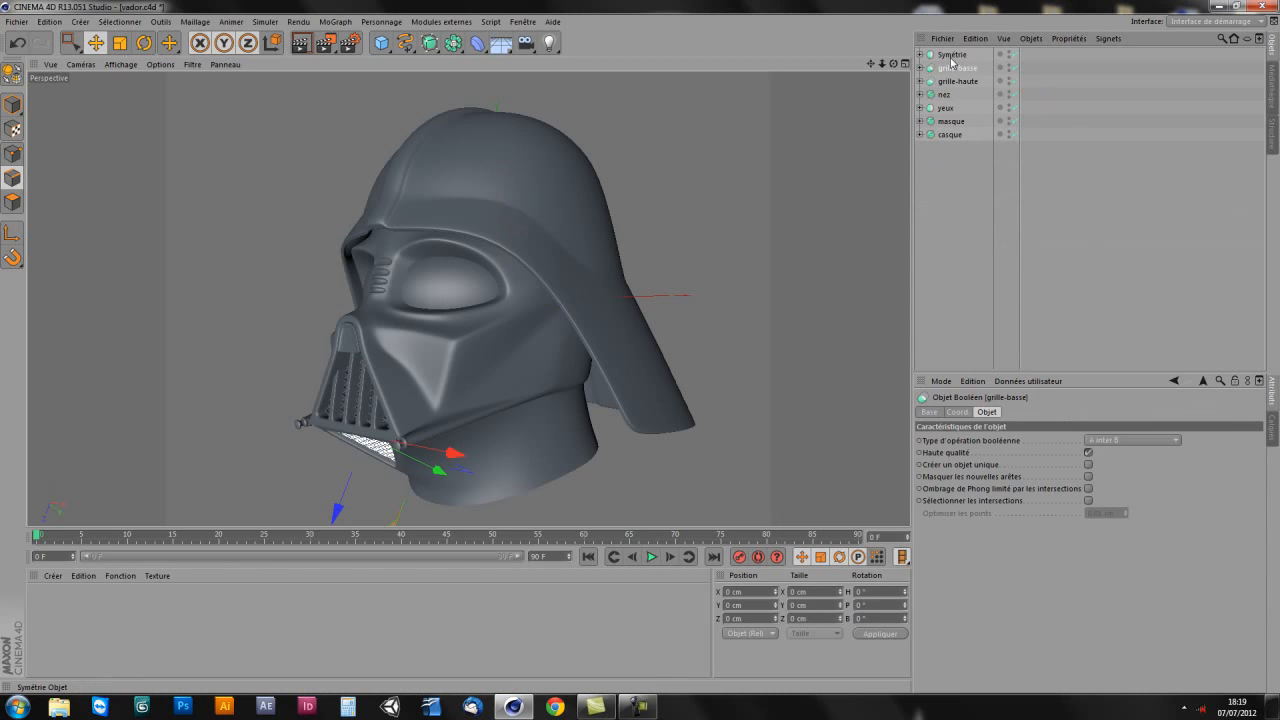
Step: Rename the Symétrie object as "embouts"
{"action": "double_click", "coordinate": [955, 56]}
{"action": "type", "text": "en"}
{"action": "type", "text": "bouts"}
{"action": "key", "text": "Return"}
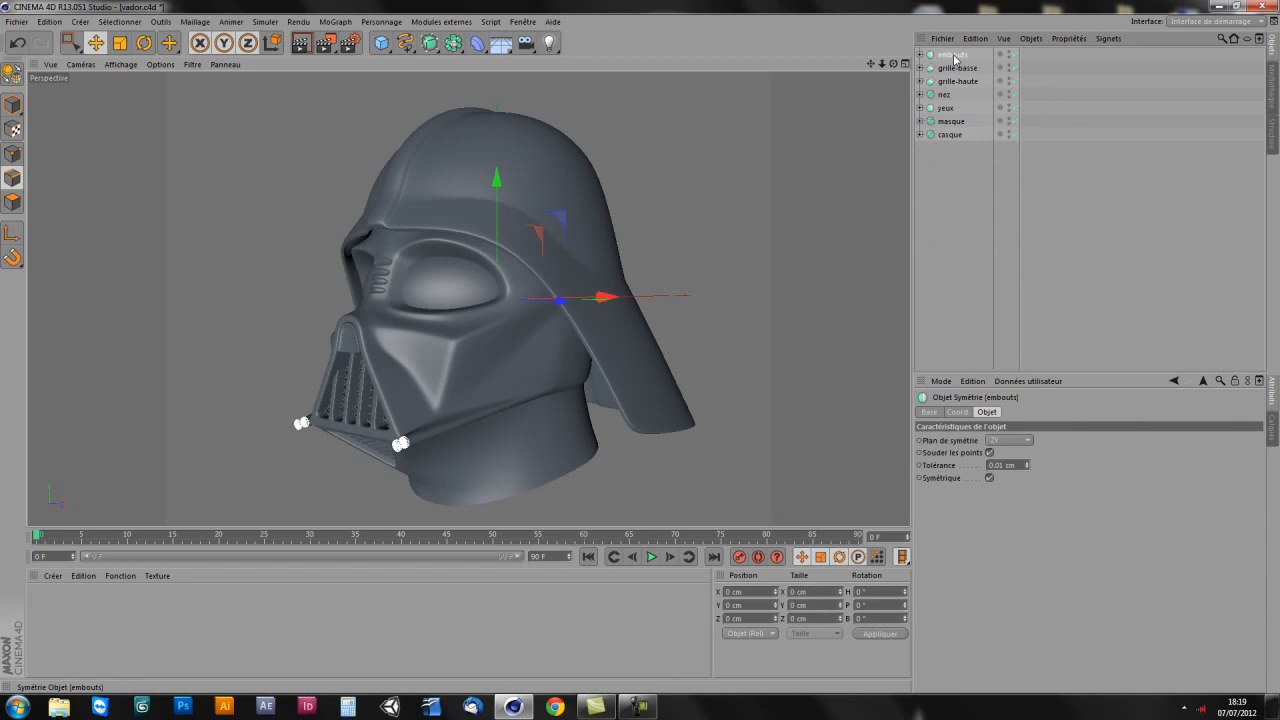
Step: Group all seven helmet objects, from embouts to casque, under one null object and expand the group
{"action": "left_click_drag", "start_coordinate": [975, 169], "coordinate": [944, 51]}
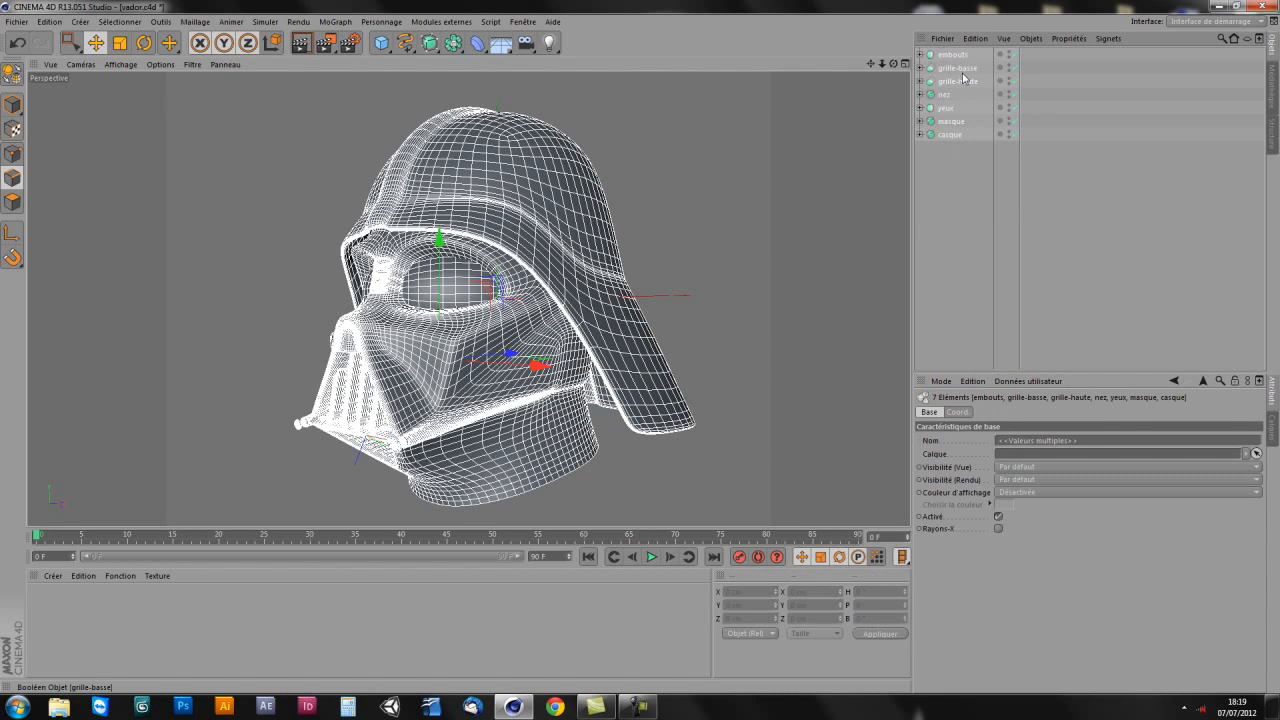
{"action": "key", "text": "alt+g"}
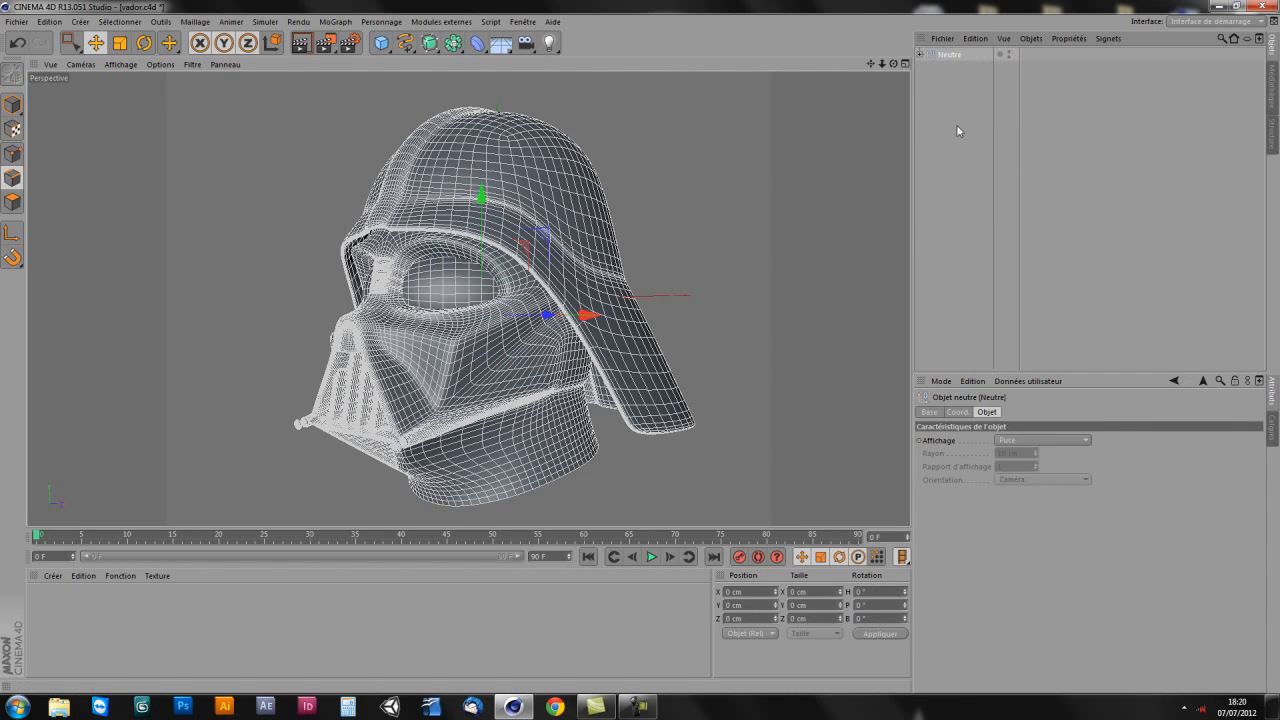
{"action": "left_click", "coordinate": [920, 54]}
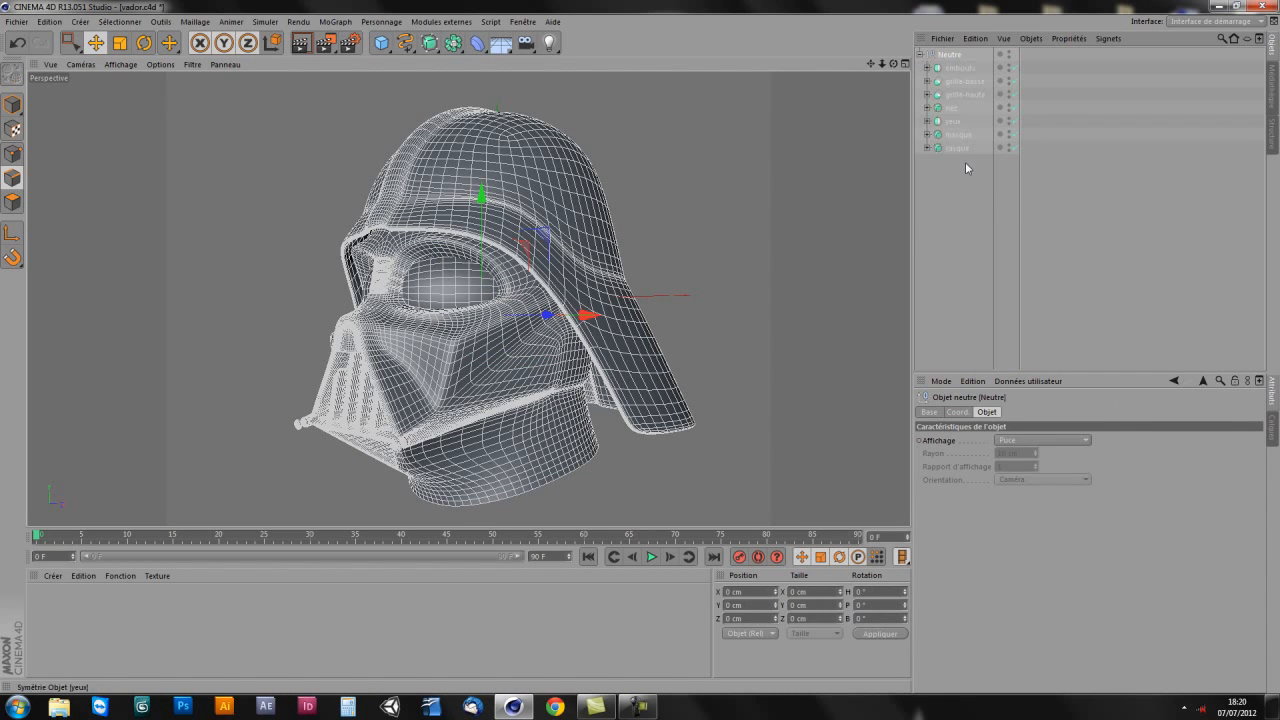
Step: Rename the new group as "casque vador", then collapse it and deselect everything
{"action": "double_click", "coordinate": [950, 55]}
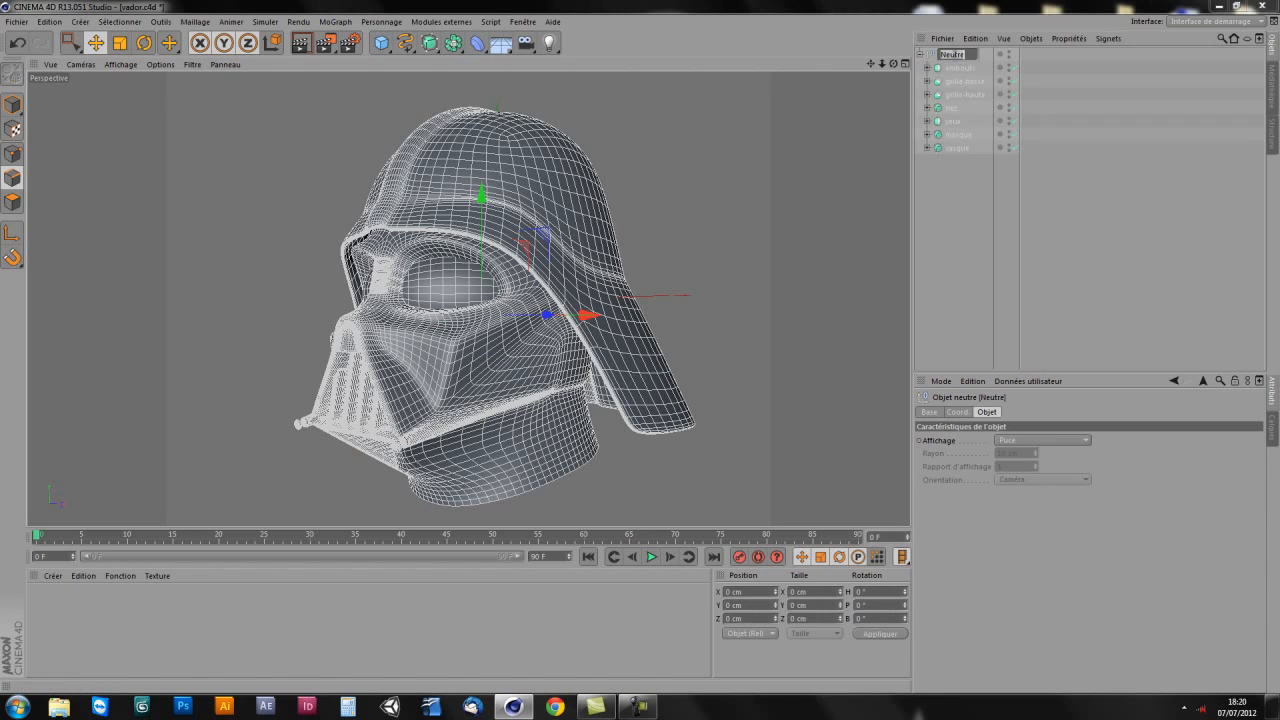
{"action": "type", "text": "casque vador"}
{"action": "key", "text": "Return"}
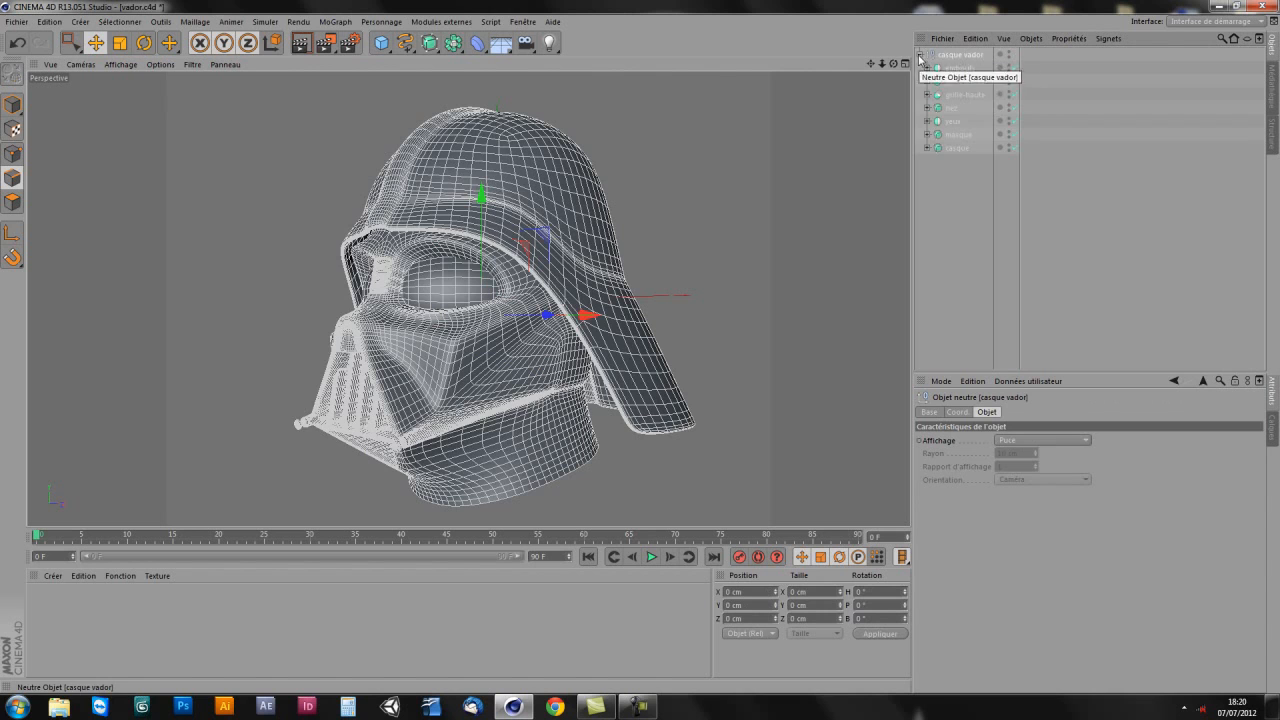
{"action": "left_click", "coordinate": [920, 54]}
{"action": "left_click", "coordinate": [957, 101]}
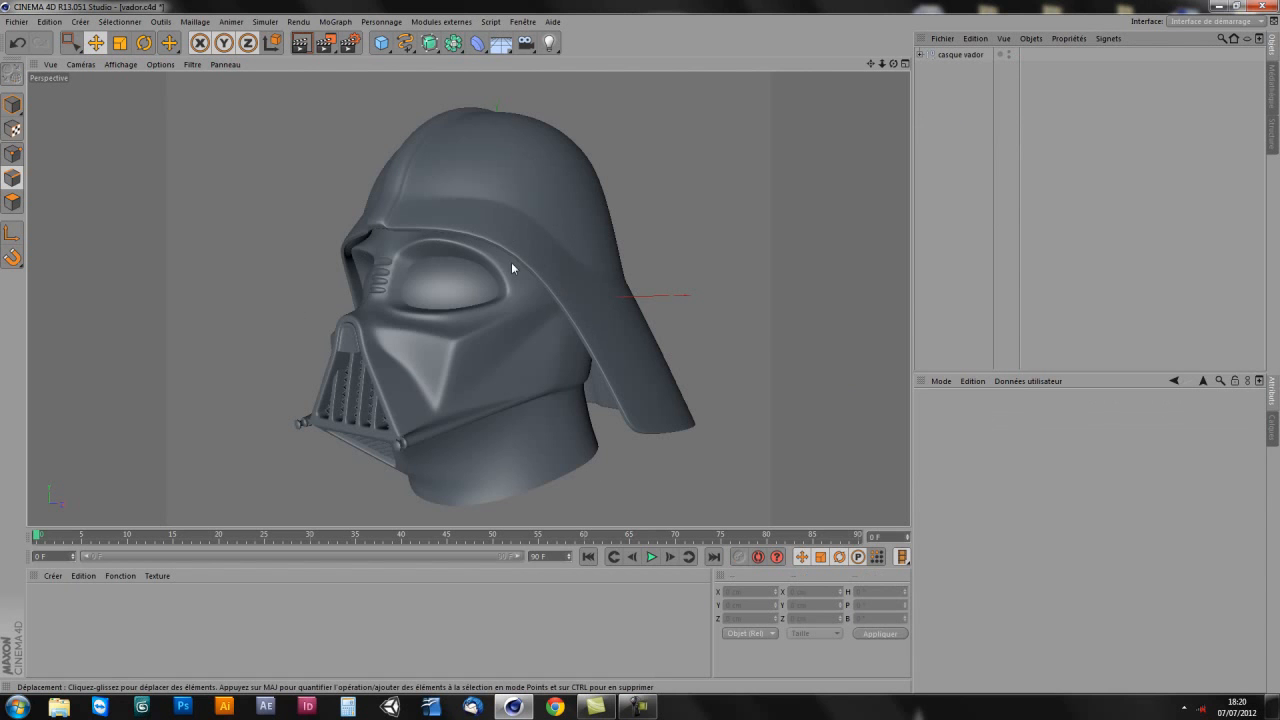
Step: Expand the casque vador group and create two new materials
{"action": "left_click_drag", "start_coordinate": [531, 295], "coordinate": [533, 298], "text": "alt"}
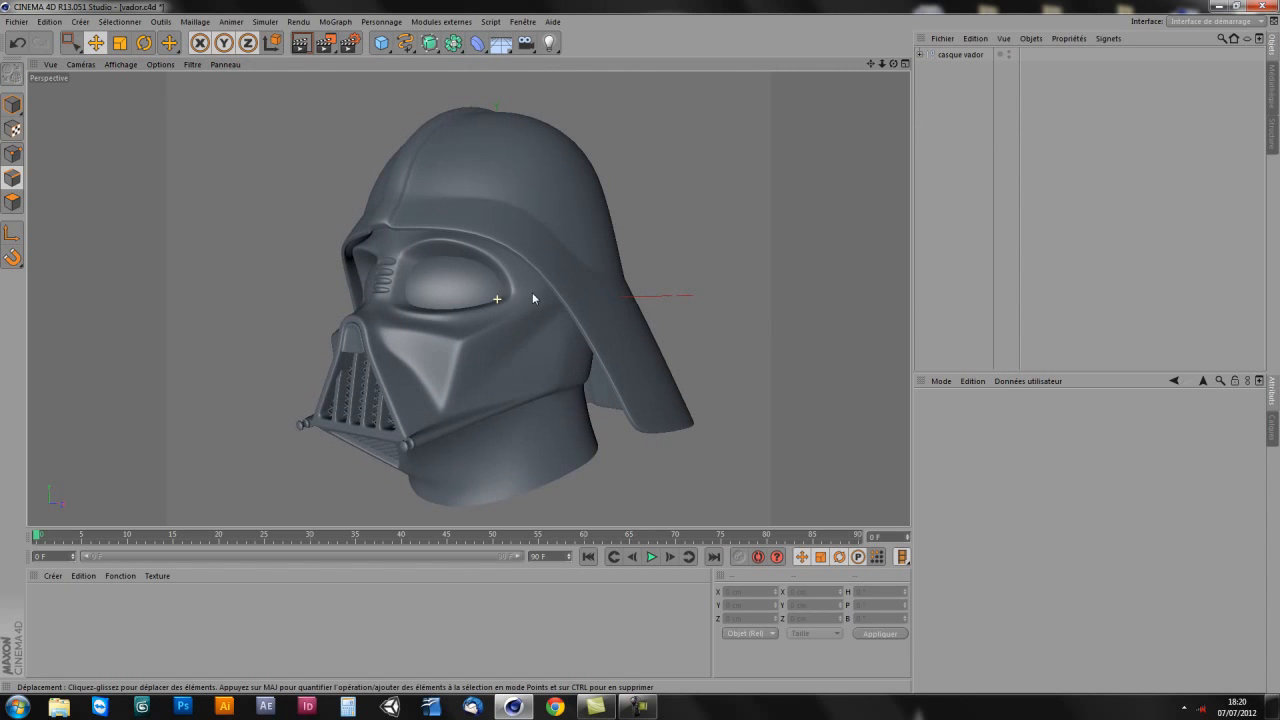
{"action": "left_click_drag", "start_coordinate": [553, 201], "coordinate": [520, 205], "text": "alt"}
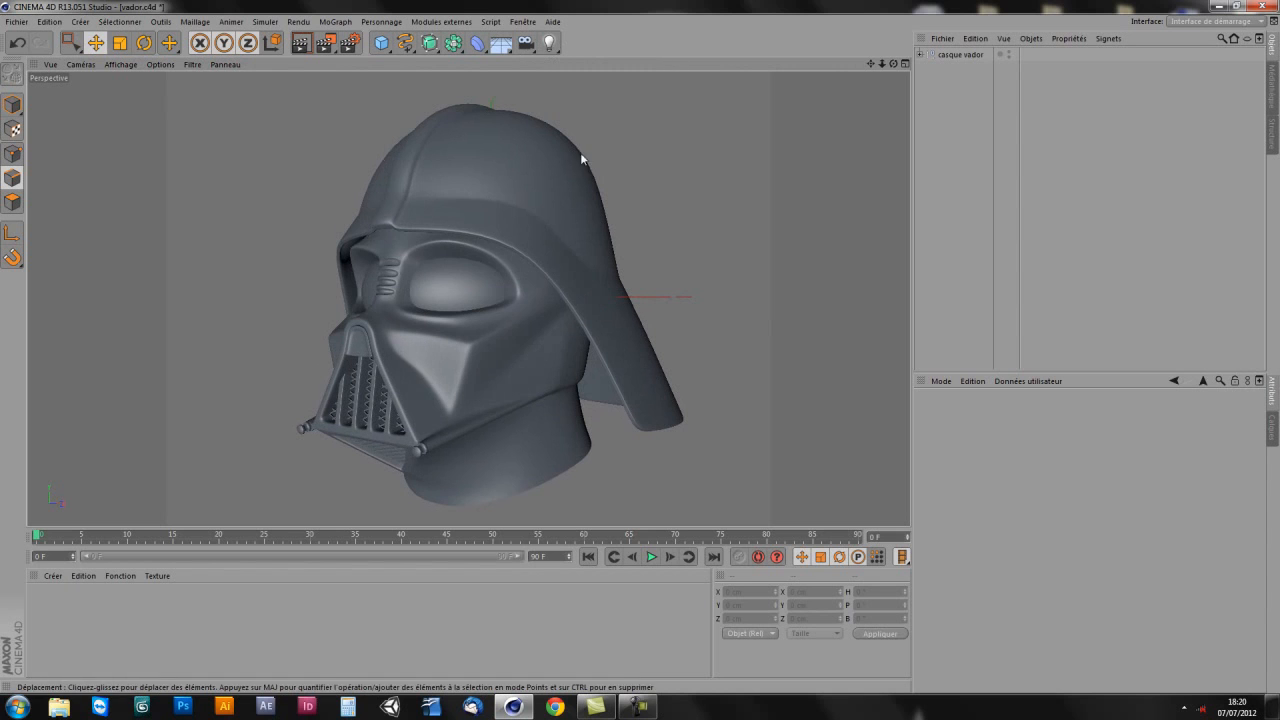
{"action": "left_click", "coordinate": [920, 54]}
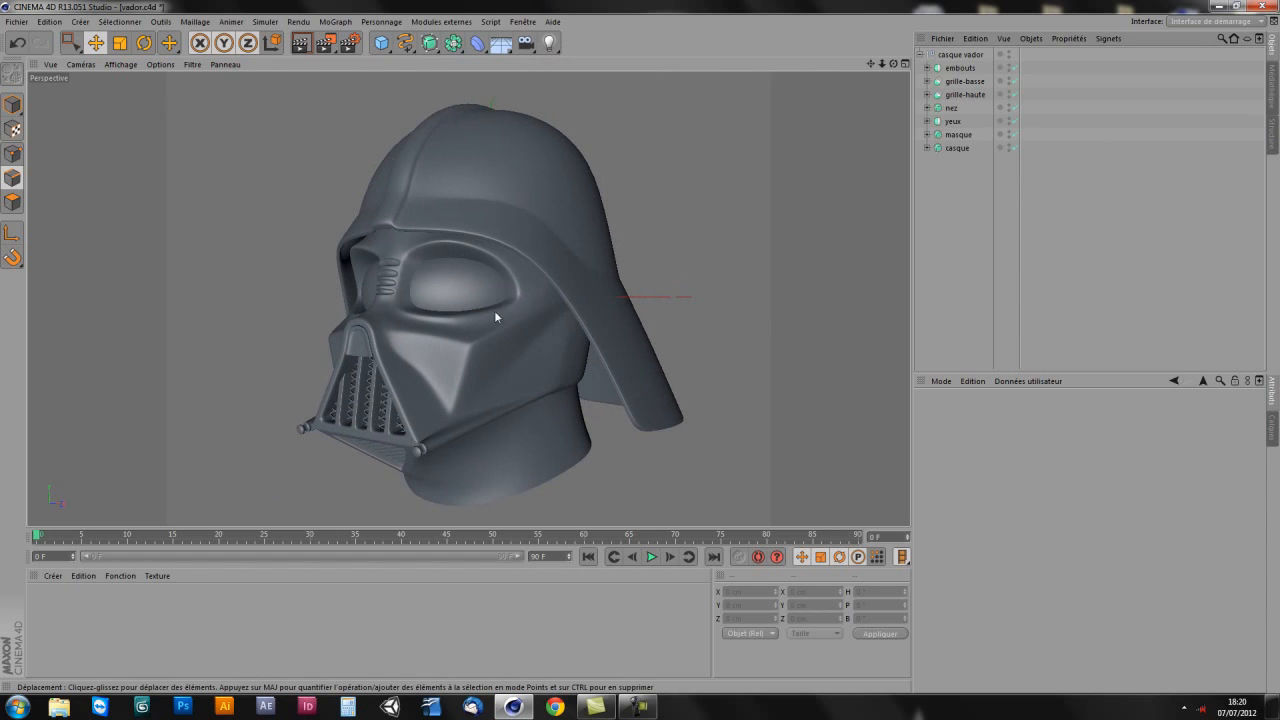
{"action": "left_click_drag", "start_coordinate": [456, 290], "coordinate": [497, 362], "text": "alt"}
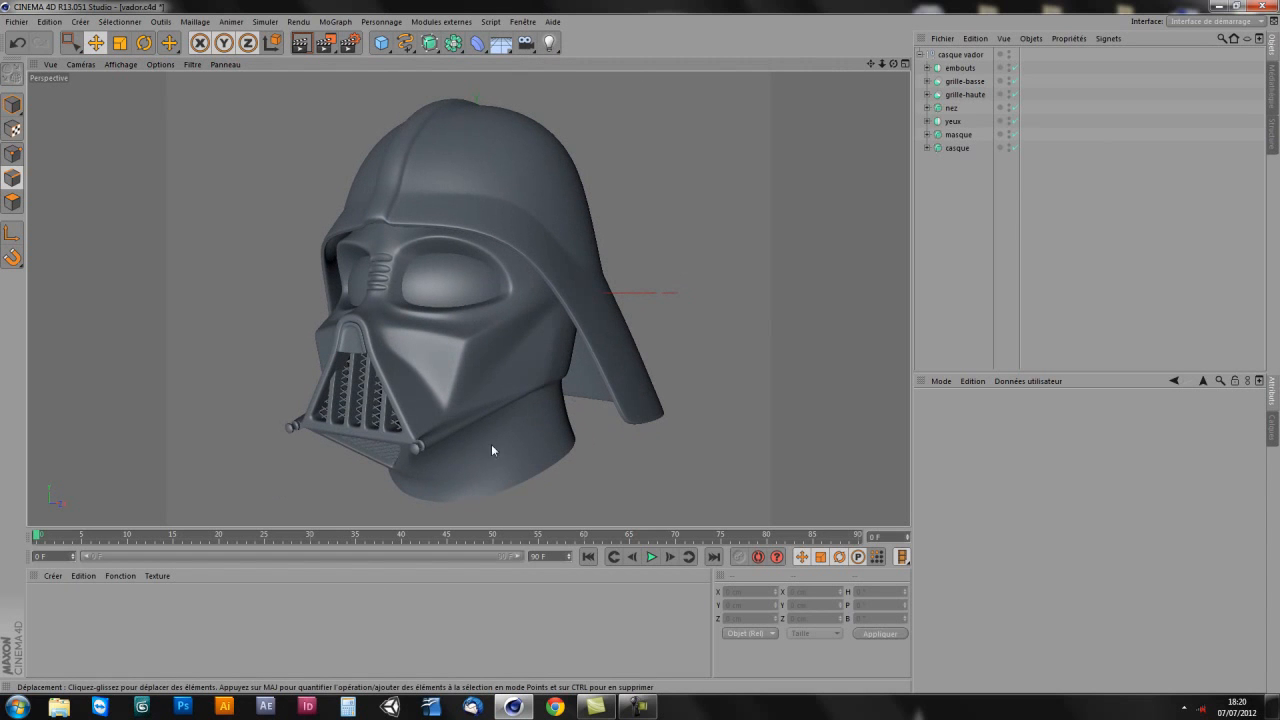
{"action": "left_click_drag", "start_coordinate": [470, 423], "coordinate": [500, 381], "text": "alt"}
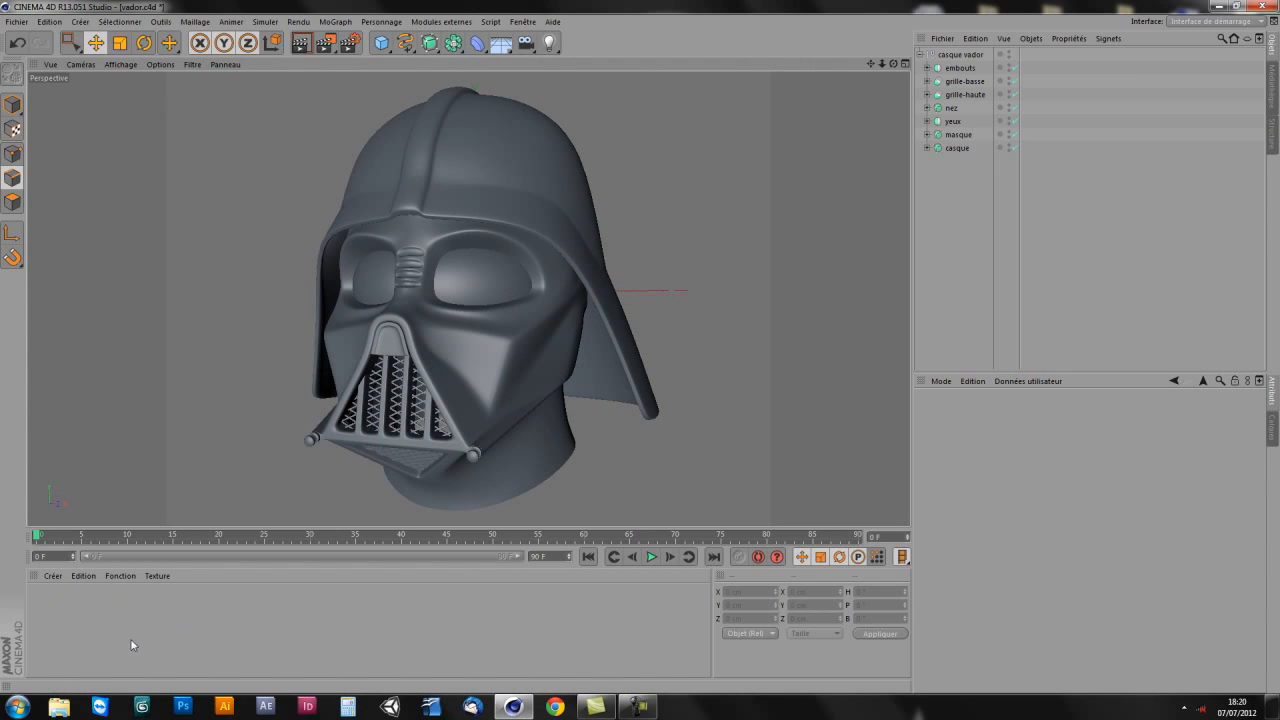
{"action": "double_click", "coordinate": [85, 616]}
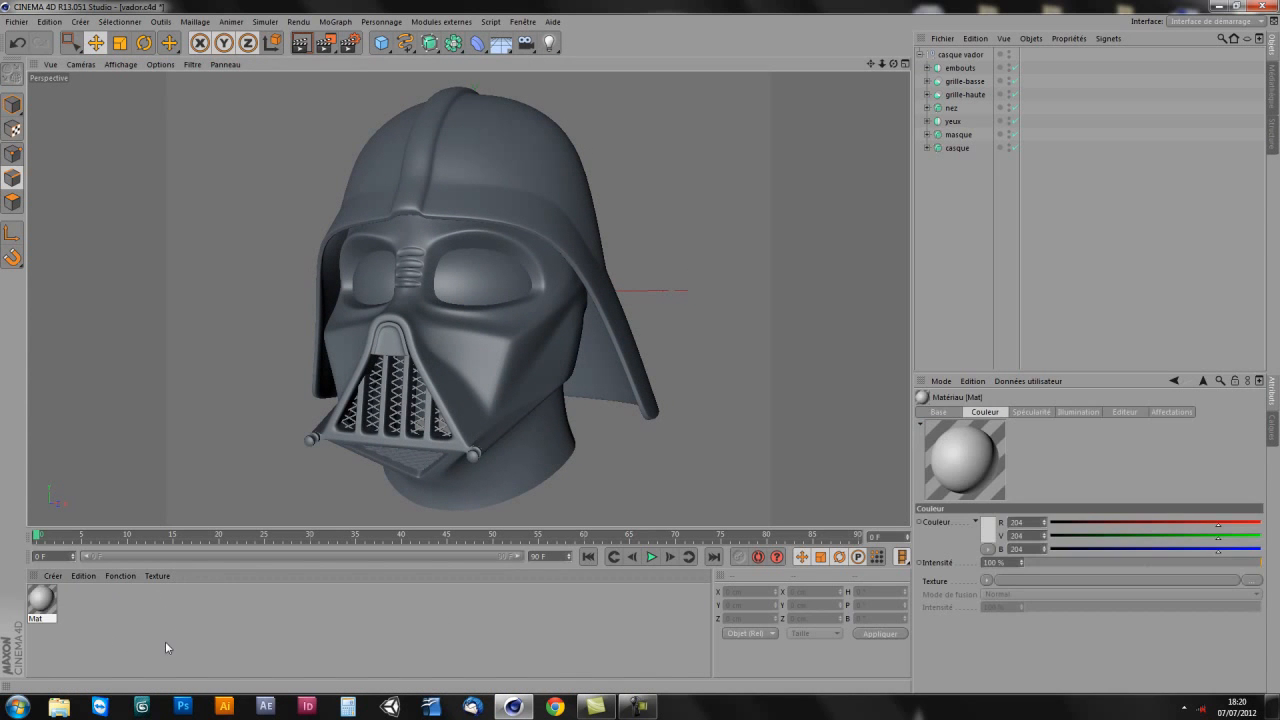
{"action": "double_click", "coordinate": [137, 640]}
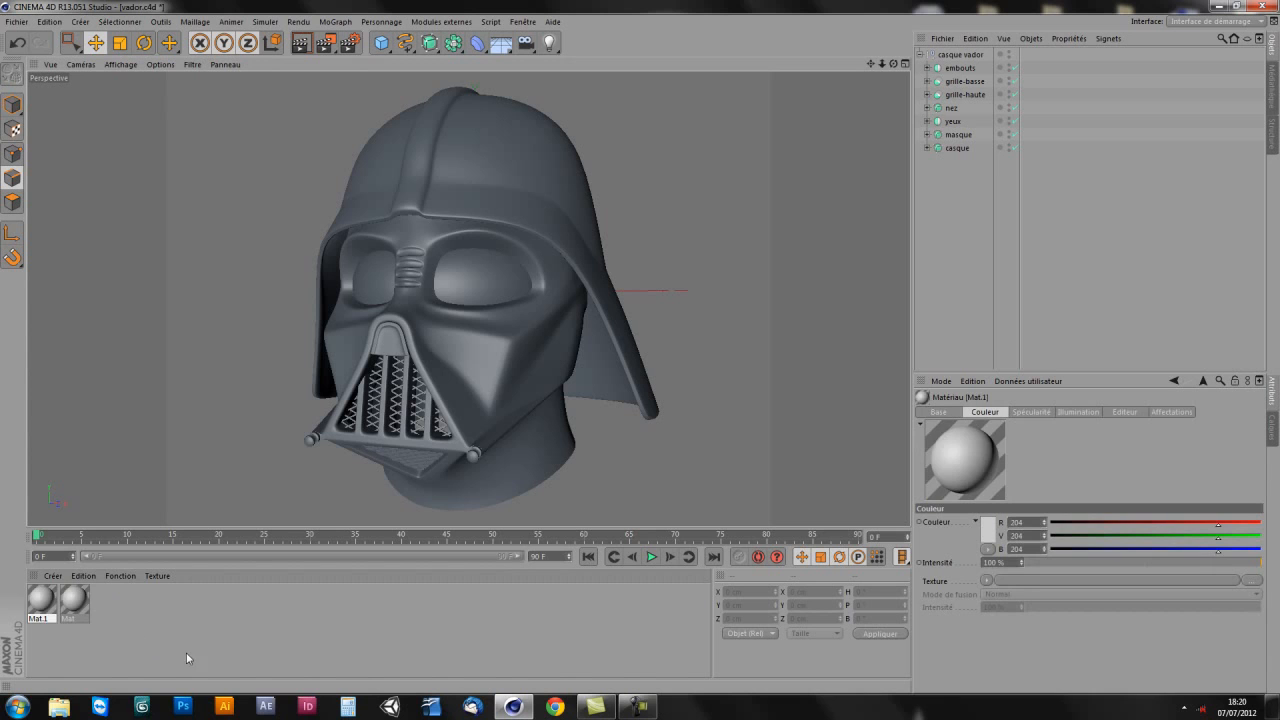
Step: Rename the first created material as "noir" and the second one as "alu"
{"action": "left_click", "coordinate": [74, 602]}
{"action": "left_click", "coordinate": [938, 412]}
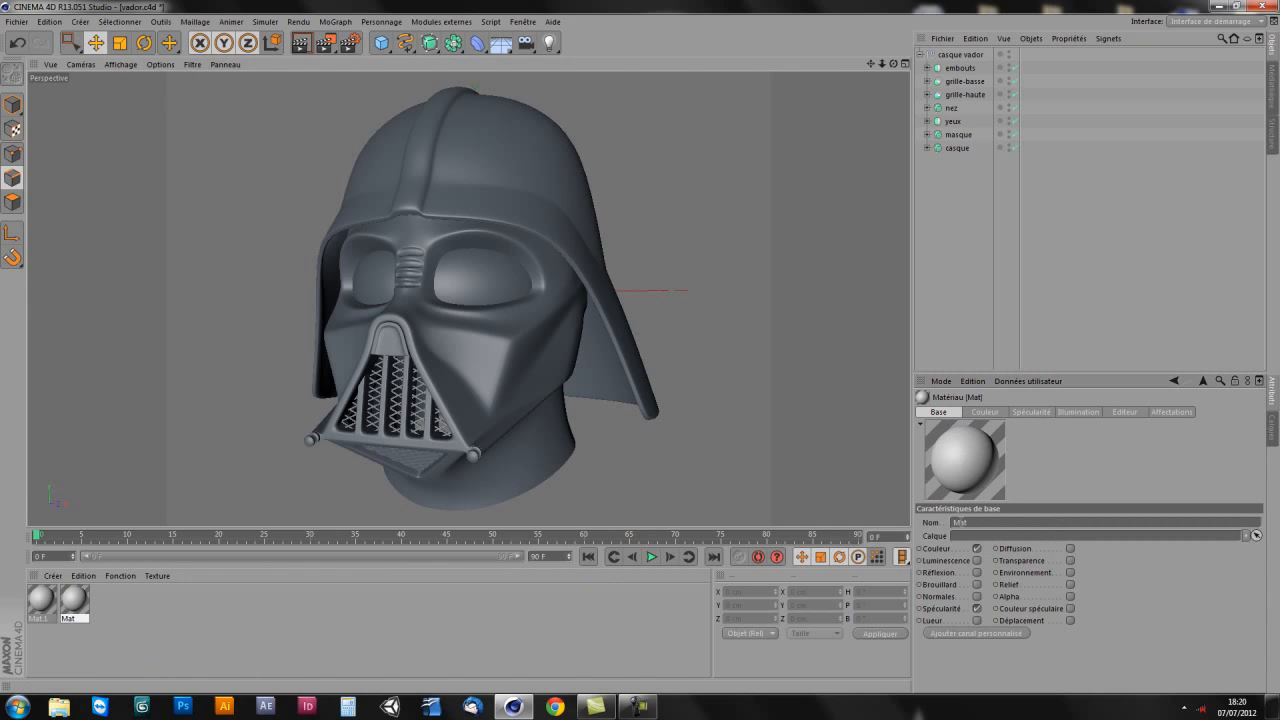
{"action": "double_click", "coordinate": [69, 618]}
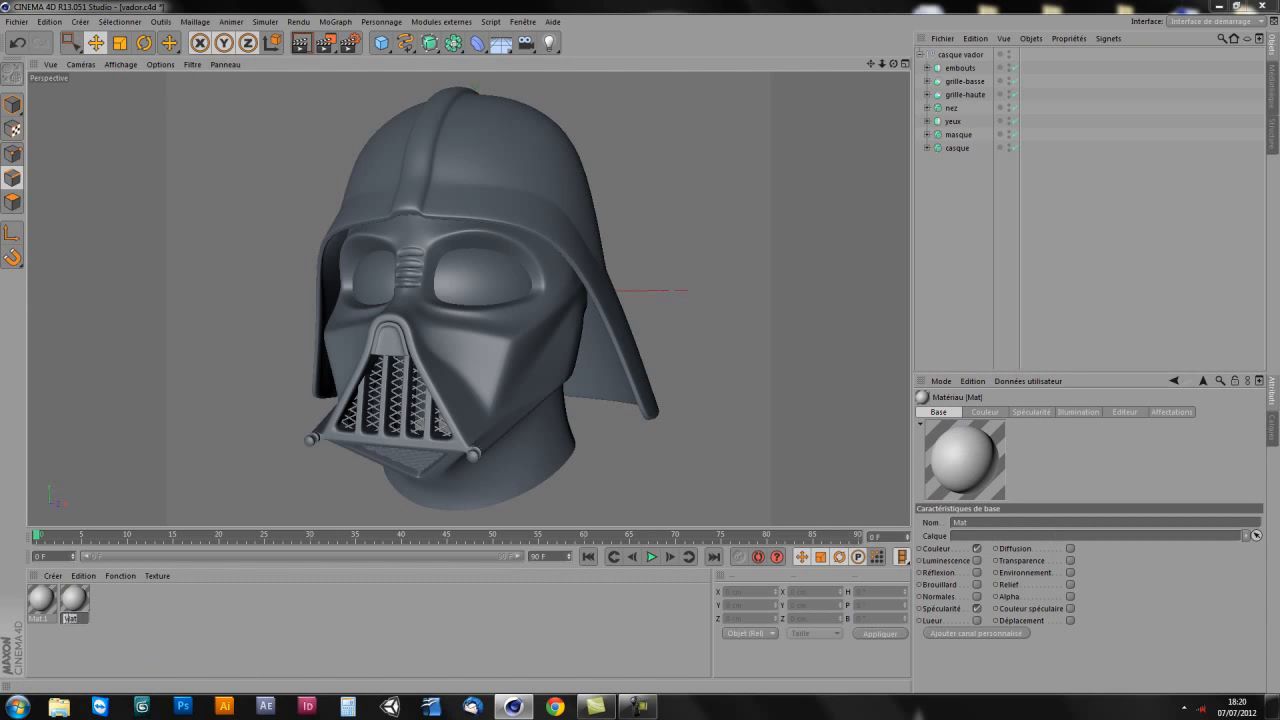
{"action": "type", "text": "noir"}
{"action": "key", "text": "Return"}
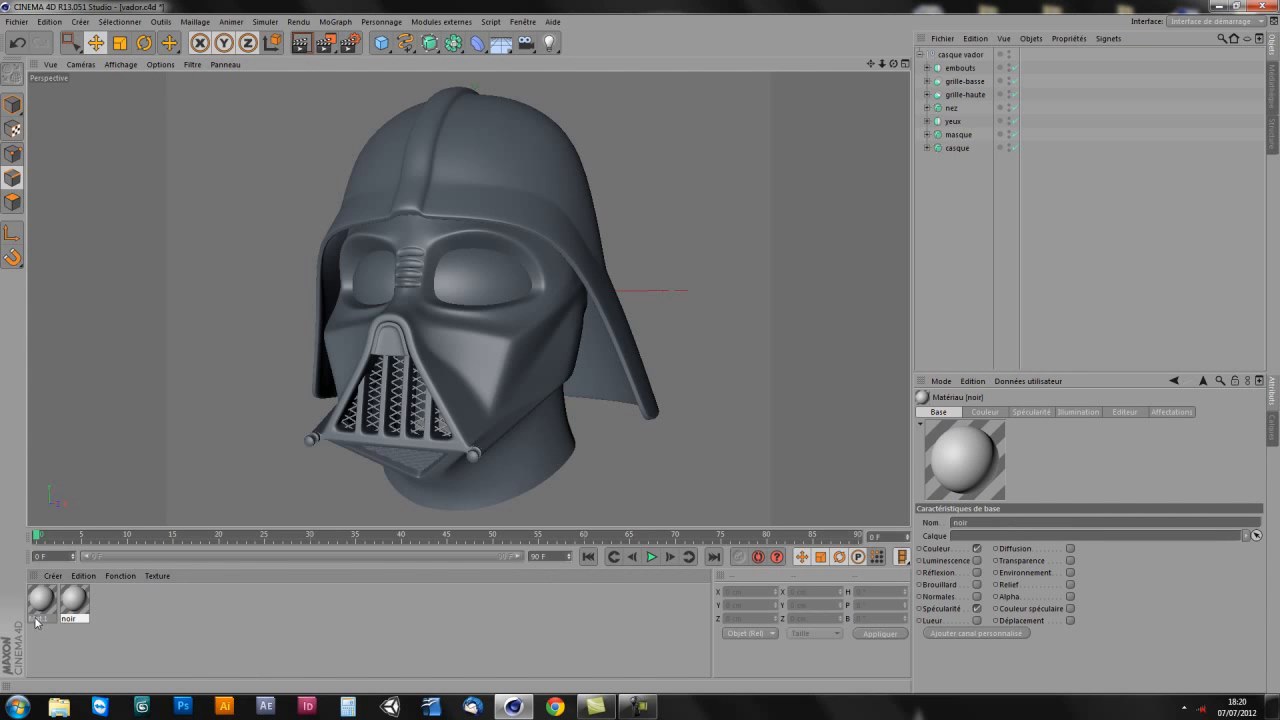
{"action": "left_click", "coordinate": [35, 614]}
{"action": "type", "text": "al"}
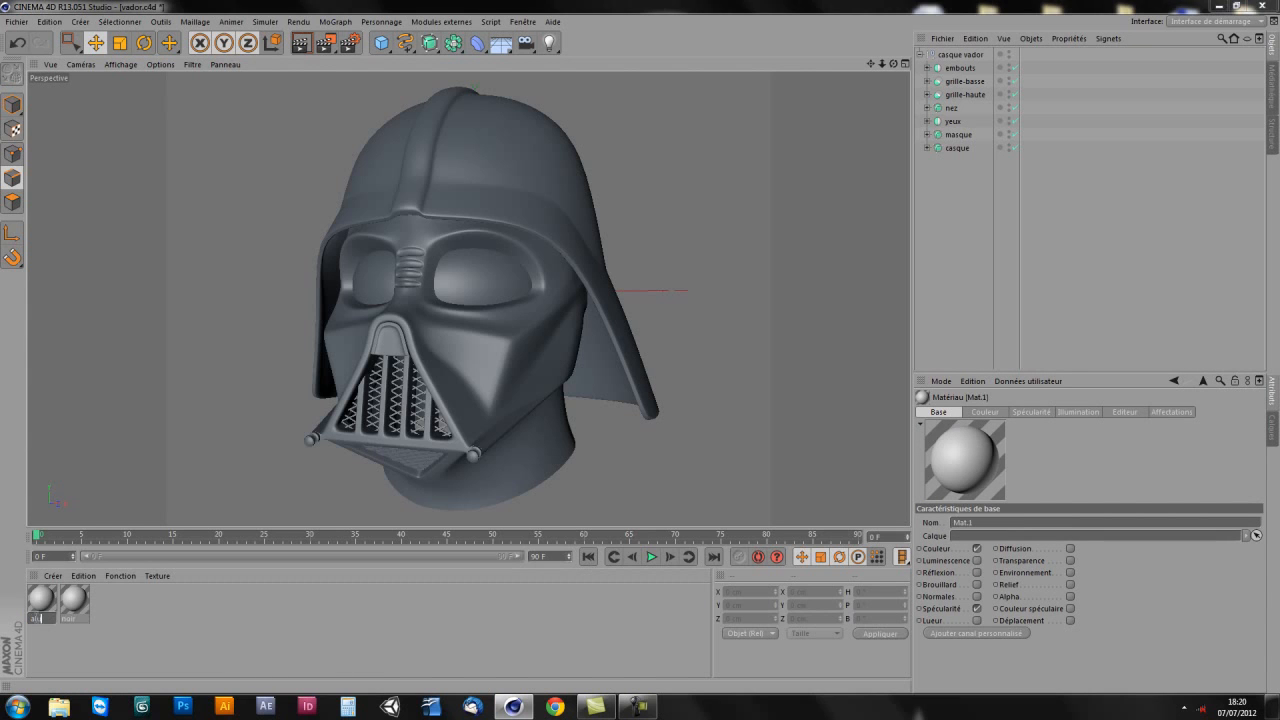
{"action": "type", "text": "u"}
Step: Set the noir material's colour to pure black, RGB 0, 0, 0
{"action": "left_click", "coordinate": [75, 600]}
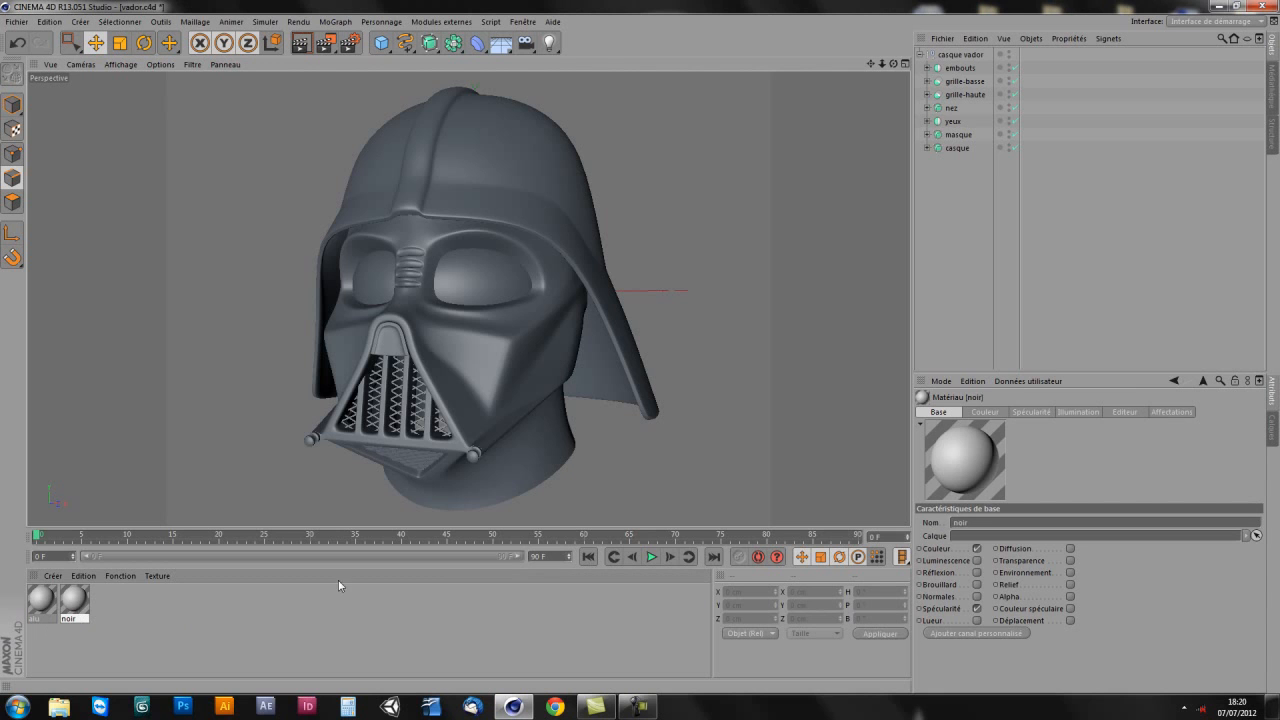
{"action": "left_click", "coordinate": [985, 412]}
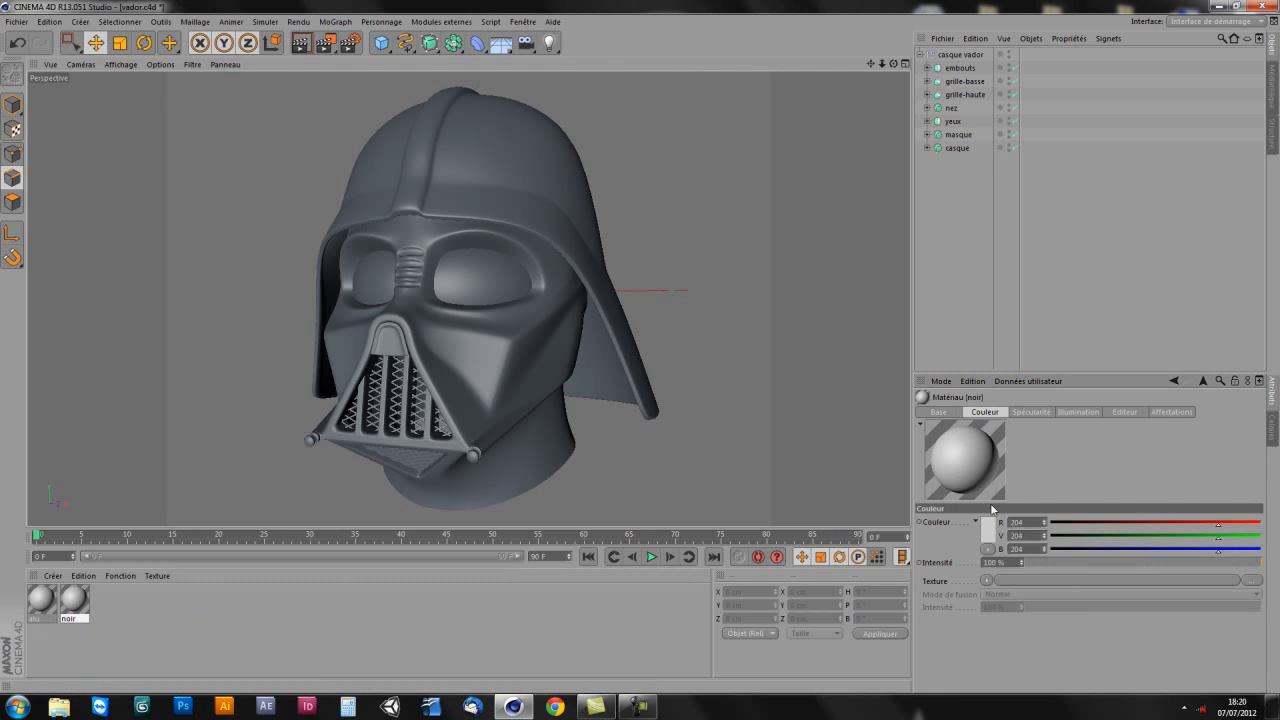
{"action": "left_click", "coordinate": [991, 534]}
{"action": "left_click_drag", "start_coordinate": [958, 516], "coordinate": [963, 558]}
{"action": "left_click", "coordinate": [966, 589]}
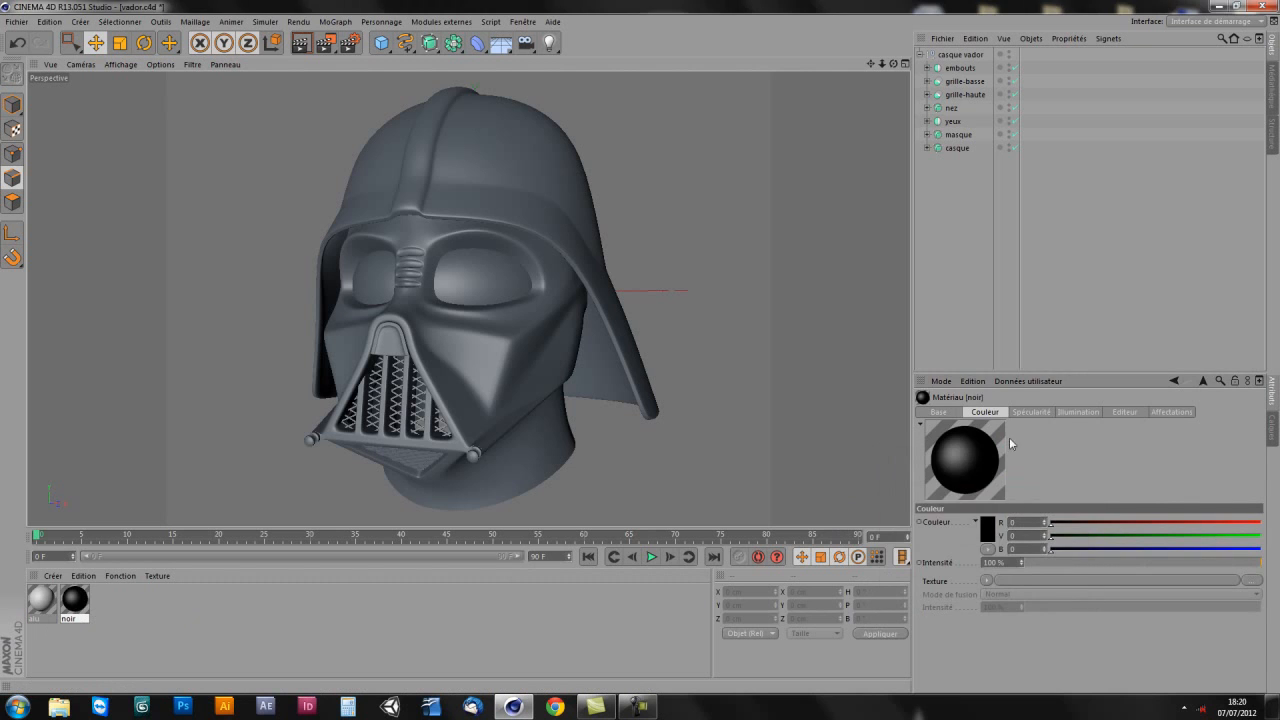
{"action": "left_click", "coordinate": [987, 530]}
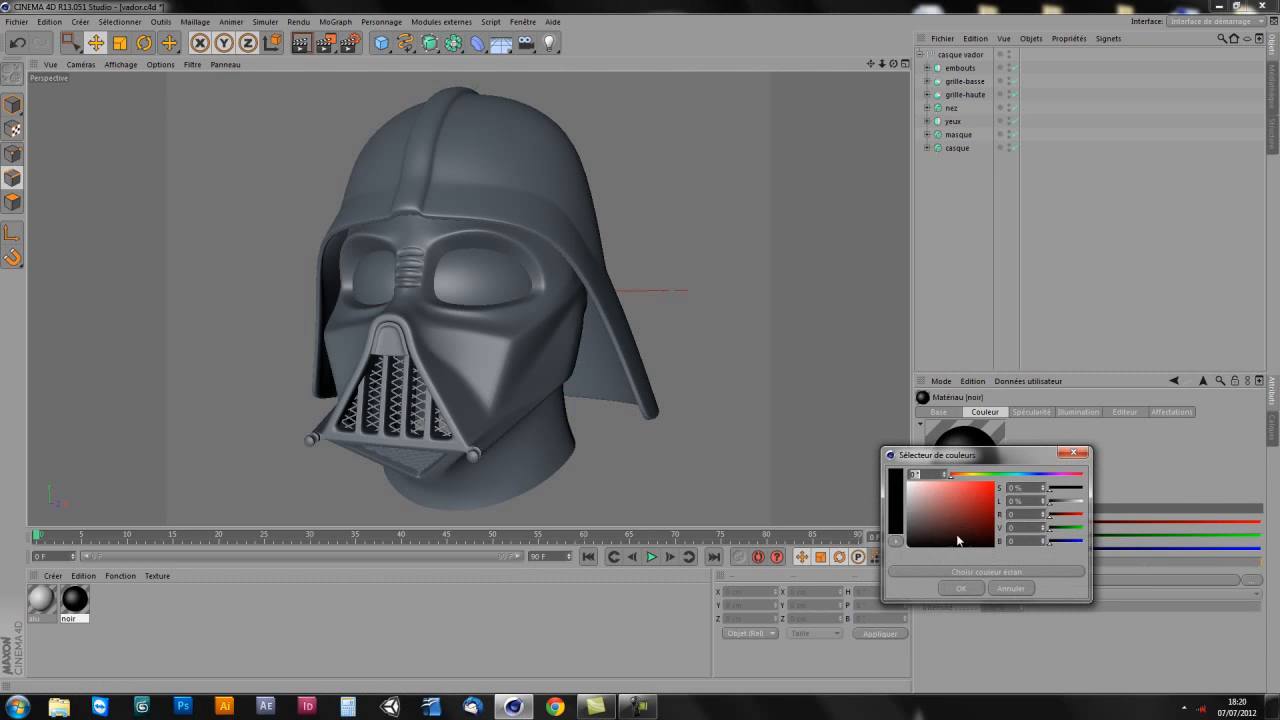
{"action": "left_click", "coordinate": [964, 589]}
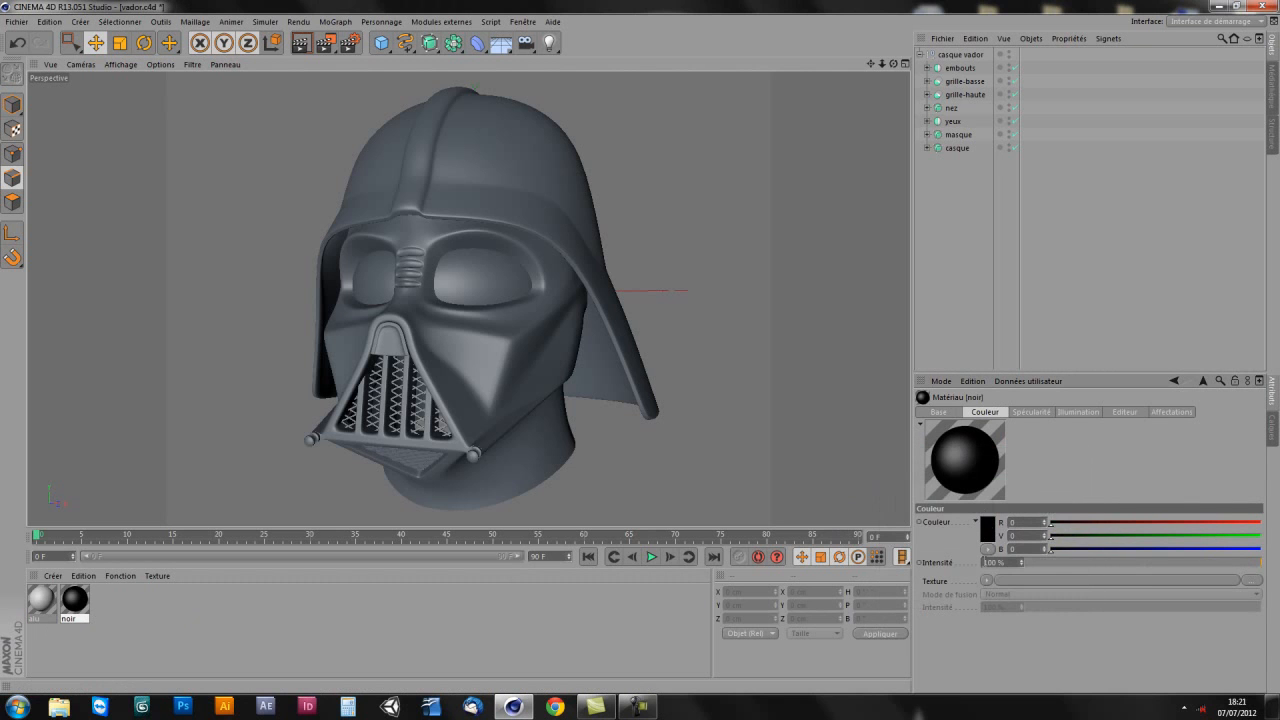
Step: Enable the Luminescence, Réflexion, Brouillard and Normales channels of the noir material
{"action": "left_click", "coordinate": [947, 413]}
{"action": "left_click_drag", "start_coordinate": [1021, 371], "coordinate": [1022, 337]}
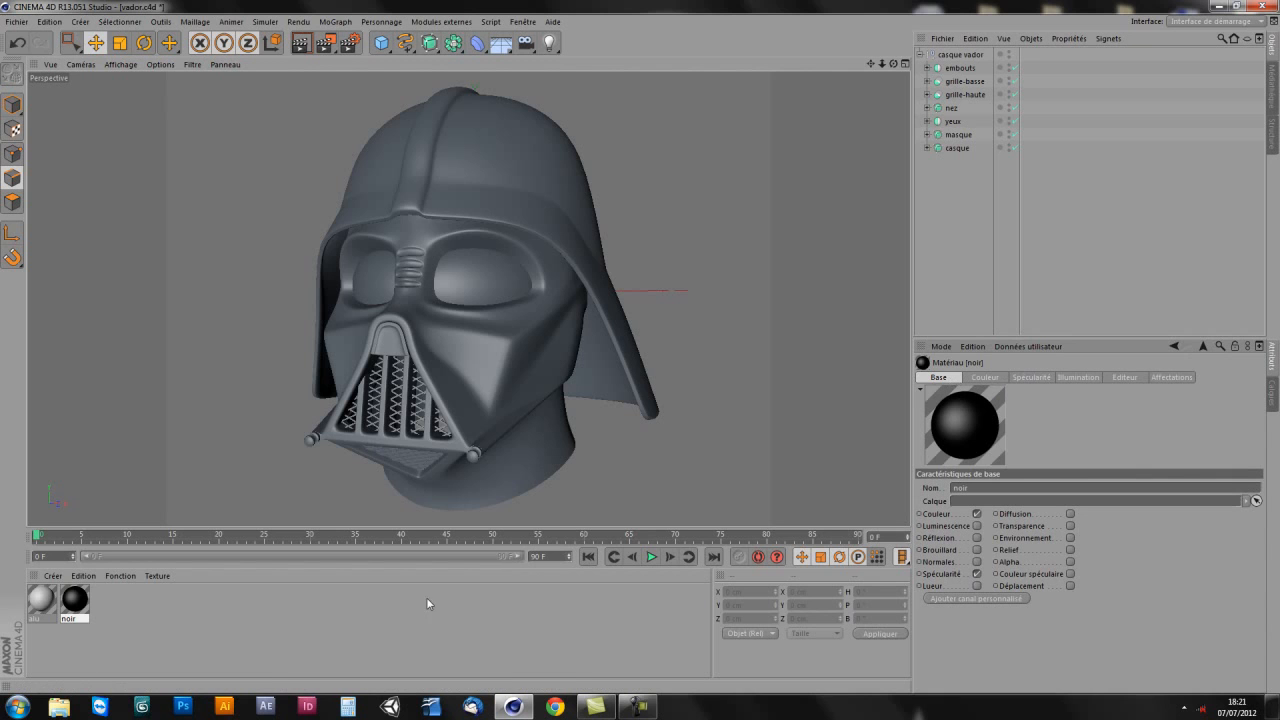
{"action": "left_click", "coordinate": [78, 604]}
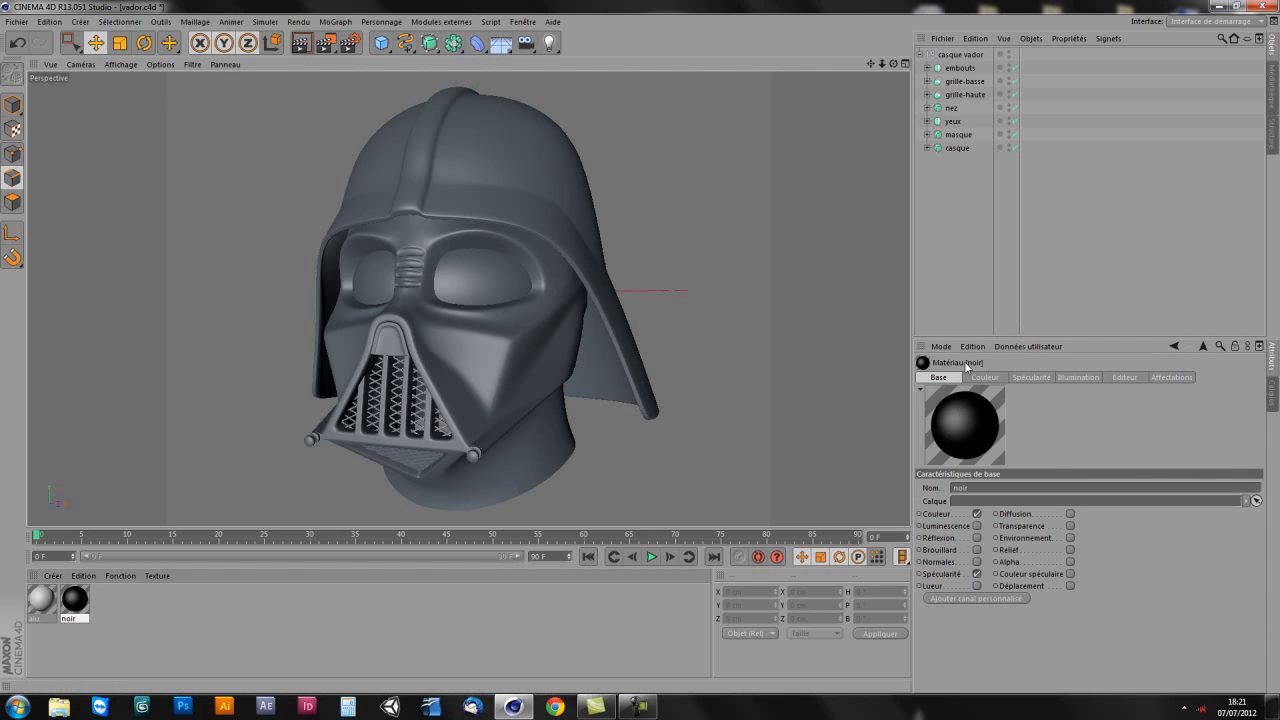
{"action": "left_click", "coordinate": [977, 526]}
{"action": "left_click", "coordinate": [977, 549]}
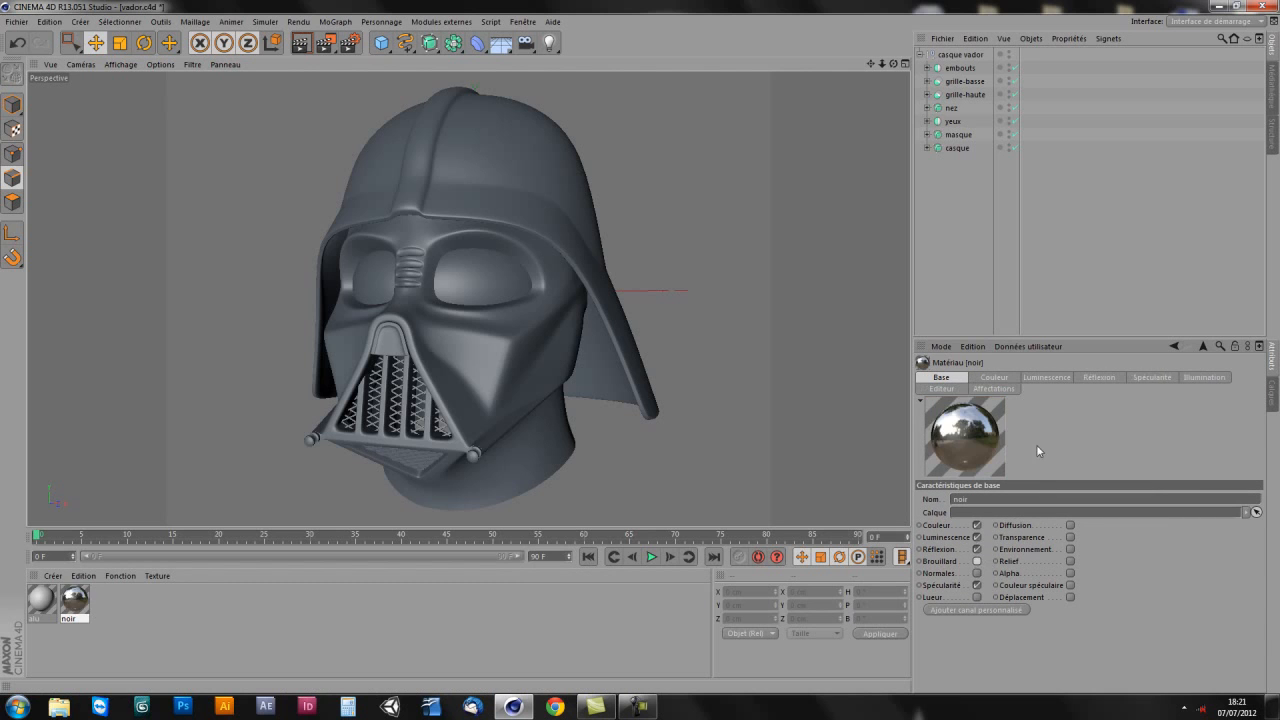
{"action": "left_click", "coordinate": [977, 561]}
{"action": "left_click", "coordinate": [977, 573]}
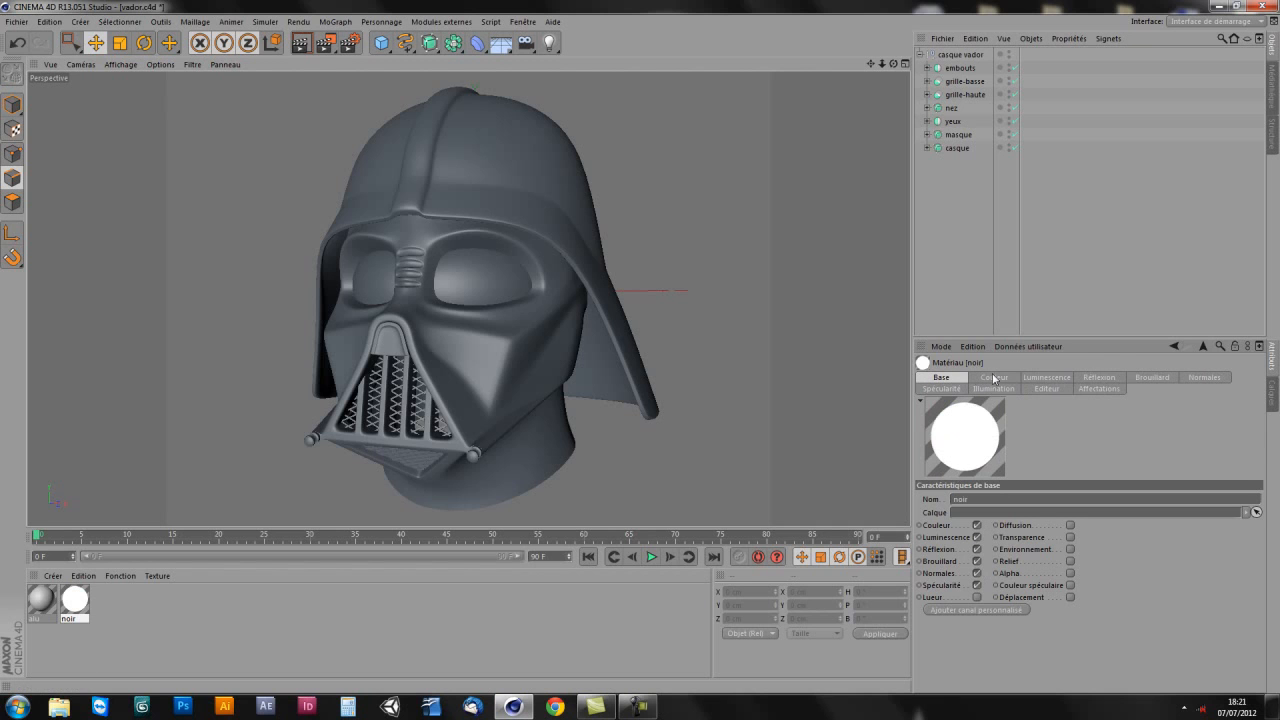
Step: Disable the noir material's Luminescence, Brouillard and Normales channels, leaving Réflexion enabled
{"action": "left_click", "coordinate": [977, 537]}
{"action": "left_click", "coordinate": [977, 549]}
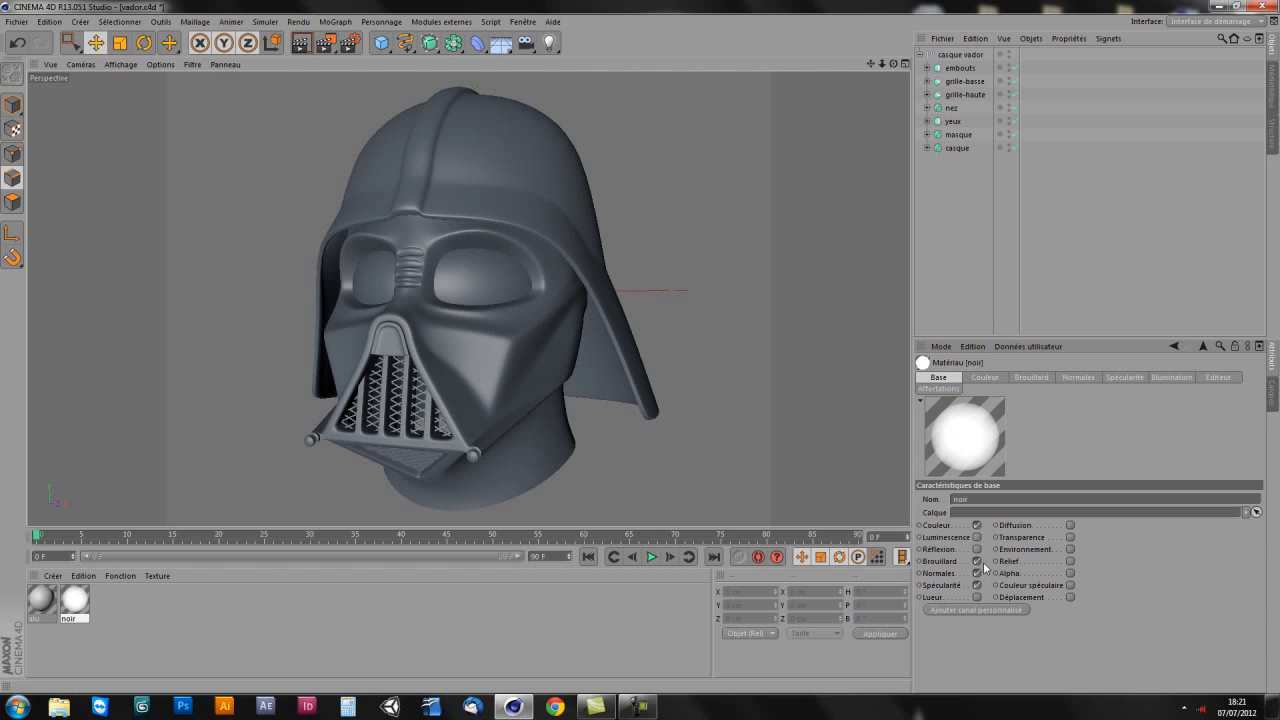
{"action": "left_click", "coordinate": [979, 550]}
{"action": "left_click", "coordinate": [979, 562]}
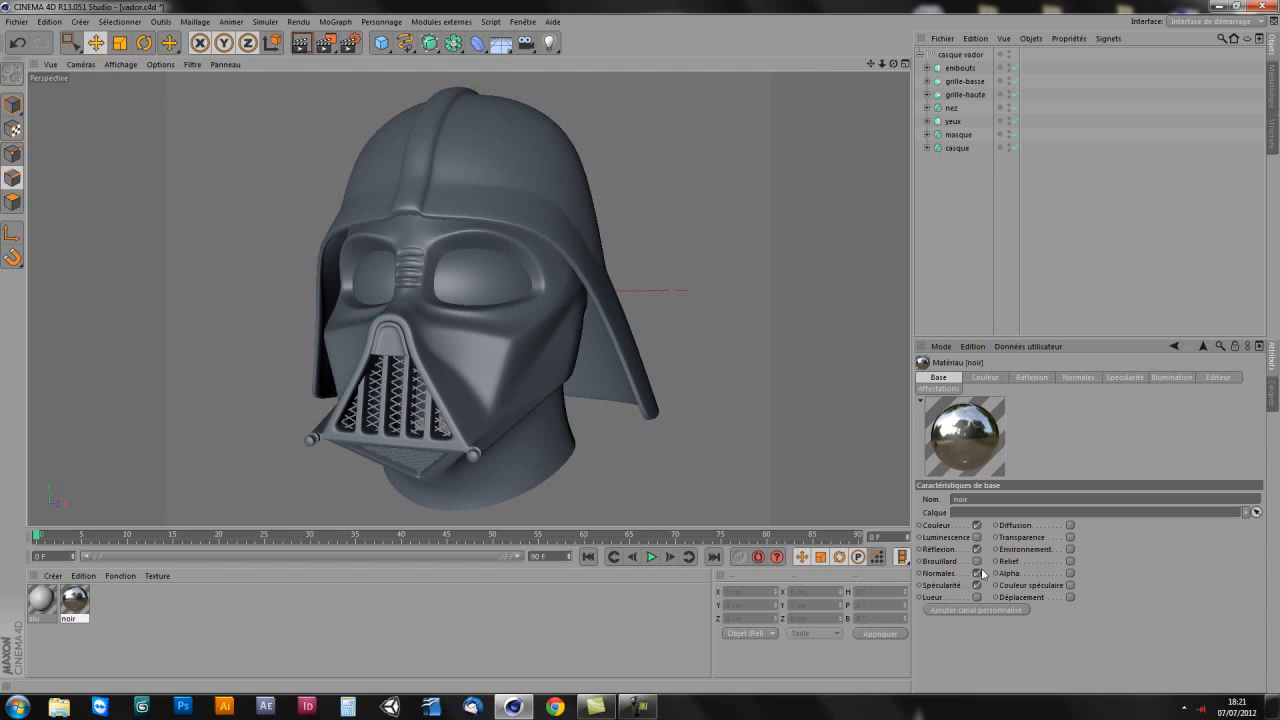
{"action": "left_click", "coordinate": [979, 573]}
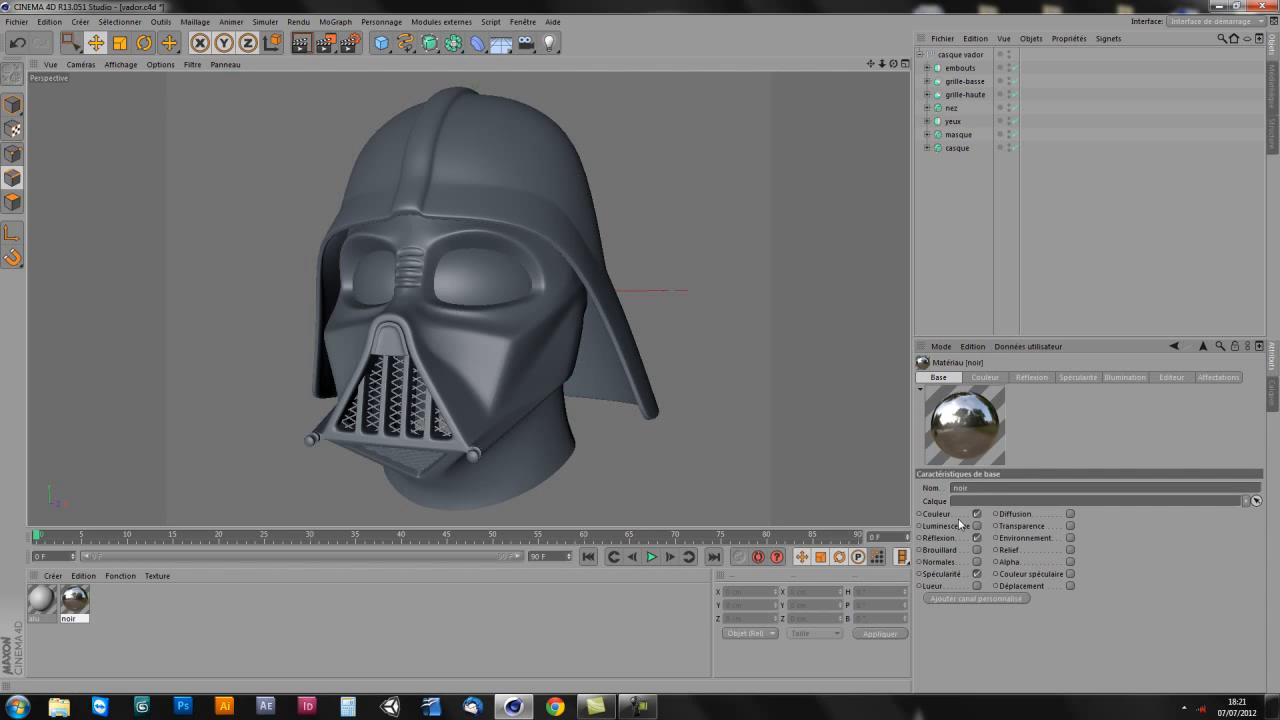
Step: Assign a Fresnel shader as the texture of the noir material's Réflexion channel
{"action": "left_click", "coordinate": [935, 515]}
{"action": "left_click", "coordinate": [938, 539]}
{"action": "left_click", "coordinate": [944, 575]}
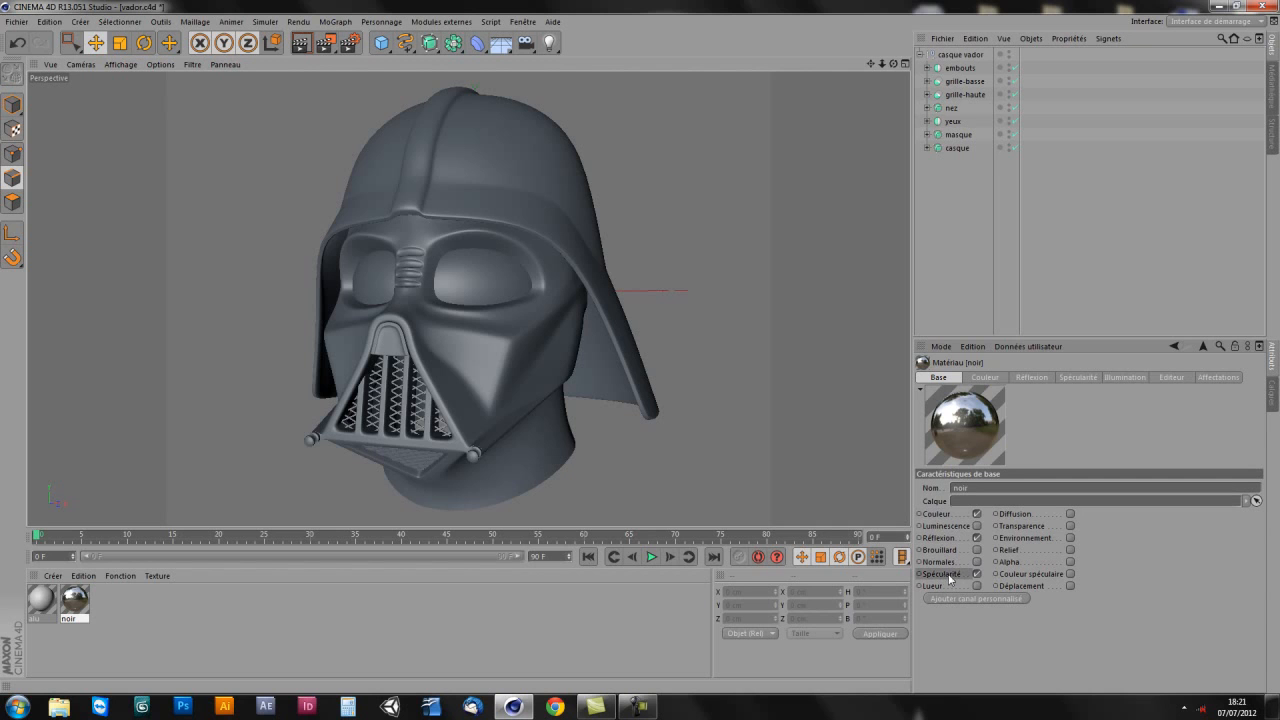
{"action": "left_click", "coordinate": [987, 378]}
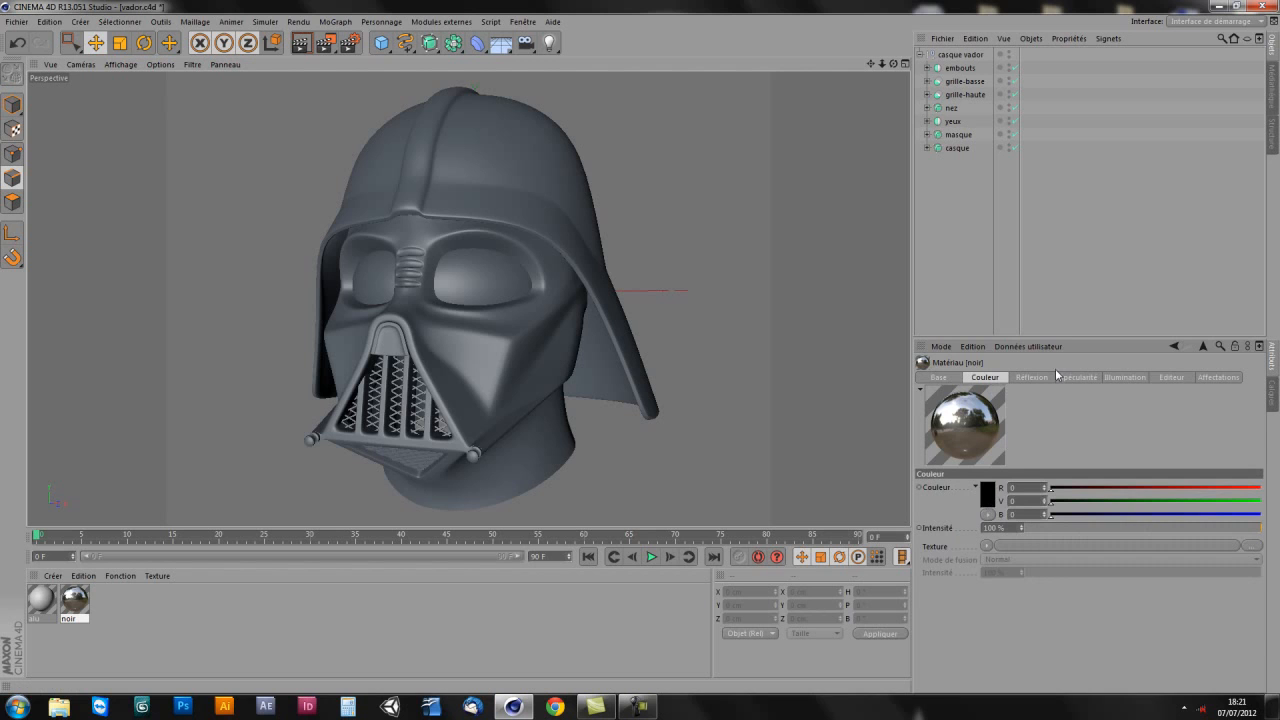
{"action": "left_click", "coordinate": [1034, 379]}
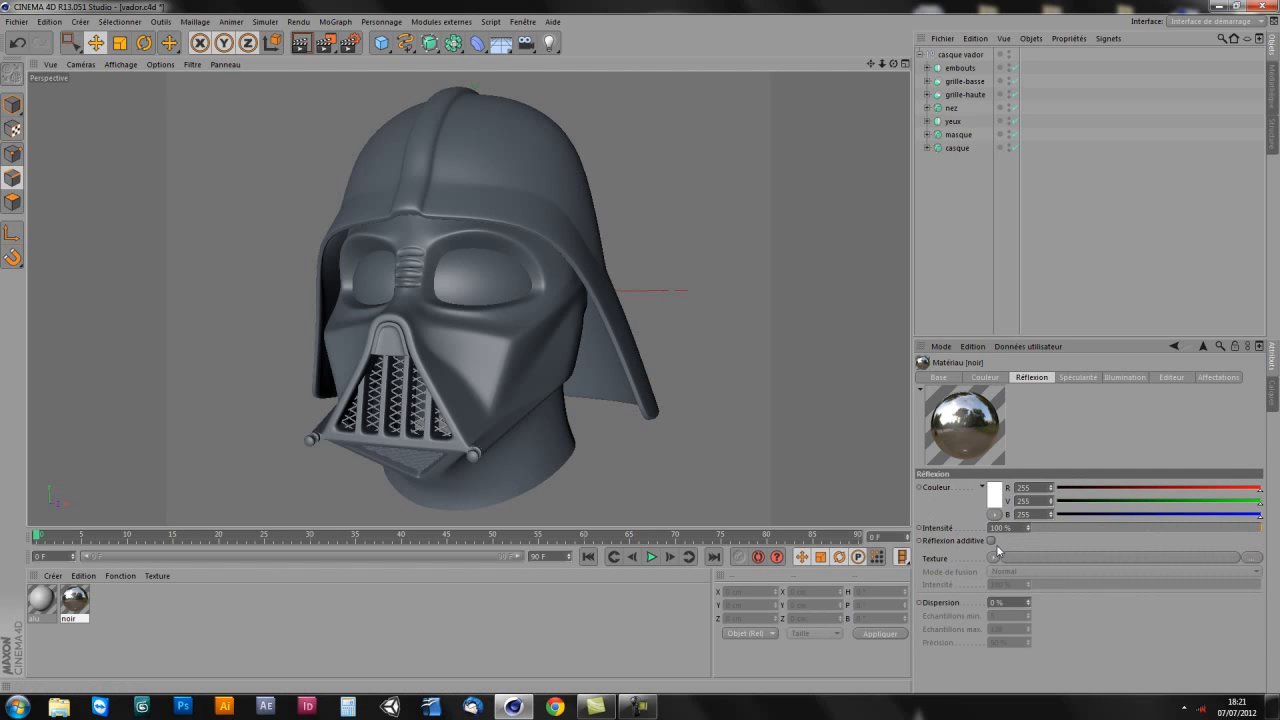
{"action": "left_click_drag", "start_coordinate": [1000, 337], "coordinate": [1000, 344]}
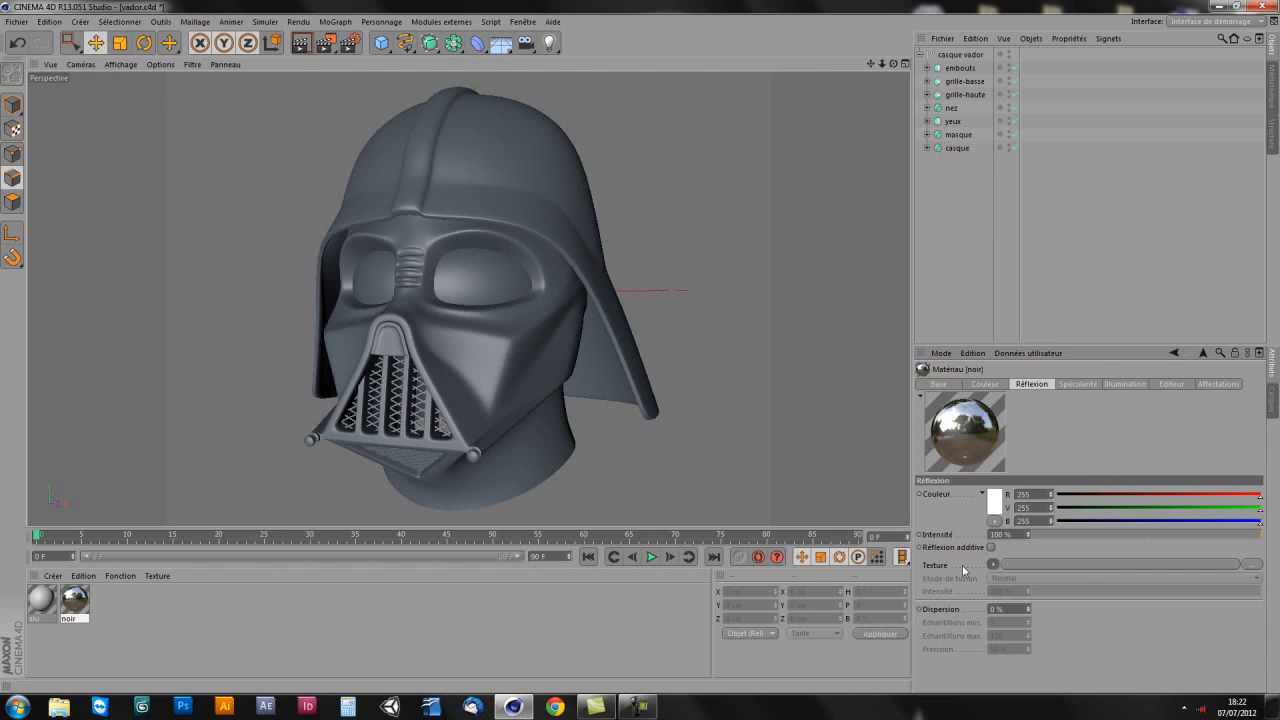
{"action": "left_click", "coordinate": [994, 566]}
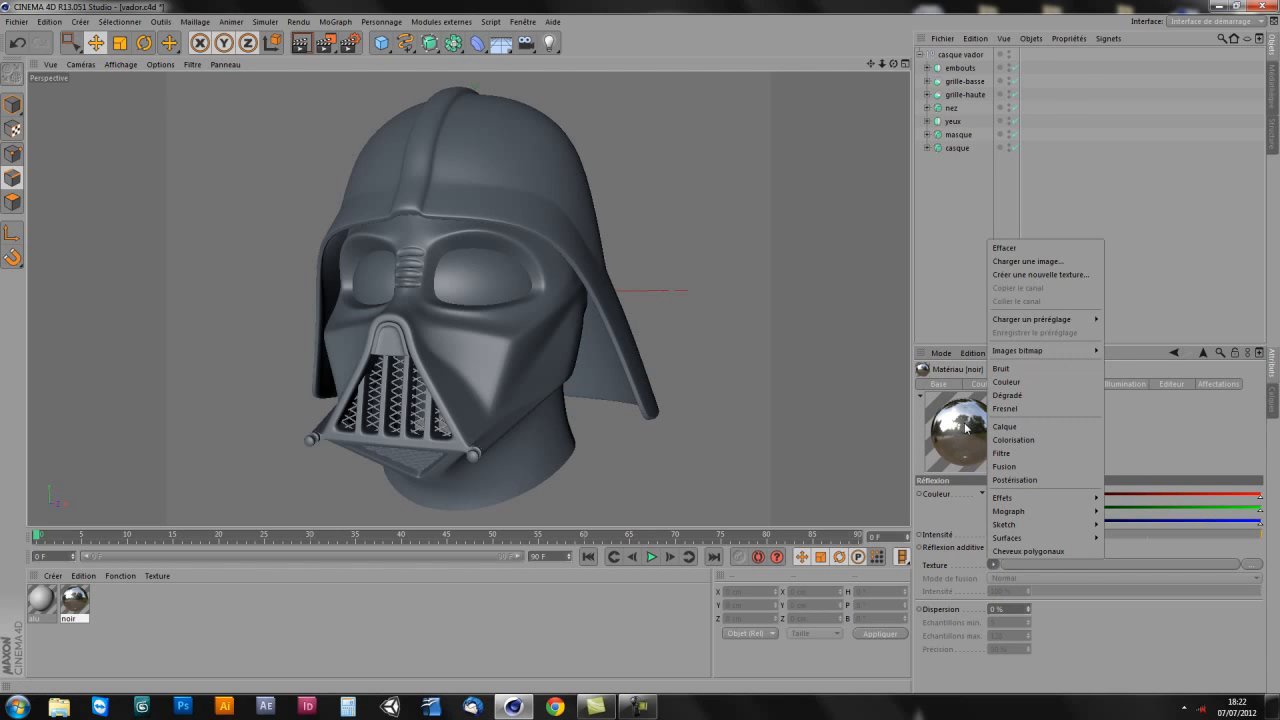
{"action": "left_click", "coordinate": [1005, 409]}
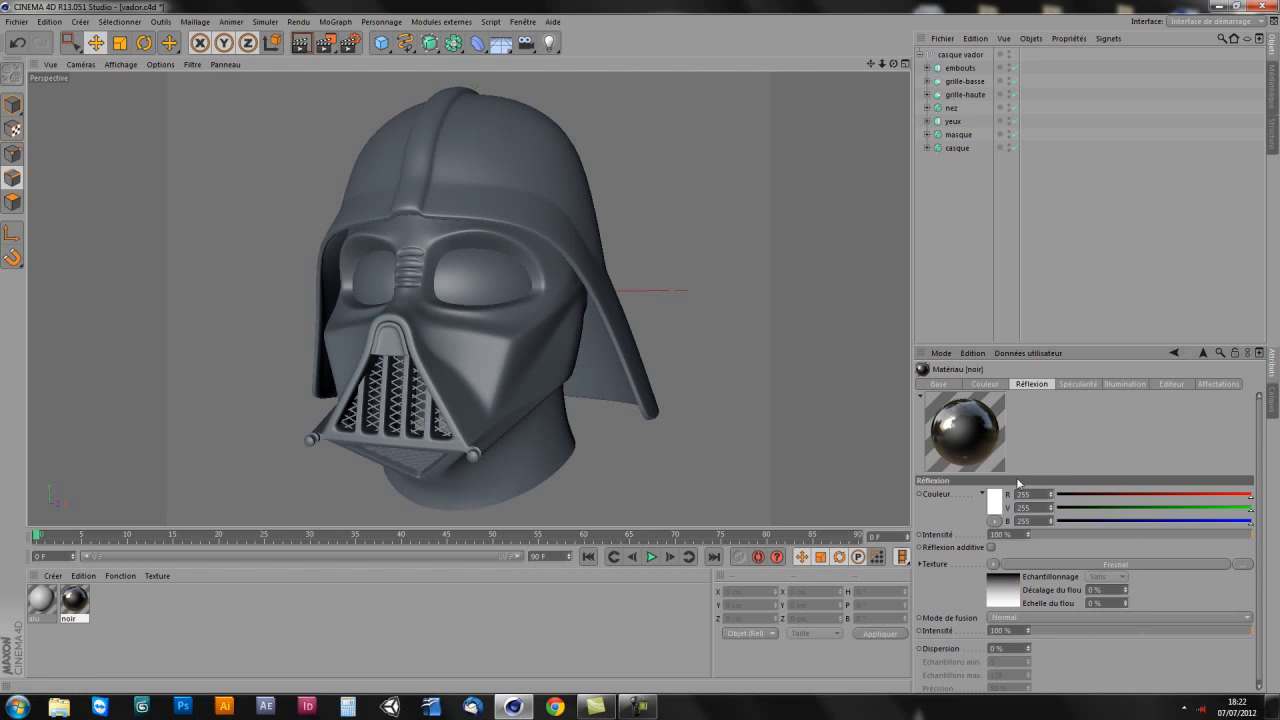
Step: Examine the Fresnel shader's gradient properties and return to the noir material's Réflexion settings
{"action": "left_click", "coordinate": [1004, 594]}
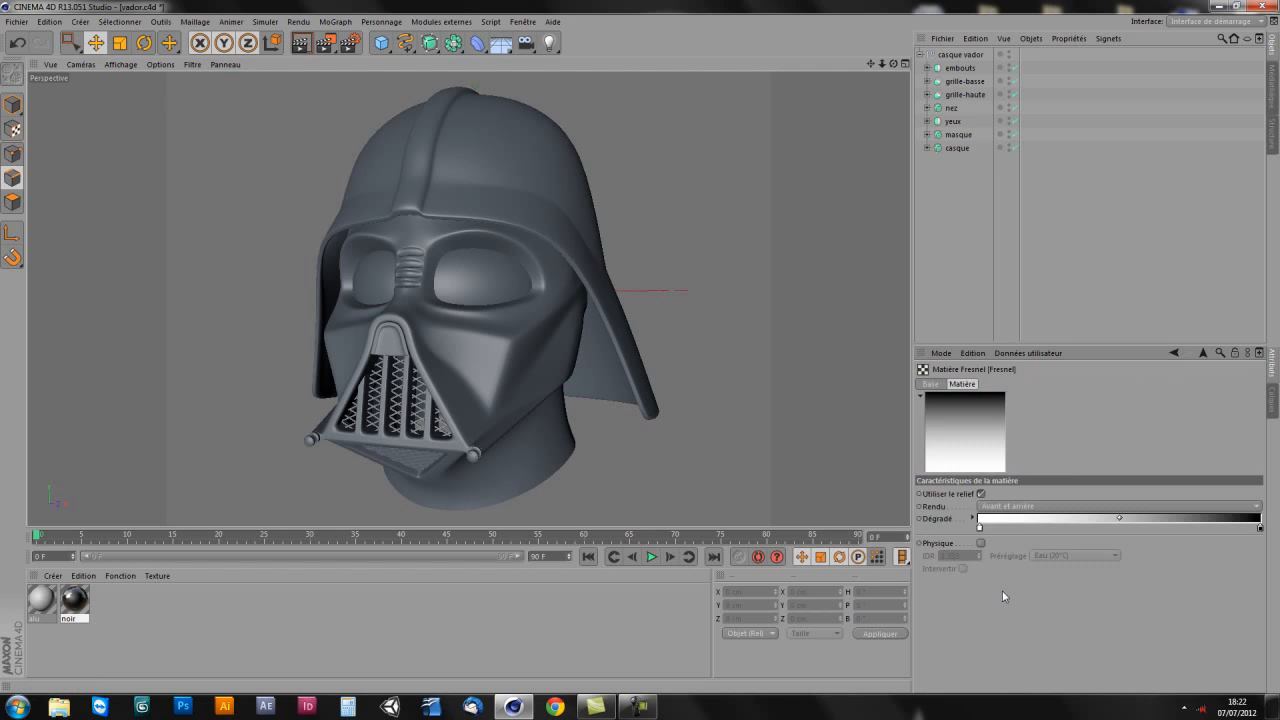
{"action": "left_click", "coordinate": [1203, 353]}
{"action": "left_click", "coordinate": [947, 563]}
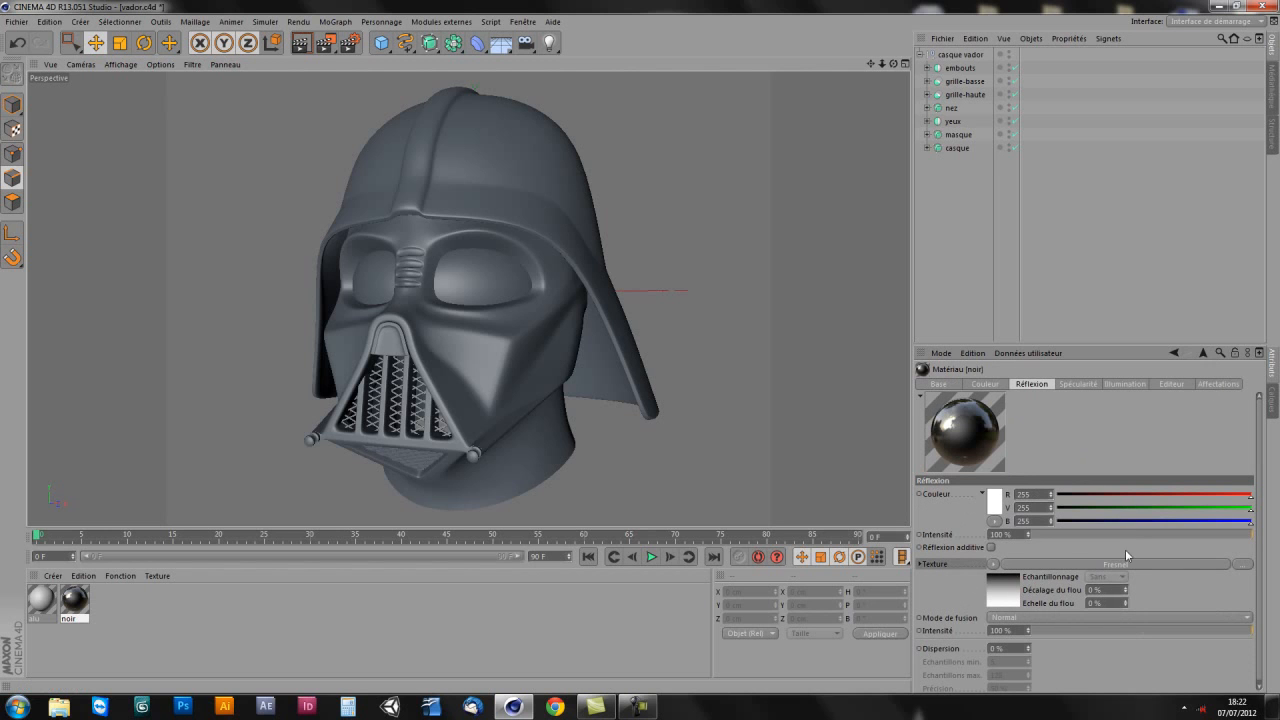
{"action": "left_click", "coordinate": [1005, 590]}
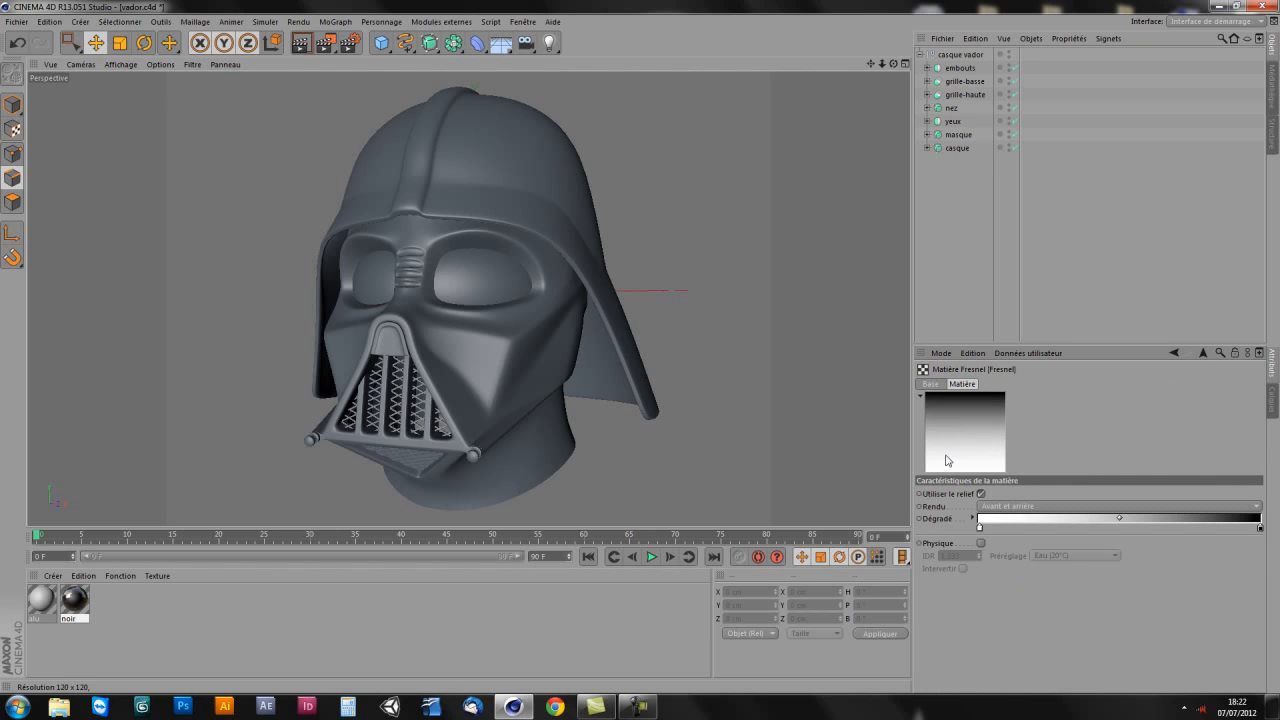
{"action": "left_click", "coordinate": [1203, 354]}
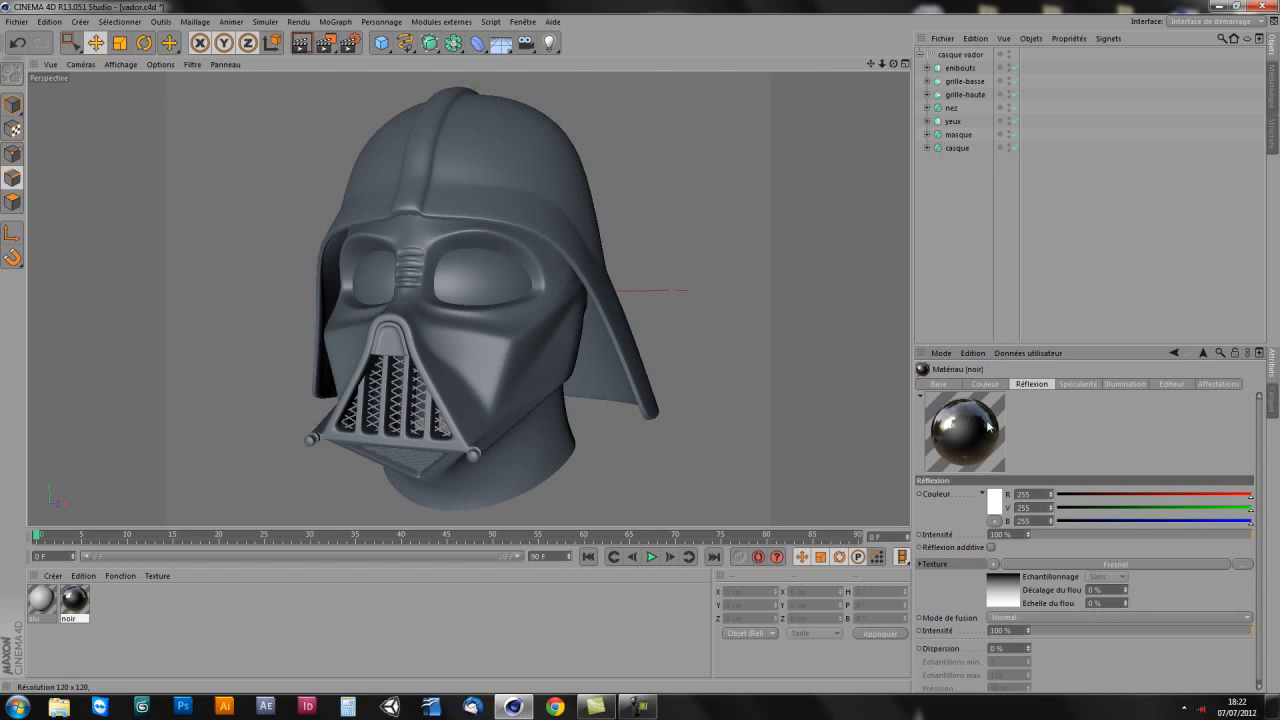
Step: Shift the Fresnel gradient's midpoint towards the white end and set its black knot to dark grey, RGB 70, 70, 70
{"action": "left_click", "coordinate": [1004, 594]}
{"action": "left_click", "coordinate": [979, 528]}
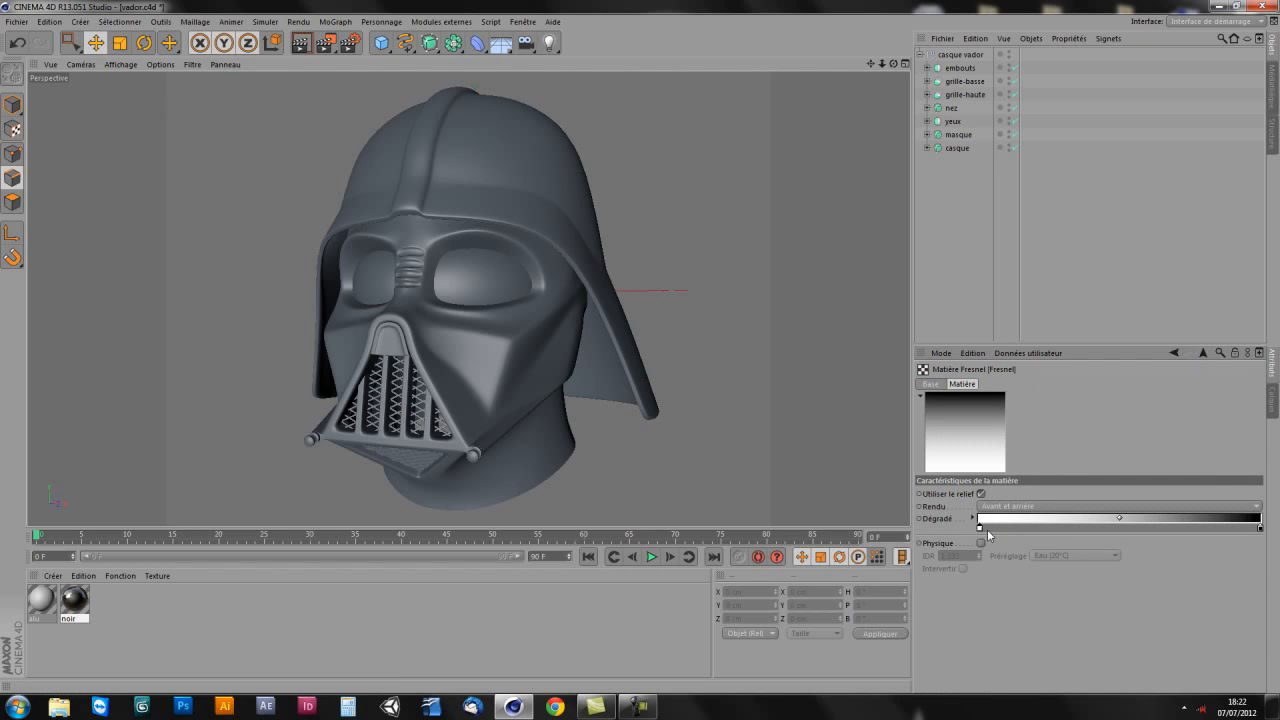
{"action": "left_click", "coordinate": [1260, 530]}
{"action": "left_click_drag", "start_coordinate": [1113, 516], "coordinate": [1055, 518]}
{"action": "double_click", "coordinate": [1261, 530]}
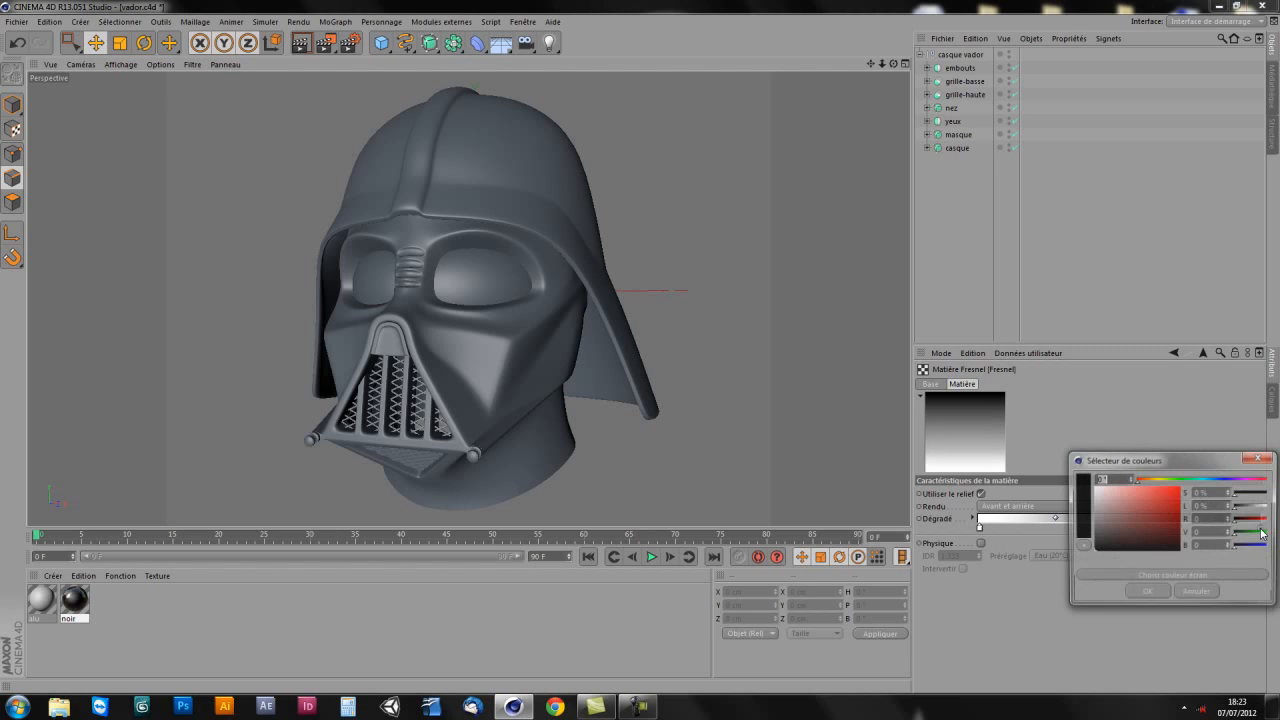
{"action": "left_click_drag", "start_coordinate": [1169, 461], "coordinate": [1073, 418]}
{"action": "left_click_drag", "start_coordinate": [1004, 497], "coordinate": [967, 490]}
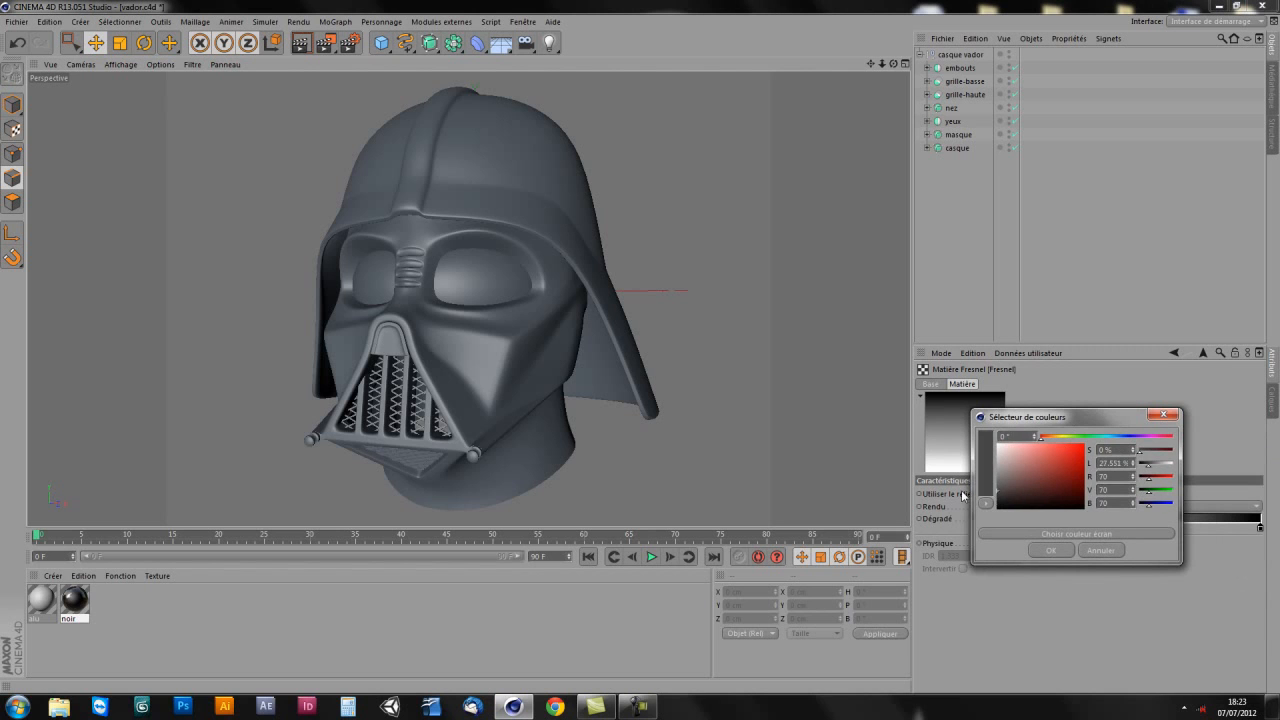
{"action": "left_click", "coordinate": [1052, 550]}
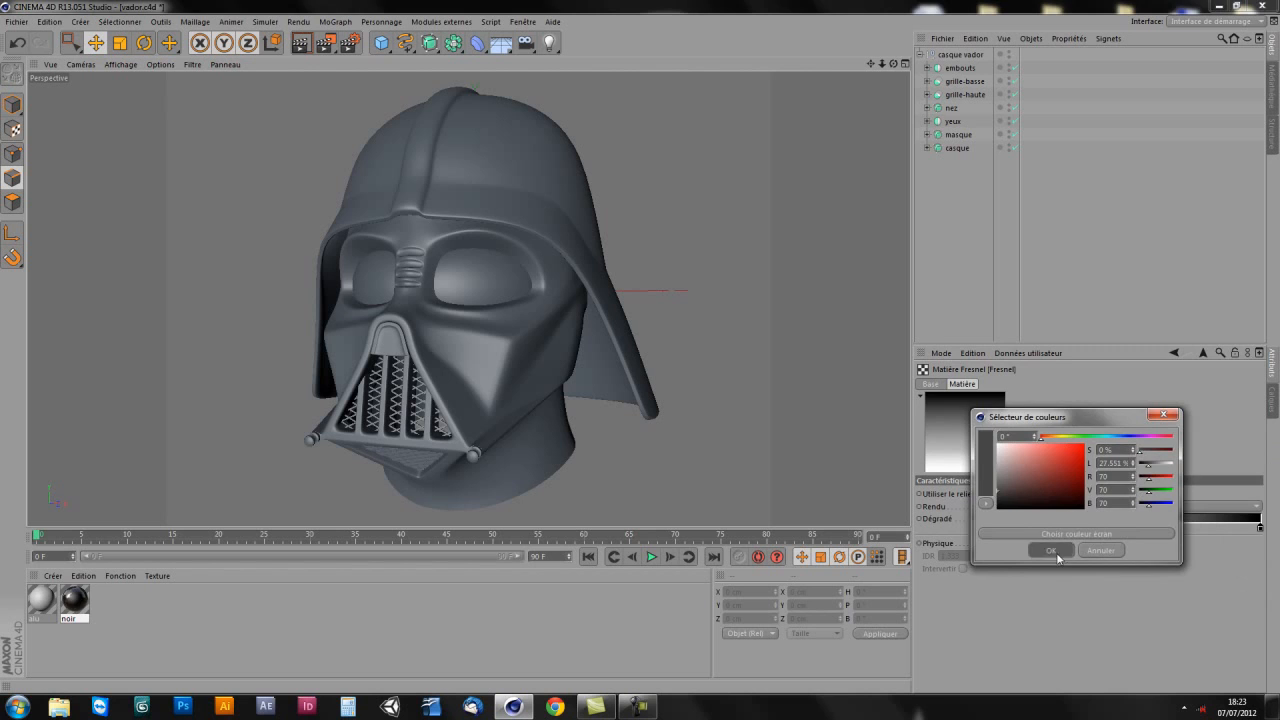
{"action": "left_click", "coordinate": [1201, 353]}
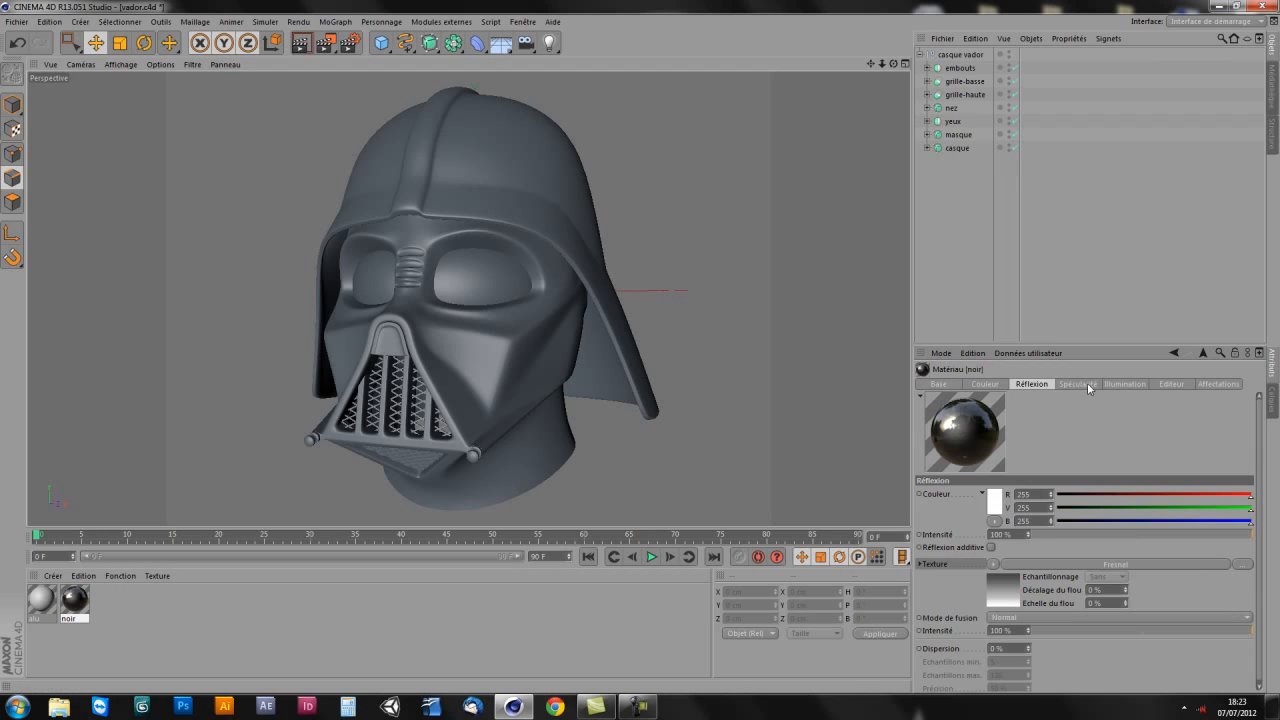
Step: Disable the noir material's Réflexion channel and bring up its Spécularité settings
{"action": "left_click", "coordinate": [957, 383]}
{"action": "left_click", "coordinate": [977, 544]}
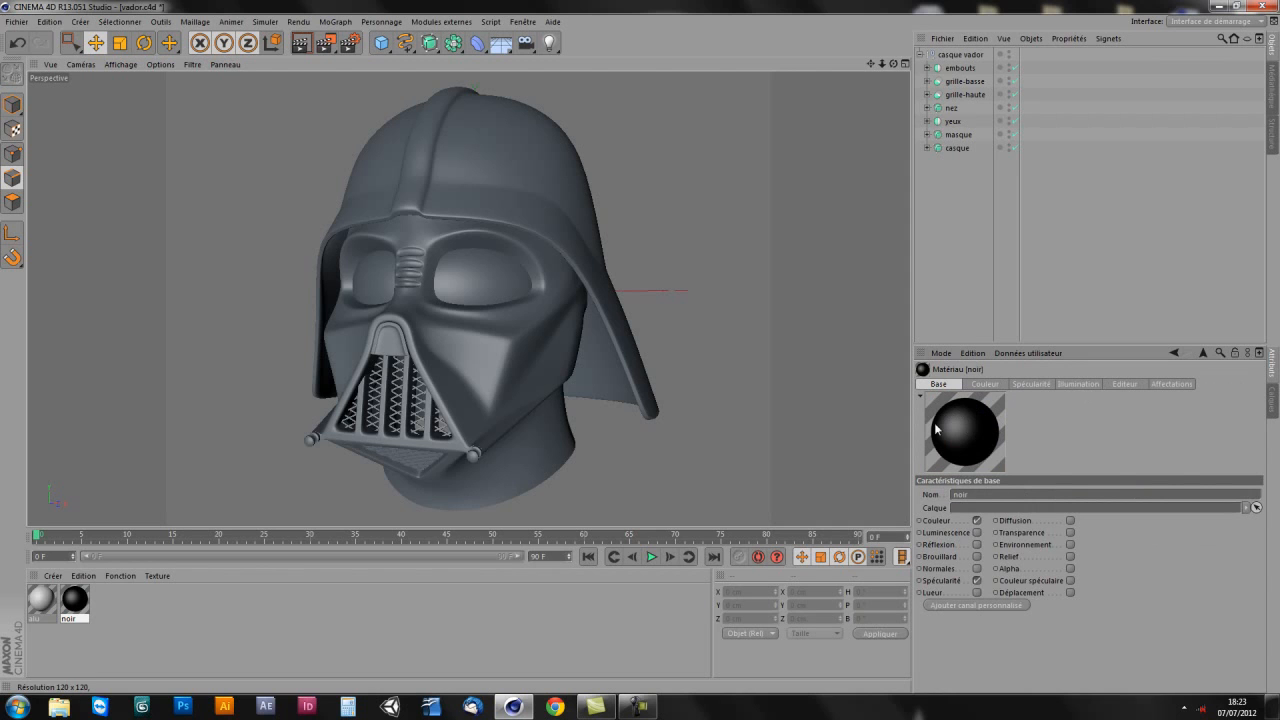
{"action": "left_click", "coordinate": [1032, 384]}
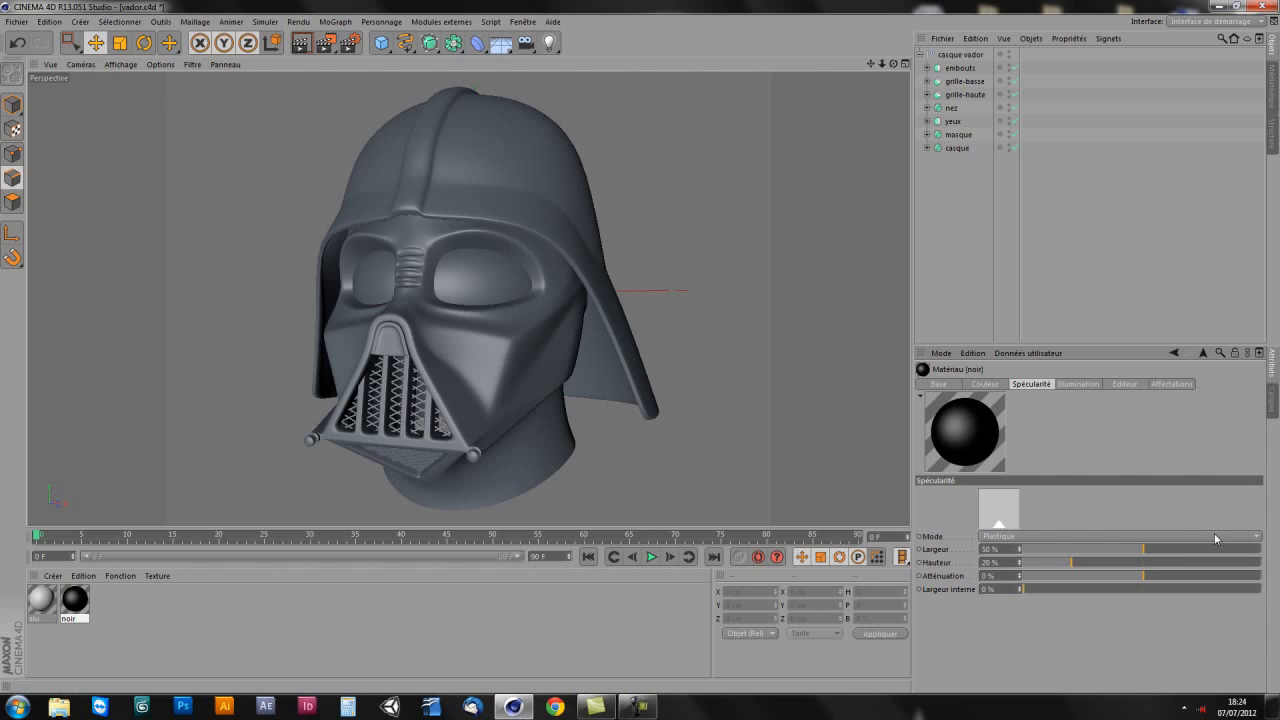
Step: Try different Largeur and Hauteur values for the noir material's specular highlight, settling on 44% and 81%
{"action": "mouse_move", "coordinate": [1145, 549]}
{"action": "left_mouse_down"}
{"action": "mouse_move", "coordinate": [1101, 549]}
{"action": "mouse_move", "coordinate": [1215, 556]}
{"action": "left_mouse_up"}
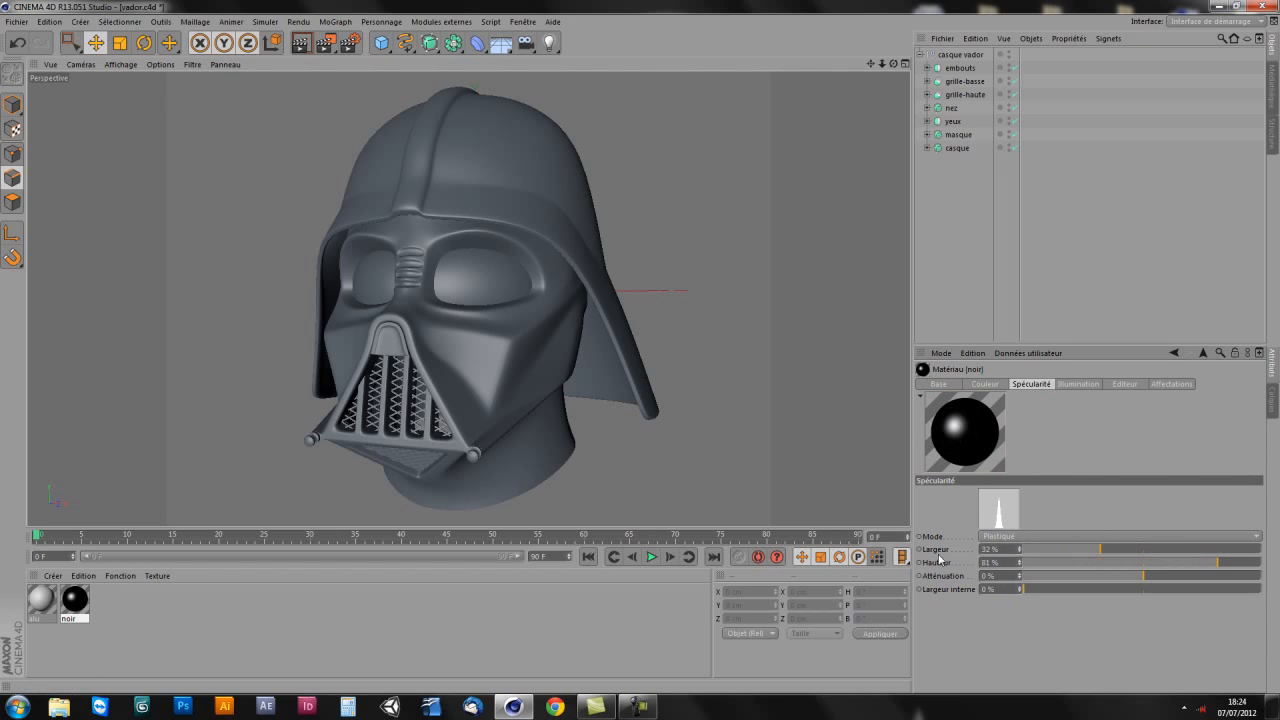
{"action": "left_click_drag", "start_coordinate": [1100, 549], "coordinate": [1063, 550]}
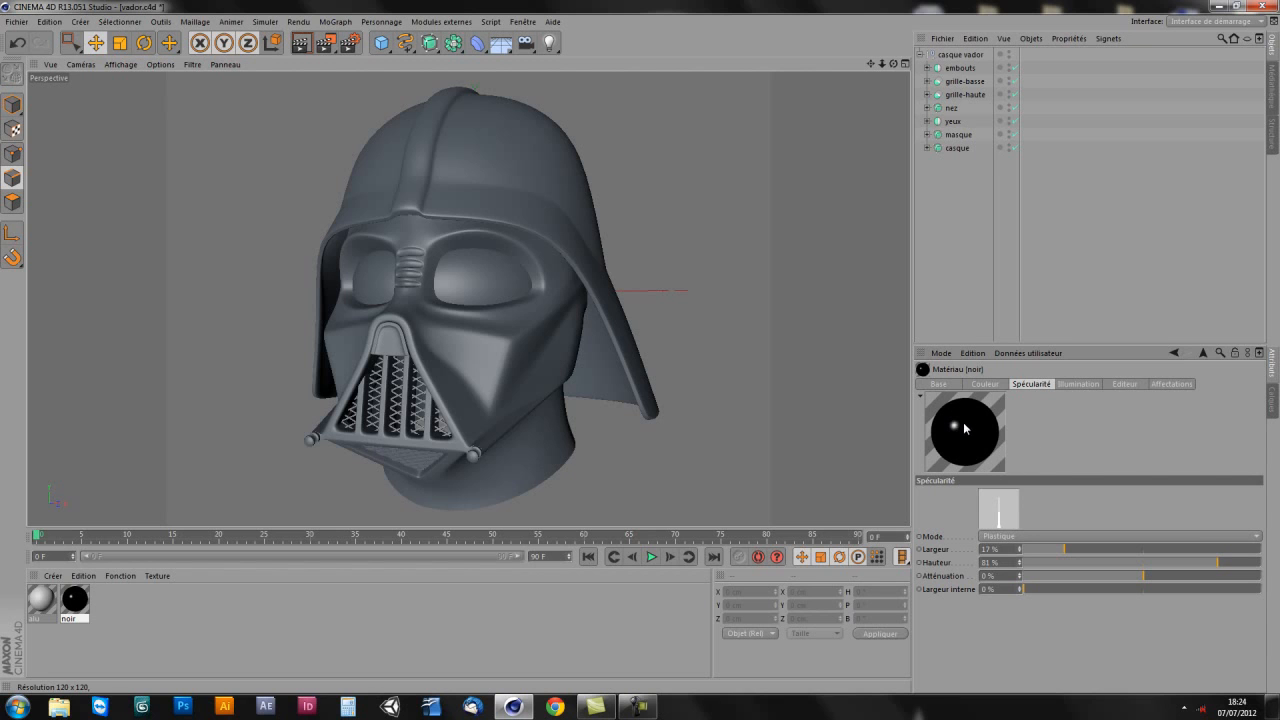
{"action": "mouse_move", "coordinate": [1116, 549]}
{"action": "left_mouse_down"}
{"action": "mouse_move", "coordinate": [1204, 549]}
{"action": "mouse_move", "coordinate": [1066, 571]}
{"action": "left_mouse_up"}
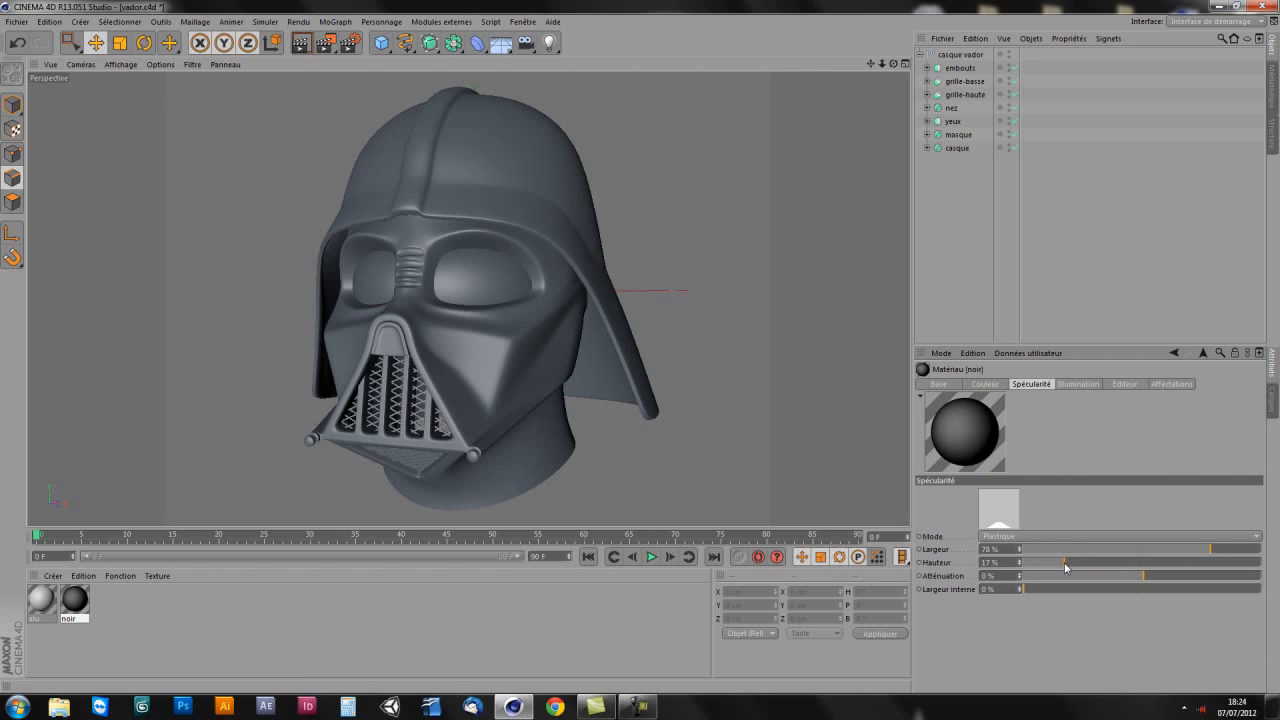
{"action": "left_click_drag", "start_coordinate": [1064, 562], "coordinate": [1220, 563]}
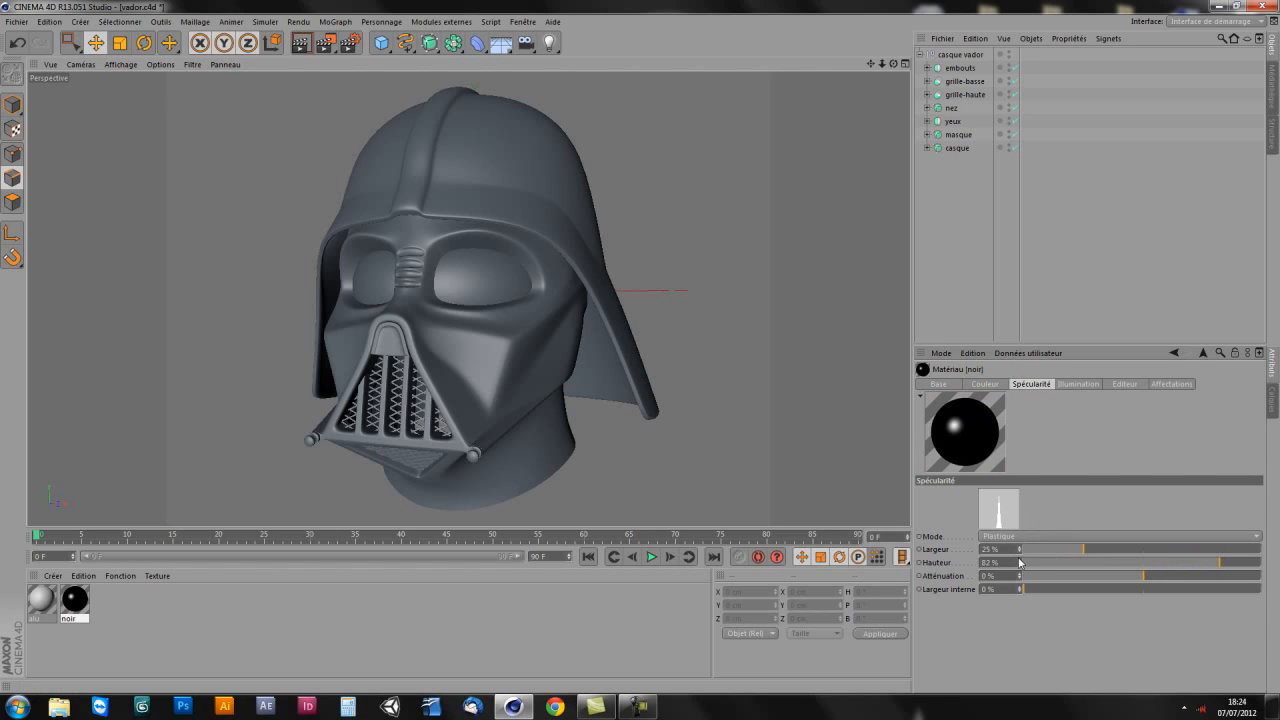
{"action": "left_click_drag", "start_coordinate": [1078, 549], "coordinate": [1126, 550]}
{"action": "left_click", "coordinate": [1226, 562]}
{"action": "left_click", "coordinate": [1217, 562]}
{"action": "left_click", "coordinate": [1173, 549]}
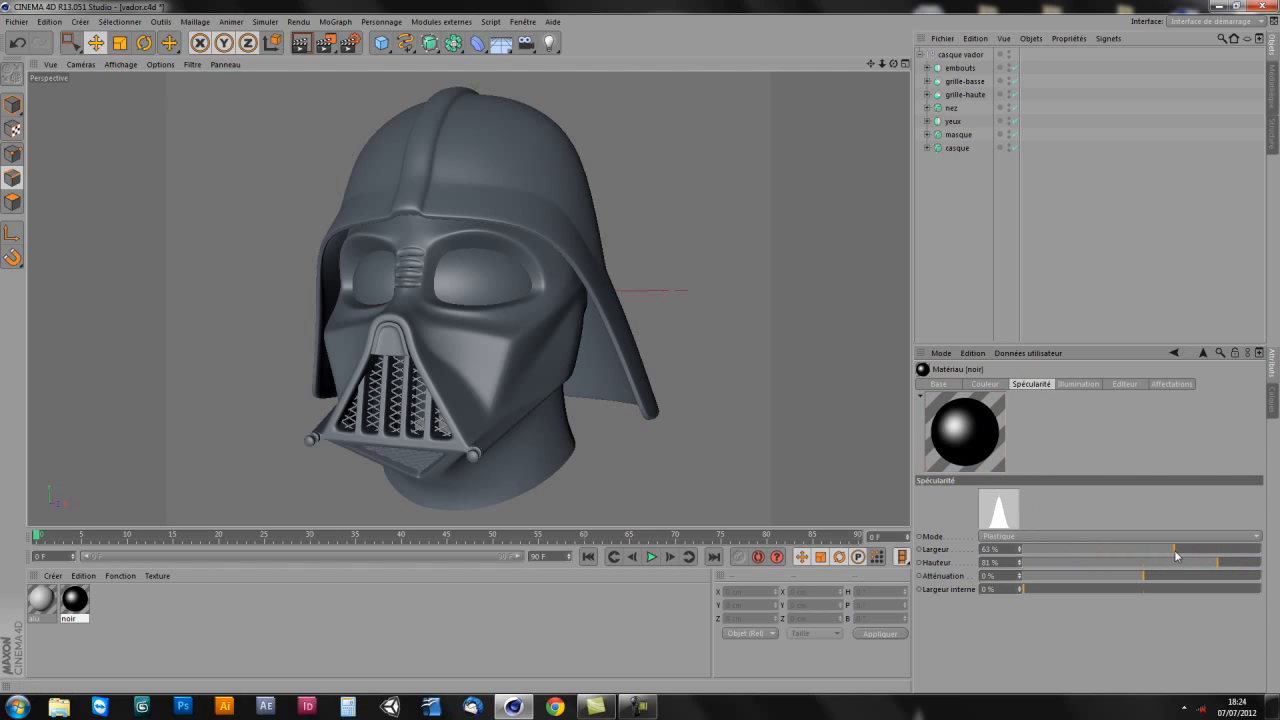
{"action": "left_click", "coordinate": [1131, 549]}
Step: Shape the noir specular highlight with Largeur 67%, Hauteur 73%, Atténuation -35% and Largeur interne 9%
{"action": "left_click_drag", "start_coordinate": [1028, 591], "coordinate": [1090, 588]}
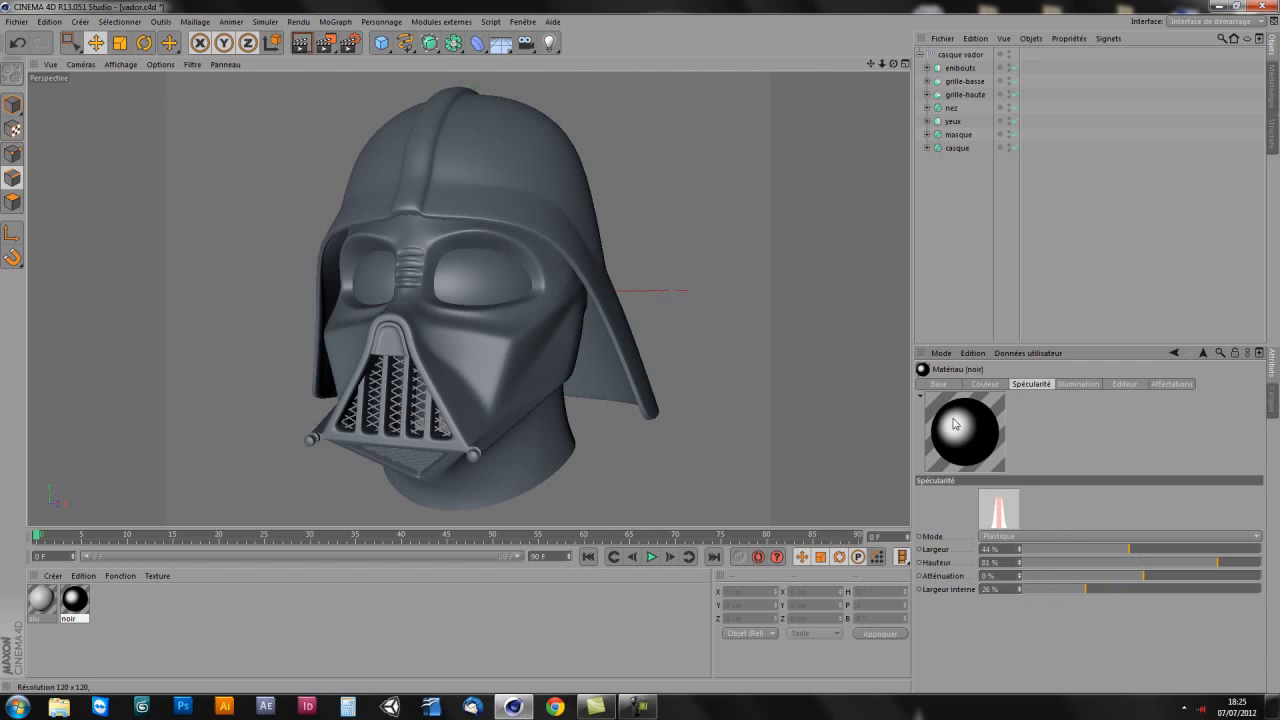
{"action": "left_click_drag", "start_coordinate": [1145, 563], "coordinate": [1071, 554]}
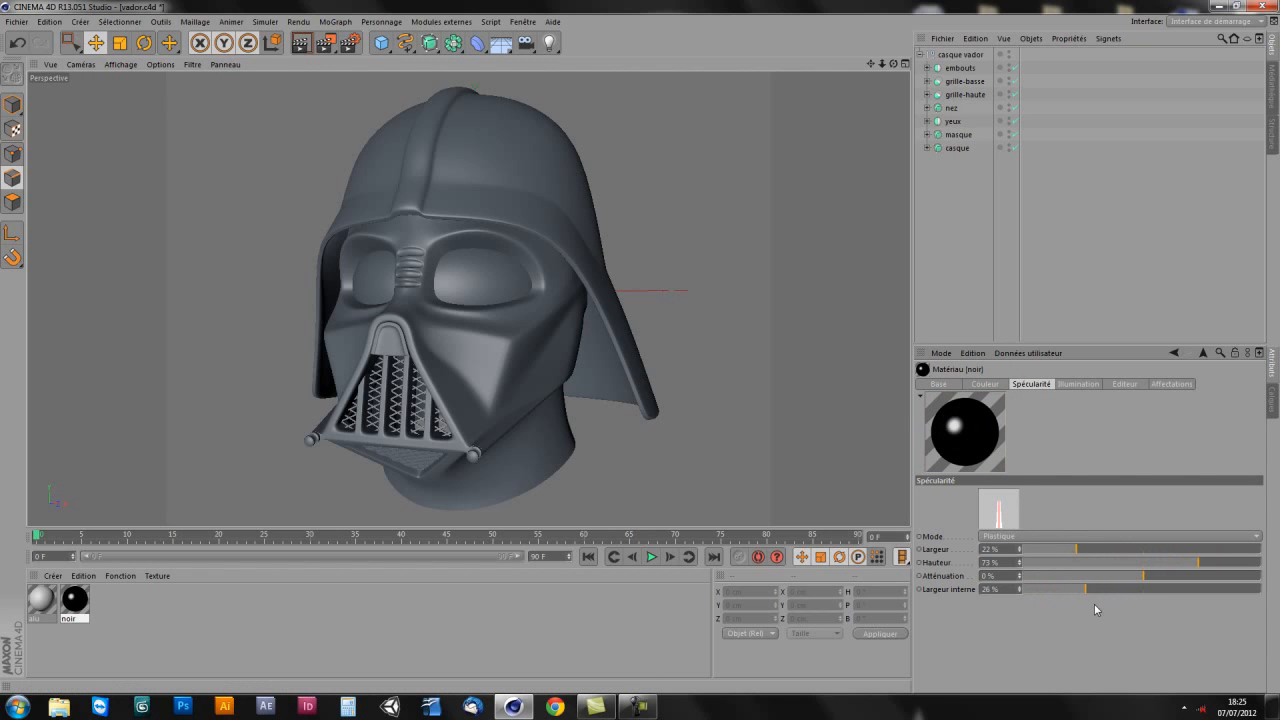
{"action": "mouse_move", "coordinate": [1089, 592]}
{"action": "left_mouse_down"}
{"action": "mouse_move", "coordinate": [1060, 591]}
{"action": "mouse_move", "coordinate": [1160, 577]}
{"action": "mouse_move", "coordinate": [1109, 586]}
{"action": "mouse_move", "coordinate": [1154, 549]}
{"action": "mouse_move", "coordinate": [1204, 553]}
{"action": "mouse_move", "coordinate": [1187, 554]}
{"action": "left_mouse_up"}
{"action": "mouse_move", "coordinate": [1118, 578]}
{"action": "left_mouse_down"}
{"action": "mouse_move", "coordinate": [1145, 579]}
{"action": "mouse_move", "coordinate": [1108, 581]}
{"action": "mouse_move", "coordinate": [1188, 583]}
{"action": "mouse_move", "coordinate": [1095, 584]}
{"action": "mouse_move", "coordinate": [1130, 585]}
{"action": "mouse_move", "coordinate": [1105, 593]}
{"action": "left_mouse_up"}
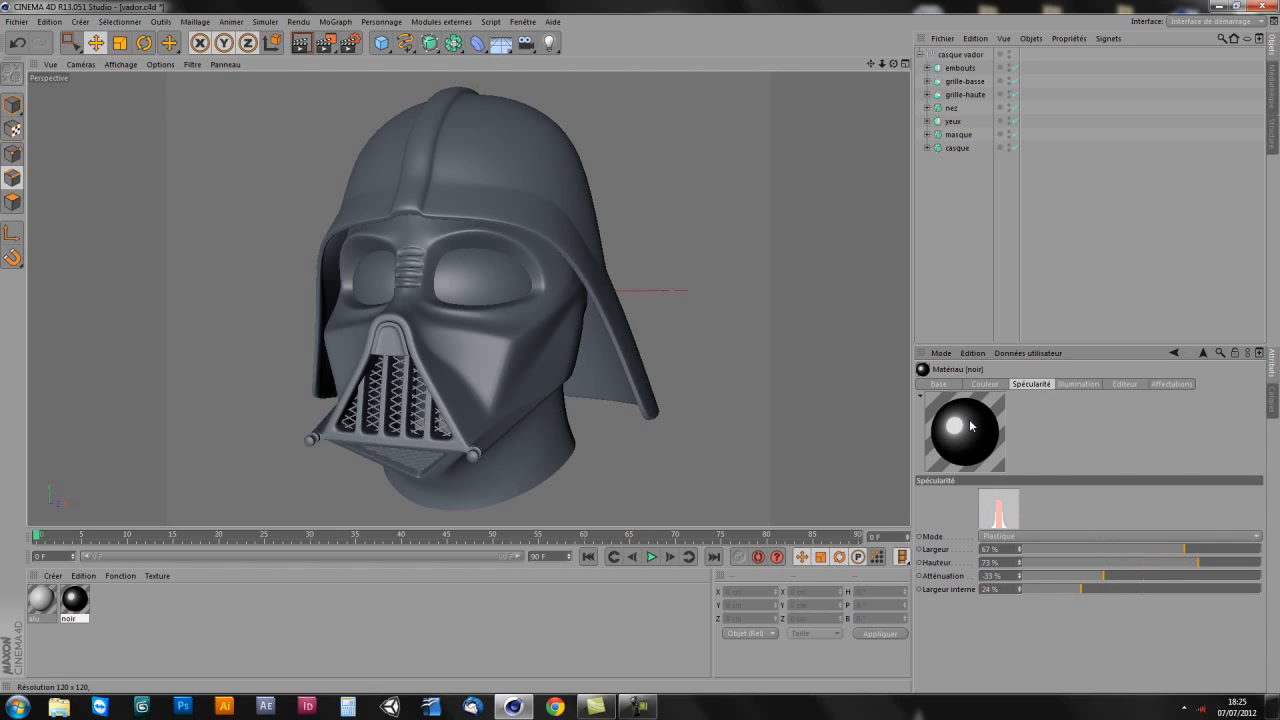
{"action": "left_click_drag", "start_coordinate": [1080, 592], "coordinate": [1120, 577]}
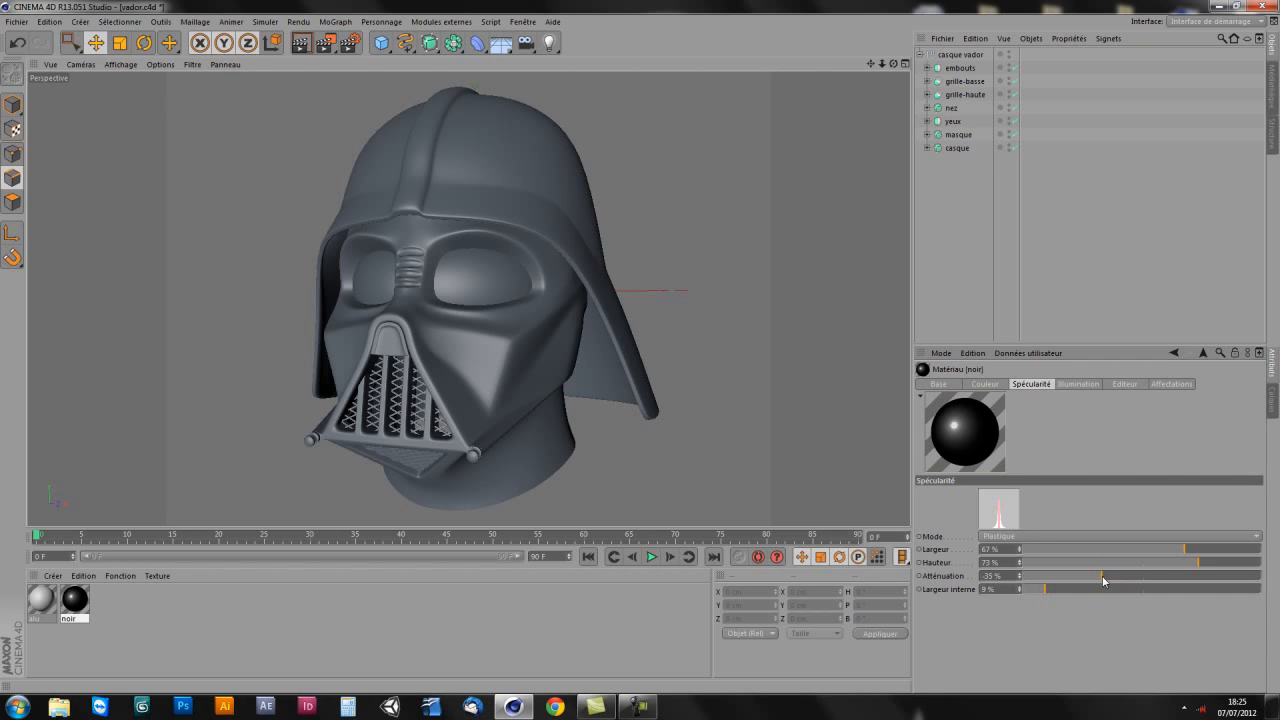
Step: Sharpen the noir specular highlight by setting Hauteur to 100%, Largeur to 76% and Largeur interne to 5%
{"action": "left_click_drag", "start_coordinate": [1197, 566], "coordinate": [1266, 565]}
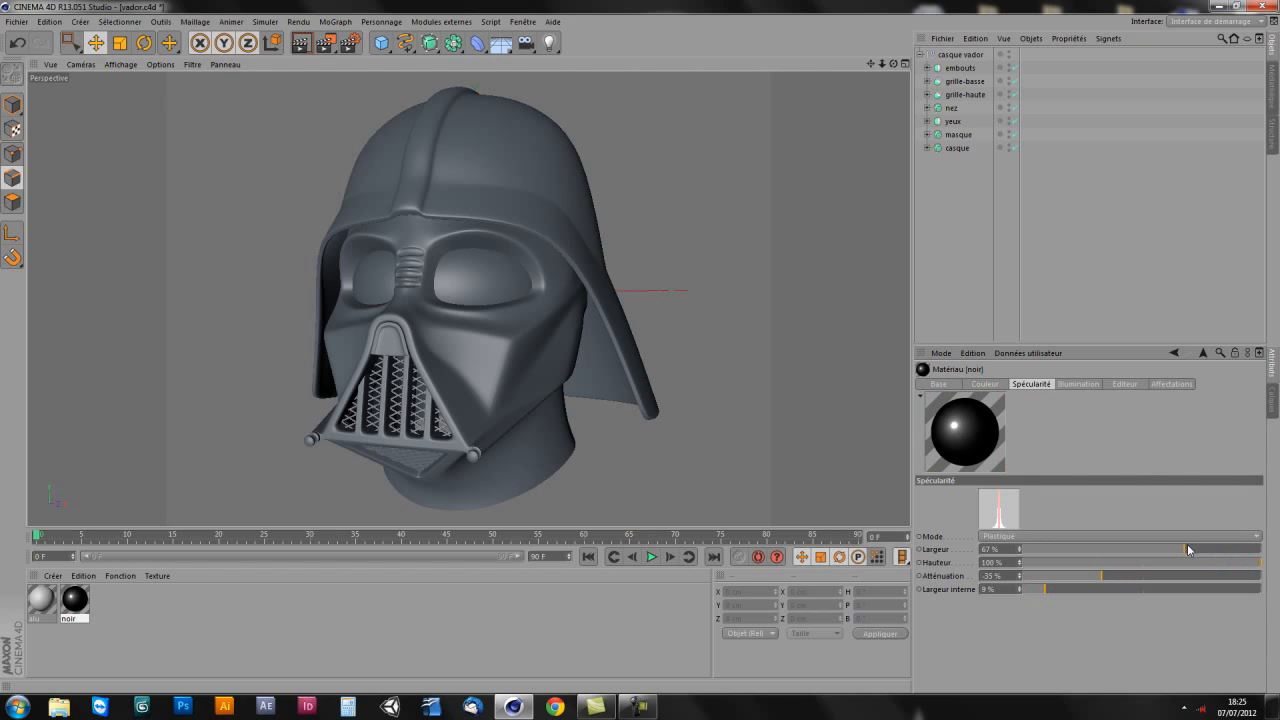
{"action": "left_click_drag", "start_coordinate": [1188, 550], "coordinate": [1219, 551]}
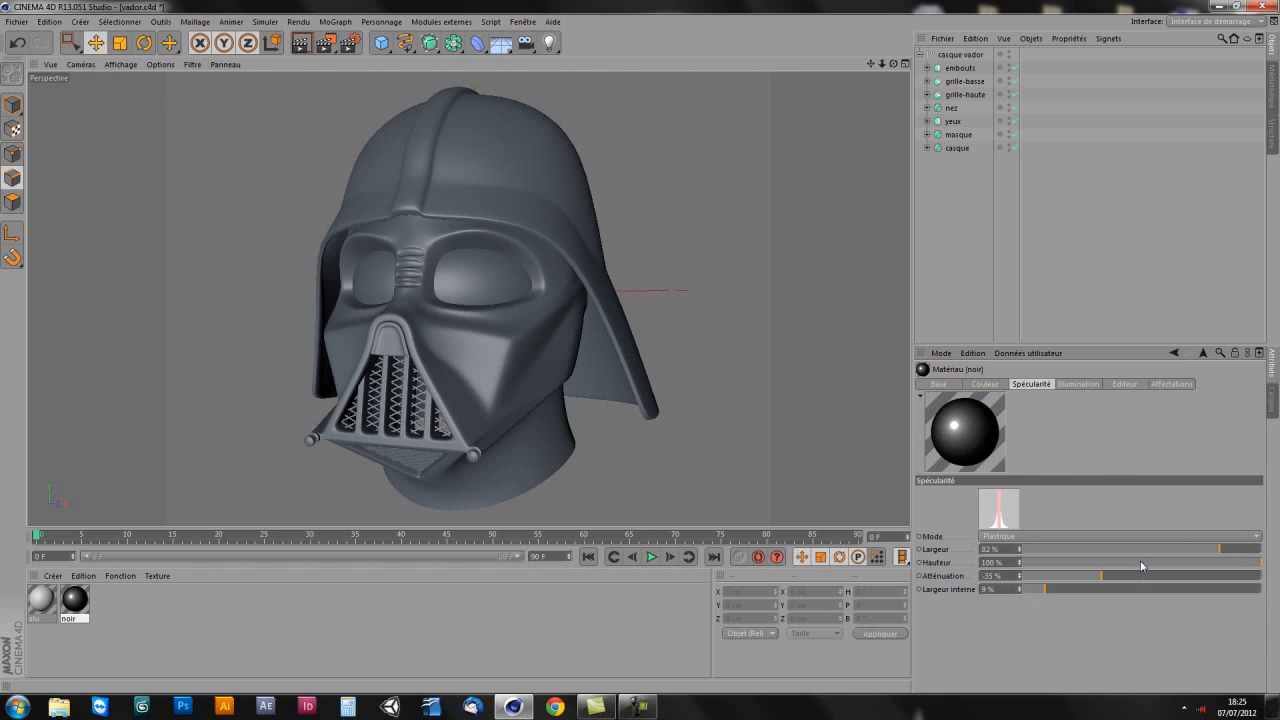
{"action": "left_click_drag", "start_coordinate": [1039, 593], "coordinate": [1038, 593]}
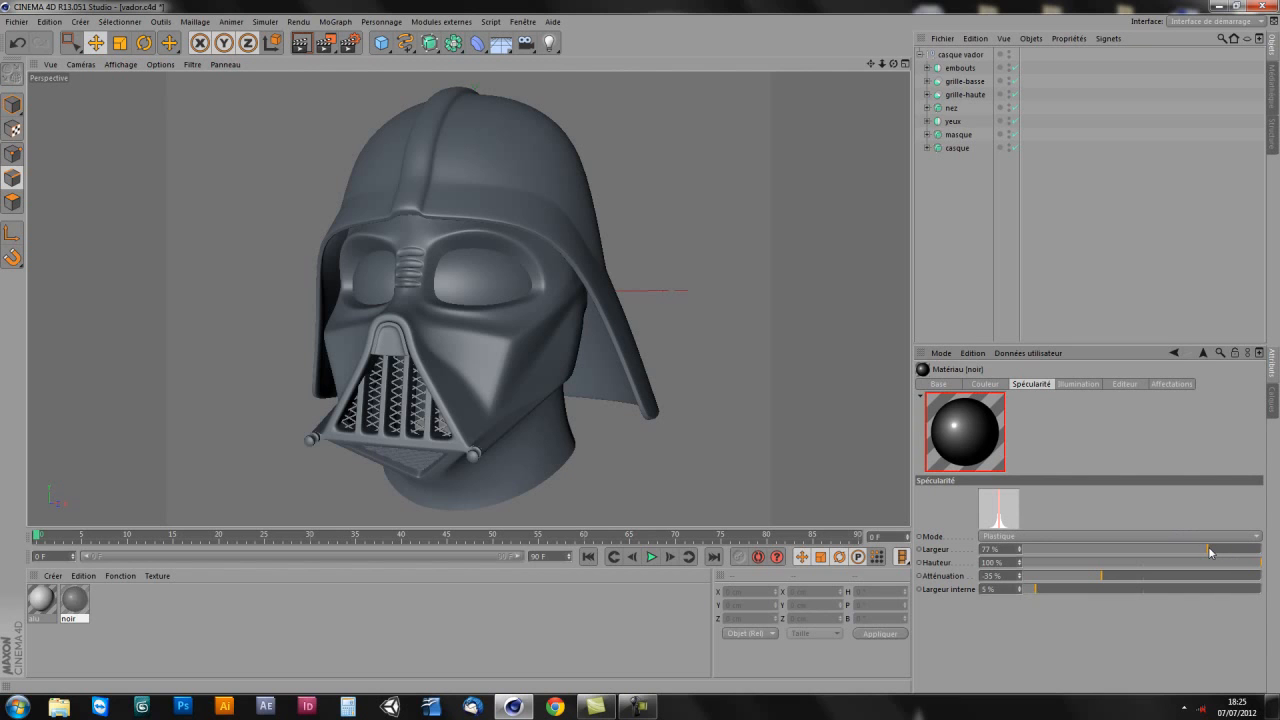
{"action": "left_click_drag", "start_coordinate": [1208, 548], "coordinate": [1206, 549]}
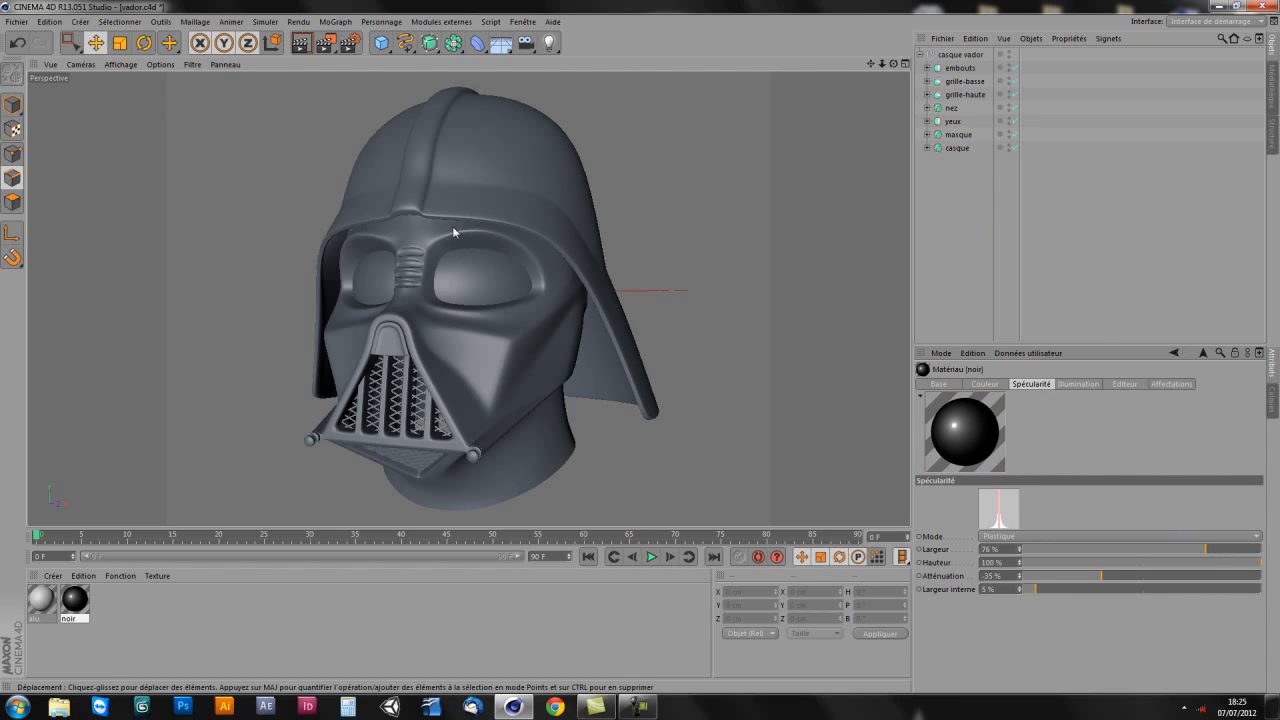
Step: Apply the noir material to the whole casque vador group and check its highlights from other angles
{"action": "left_click_drag", "start_coordinate": [88, 600], "coordinate": [972, 56]}
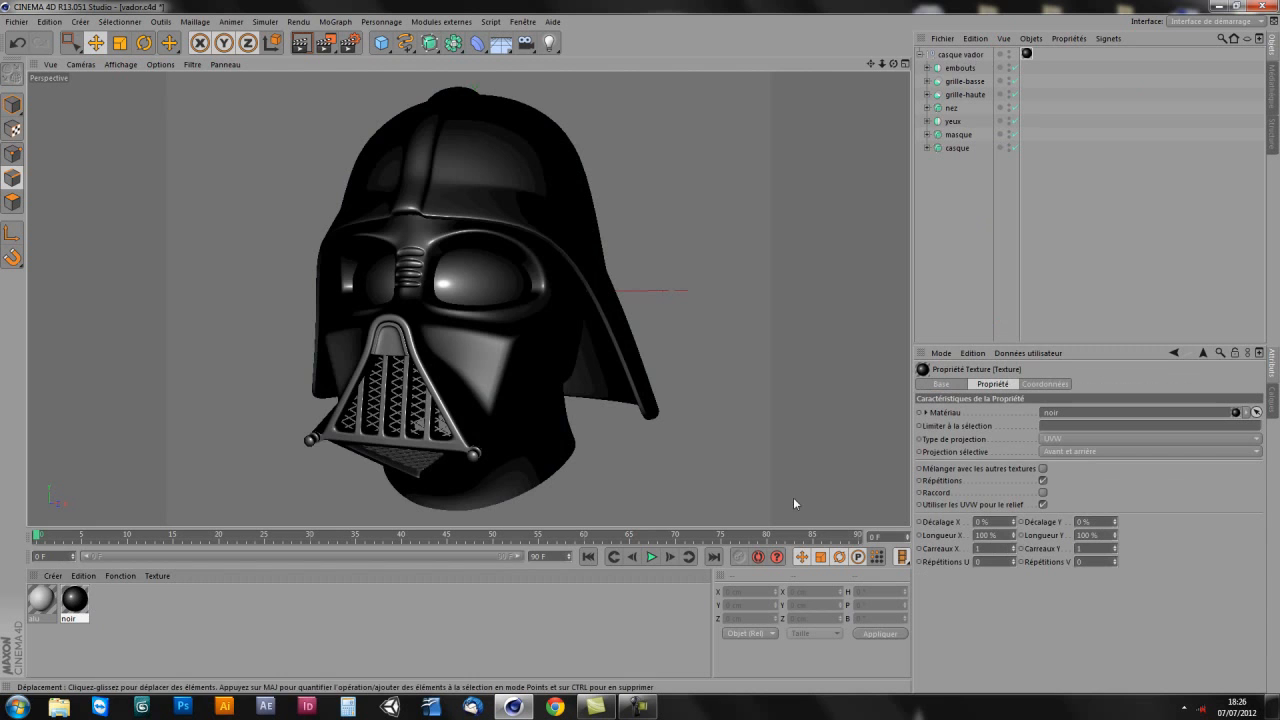
{"action": "left_click_drag", "start_coordinate": [628, 480], "coordinate": [620, 440], "text": "alt"}
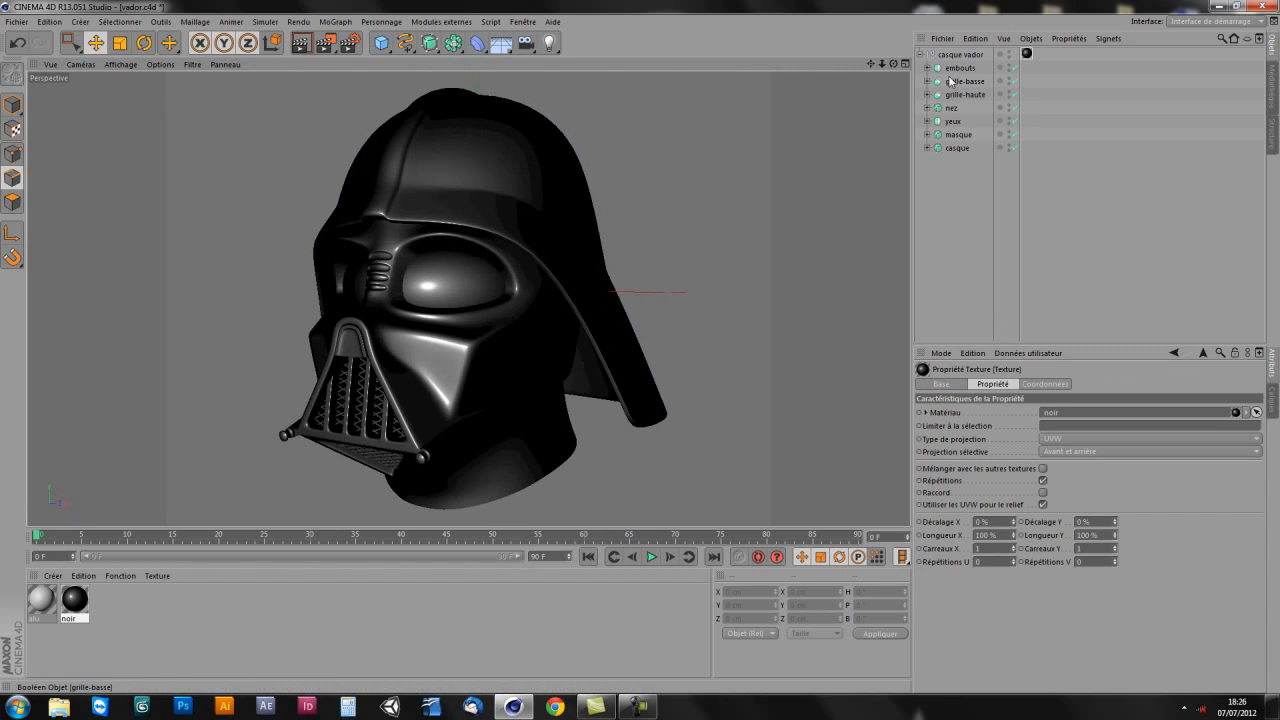
{"action": "mouse_move", "coordinate": [514, 414]}
{"action": "left_mouse_down", "text": "alt"}
{"action": "mouse_move", "coordinate": [490, 485]}
{"action": "mouse_move", "coordinate": [676, 451]}
{"action": "mouse_move", "coordinate": [642, 402]}
{"action": "mouse_move", "coordinate": [471, 424]}
{"action": "mouse_move", "coordinate": [442, 408]}
{"action": "mouse_move", "coordinate": [432, 436]}
{"action": "mouse_move", "coordinate": [455, 505]}
{"action": "mouse_move", "coordinate": [546, 459]}
{"action": "left_mouse_up", "text": "alt"}
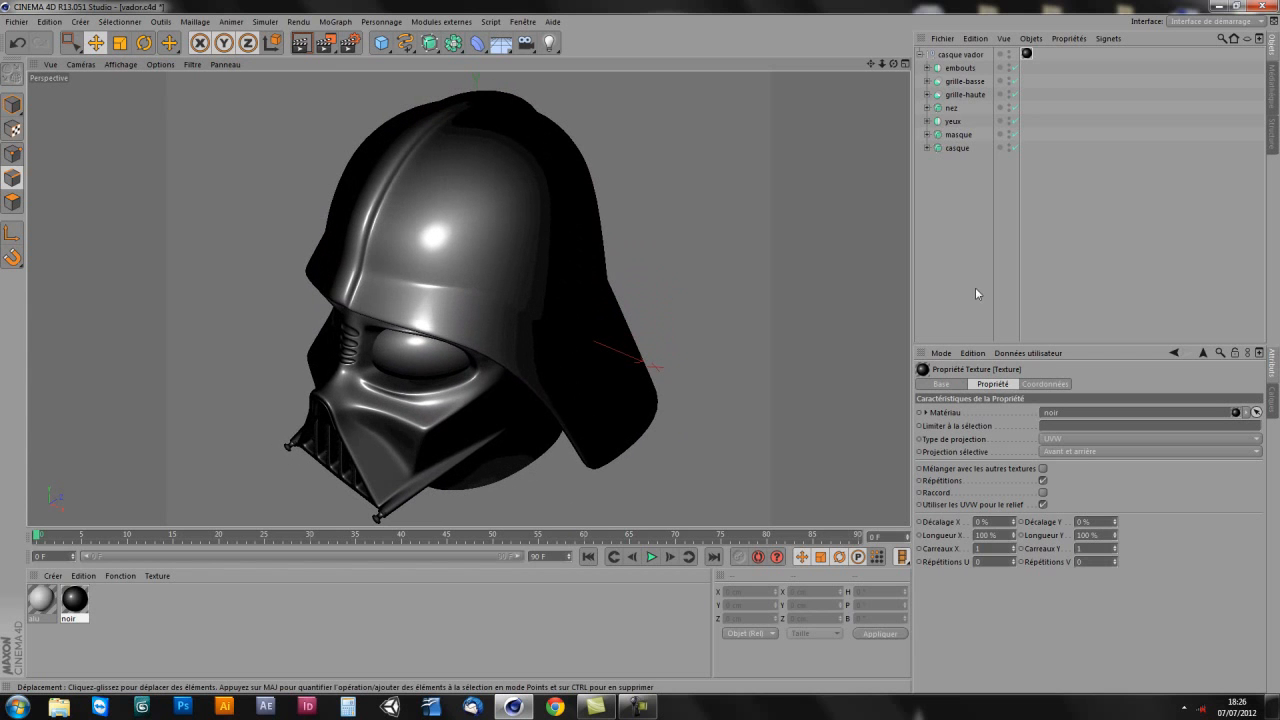
Step: Reduce the specular Largeur of the noir material applied to the helmet to 68%
{"action": "double_click", "coordinate": [1026, 54]}
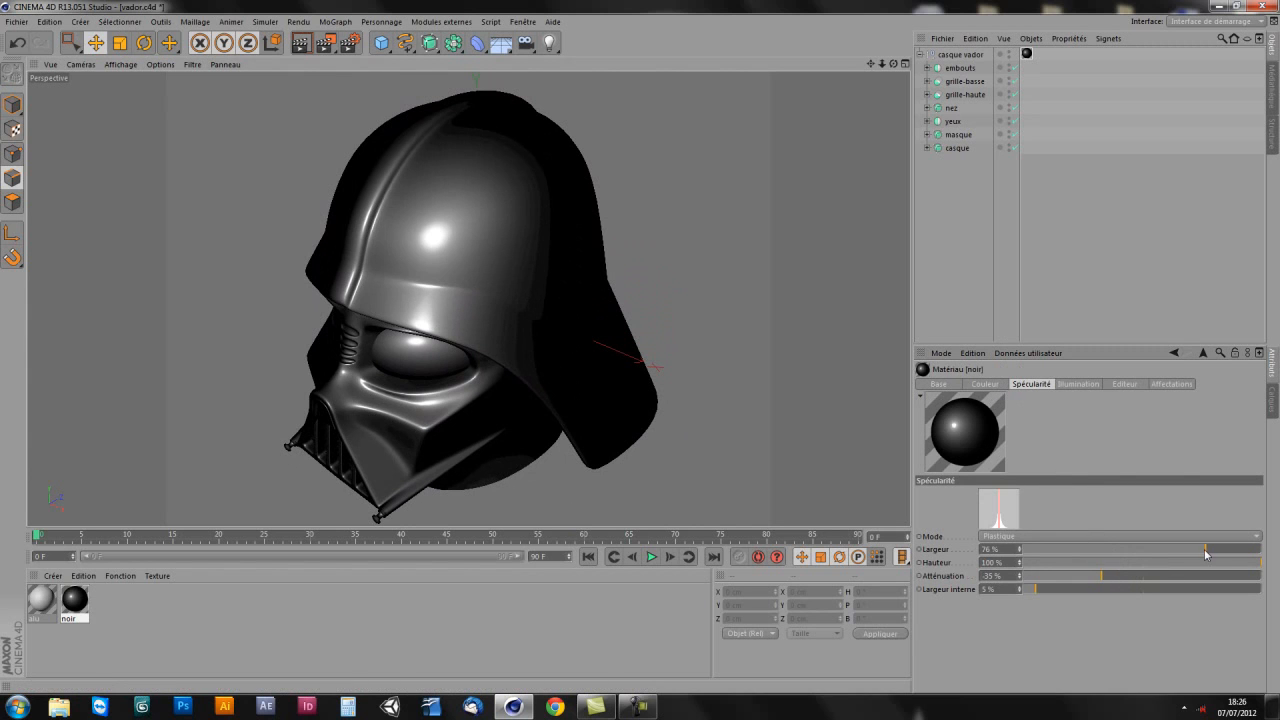
{"action": "left_click_drag", "start_coordinate": [1197, 551], "coordinate": [1188, 552]}
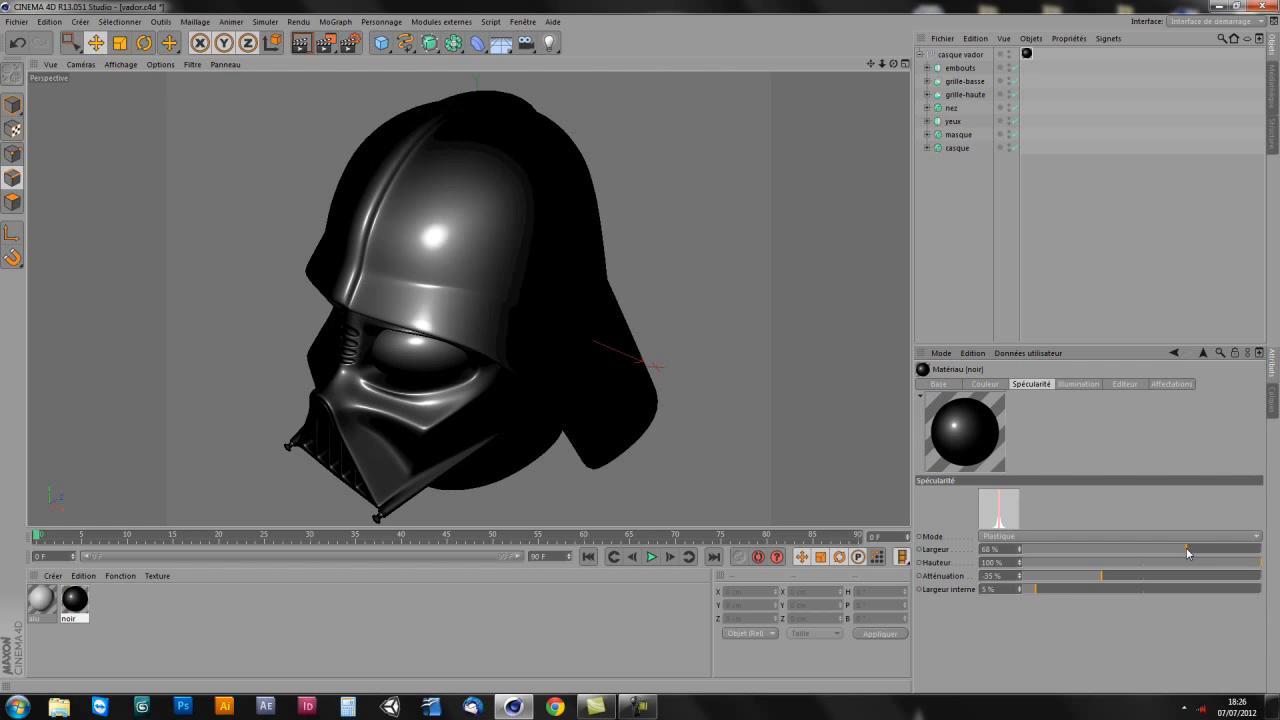
Step: Set the noir material's specular Largeur interne to 4% and check the helmet's highlights from several angles
{"action": "left_click_drag", "start_coordinate": [520, 318], "coordinate": [486, 323], "text": "alt"}
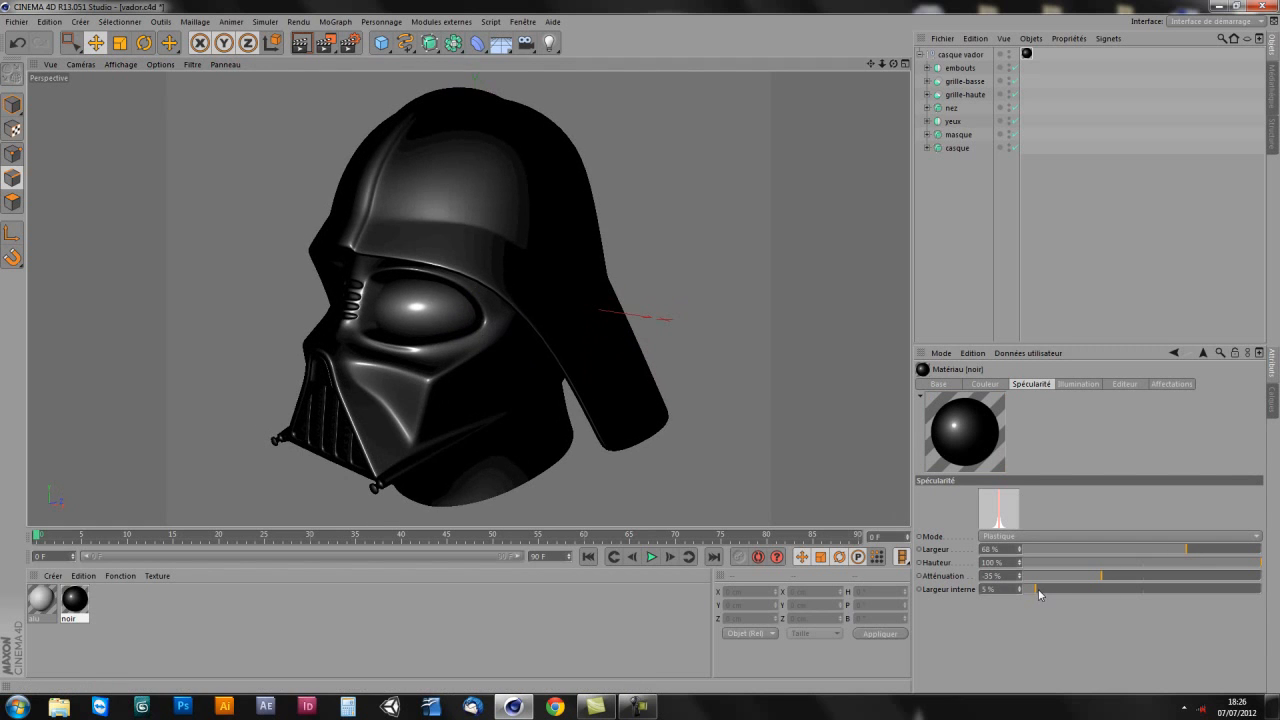
{"action": "left_click", "coordinate": [1036, 590]}
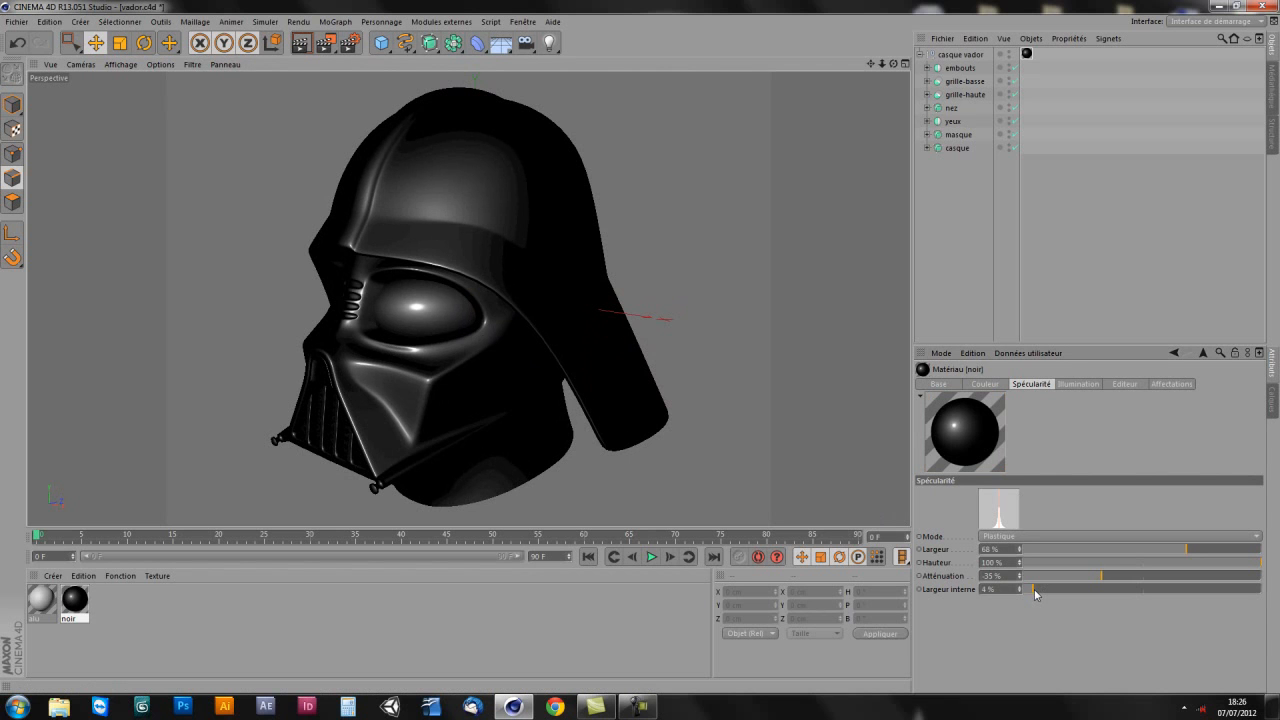
{"action": "left_click_drag", "start_coordinate": [485, 330], "coordinate": [547, 313], "text": "alt"}
{"action": "mouse_move", "coordinate": [613, 338]}
{"action": "left_mouse_down", "text": "alt"}
{"action": "mouse_move", "coordinate": [671, 334]}
{"action": "mouse_move", "coordinate": [606, 289]}
{"action": "mouse_move", "coordinate": [536, 312]}
{"action": "mouse_move", "coordinate": [526, 334]}
{"action": "left_mouse_up", "text": "alt"}
{"action": "right_click_drag", "start_coordinate": [377, 358], "coordinate": [449, 298], "text": "alt"}
{"action": "mouse_move", "coordinate": [575, 338]}
{"action": "left_mouse_down", "text": "alt"}
{"action": "mouse_move", "coordinate": [551, 349]}
{"action": "mouse_move", "coordinate": [577, 354]}
{"action": "mouse_move", "coordinate": [571, 386]}
{"action": "mouse_move", "coordinate": [602, 393]}
{"action": "mouse_move", "coordinate": [557, 371]}
{"action": "mouse_move", "coordinate": [588, 353]}
{"action": "mouse_move", "coordinate": [575, 336]}
{"action": "mouse_move", "coordinate": [491, 335]}
{"action": "left_mouse_up", "text": "alt"}
{"action": "scroll", "coordinate": [586, 352], "scroll_direction": "down", "scroll_amount": 6}
{"action": "left_click_drag", "start_coordinate": [668, 387], "coordinate": [500, 385], "text": "alt"}
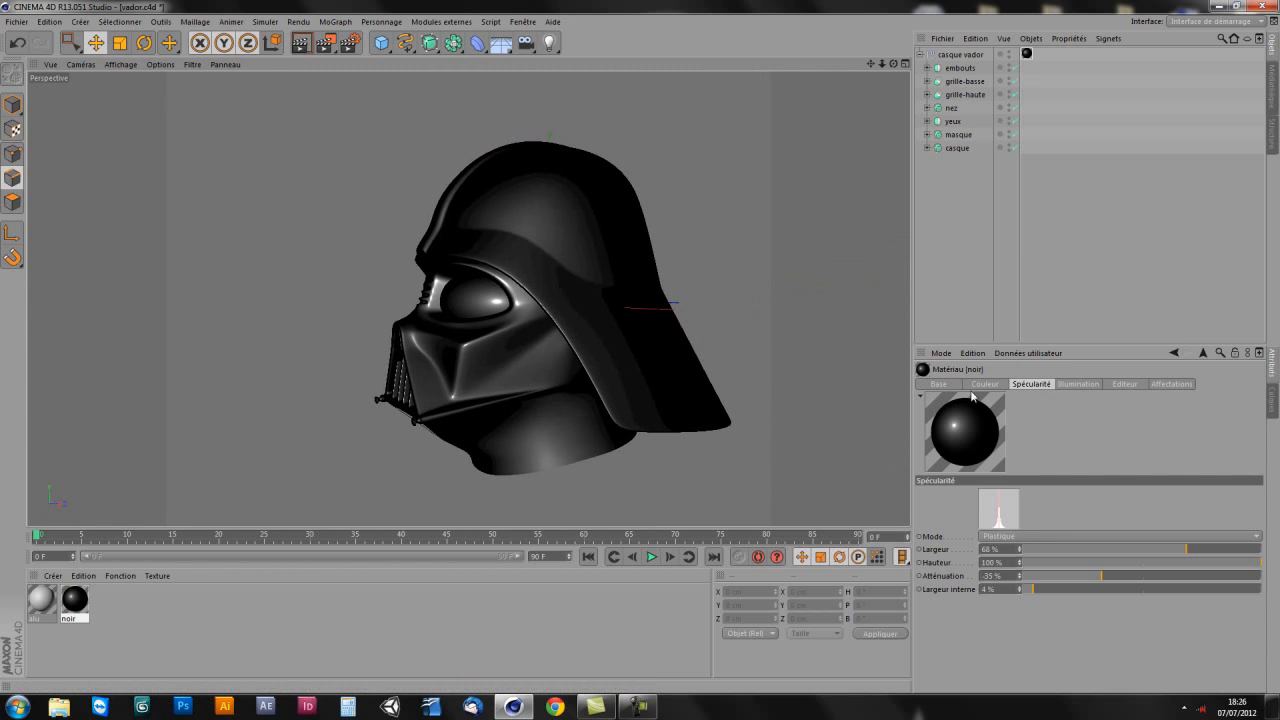
Step: Enable Réflexion on the noir material and view the helmet from a three-quarter angle
{"action": "left_click", "coordinate": [944, 386]}
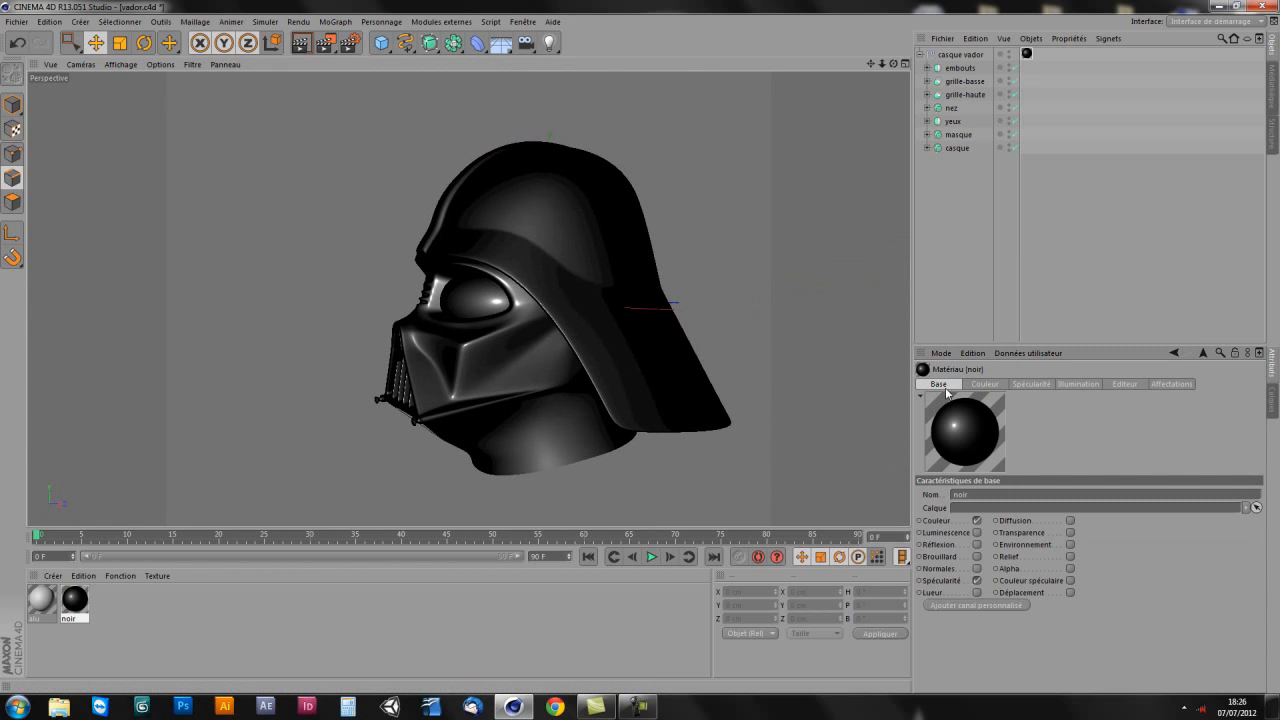
{"action": "left_click", "coordinate": [977, 544]}
{"action": "left_click_drag", "start_coordinate": [734, 441], "coordinate": [496, 330], "text": "alt"}
{"action": "left_click_drag", "start_coordinate": [552, 372], "coordinate": [514, 372], "text": "alt"}
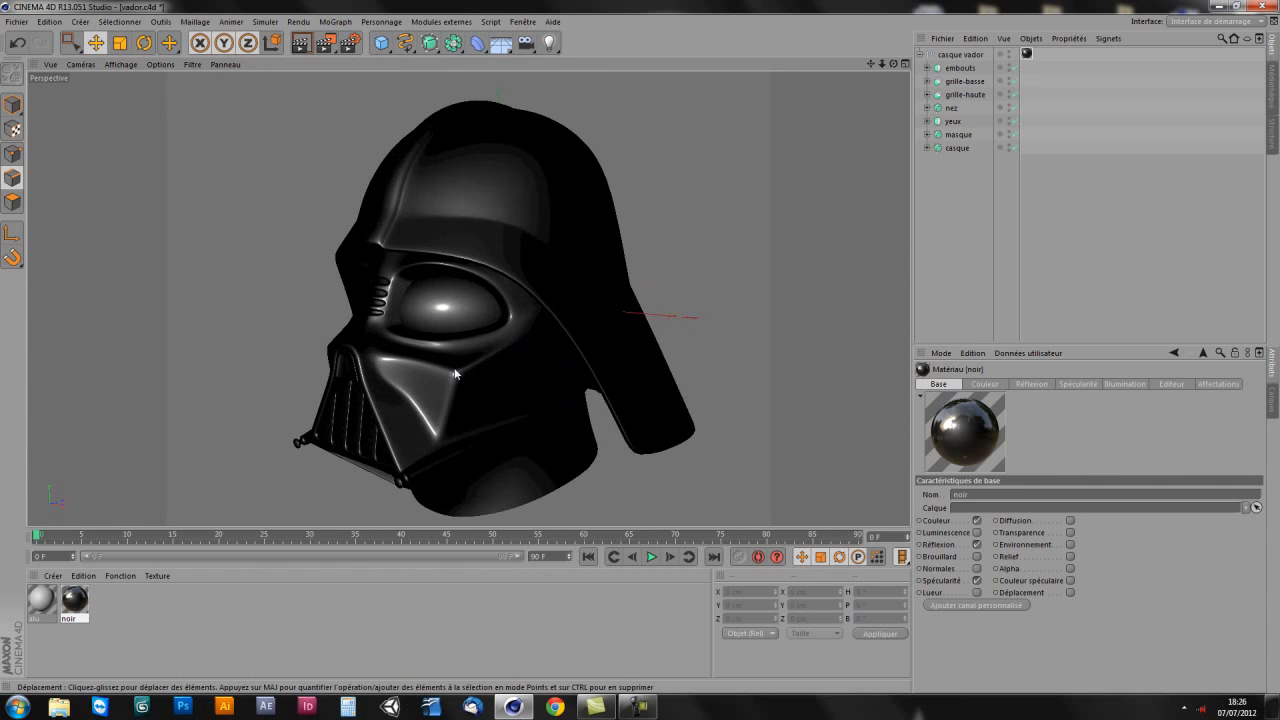
Step: Darken the alu material's Couleur to a neutral mid-grey with RGB 132, 132, 132
{"action": "left_click", "coordinate": [41, 599]}
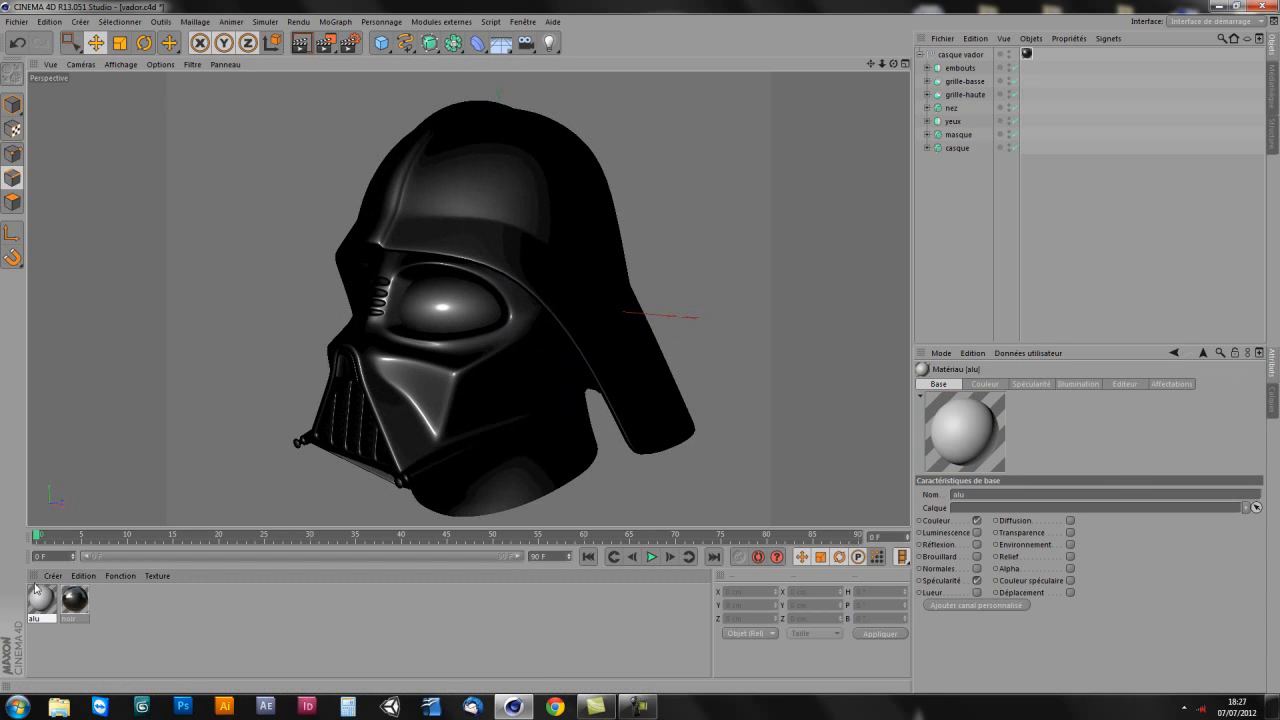
{"action": "left_click_drag", "start_coordinate": [384, 446], "coordinate": [470, 385], "text": "alt"}
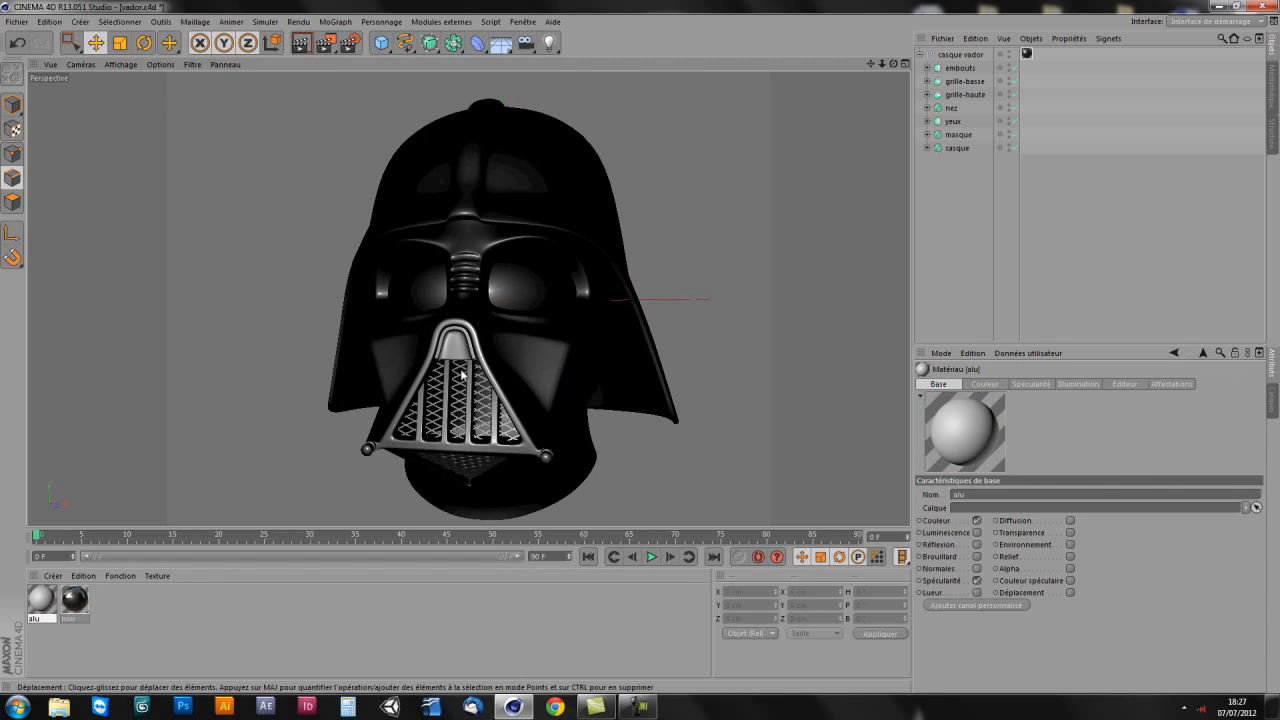
{"action": "left_click_drag", "start_coordinate": [730, 278], "coordinate": [570, 318], "text": "alt"}
{"action": "left_click", "coordinate": [985, 384]}
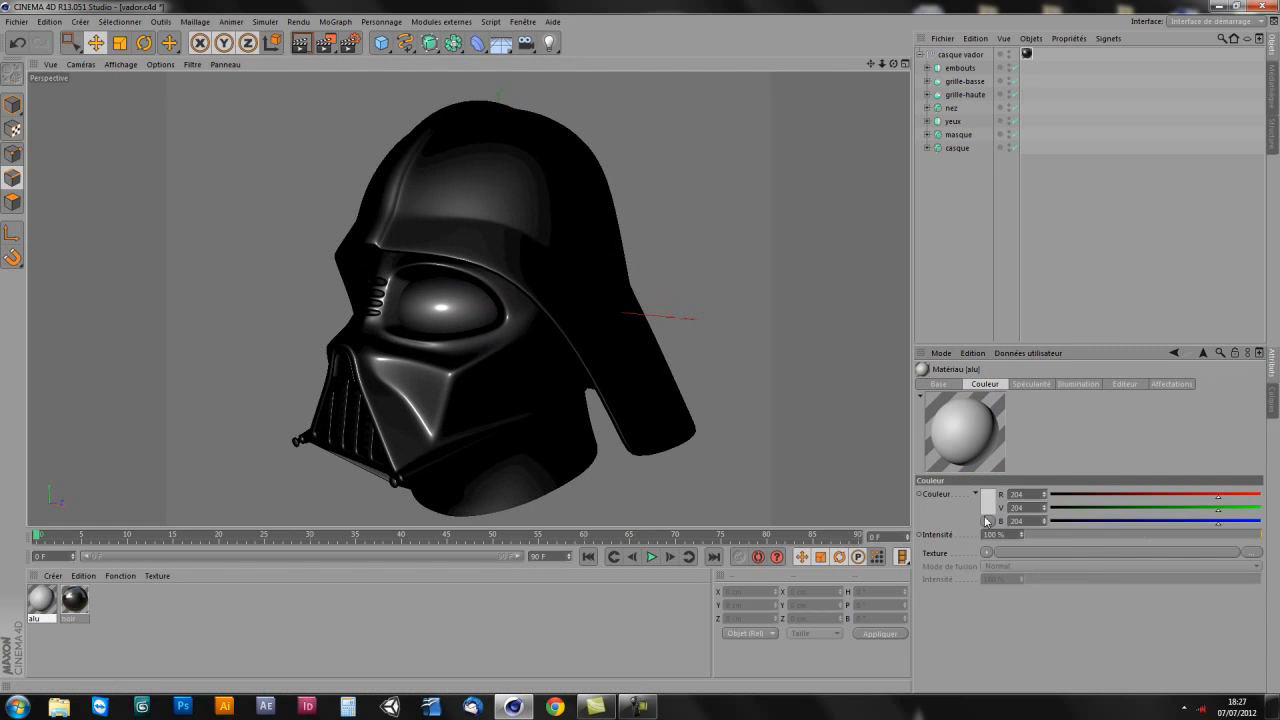
{"action": "left_click", "coordinate": [988, 506]}
{"action": "left_click_drag", "start_coordinate": [932, 493], "coordinate": [882, 490]}
{"action": "left_click", "coordinate": [956, 572]}
Step: Enable Réflexion on the alu material with Intensité 48% and Dispersion 20%
{"action": "left_click", "coordinate": [954, 385]}
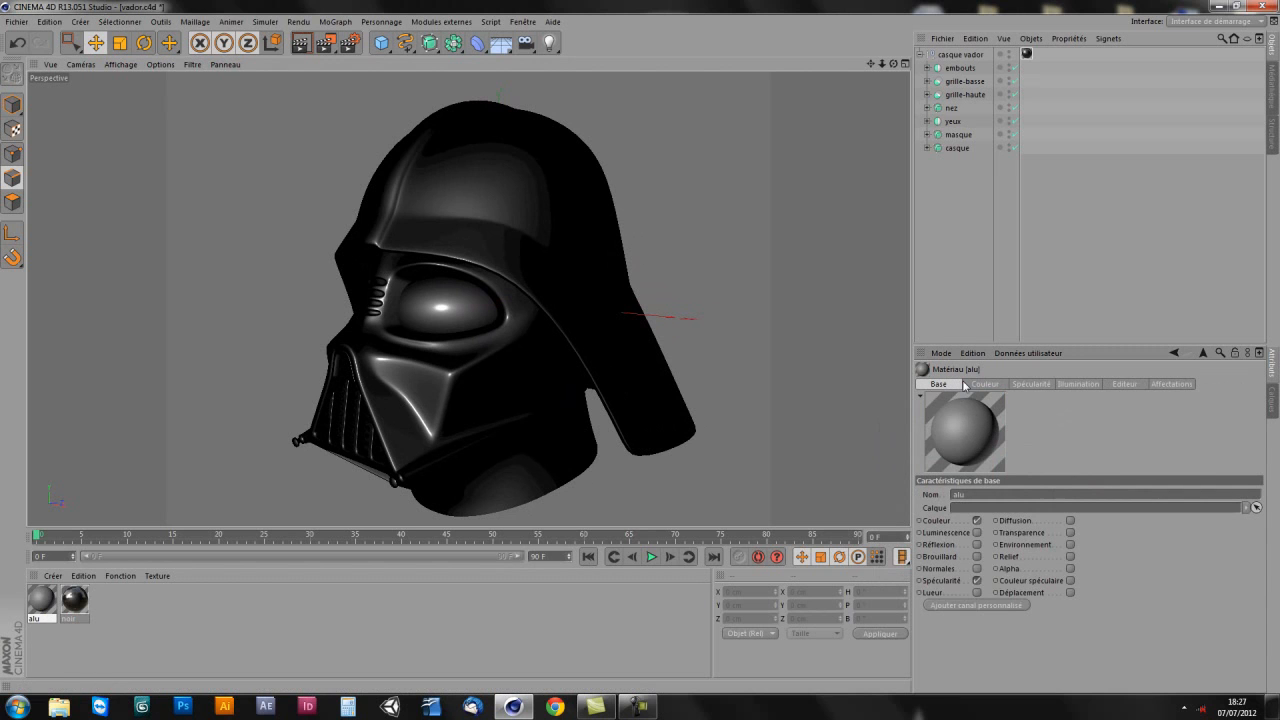
{"action": "left_click", "coordinate": [977, 544]}
{"action": "left_click", "coordinate": [1034, 385]}
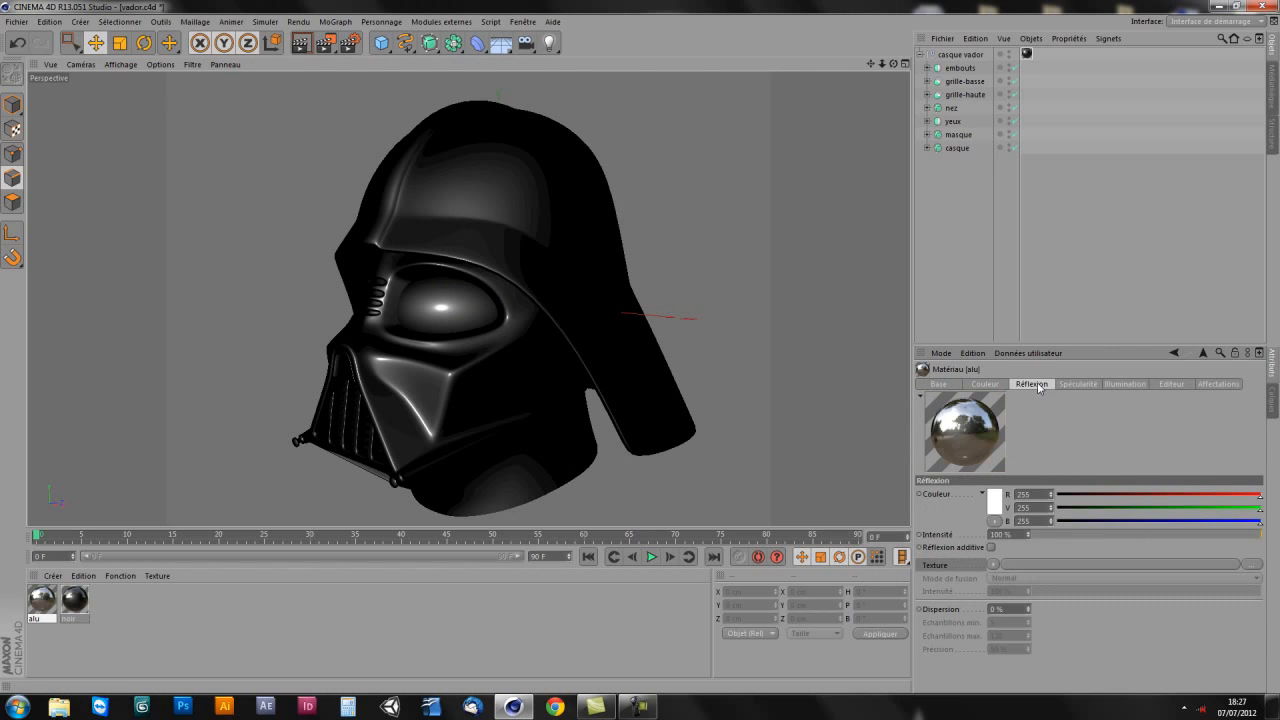
{"action": "left_click", "coordinate": [1103, 534]}
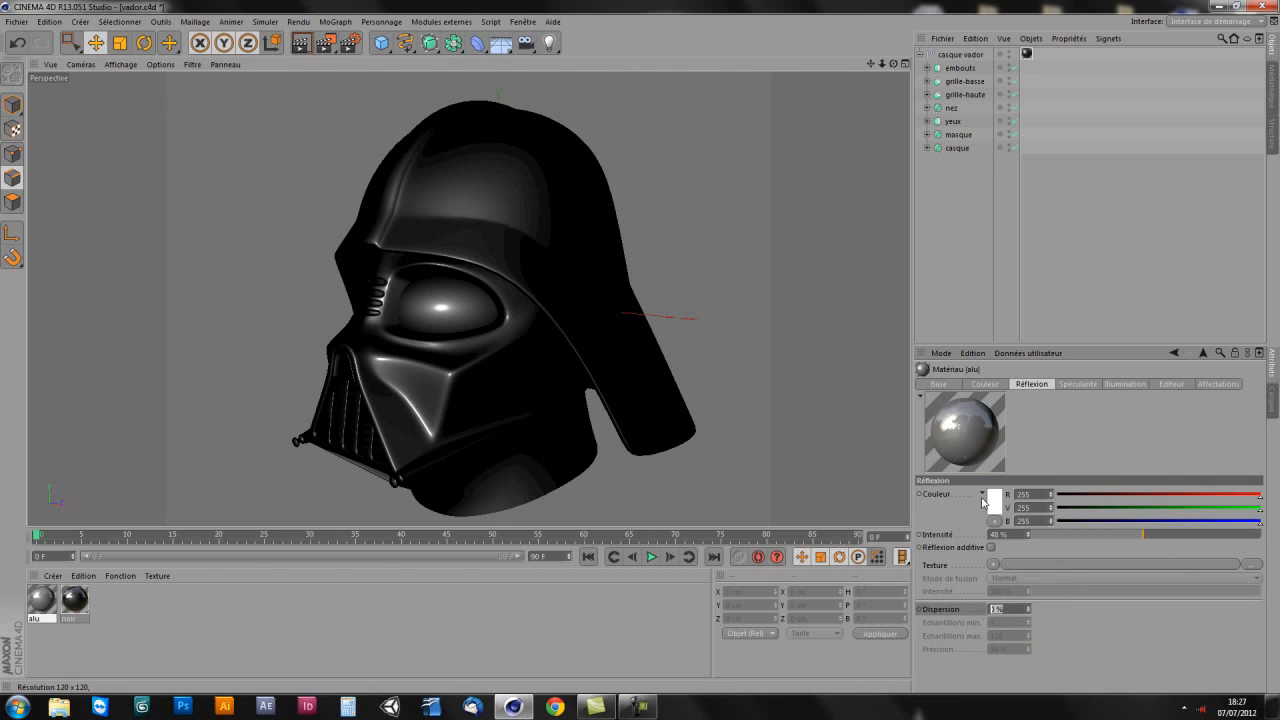
{"action": "key", "text": "Return"}
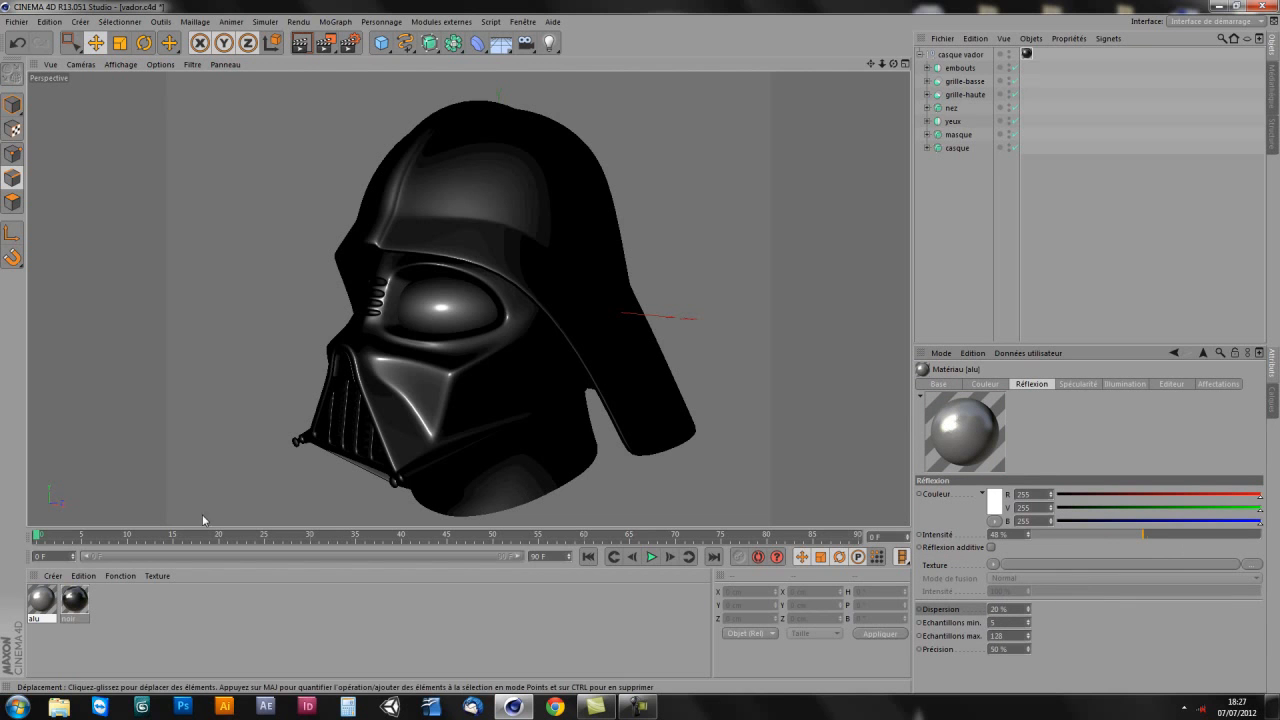
Step: Apply the alu material to the embouts object on the mask and inspect the tips from the front
{"action": "left_click_drag", "start_coordinate": [41, 607], "coordinate": [396, 488]}
{"action": "left_click_drag", "start_coordinate": [37, 606], "coordinate": [343, 369]}
{"action": "left_click_drag", "start_coordinate": [425, 400], "coordinate": [515, 363], "text": "alt"}
{"action": "scroll", "coordinate": [519, 391], "scroll_direction": "up", "scroll_amount": 3}
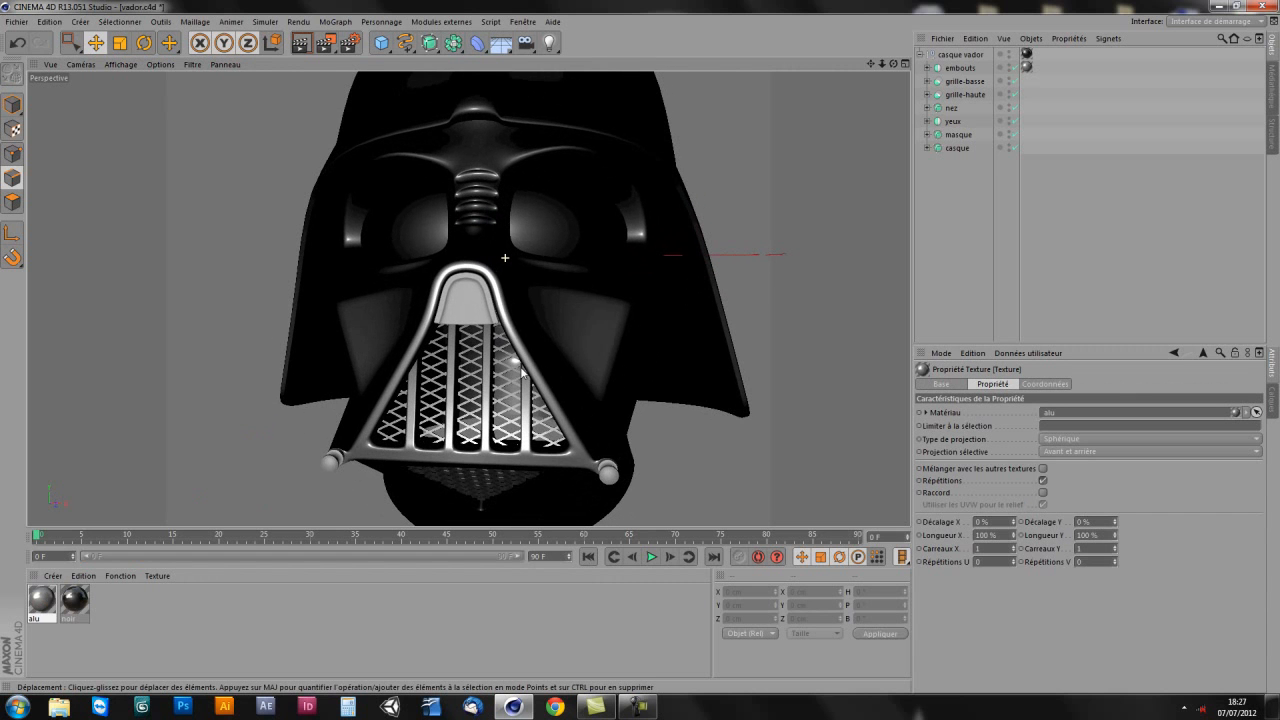
Step: Turn off the alu material's Réflexion and set its specular Largeur to 55% and Hauteur to 64%
{"action": "double_click", "coordinate": [41, 600]}
{"action": "left_click", "coordinate": [579, 107]}
{"action": "left_click", "coordinate": [938, 384]}
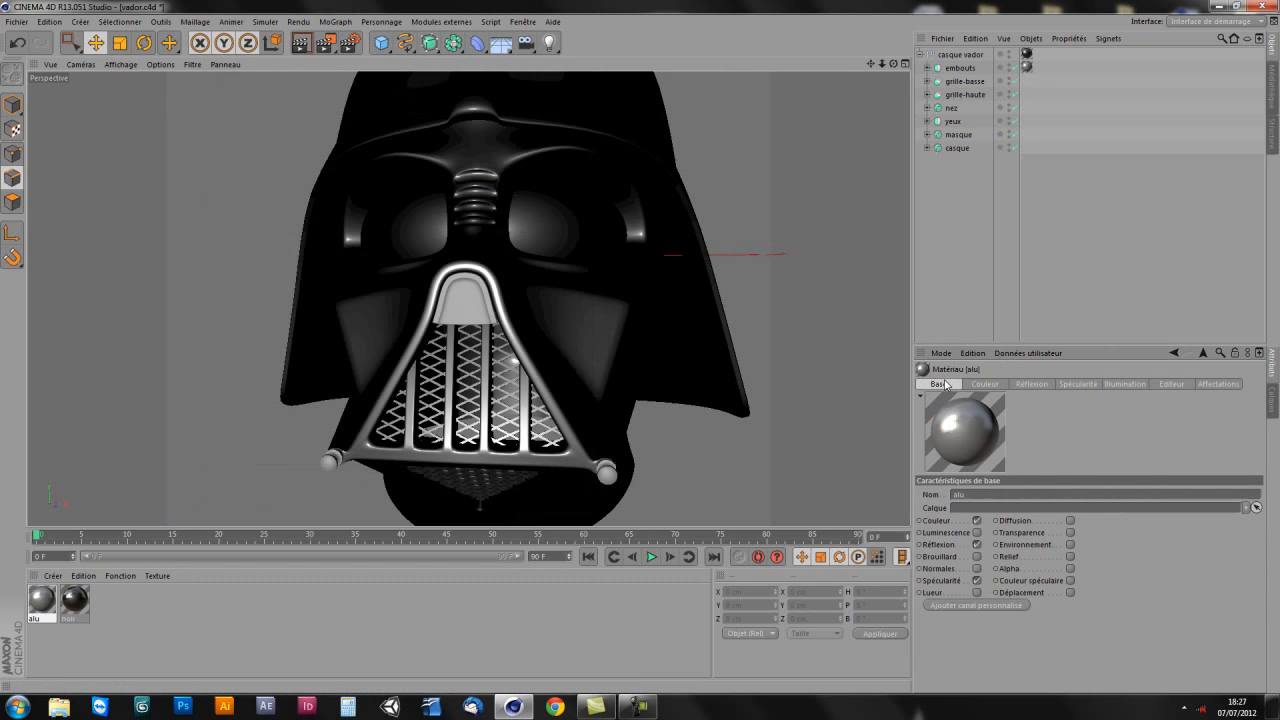
{"action": "left_click", "coordinate": [977, 544]}
{"action": "left_click", "coordinate": [1032, 384]}
{"action": "left_click_drag", "start_coordinate": [1146, 552], "coordinate": [1180, 567]}
{"action": "left_click_drag", "start_coordinate": [662, 412], "coordinate": [414, 342], "text": "alt"}
{"action": "left_click_drag", "start_coordinate": [528, 368], "coordinate": [500, 366], "text": "alt"}
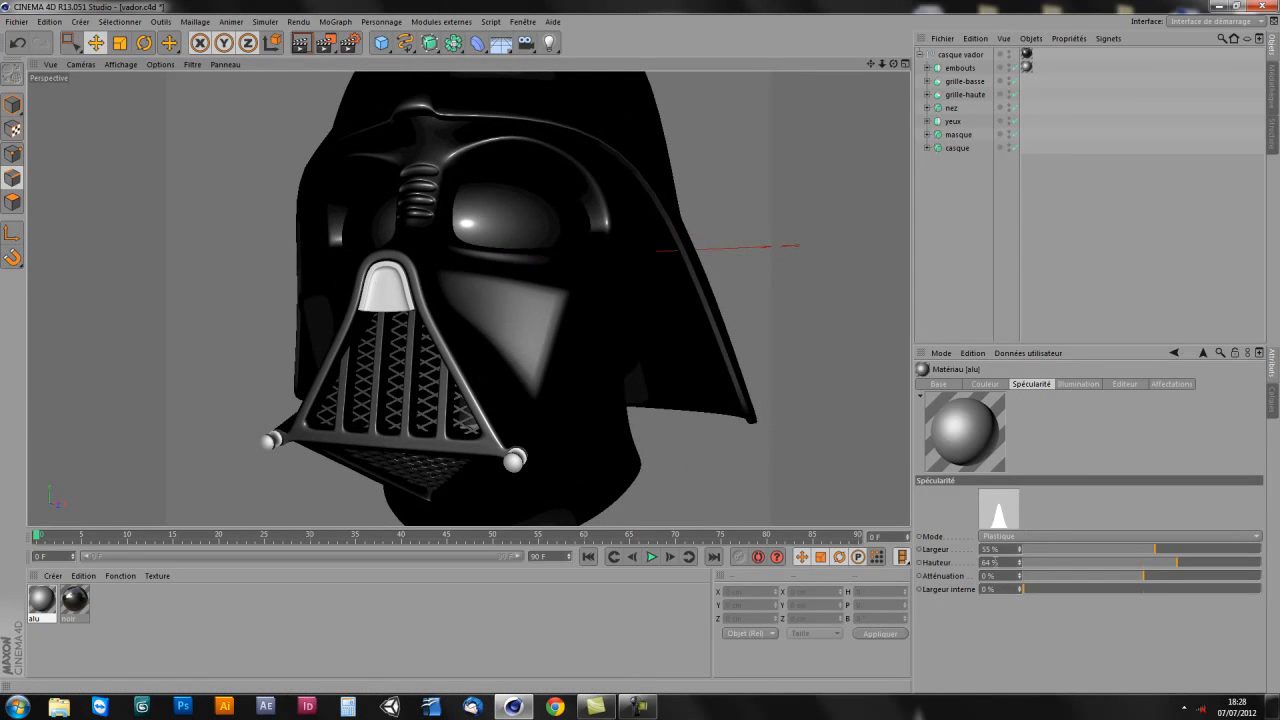
{"action": "left_click", "coordinate": [997, 549]}
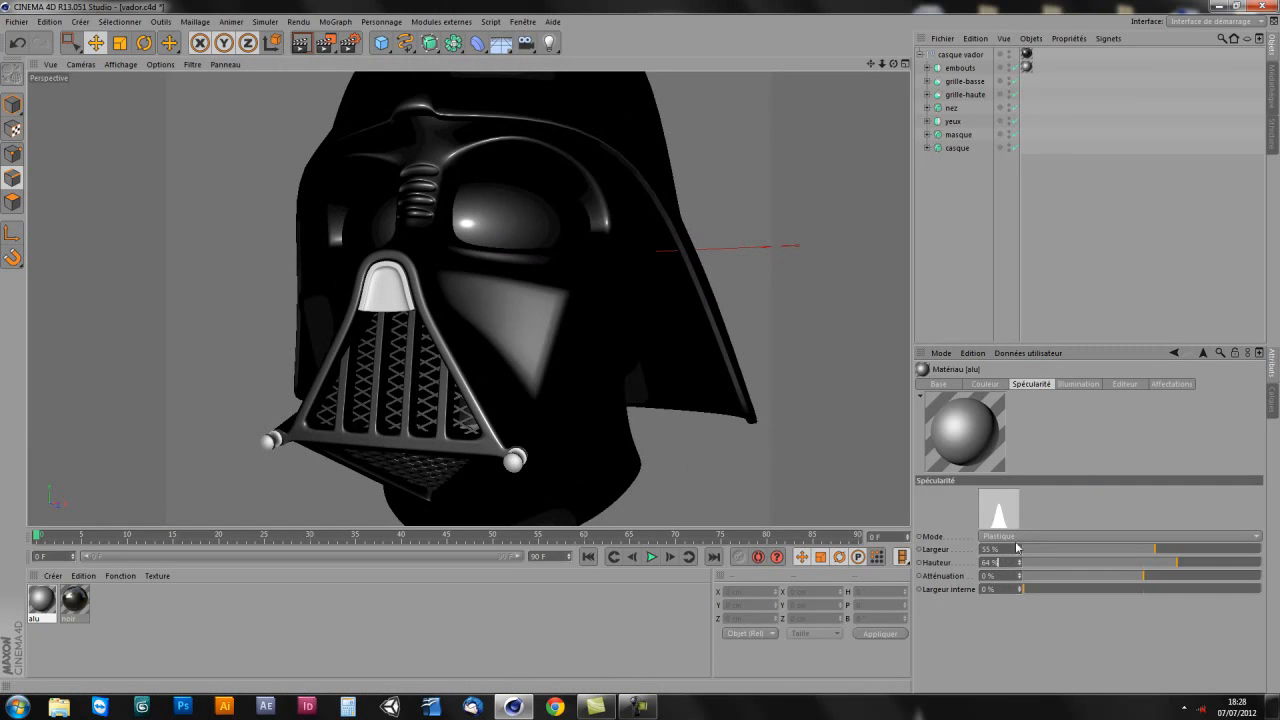
Step: Re-enable Réflexion on the alu material and review its colour settings
{"action": "left_click", "coordinate": [938, 384]}
{"action": "left_click", "coordinate": [977, 544]}
{"action": "scroll", "coordinate": [490, 370], "scroll_direction": "down", "scroll_amount": 4}
{"action": "mouse_move", "coordinate": [490, 370]}
{"action": "left_mouse_down", "text": "alt"}
{"action": "mouse_move", "coordinate": [455, 376]}
{"action": "mouse_move", "coordinate": [448, 362]}
{"action": "mouse_move", "coordinate": [466, 362]}
{"action": "left_mouse_up", "text": "alt"}
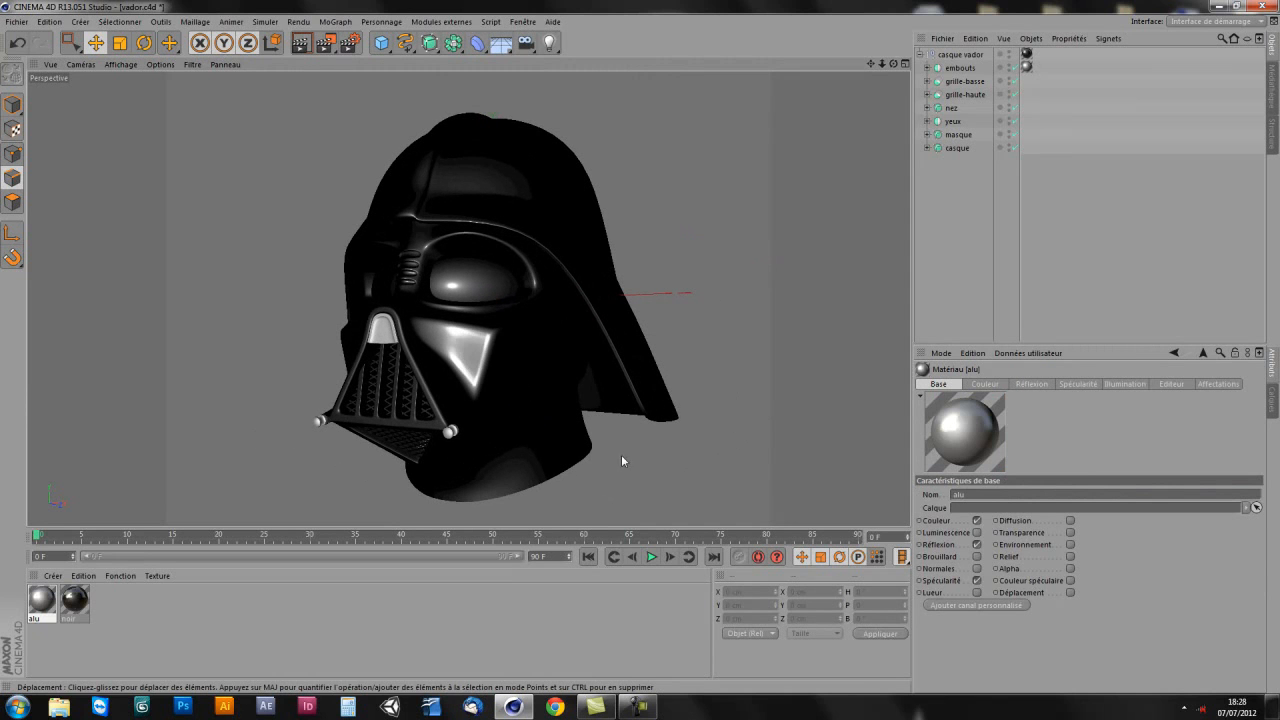
{"action": "left_click", "coordinate": [999, 386]}
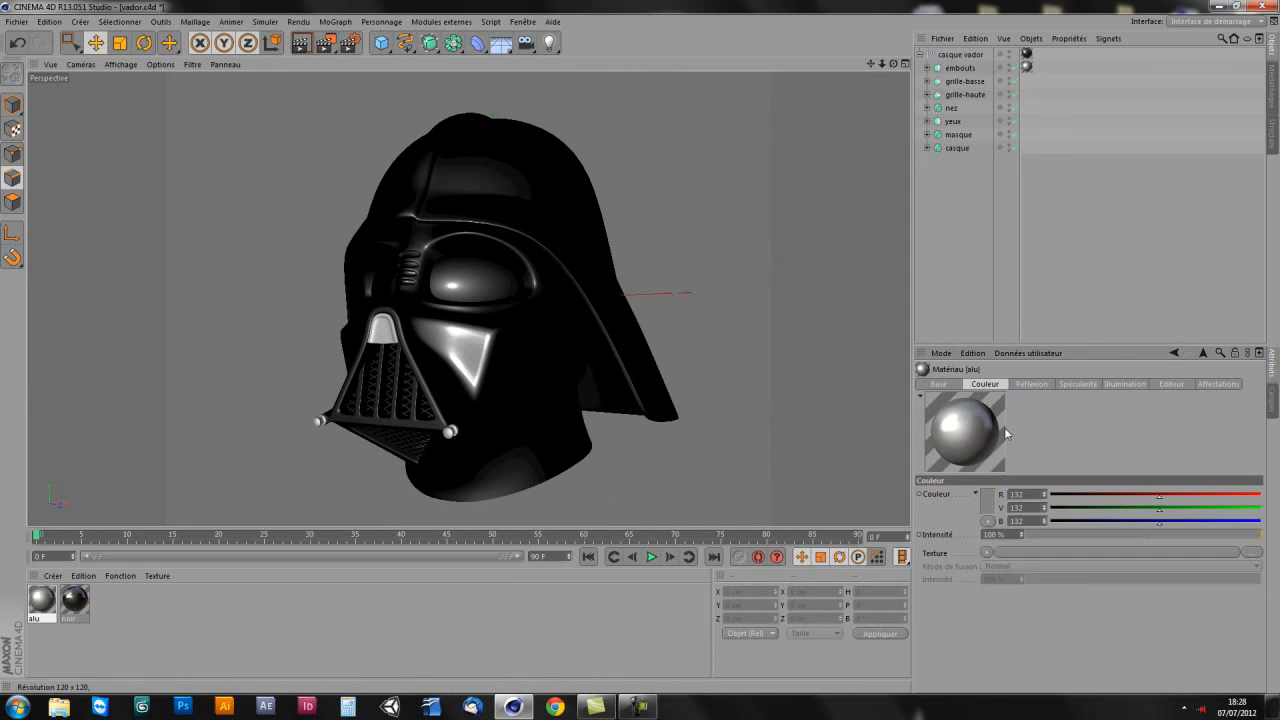
{"action": "left_click", "coordinate": [940, 384]}
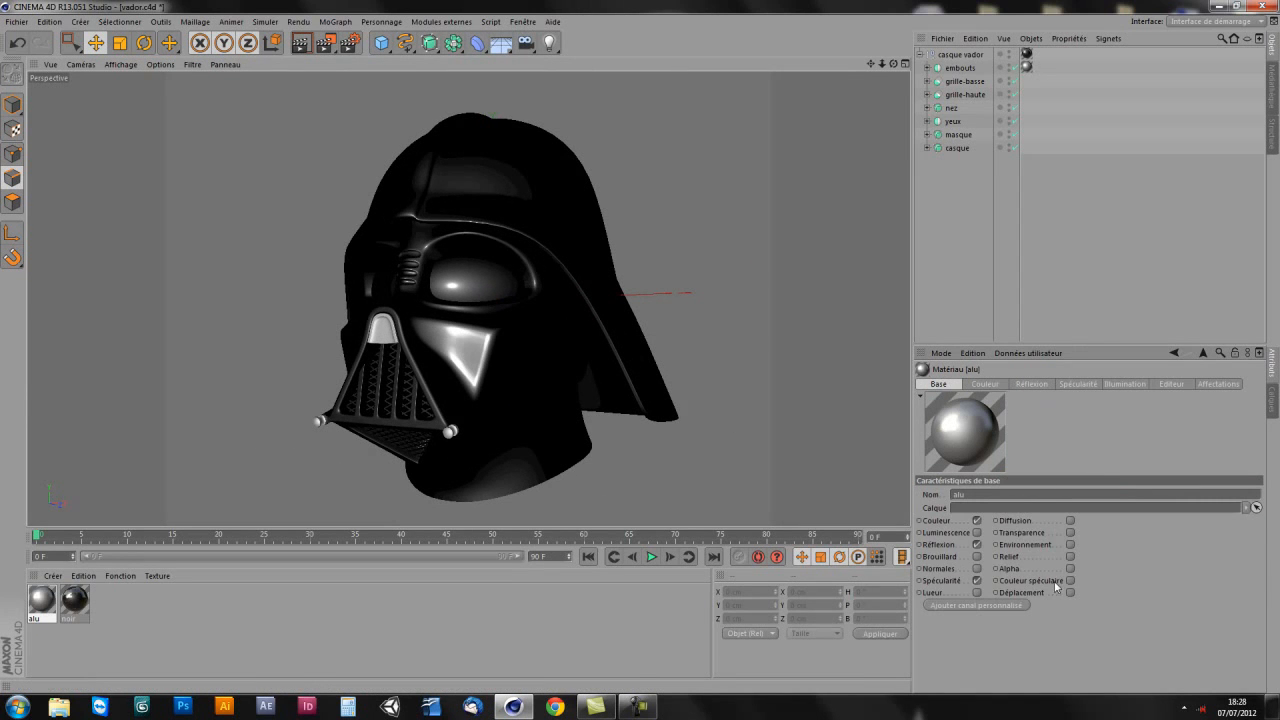
Step: Enable the Diffusion channel on the alu material and load a Bruit texture into it
{"action": "left_click", "coordinate": [1070, 520]}
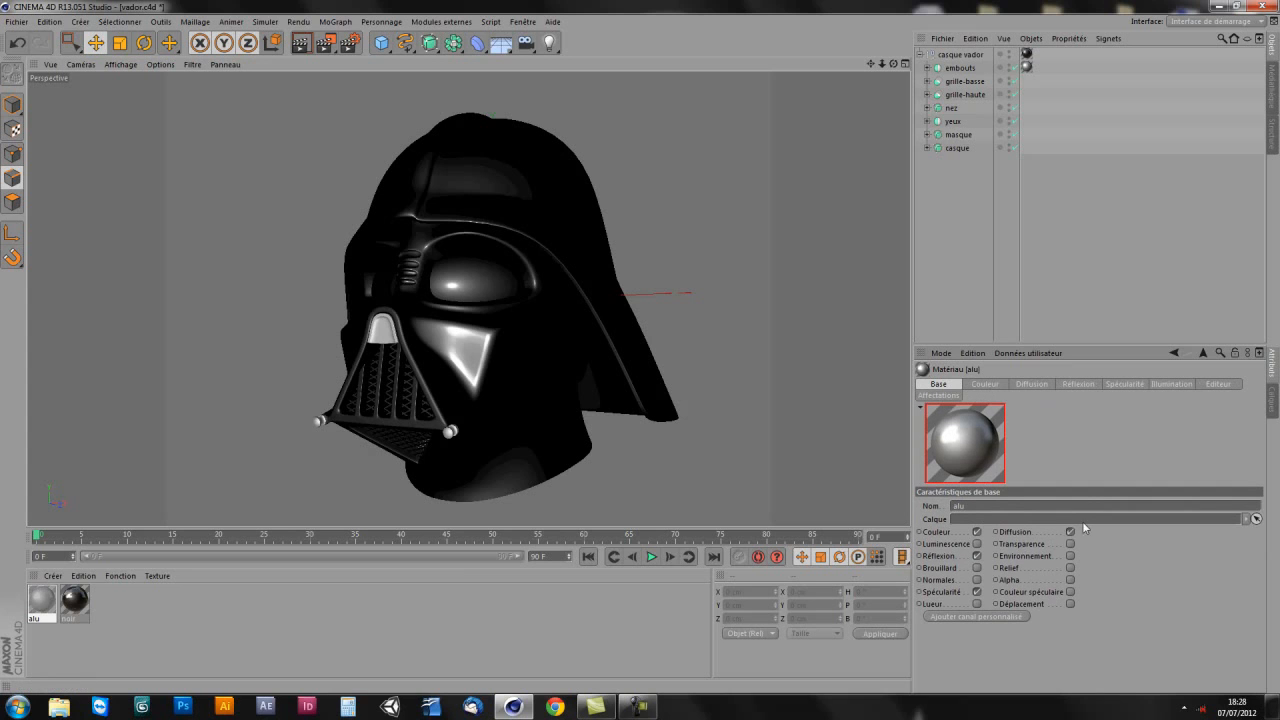
{"action": "left_click", "coordinate": [1041, 384]}
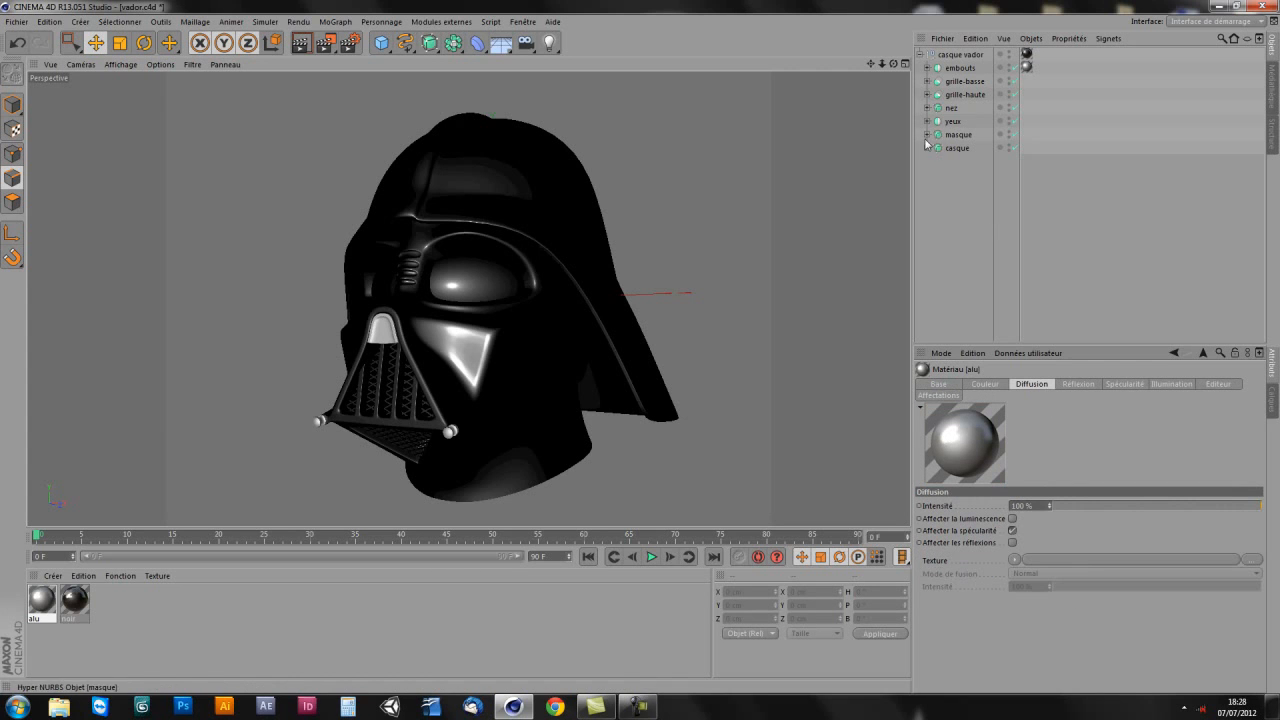
{"action": "left_click", "coordinate": [1013, 560]}
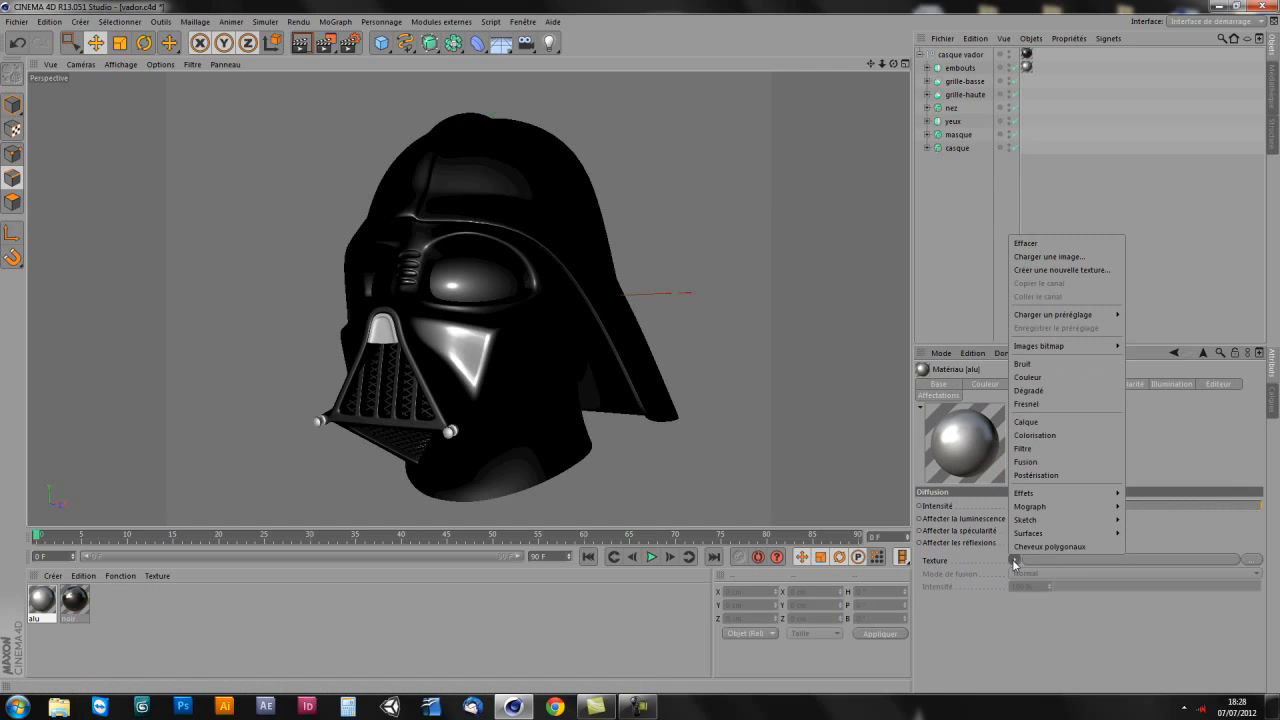
{"action": "left_click", "coordinate": [1022, 364]}
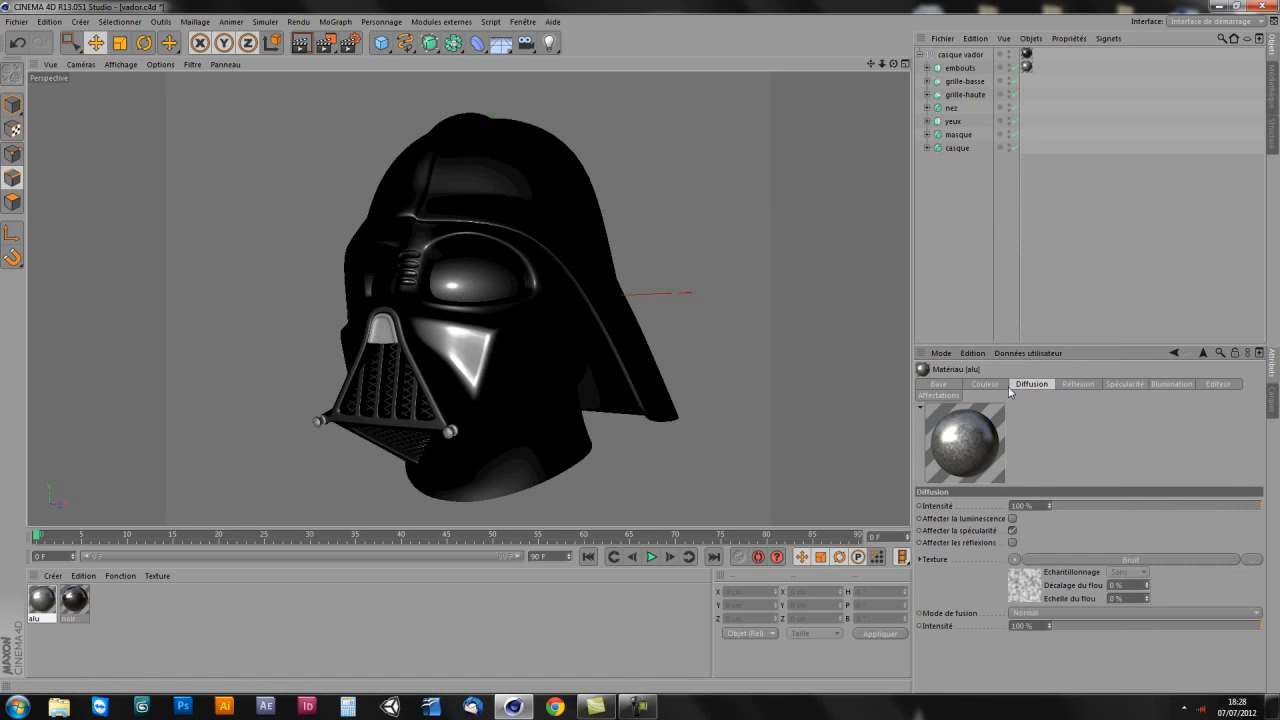
Step: Set the diffusion Bruit texture's Ecrêtage inférieur to 29%, Ecrêtage supérieur to 61% and Contraste to 17%
{"action": "left_click", "coordinate": [938, 384]}
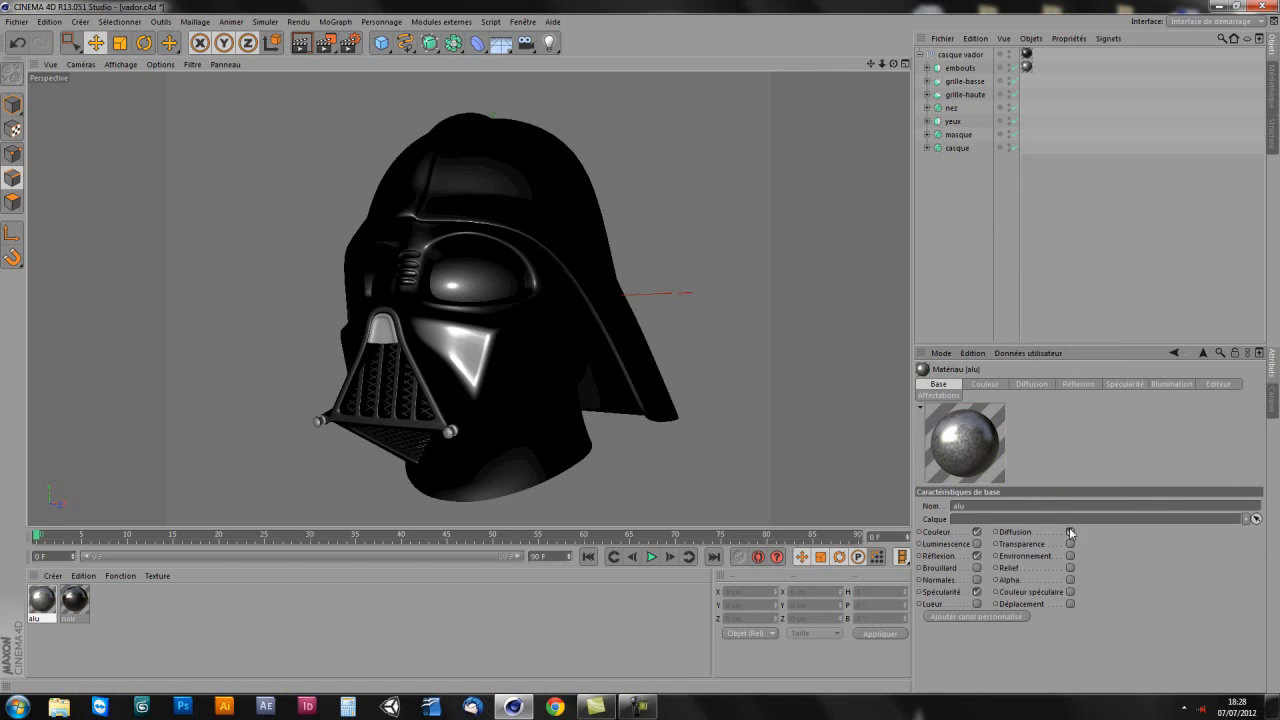
{"action": "left_click", "coordinate": [1032, 385]}
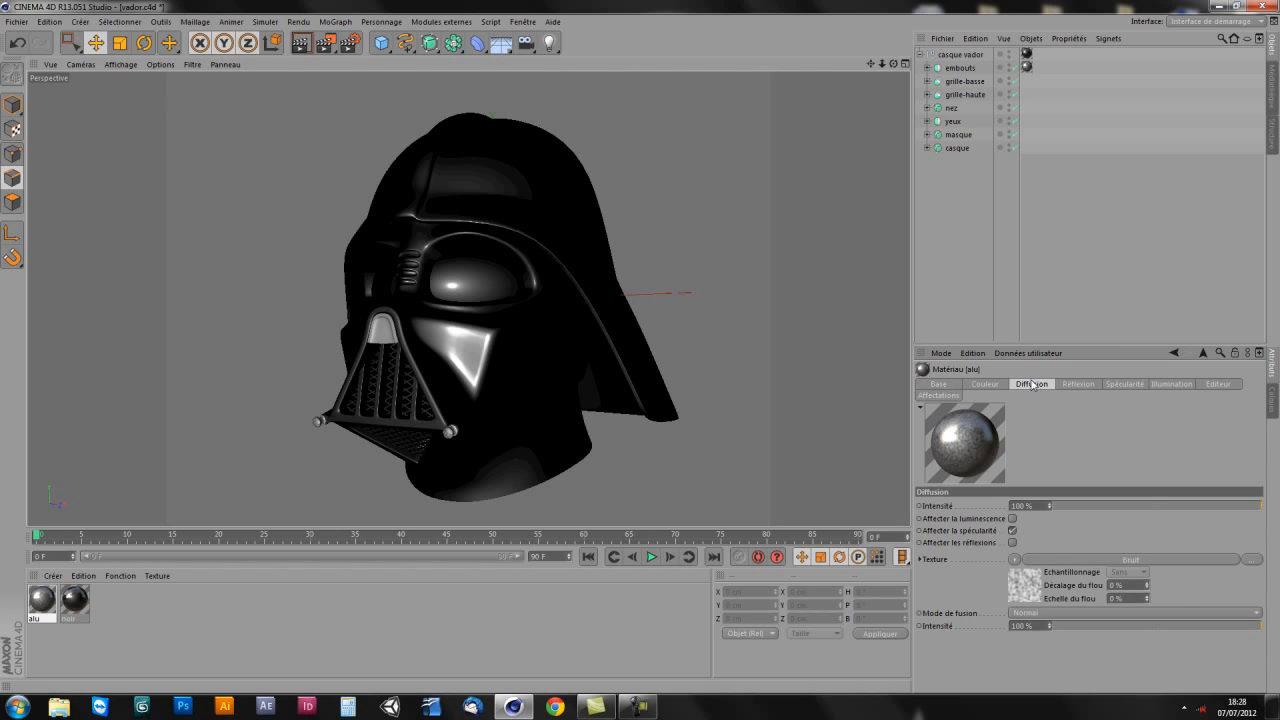
{"action": "left_click", "coordinate": [1027, 584]}
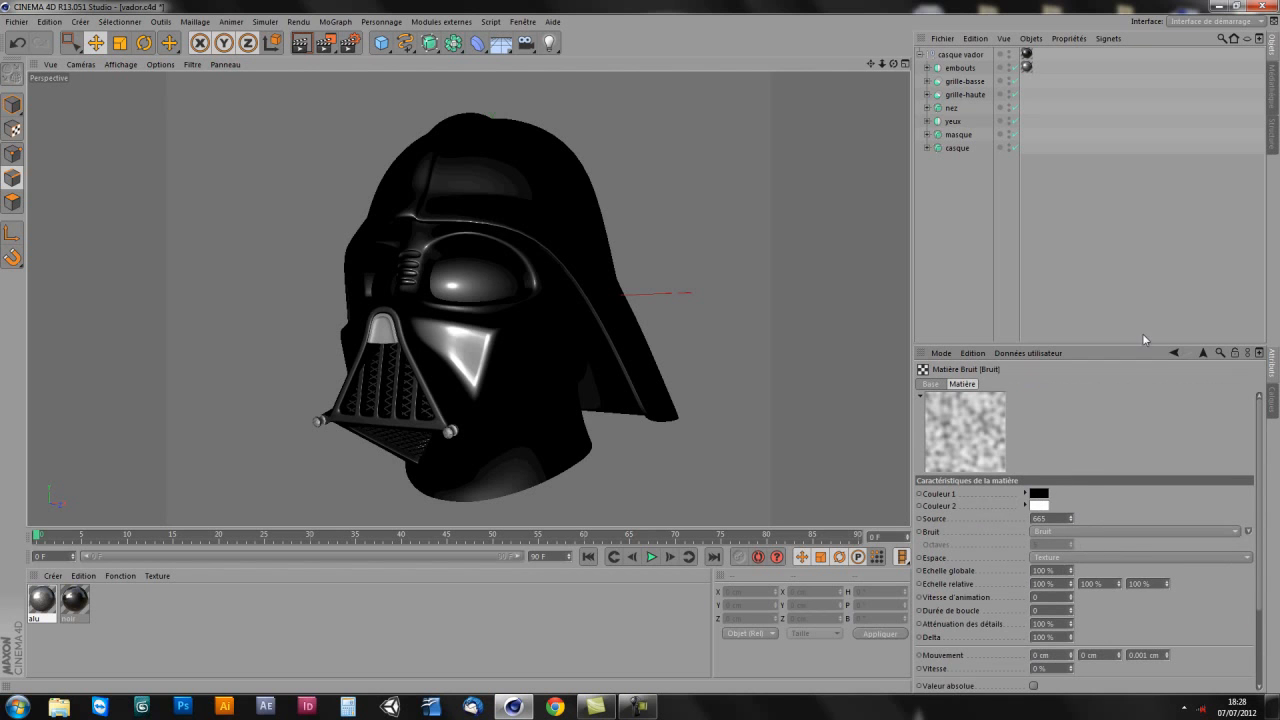
{"action": "left_click_drag", "start_coordinate": [1105, 344], "coordinate": [1129, 212]}
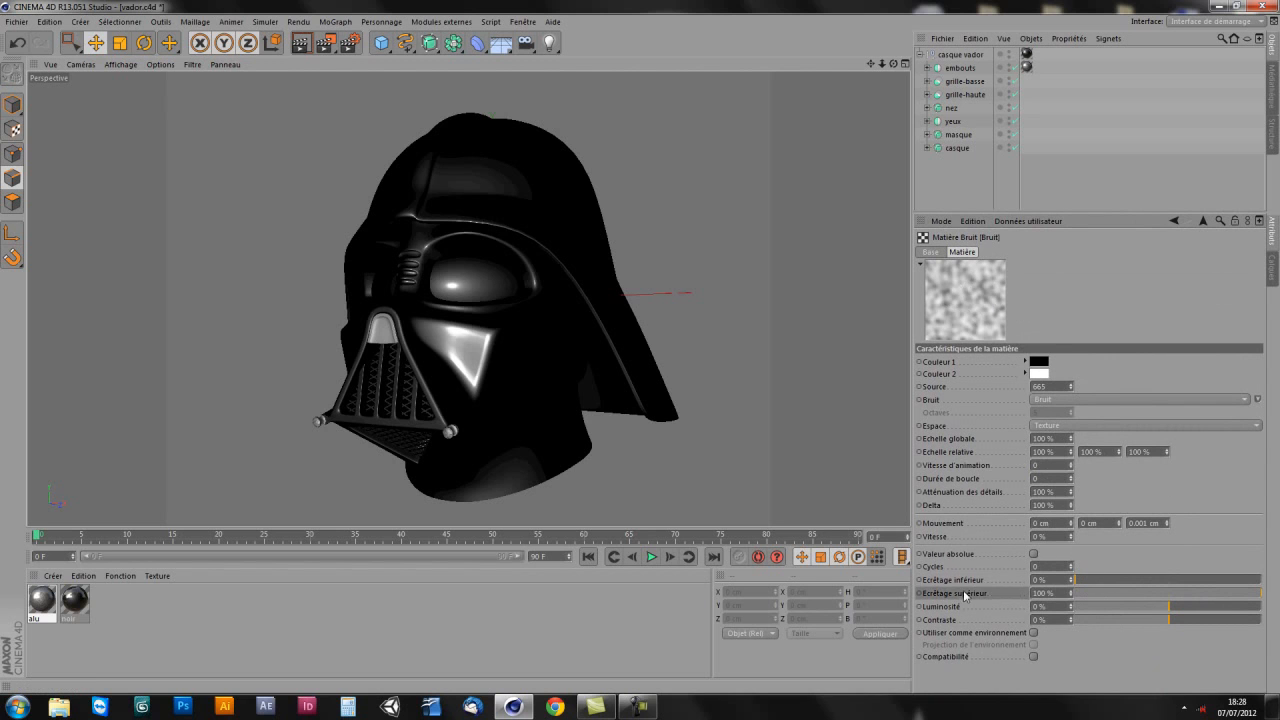
{"action": "left_click_drag", "start_coordinate": [1090, 580], "coordinate": [1120, 581]}
{"action": "left_click_drag", "start_coordinate": [1233, 600], "coordinate": [1130, 580]}
{"action": "mouse_move", "coordinate": [1170, 620]}
{"action": "left_mouse_down"}
{"action": "mouse_move", "coordinate": [1200, 622]}
{"action": "mouse_move", "coordinate": [1172, 619]}
{"action": "mouse_move", "coordinate": [1185, 616]}
{"action": "left_mouse_up"}
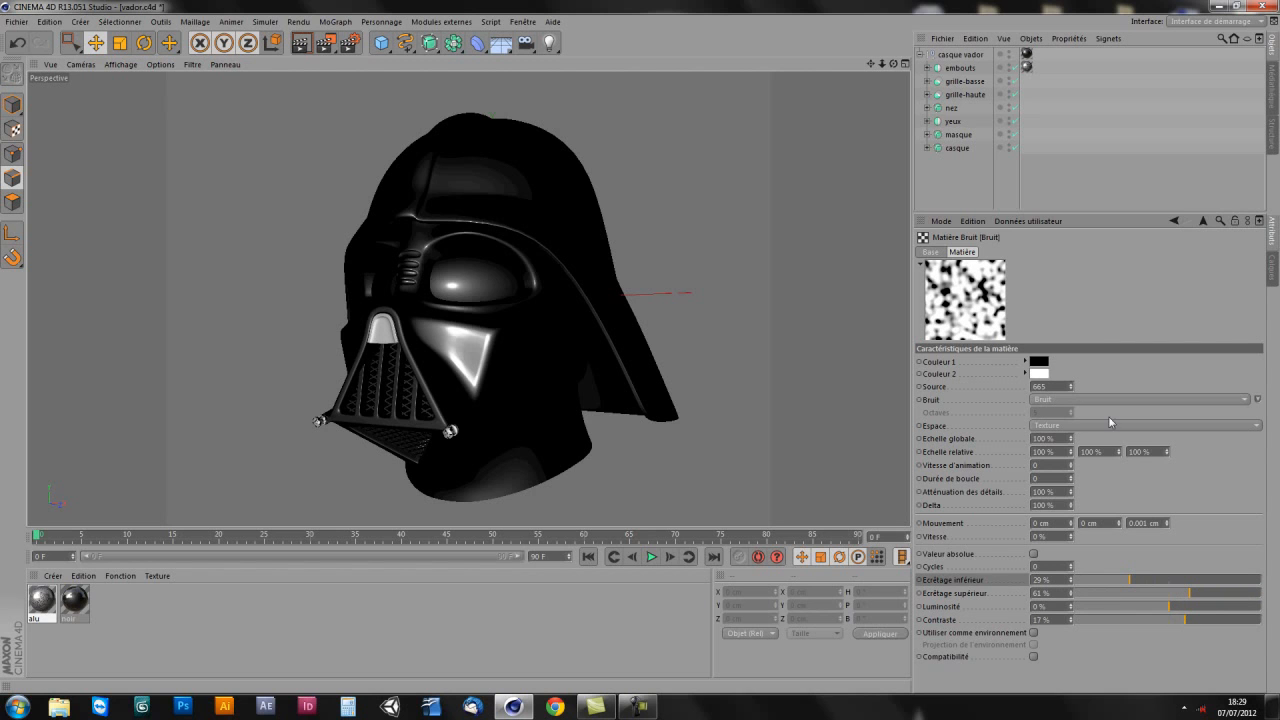
Step: Set the Bruit texture's Echelle globale to 20%
{"action": "left_click_drag", "start_coordinate": [1059, 440], "coordinate": [990, 415]}
{"action": "type", "text": "20"}
{"action": "key", "text": "Return"}
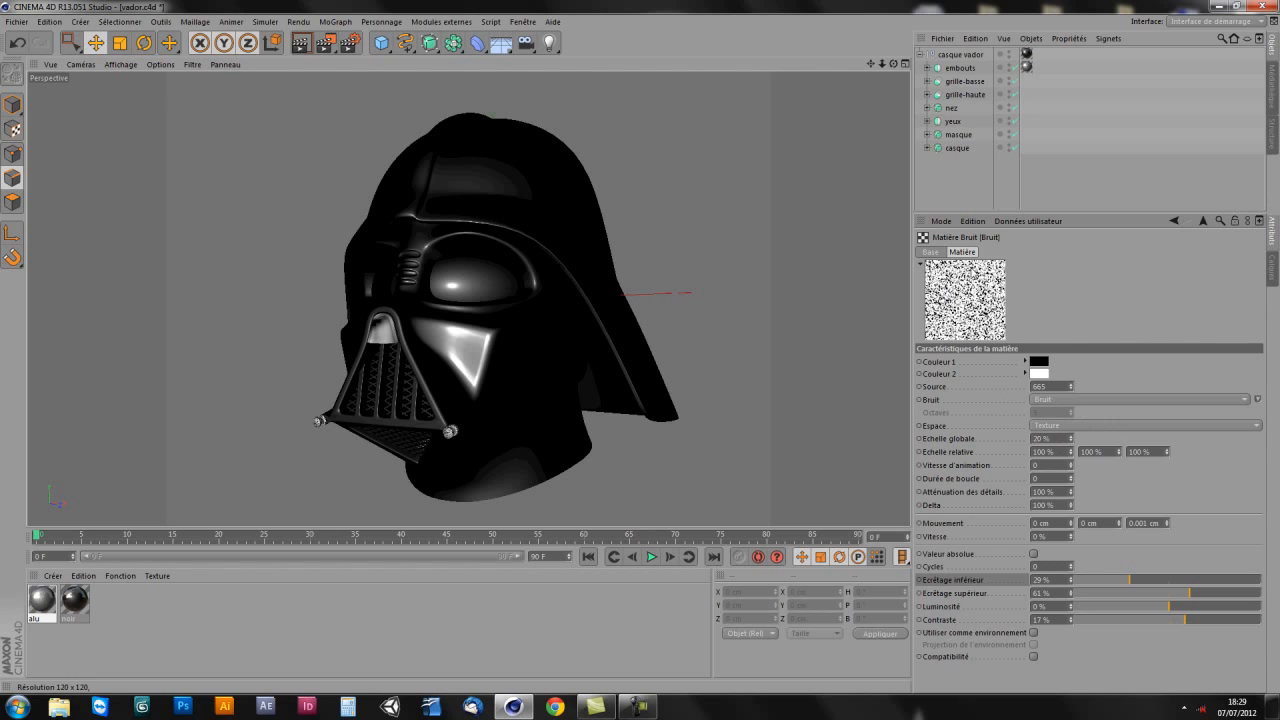
Step: Lighten Couleur 1 of the Bruit texture to a neutral grey with RGB 137, 137, 137
{"action": "left_click", "coordinate": [1045, 369]}
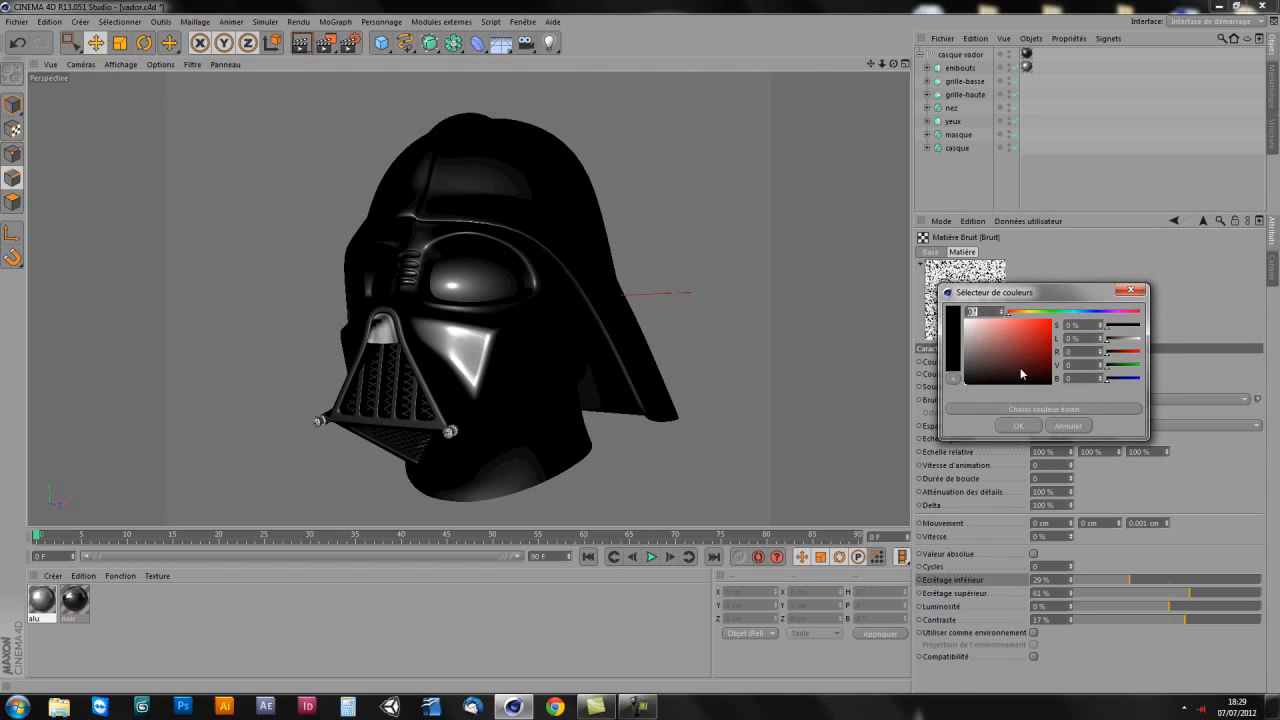
{"action": "left_click", "coordinate": [965, 373]}
{"action": "left_click", "coordinate": [1036, 363]}
{"action": "left_click", "coordinate": [957, 355]}
{"action": "left_click", "coordinate": [1024, 423]}
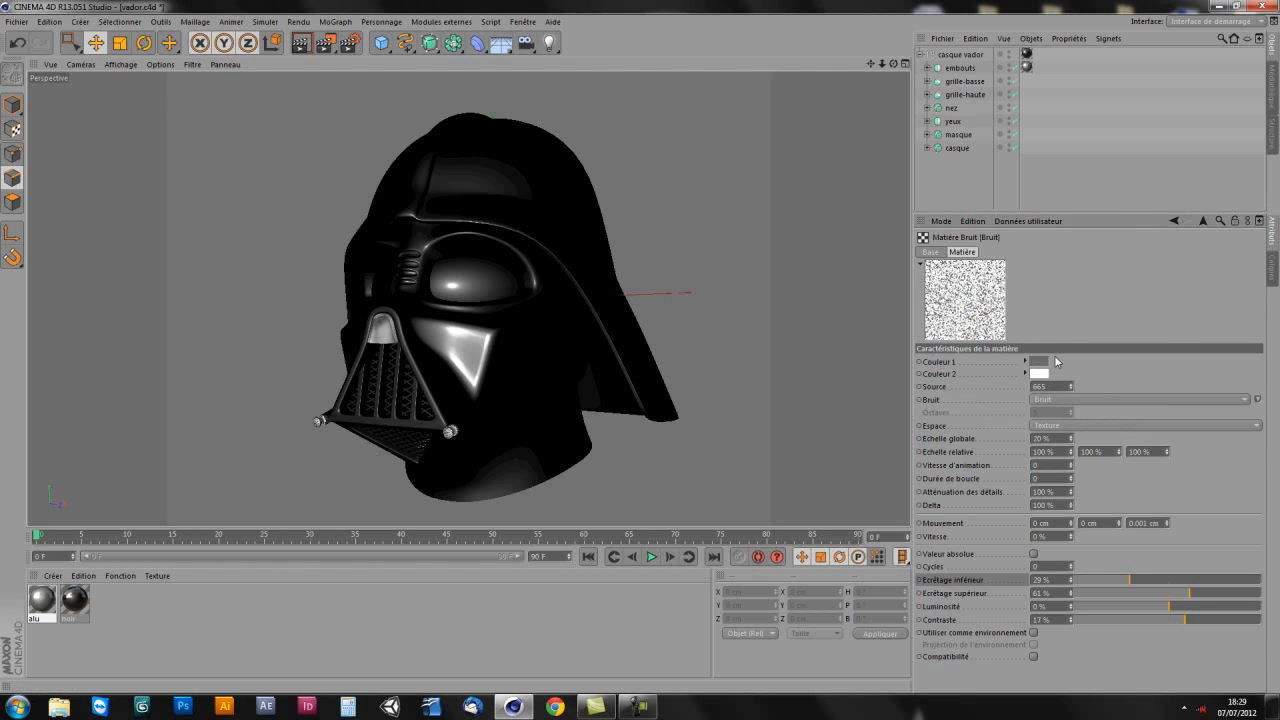
{"action": "left_click", "coordinate": [1040, 363]}
{"action": "left_click_drag", "start_coordinate": [957, 346], "coordinate": [945, 352]}
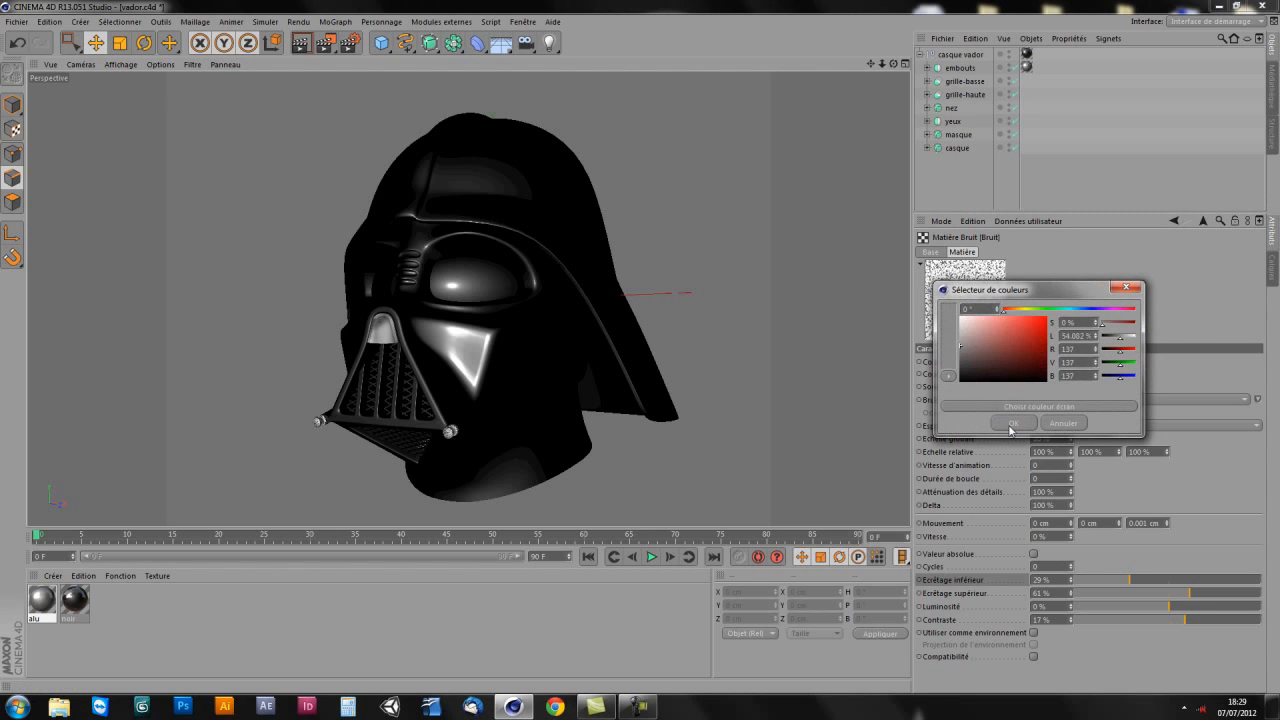
{"action": "left_click", "coordinate": [1008, 422]}
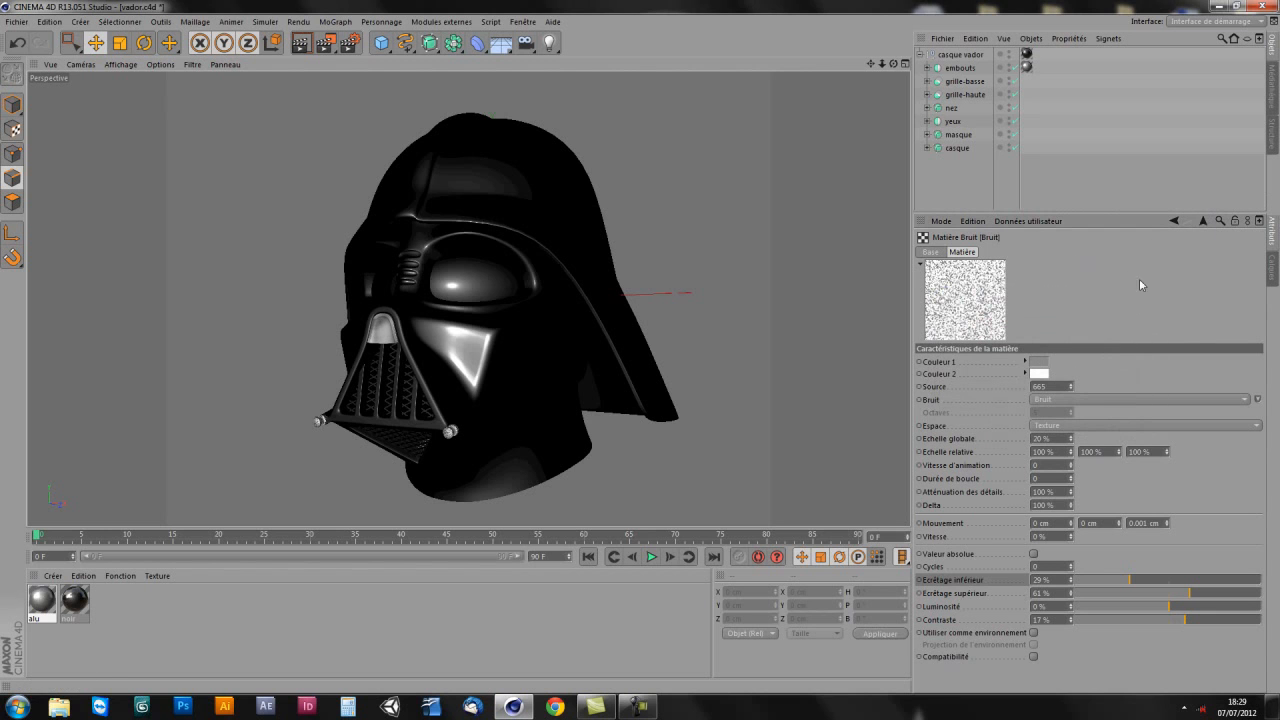
Step: Expand the embouts object and set the projection type of its alu texture tag to UVW
{"action": "left_click", "coordinate": [450, 434]}
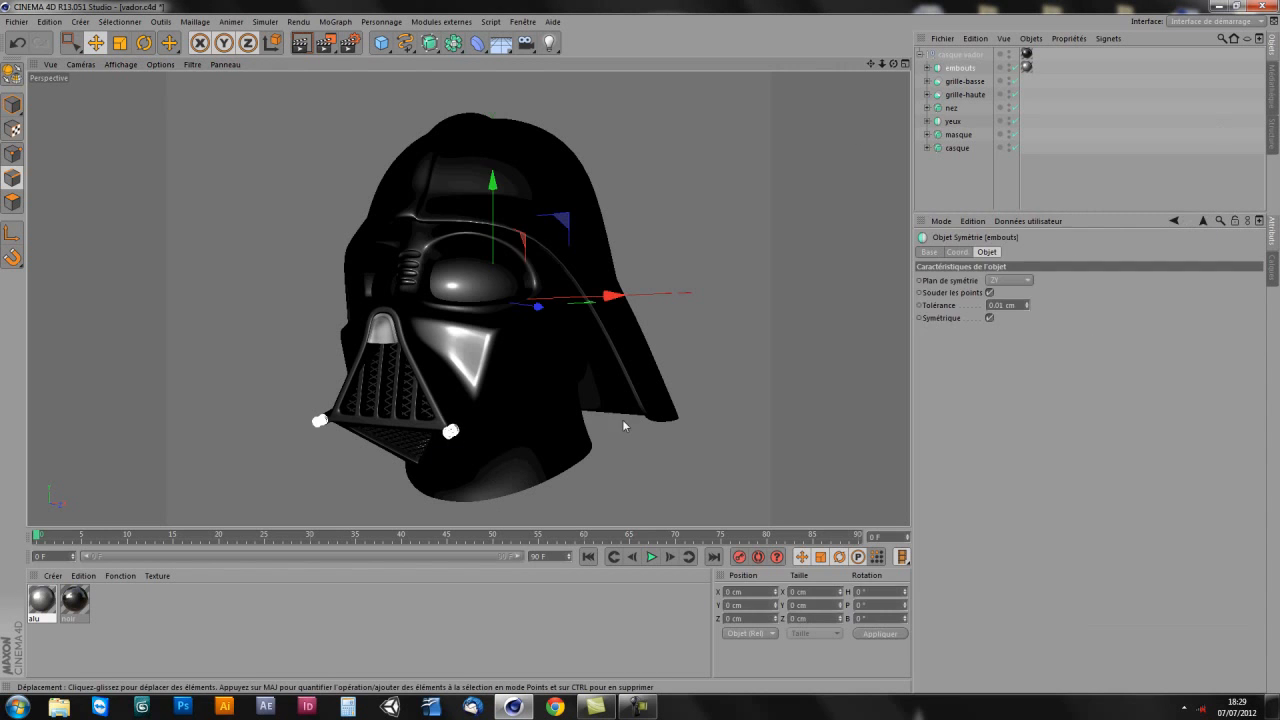
{"action": "left_click", "coordinate": [927, 68]}
{"action": "left_click", "coordinate": [1027, 67]}
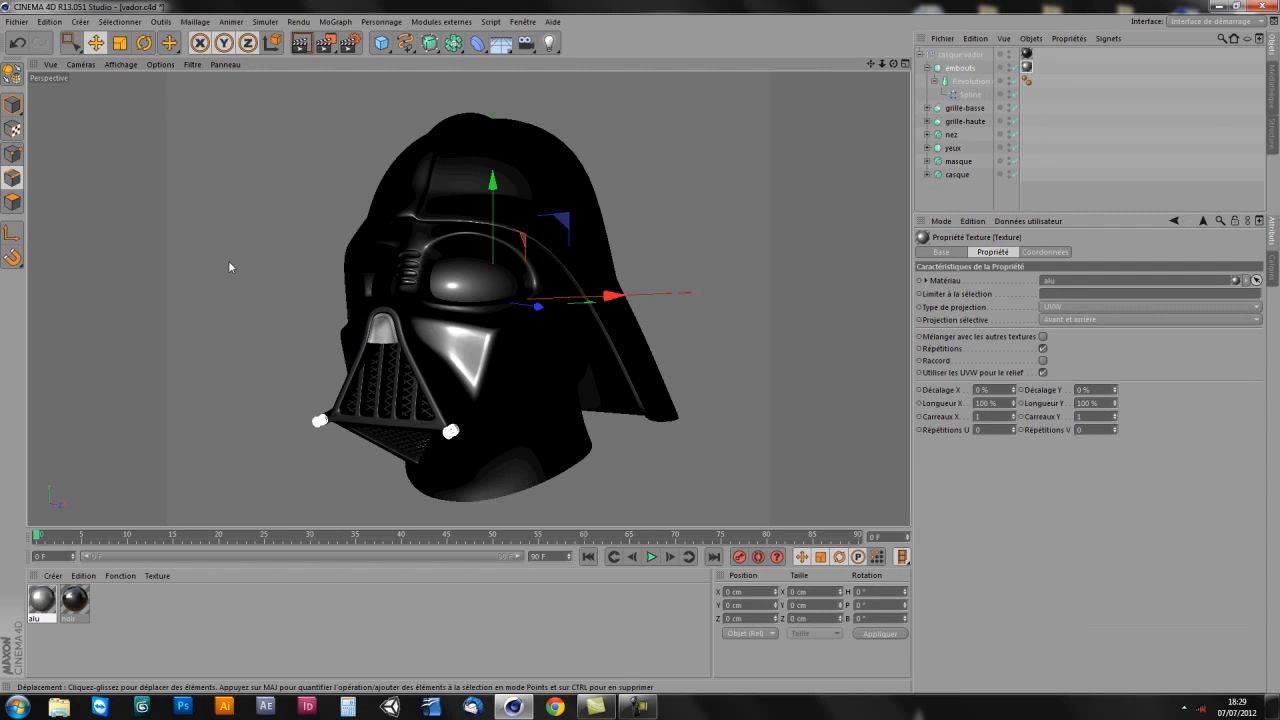
Step: Return to model mode and move the nose's alu texture tag from its Polygone object to its Symétrie.1 parent
{"action": "left_click", "coordinate": [12, 104]}
{"action": "left_click", "coordinate": [381, 333]}
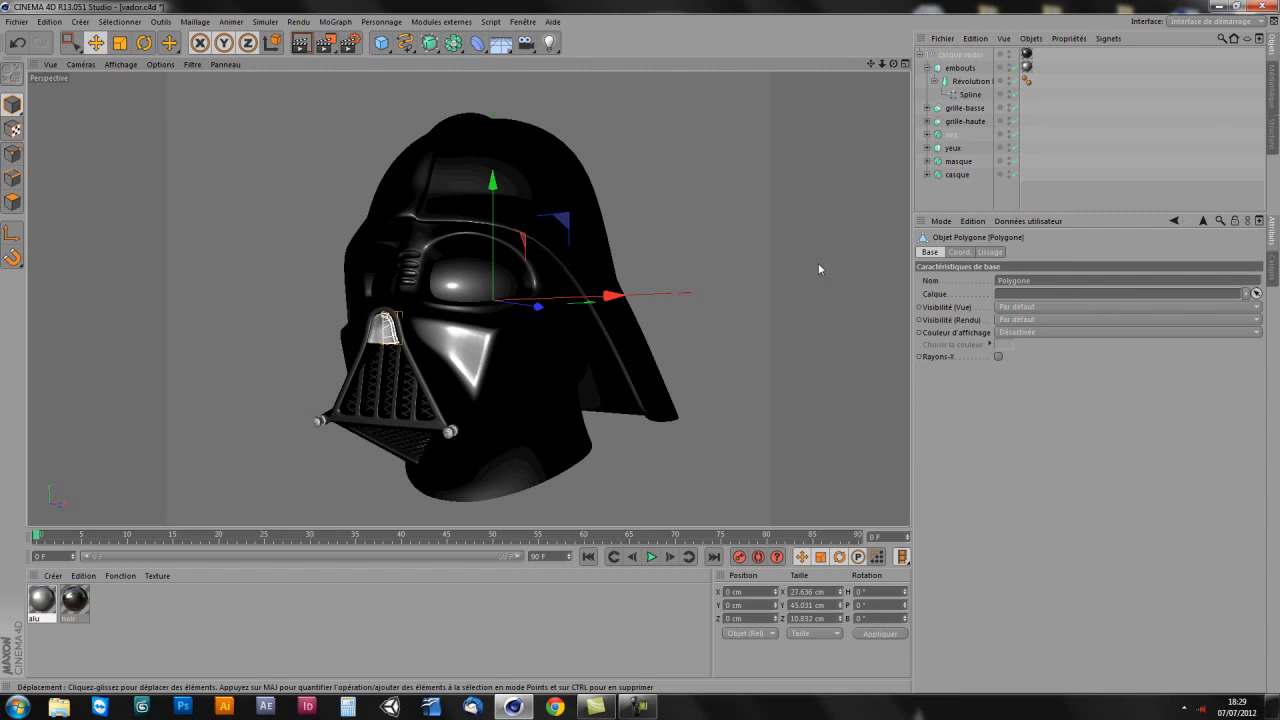
{"action": "left_click", "coordinate": [927, 135]}
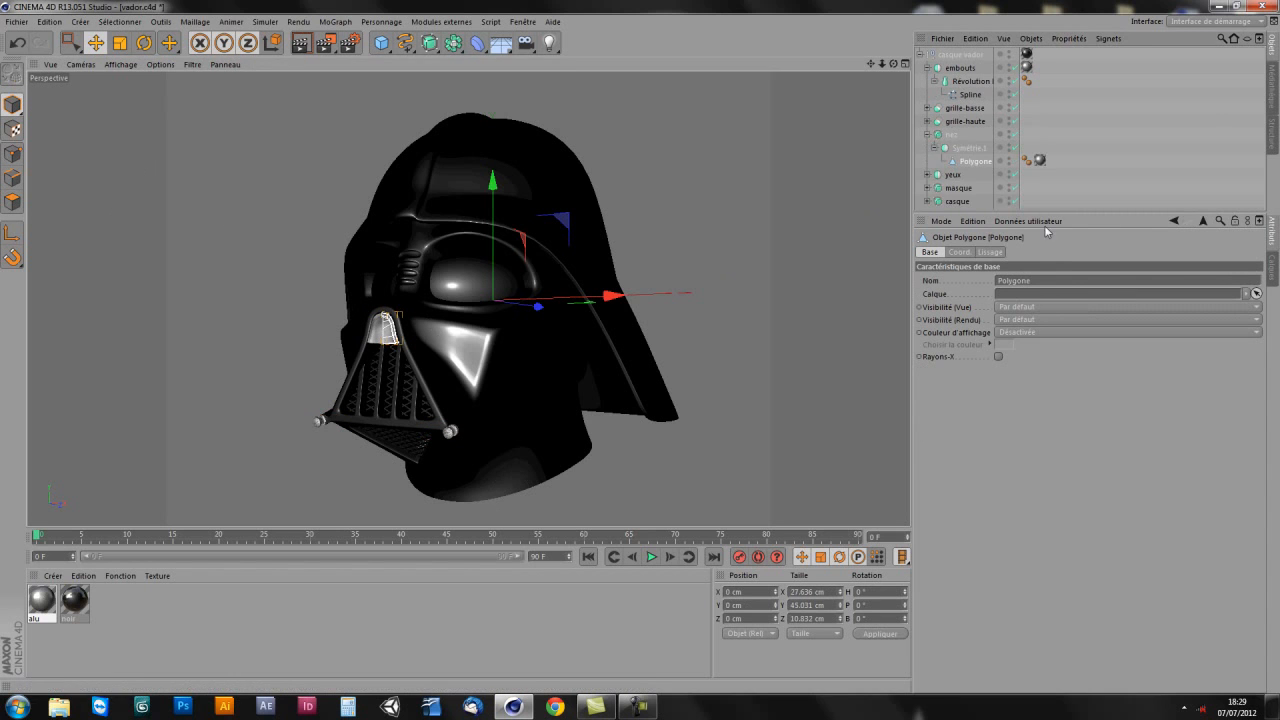
{"action": "left_click", "coordinate": [1040, 160]}
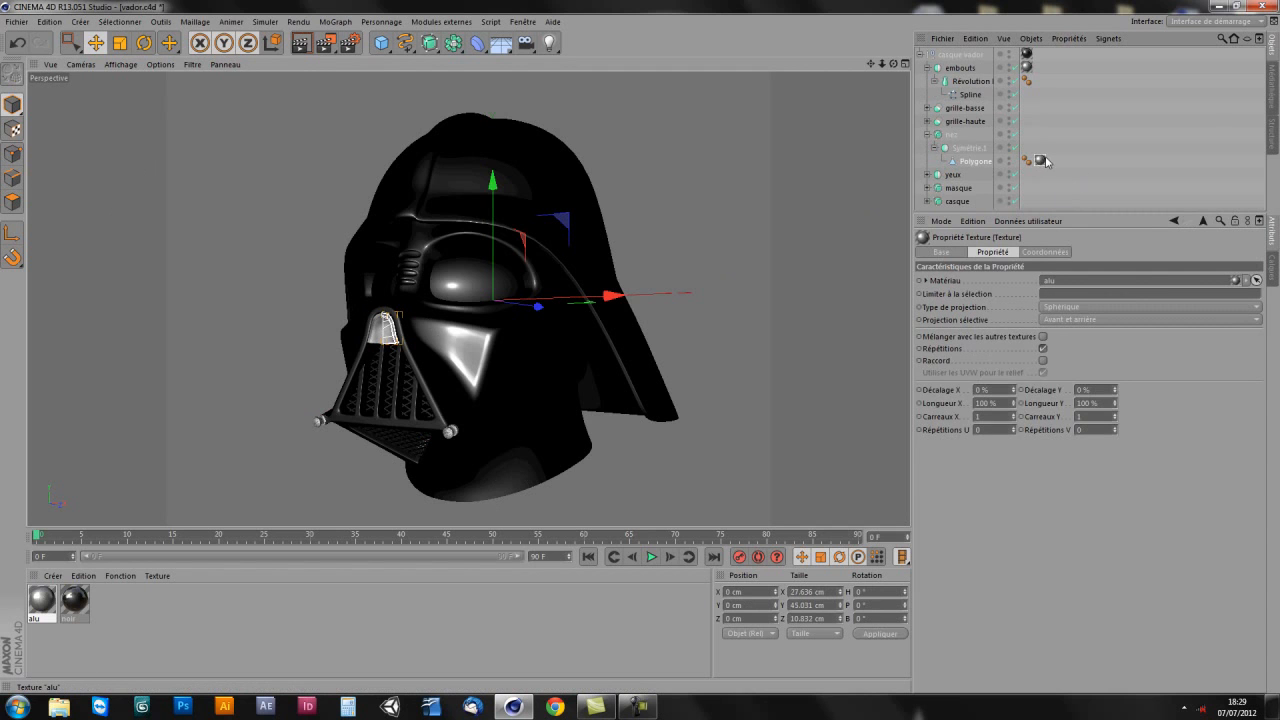
{"action": "left_click_drag", "start_coordinate": [1040, 160], "coordinate": [1046, 147]}
Step: Try UVW projection on the nose's alu texture tag, then set its projection type to Cubique
{"action": "left_click", "coordinate": [1059, 308]}
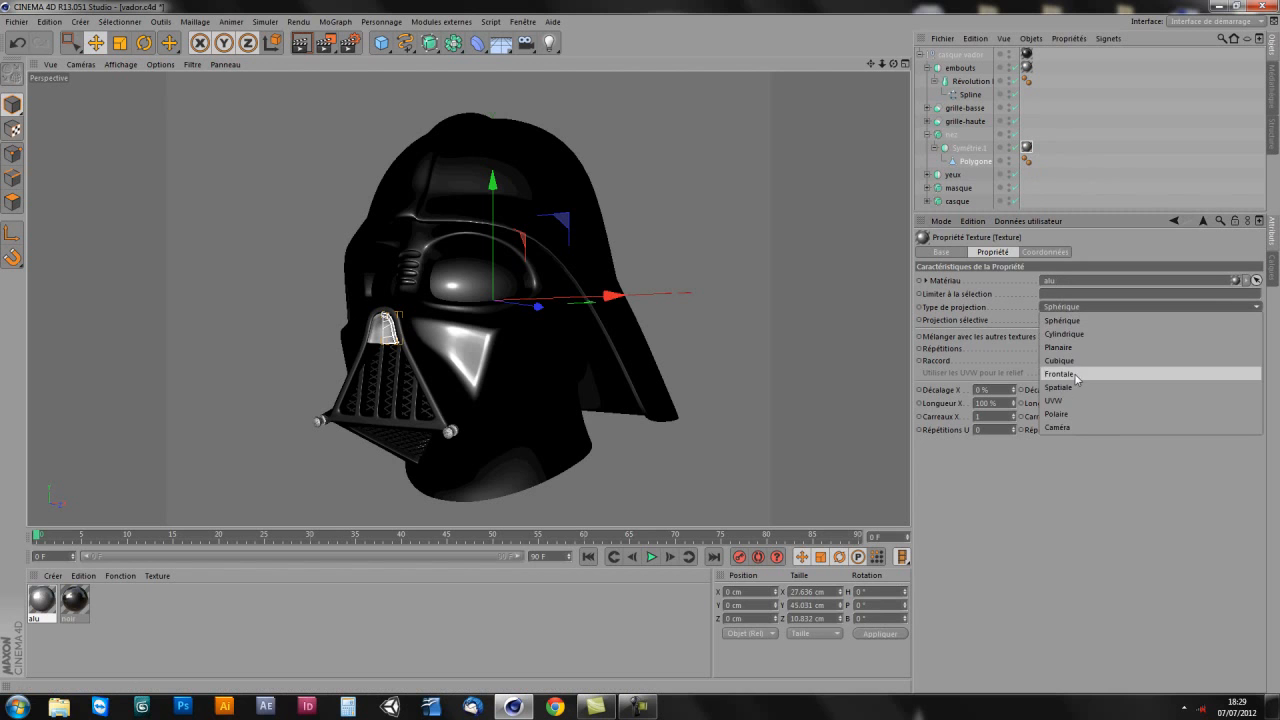
{"action": "left_click", "coordinate": [1055, 400]}
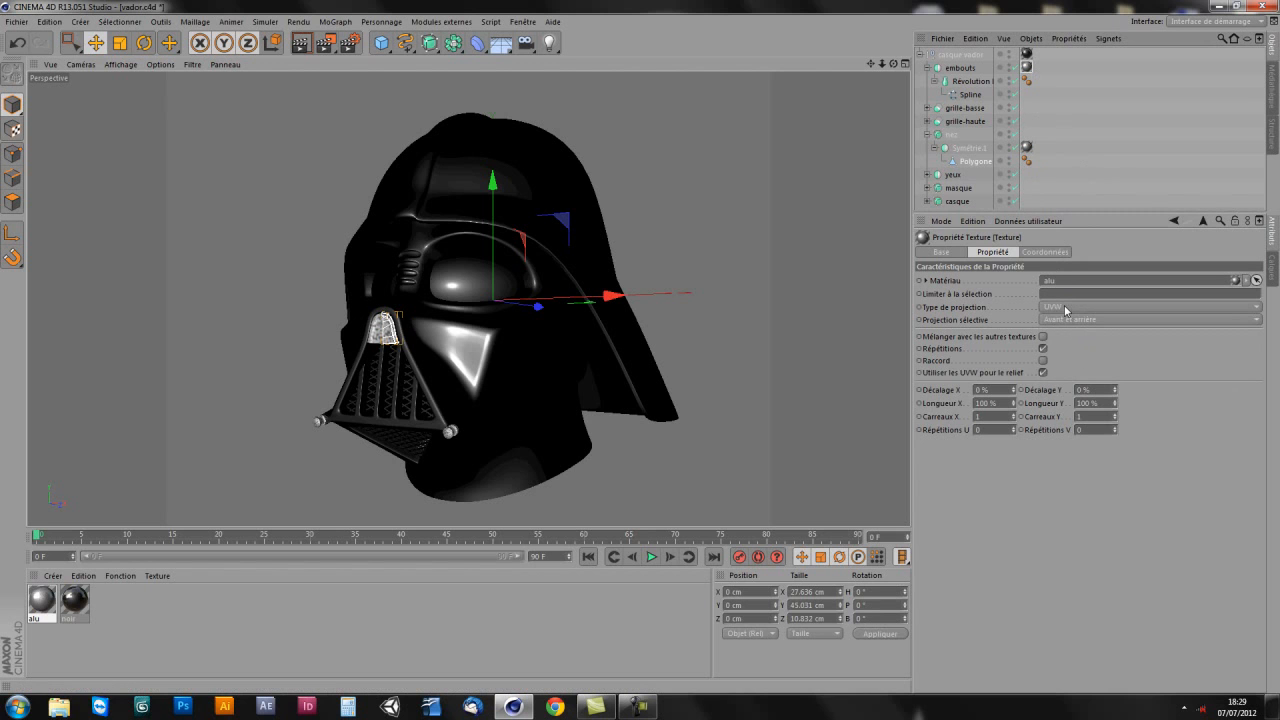
{"action": "left_click", "coordinate": [1062, 310]}
{"action": "left_click", "coordinate": [1075, 362]}
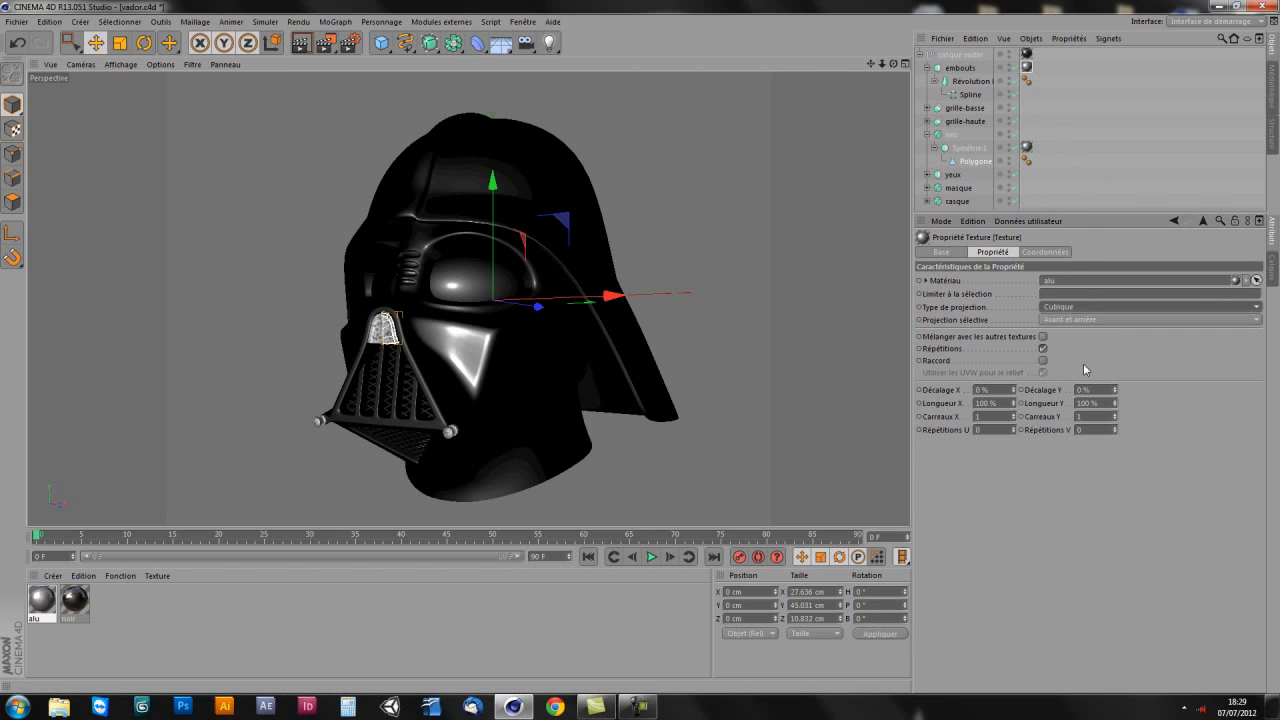
Step: Open the alu material's diffusion settings and preview the nose piece in a narrowed interactive render region
{"action": "double_click", "coordinate": [1026, 70]}
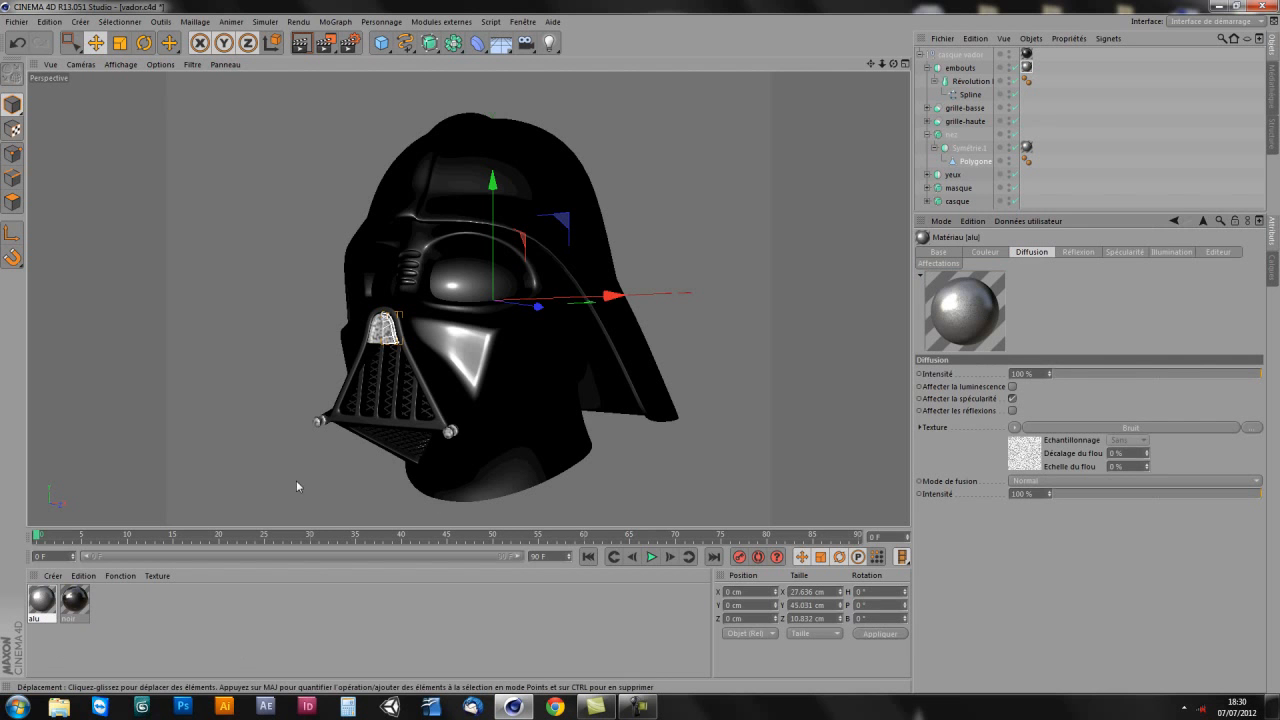
{"action": "left_click_drag", "start_coordinate": [460, 406], "coordinate": [492, 368], "text": "alt"}
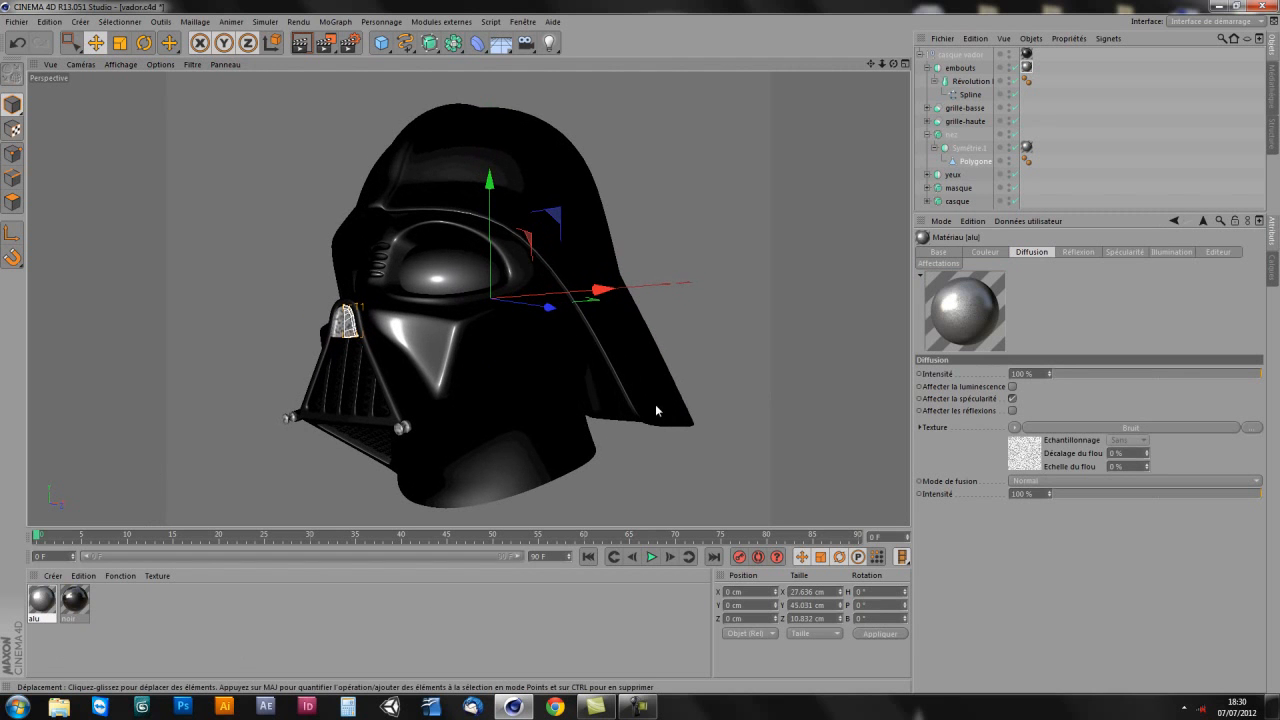
{"action": "middle_click_drag", "start_coordinate": [655, 409], "coordinate": [665, 413], "text": "alt"}
{"action": "scroll", "coordinate": [565, 389], "scroll_direction": "up", "scroll_amount": 1}
{"action": "middle_click_drag", "start_coordinate": [582, 388], "coordinate": [591, 389], "text": "alt"}
{"action": "left_click_drag", "start_coordinate": [570, 442], "coordinate": [622, 434], "text": "alt"}
{"action": "scroll", "coordinate": [520, 364], "scroll_direction": "up", "scroll_amount": 3}
{"action": "left_click_drag", "start_coordinate": [491, 374], "coordinate": [437, 378], "text": "alt"}
{"action": "middle_click_drag", "start_coordinate": [437, 378], "coordinate": [479, 367], "text": "alt"}
{"action": "left_click_drag", "start_coordinate": [479, 367], "coordinate": [513, 363], "text": "alt"}
{"action": "scroll", "coordinate": [497, 356], "scroll_direction": "up", "scroll_amount": 2}
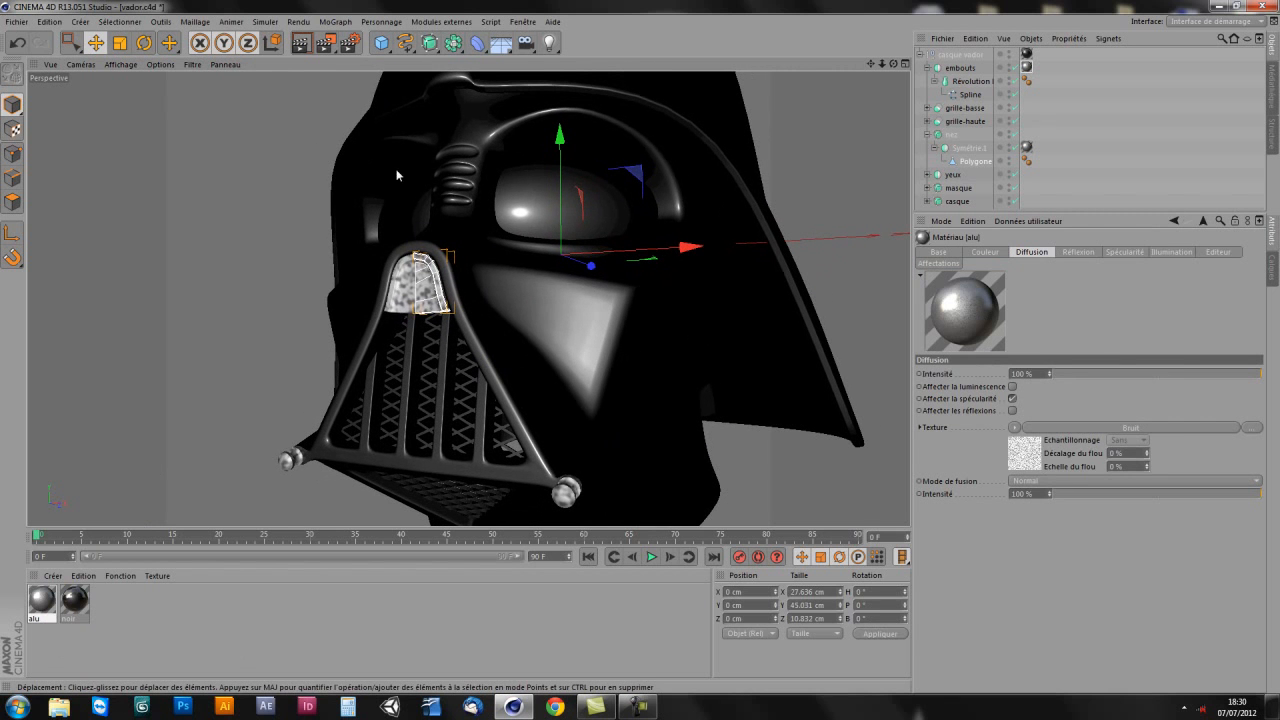
{"action": "left_click", "coordinate": [350, 42]}
{"action": "left_click", "coordinate": [408, 220]}
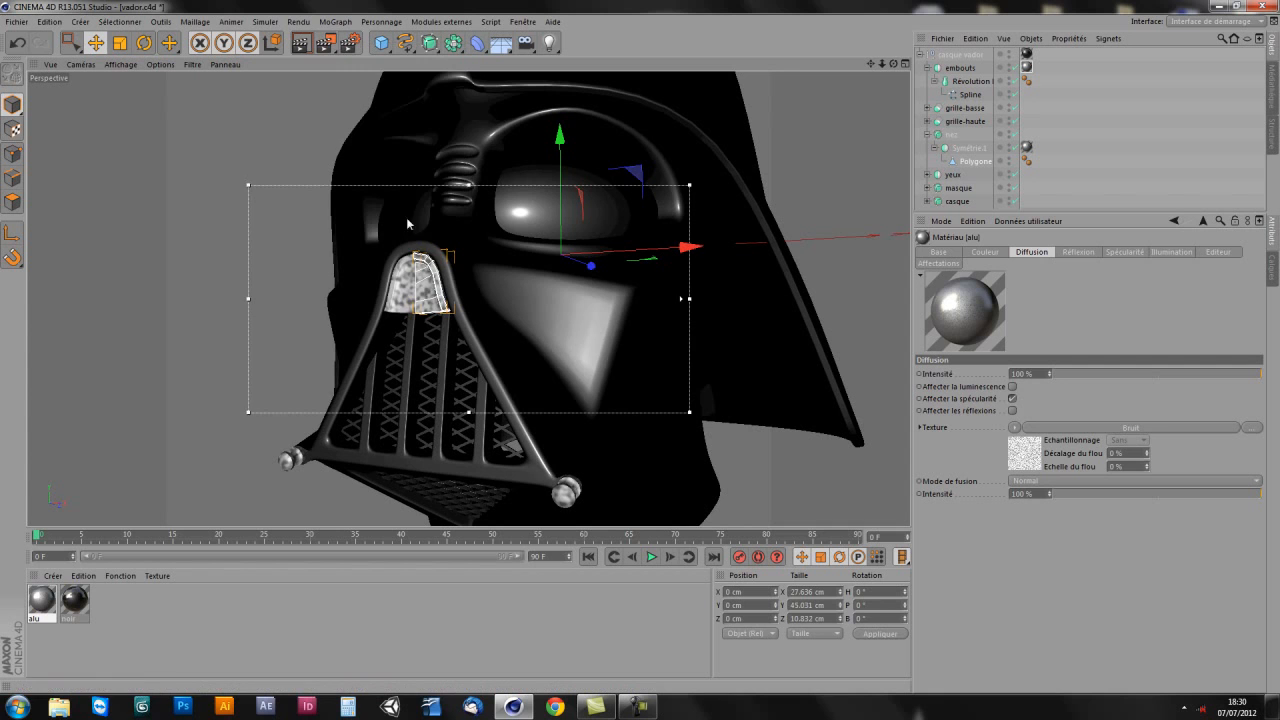
{"action": "left_click_drag", "start_coordinate": [687, 298], "coordinate": [489, 298]}
Step: Restart the interactive render region and tighten its bounds around the nose piece
{"action": "left_click", "coordinate": [333, 44]}
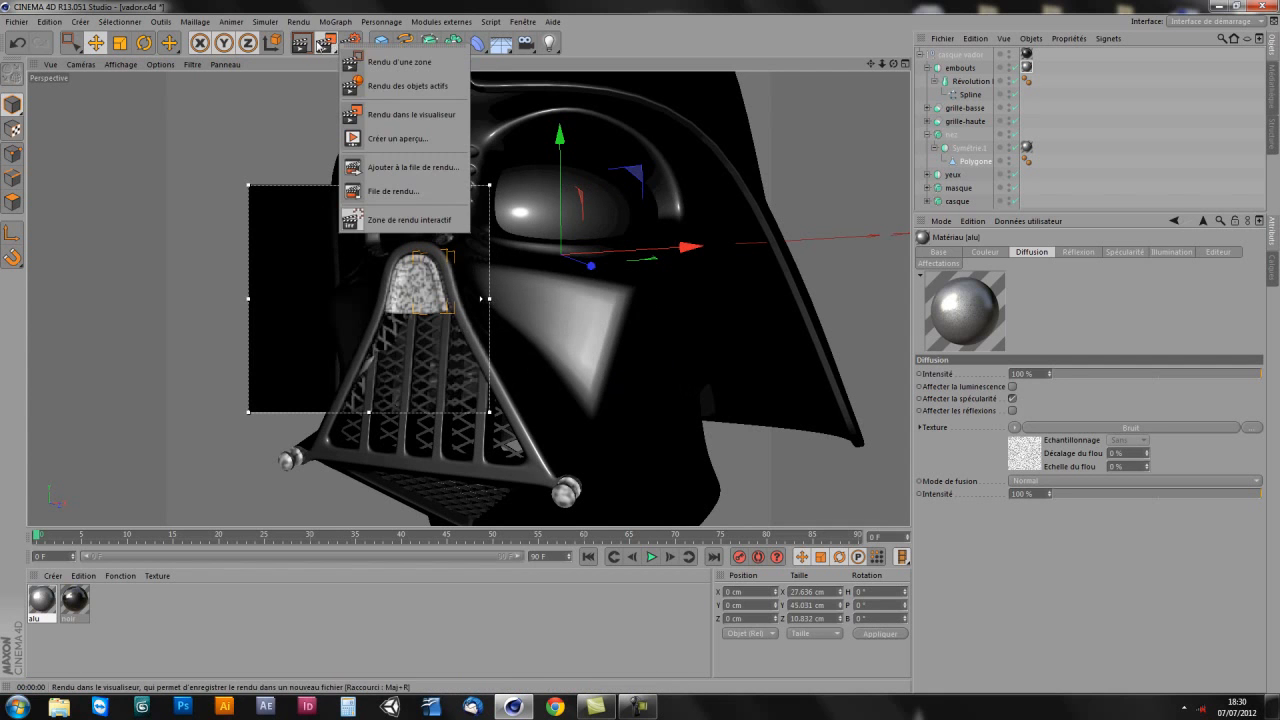
{"action": "left_click", "coordinate": [403, 222]}
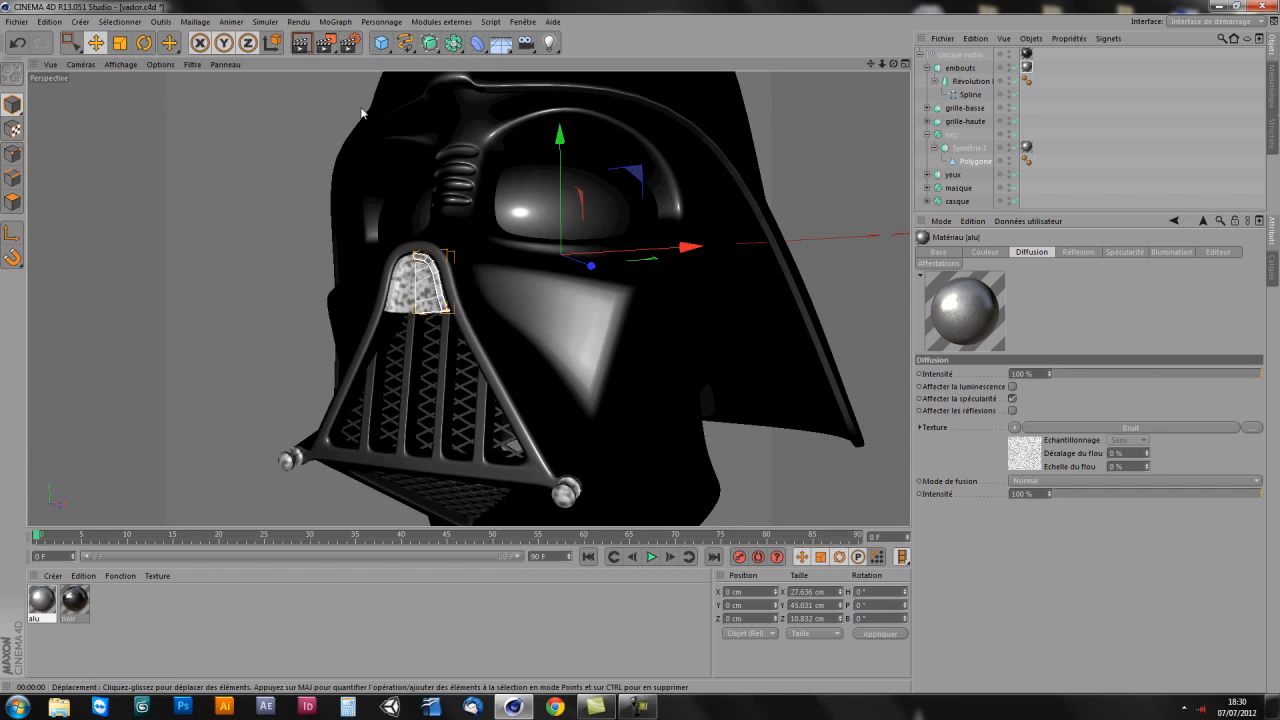
{"action": "left_click", "coordinate": [326, 44]}
{"action": "left_click", "coordinate": [403, 222]}
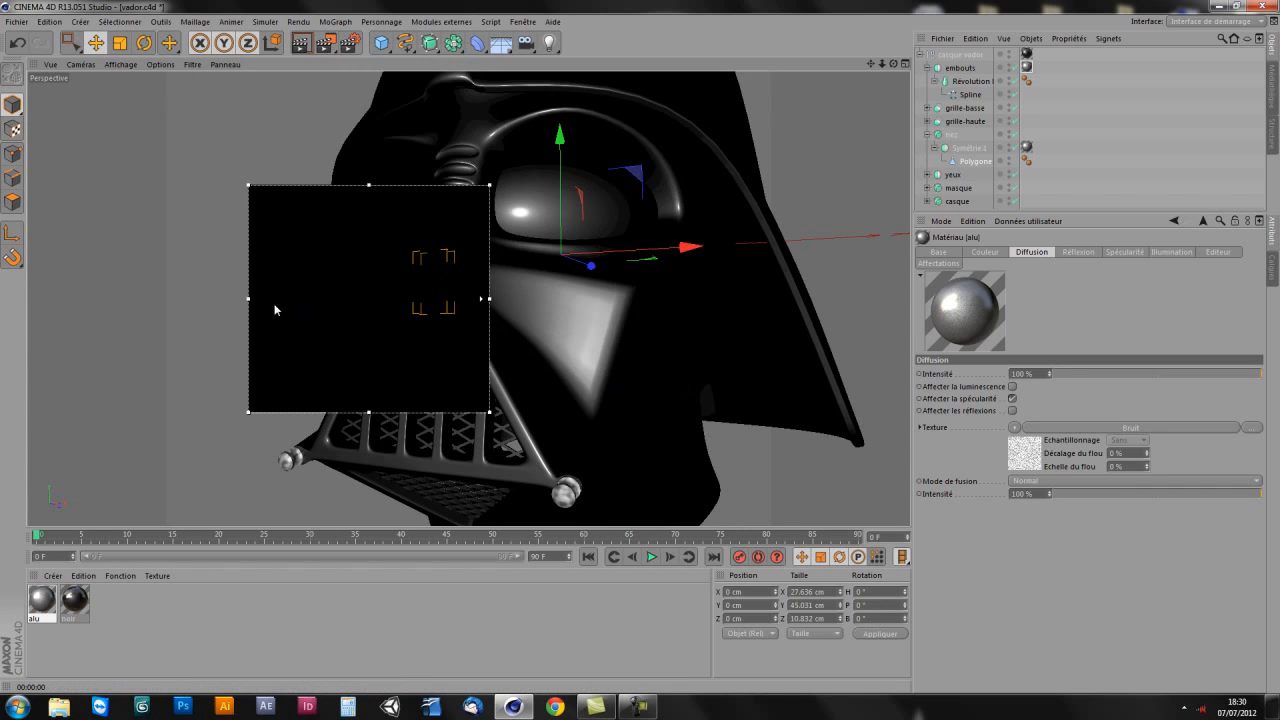
{"action": "left_click_drag", "start_coordinate": [249, 298], "coordinate": [354, 298]}
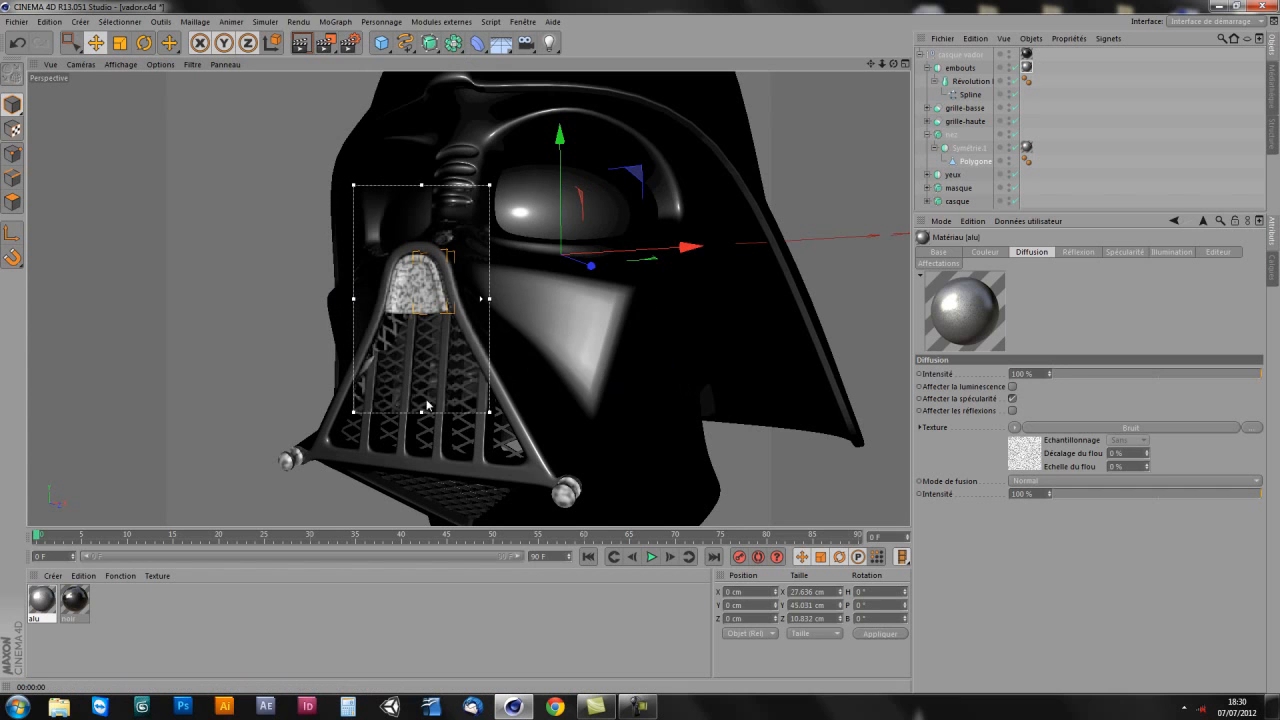
{"action": "left_click_drag", "start_coordinate": [421, 410], "coordinate": [421, 341]}
{"action": "left_click_drag", "start_coordinate": [420, 186], "coordinate": [420, 230]}
Step: Open the alu diffusion's Bruit texture and reduce its Echelle globale to 0.5%
{"action": "left_click", "coordinate": [1030, 460]}
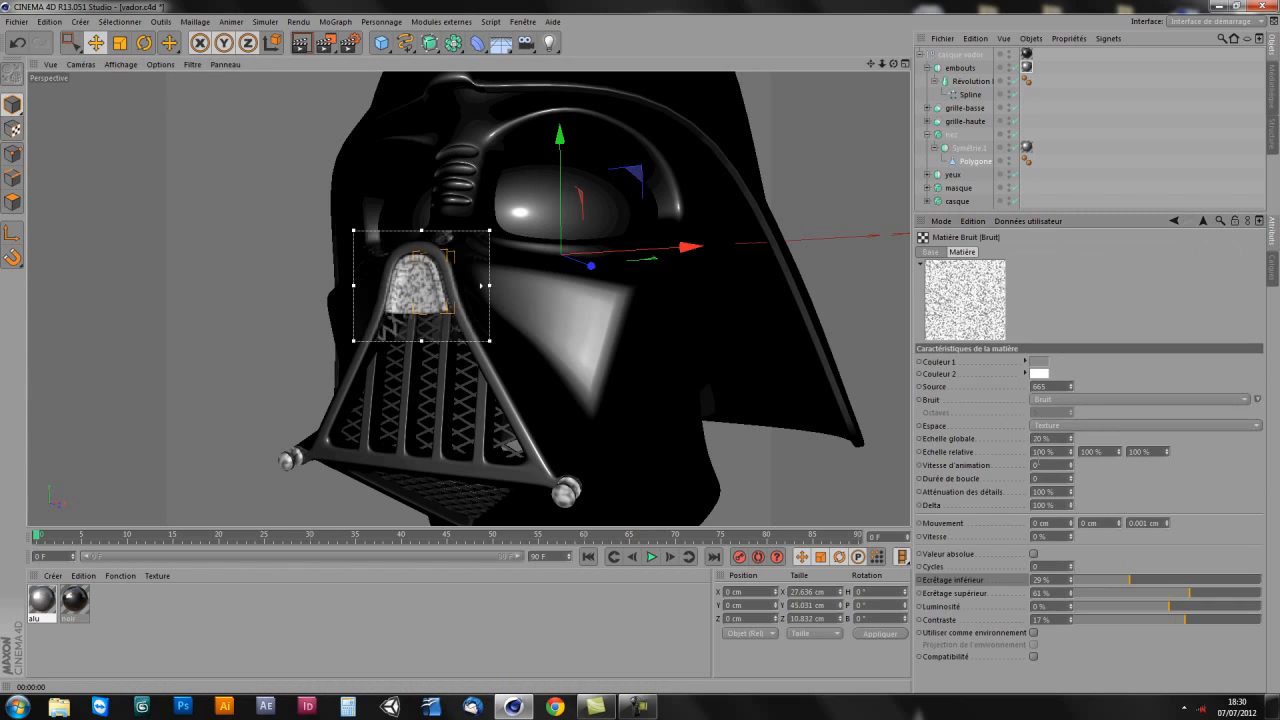
{"action": "left_click_drag", "start_coordinate": [1056, 440], "coordinate": [1029, 439]}
{"action": "type", "text": "2"}
{"action": "key", "text": "Return"}
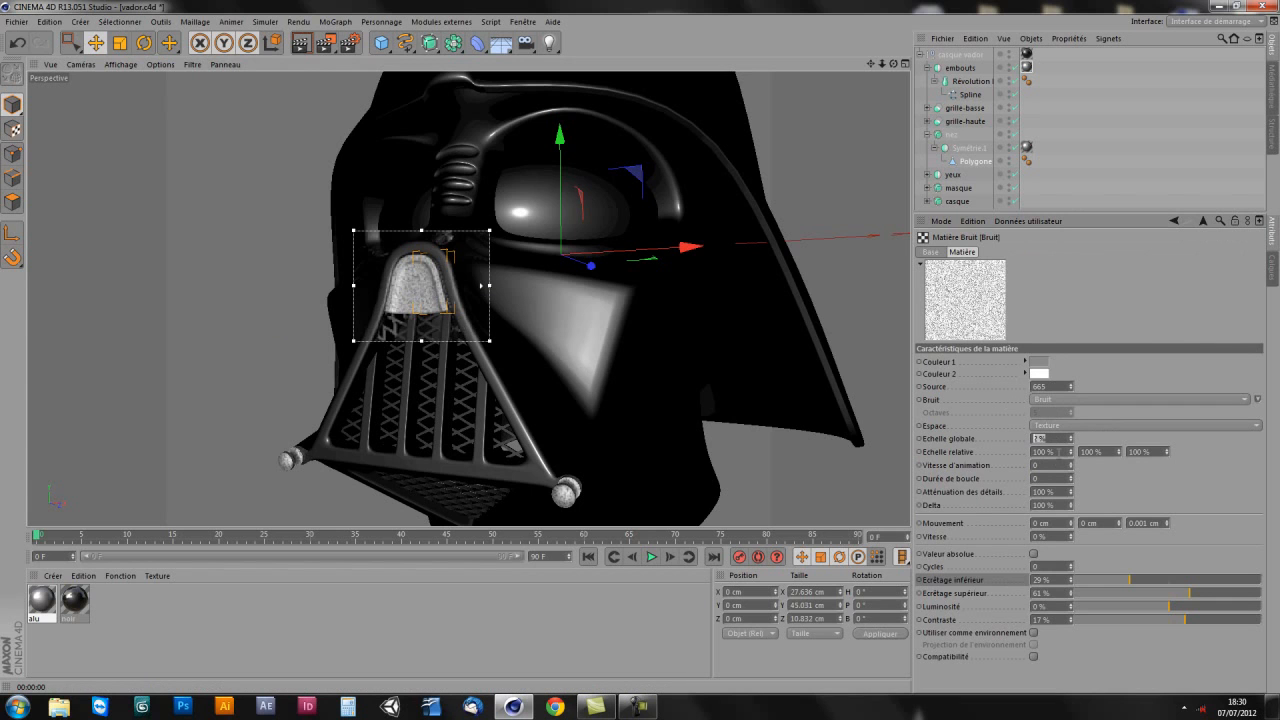
{"action": "key", "text": "Return"}
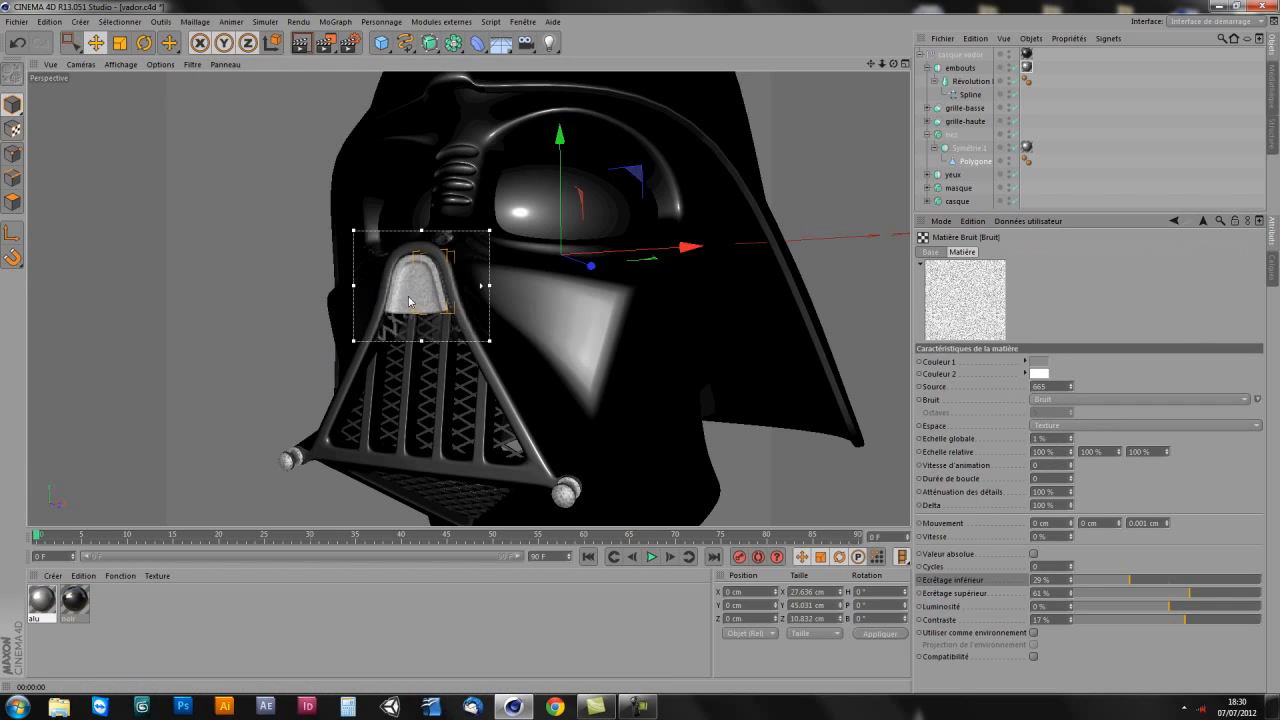
{"action": "left_click", "coordinate": [1045, 438]}
{"action": "type", "text": "0.5"}
{"action": "key", "text": "Return"}
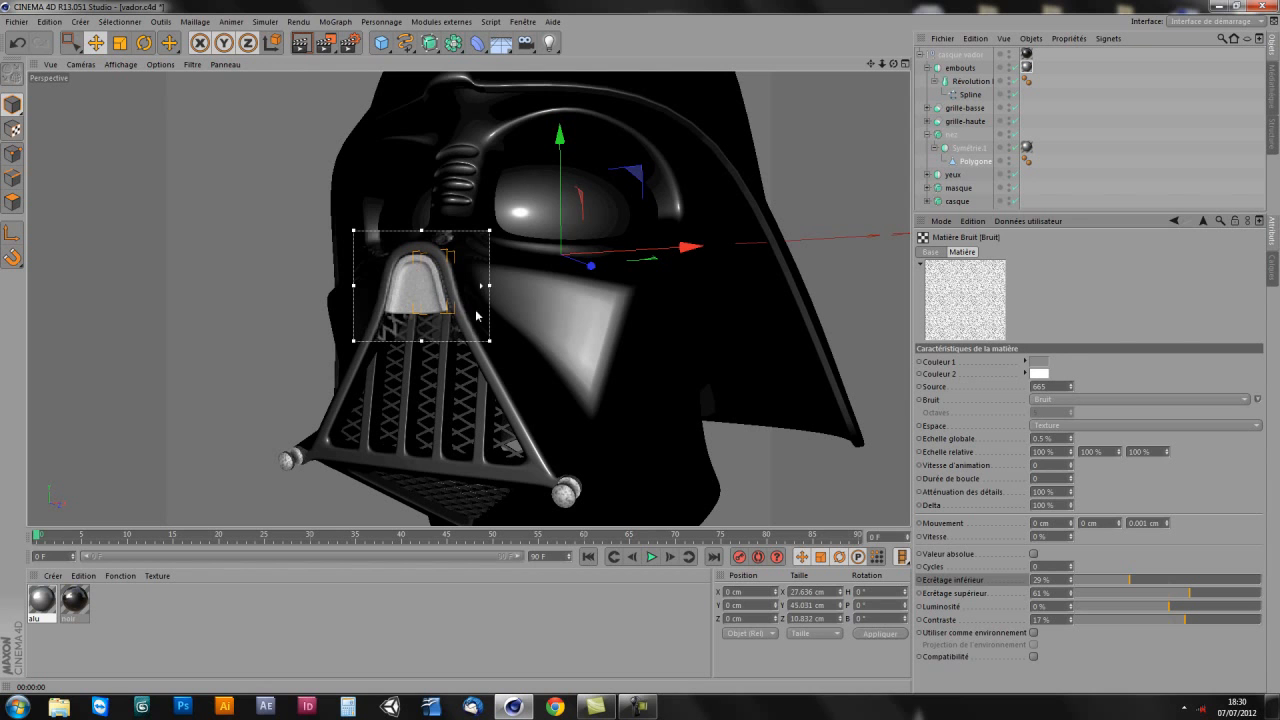
Step: Turn off the interactive render region, deselect the nose's Polygone object and collapse the casque vador hierarchy
{"action": "left_click_drag", "start_coordinate": [326, 42], "coordinate": [416, 219]}
{"action": "left_click_drag", "start_coordinate": [428, 310], "coordinate": [471, 372], "text": "alt"}
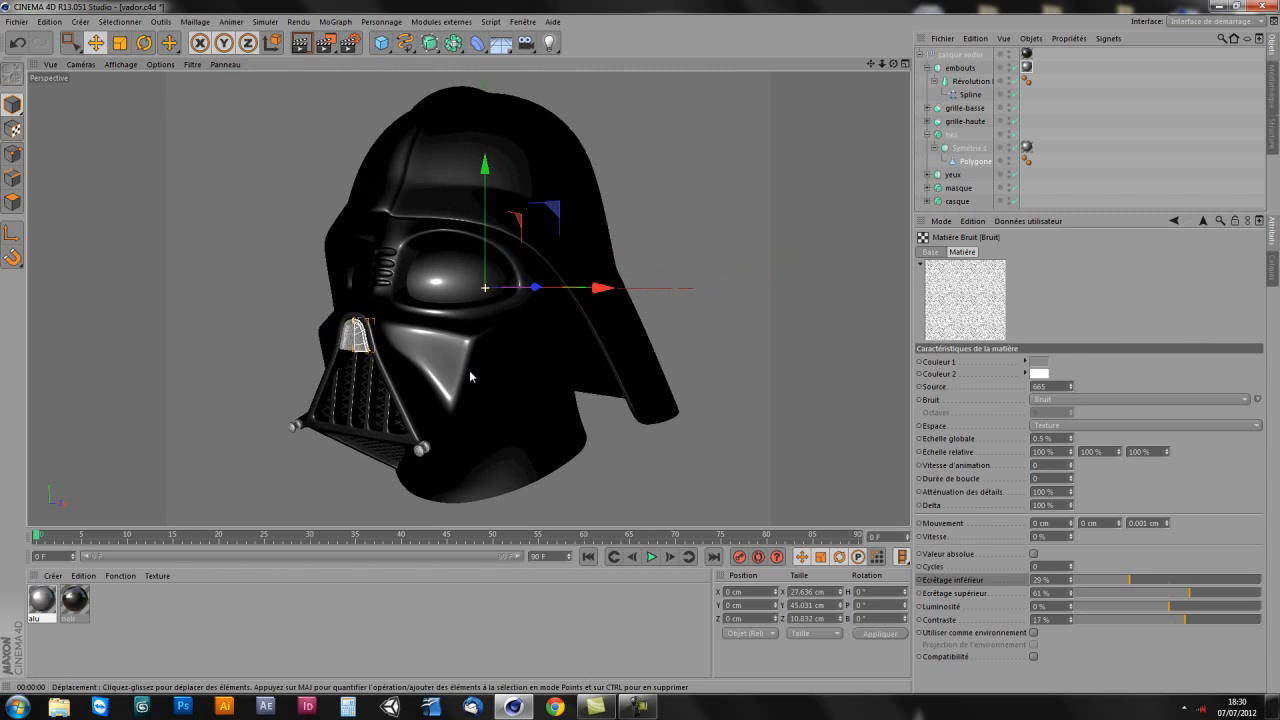
{"action": "left_click", "coordinate": [1121, 172]}
{"action": "left_click", "coordinate": [932, 80]}
{"action": "left_click", "coordinate": [928, 67]}
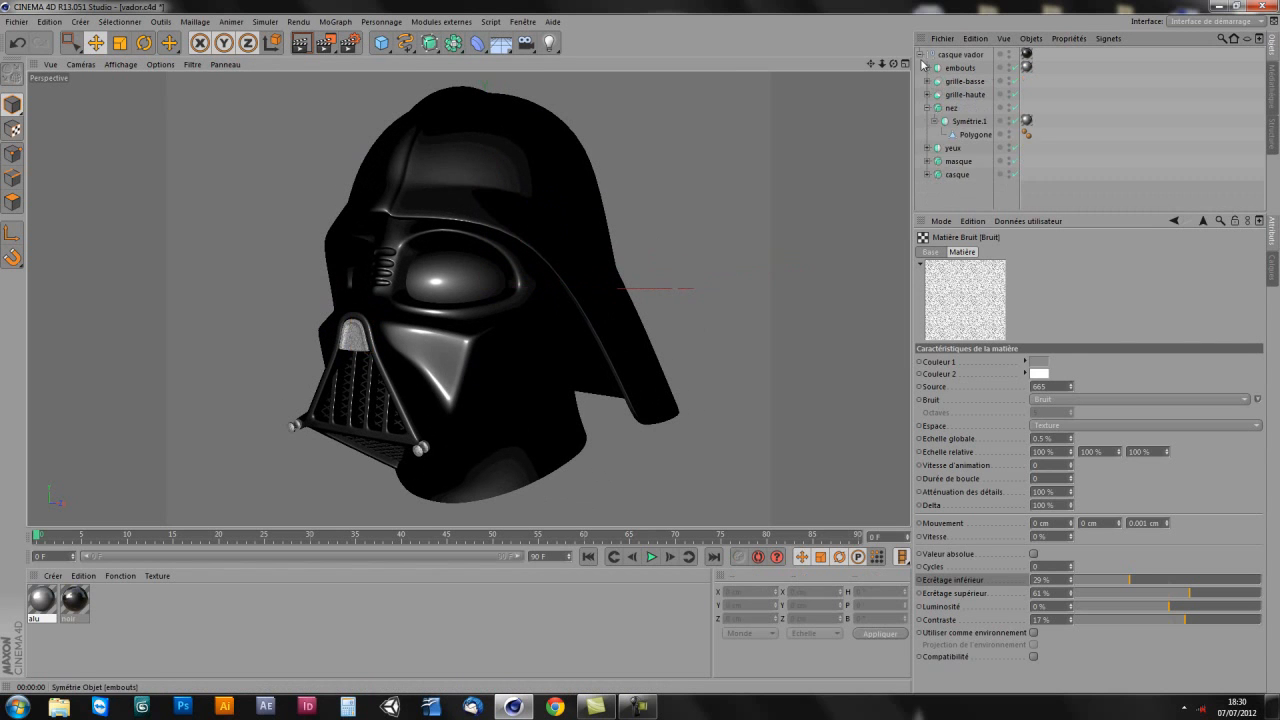
{"action": "left_click", "coordinate": [920, 54]}
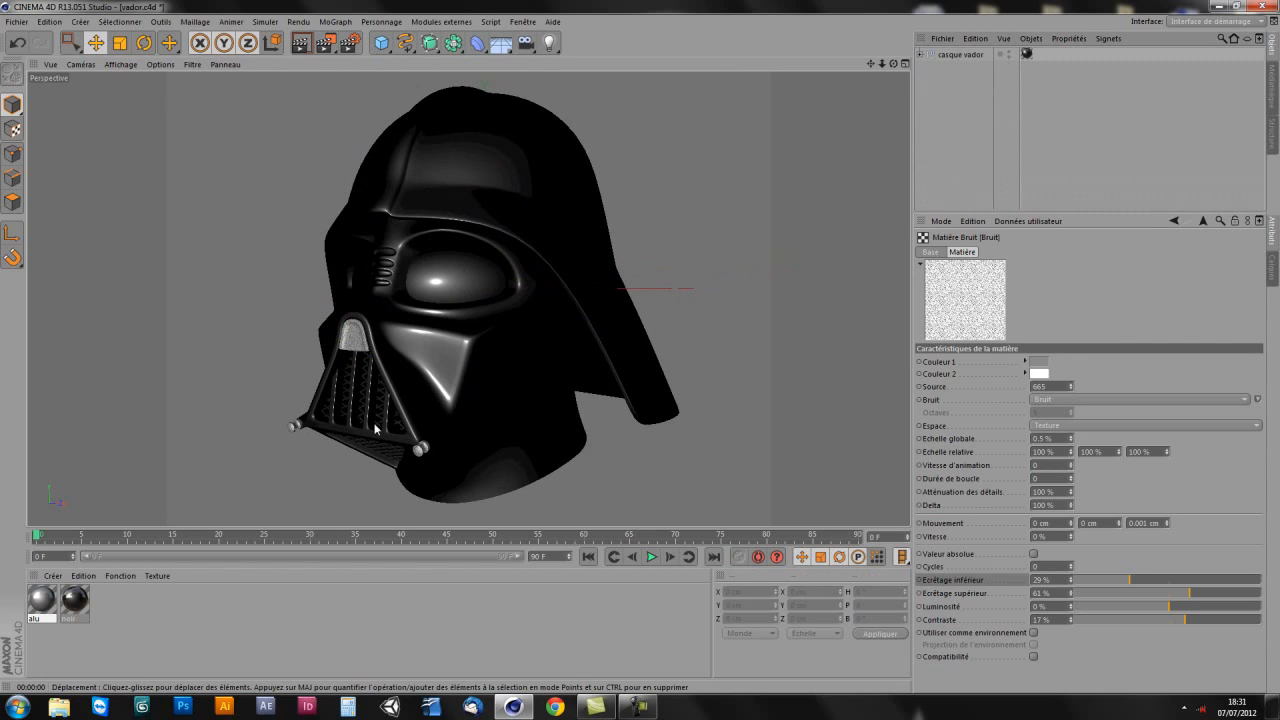
{"action": "left_click_drag", "start_coordinate": [357, 340], "coordinate": [479, 258], "text": "alt"}
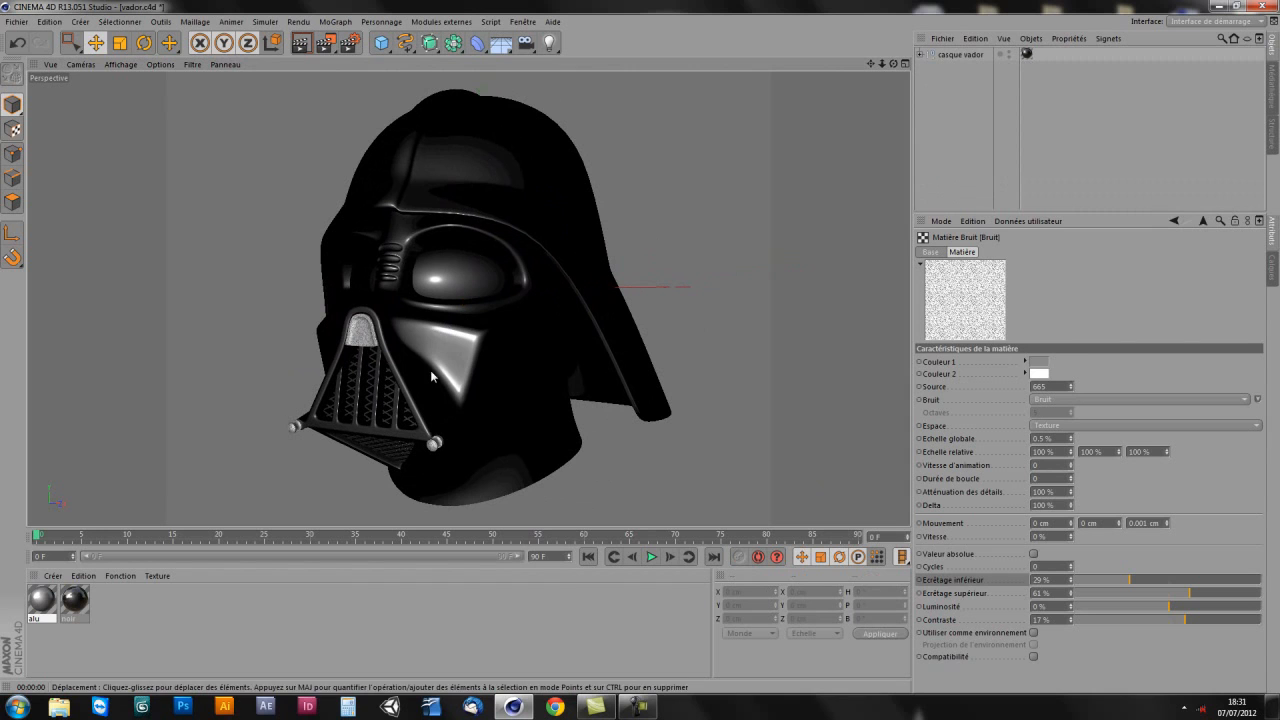
Step: Create a new material with Couleur and Spécularité disabled and Luminescence enabled
{"action": "left_click", "coordinate": [166, 620]}
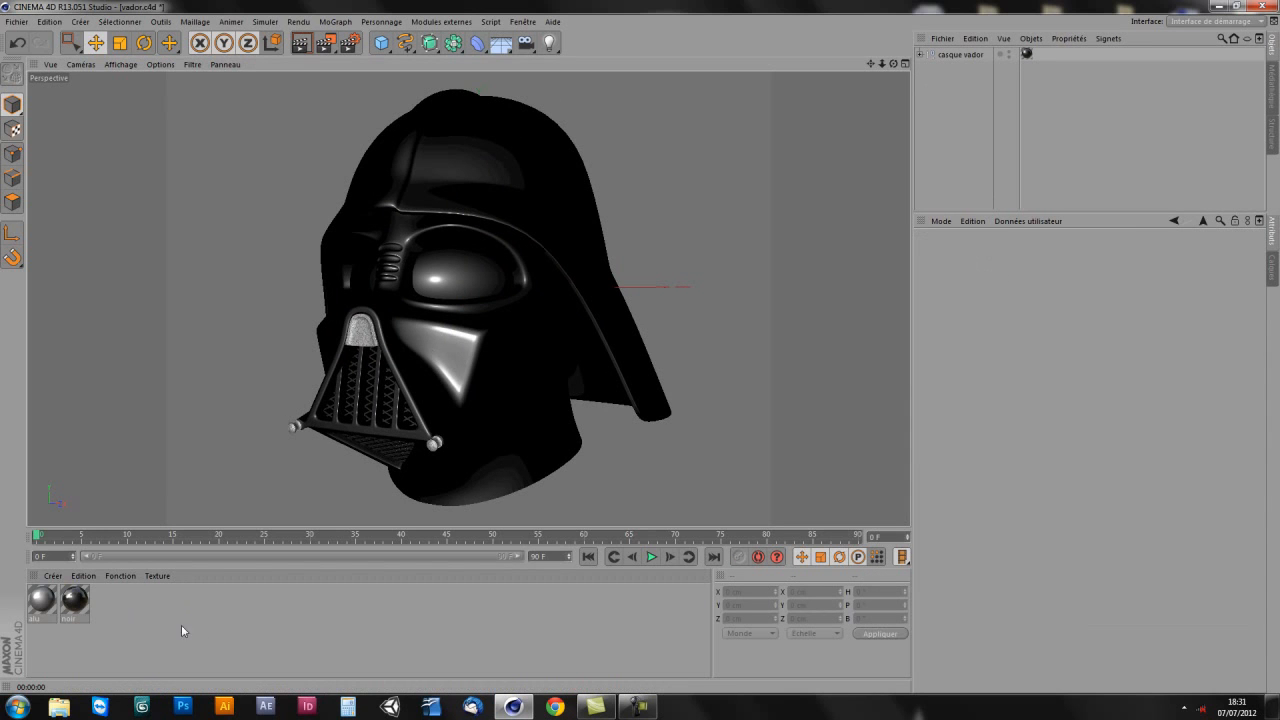
{"action": "double_click", "coordinate": [157, 602]}
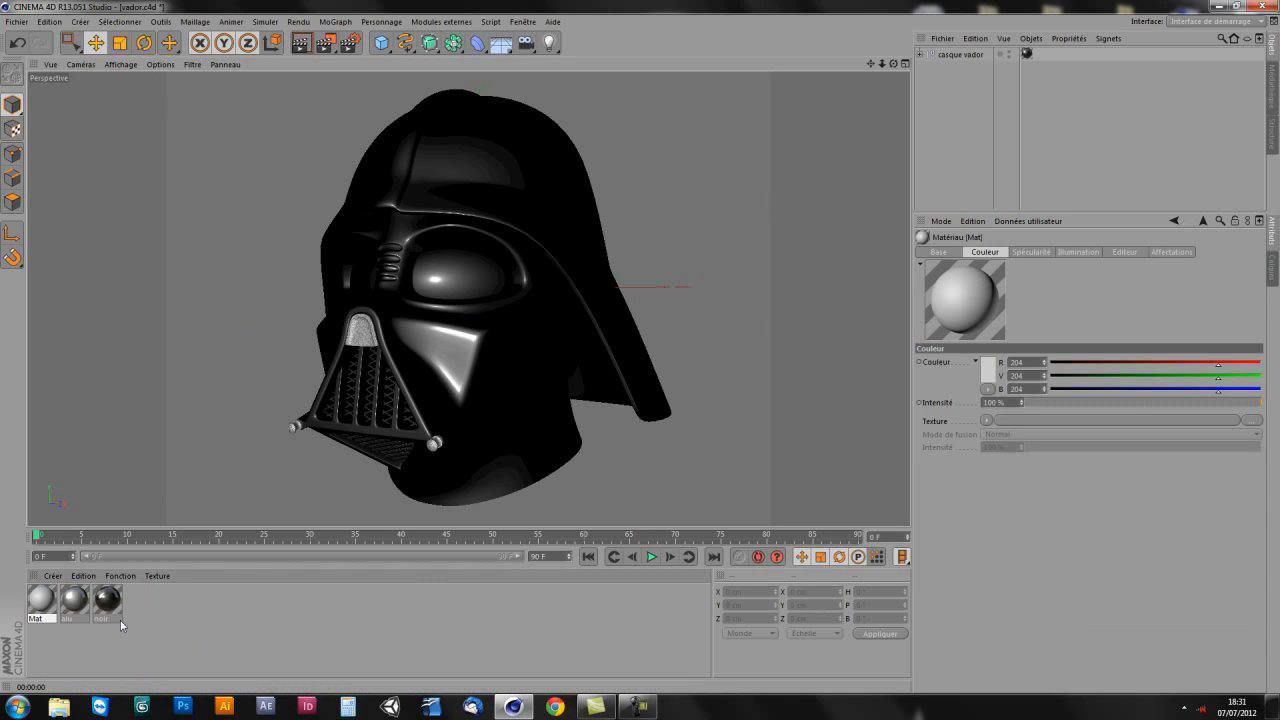
{"action": "left_click", "coordinate": [938, 252]}
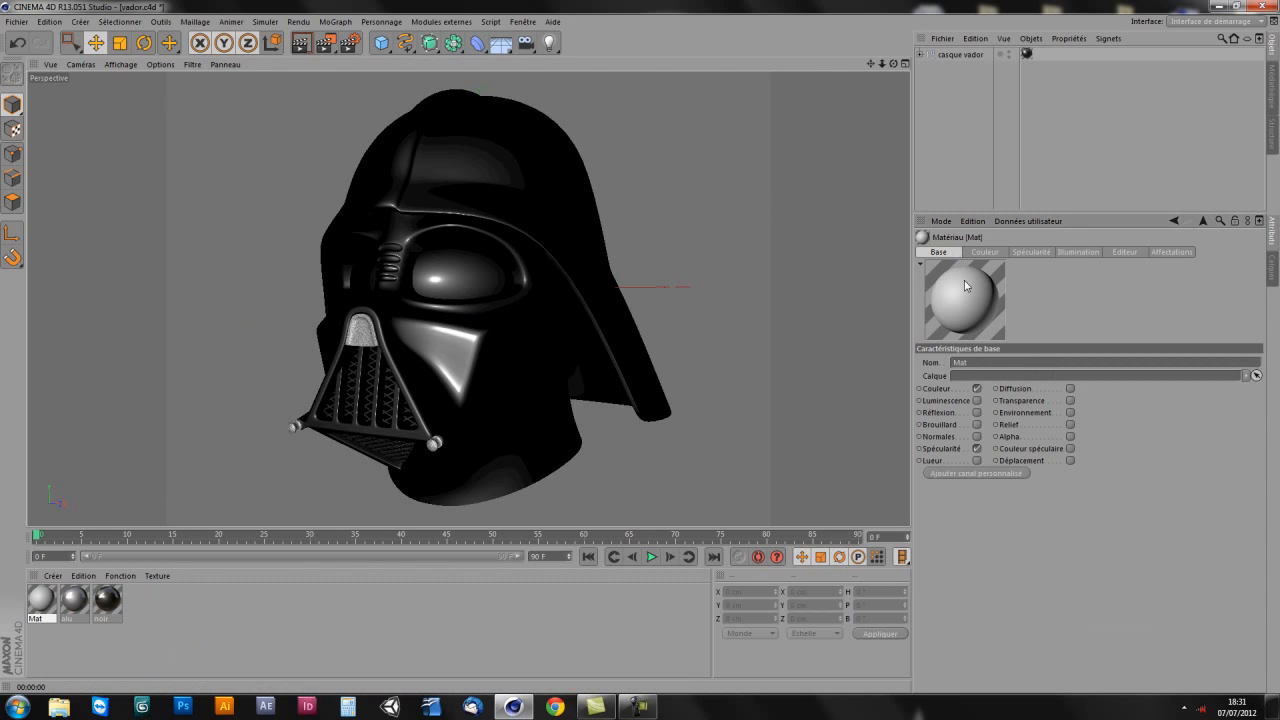
{"action": "left_click", "coordinate": [977, 389]}
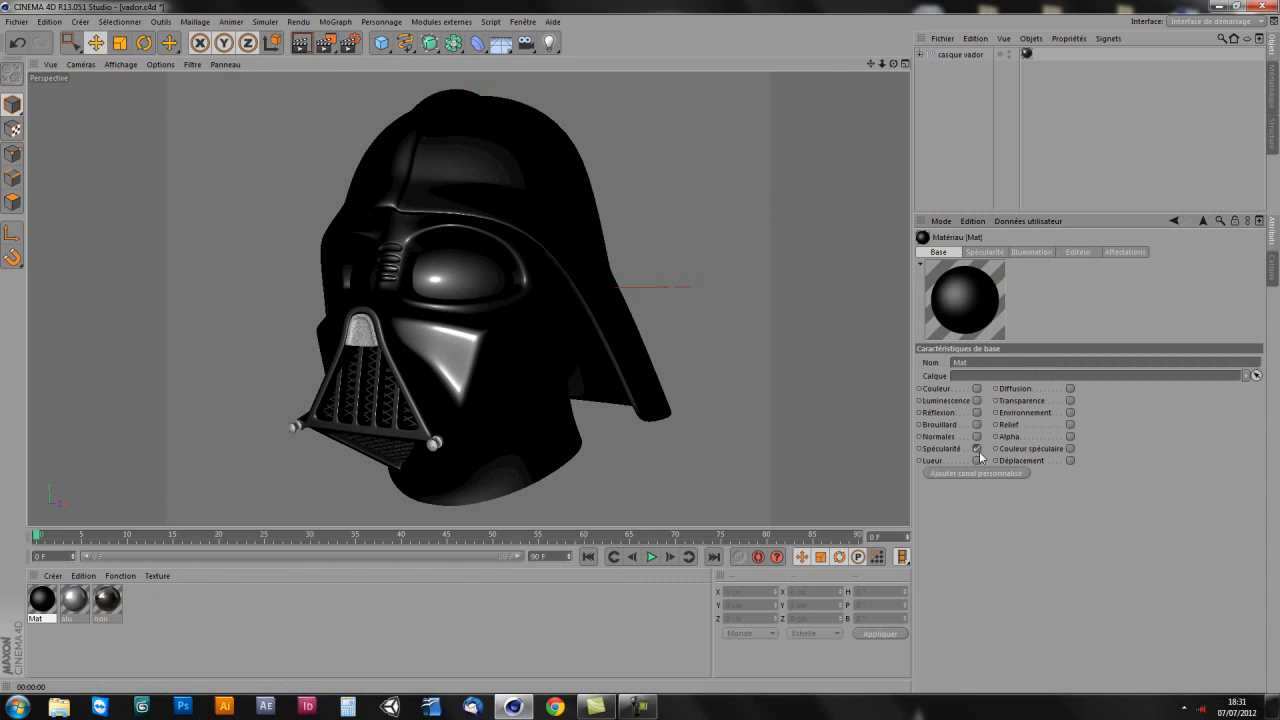
{"action": "left_click", "coordinate": [978, 449]}
{"action": "left_click", "coordinate": [977, 400]}
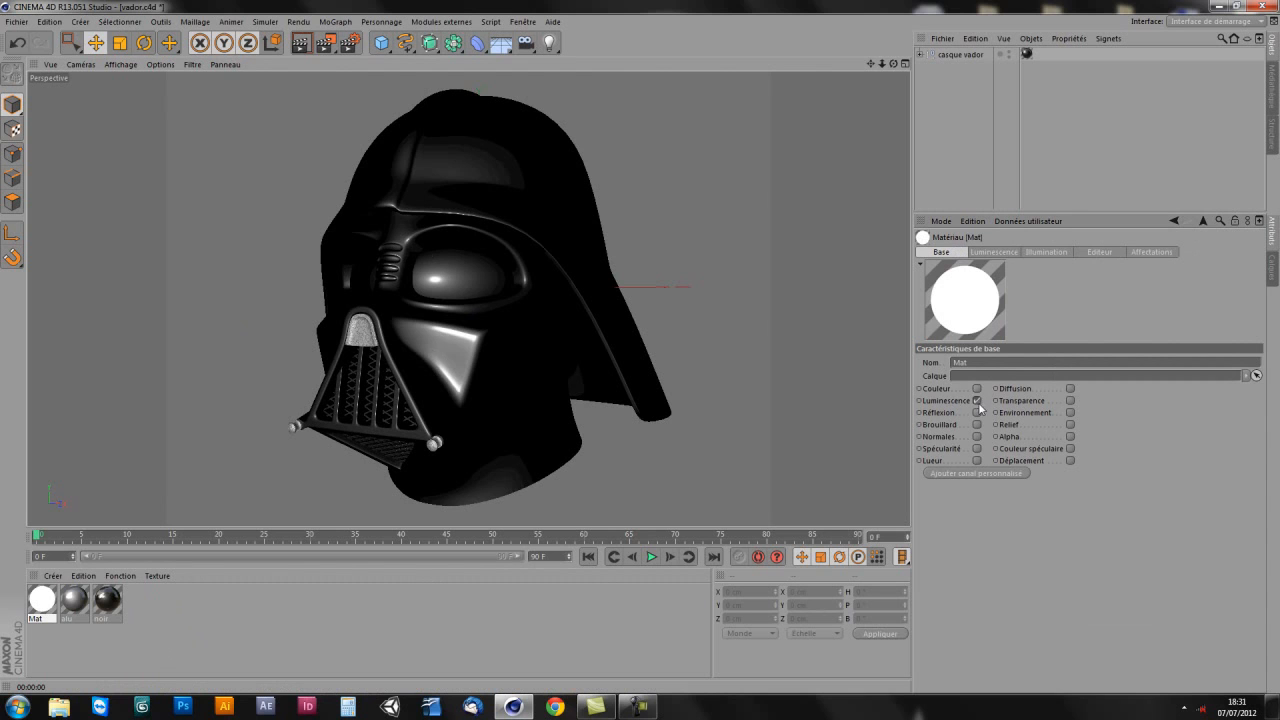
Step: Load a Dégradé texture into the new material's luminescence channel and open the gradient's settings
{"action": "left_click", "coordinate": [995, 252]}
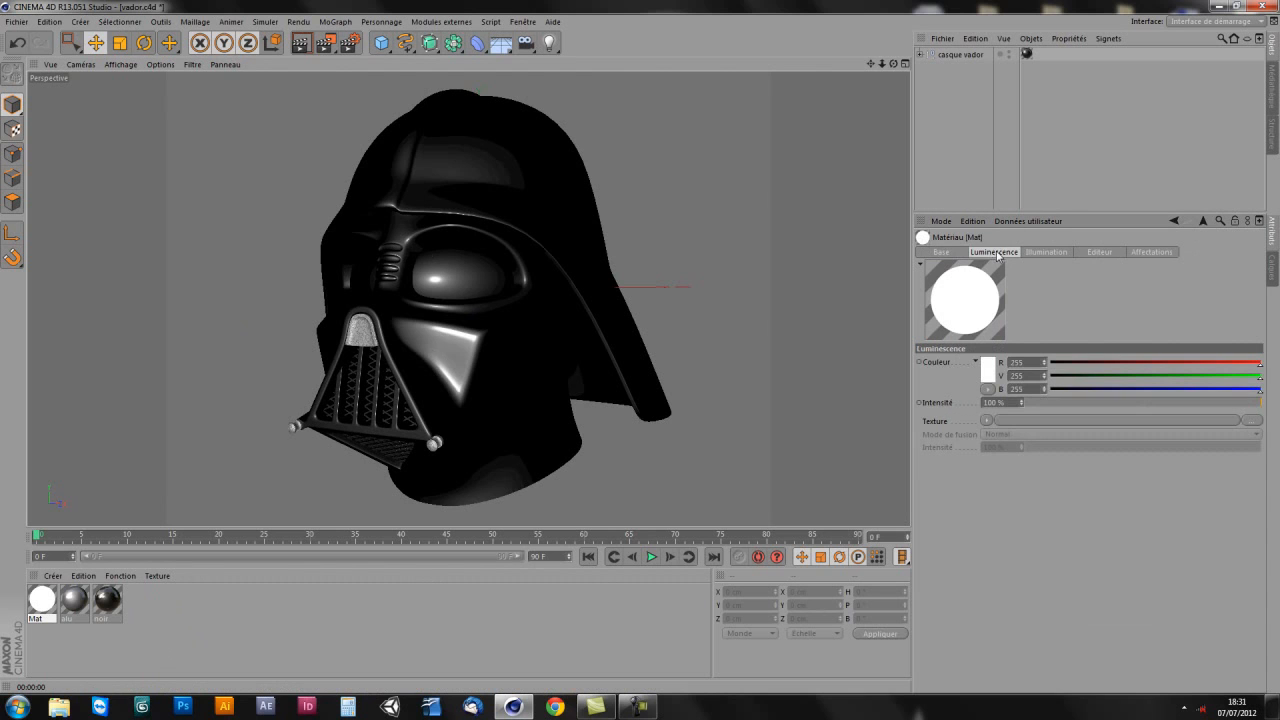
{"action": "left_click", "coordinate": [987, 420]}
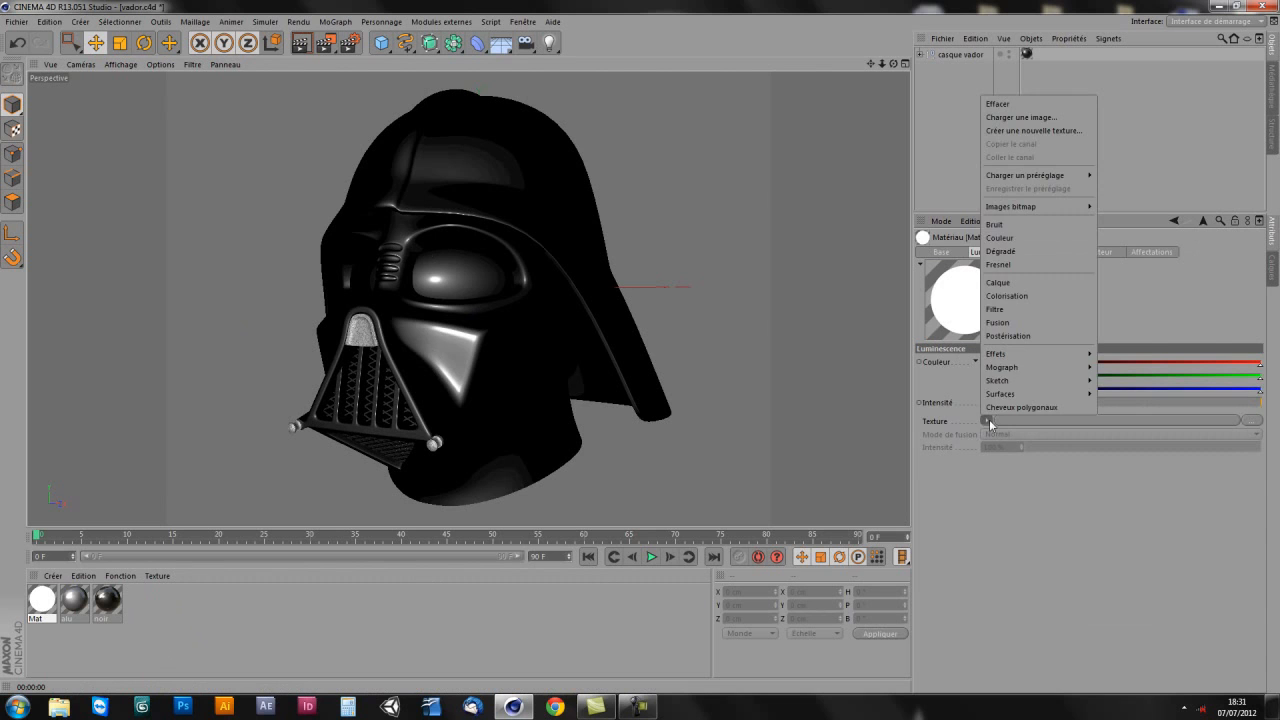
{"action": "left_click", "coordinate": [1029, 252]}
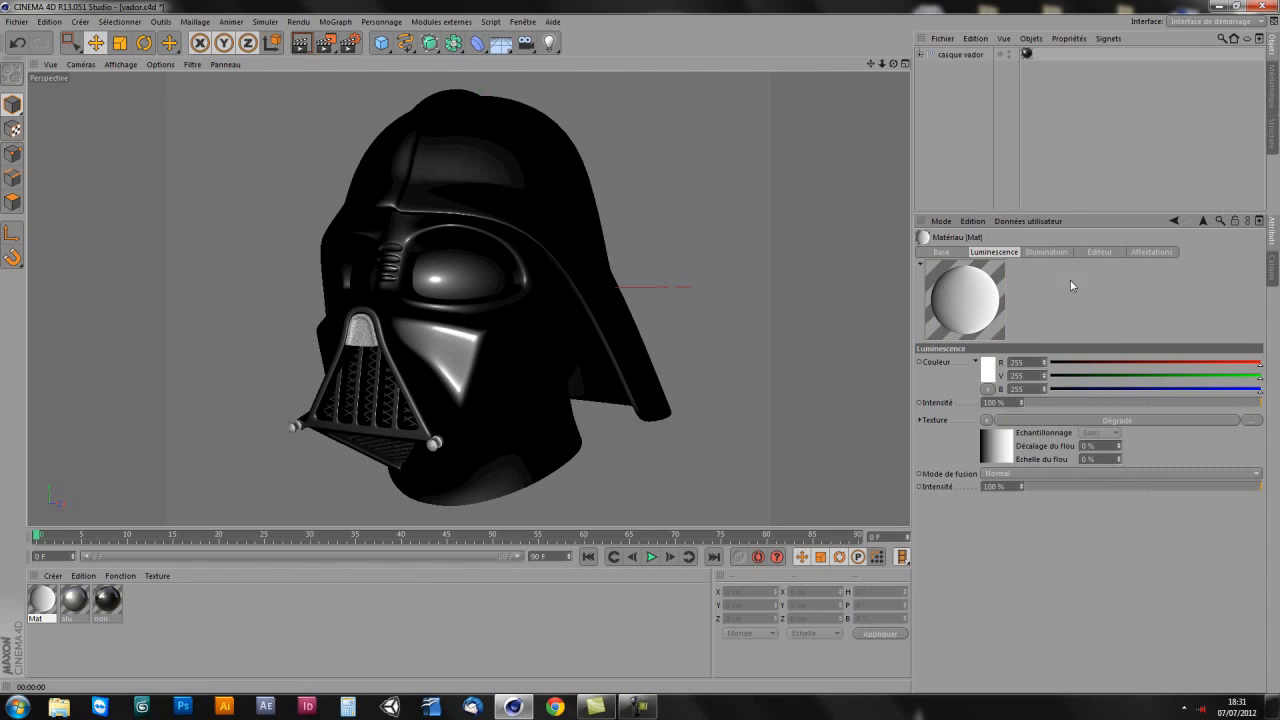
{"action": "left_click", "coordinate": [1005, 446]}
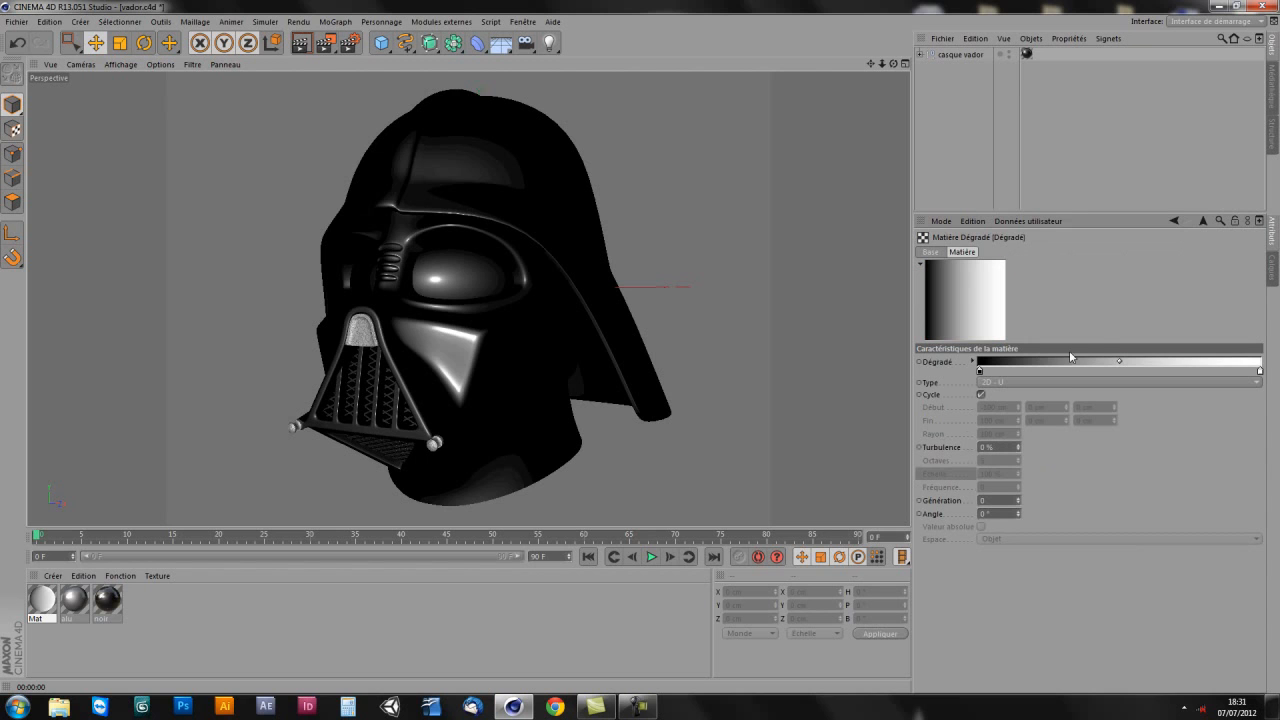
Step: Bring the gradient's black and white knots together at its middle and add a grey knot just beyond them
{"action": "left_click_drag", "start_coordinate": [979, 371], "coordinate": [1107, 369]}
{"action": "left_click_drag", "start_coordinate": [1262, 371], "coordinate": [1120, 372]}
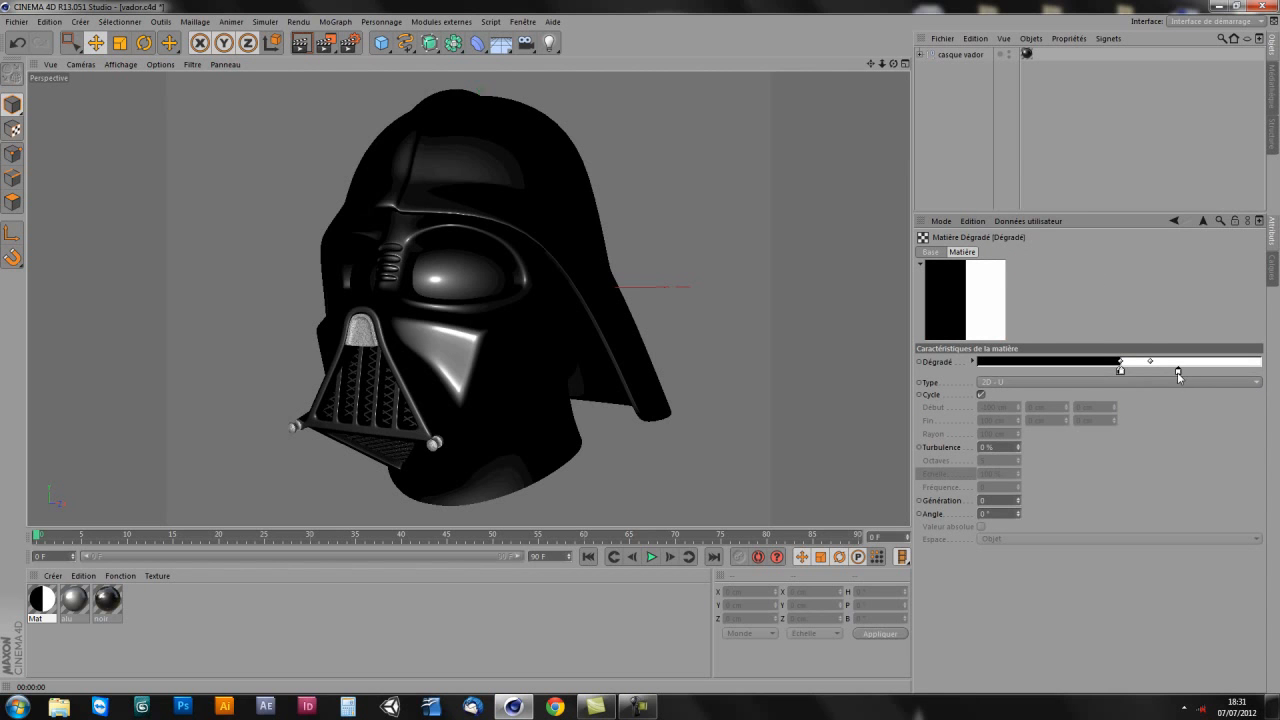
{"action": "double_click", "coordinate": [1178, 372]}
{"action": "left_click", "coordinate": [1147, 433]}
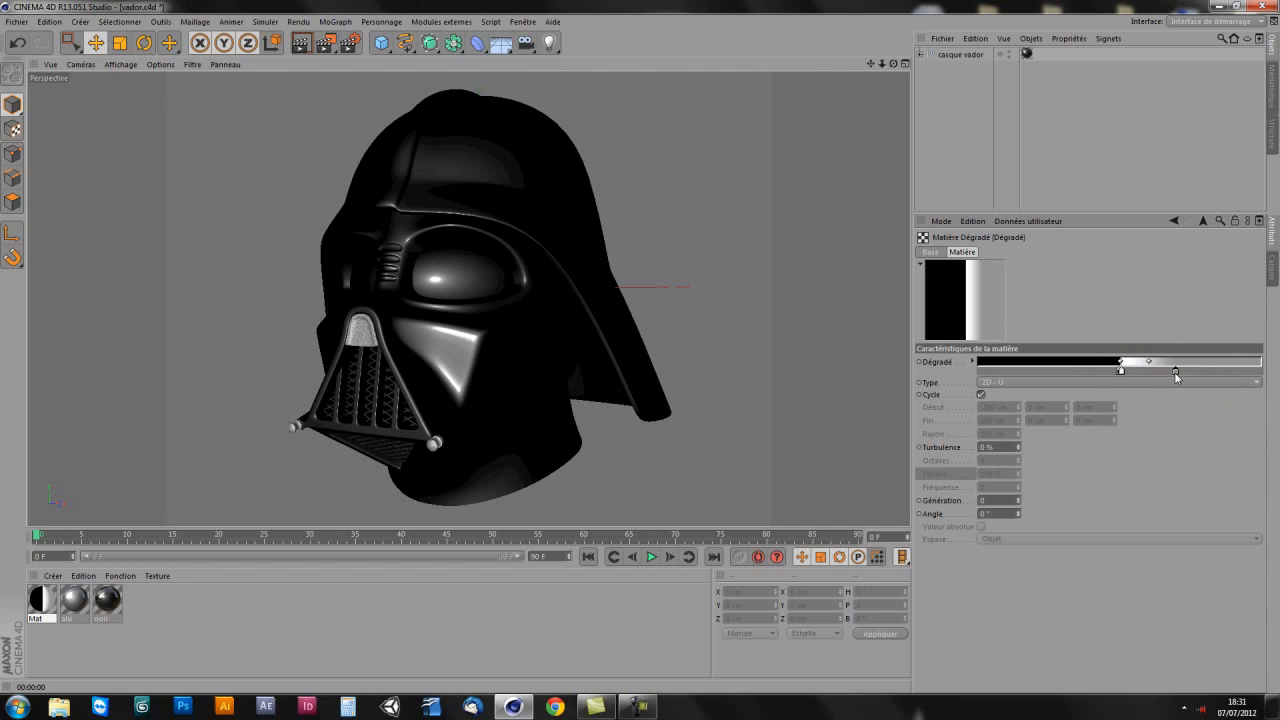
Step: Add a dark grey knot (RGB 80, 80, 80) to the gradient and place it at the far white-side end
{"action": "left_click", "coordinate": [1249, 374]}
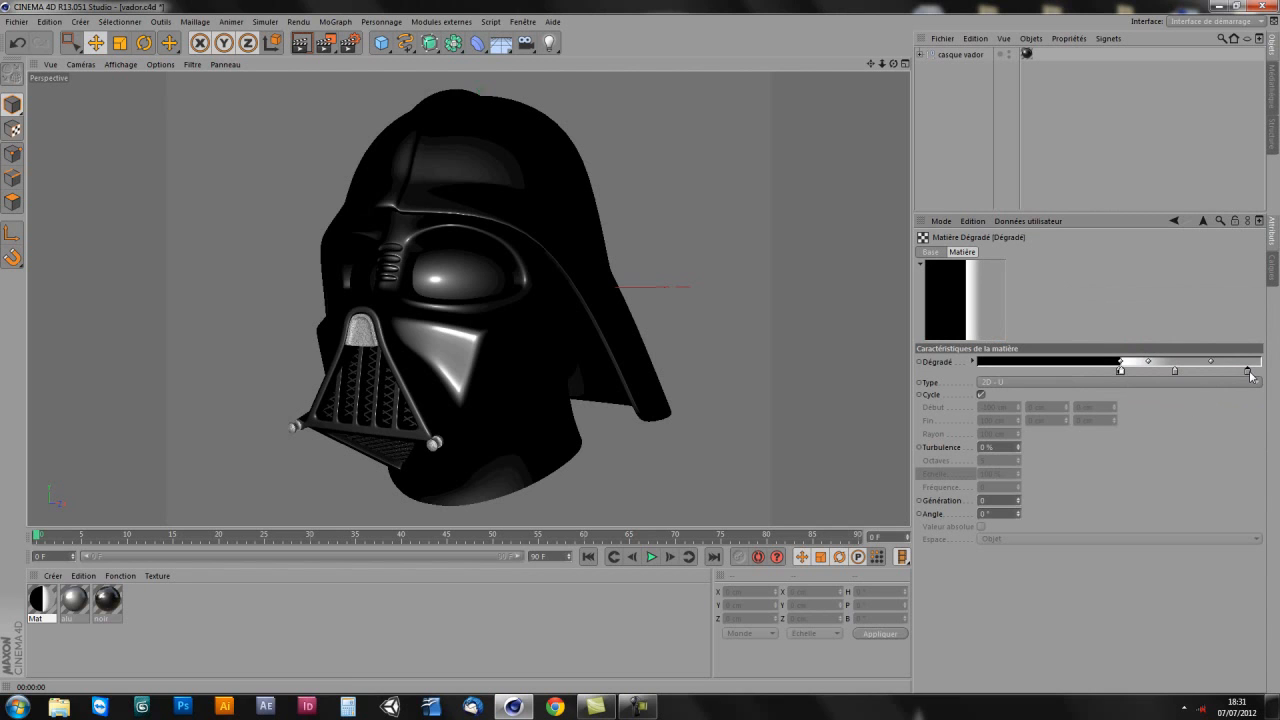
{"action": "double_click", "coordinate": [1251, 373]}
{"action": "left_click_drag", "start_coordinate": [1125, 373], "coordinate": [1088, 372]}
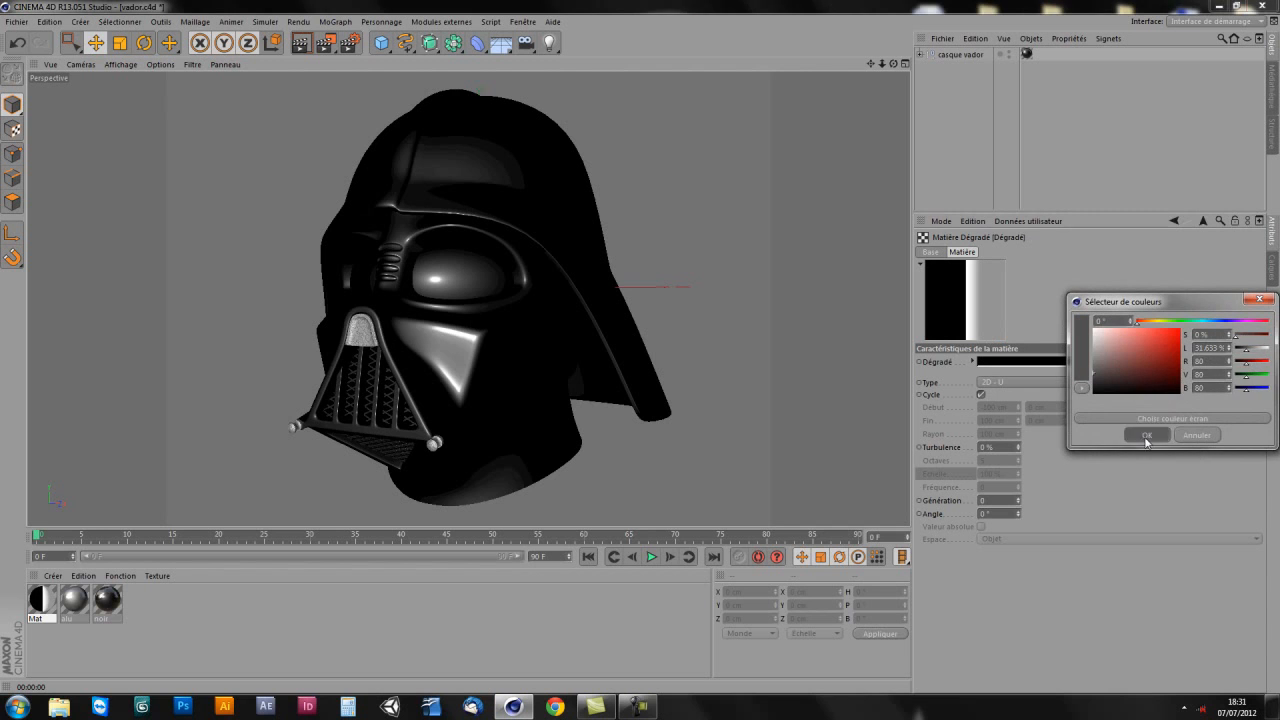
{"action": "left_click", "coordinate": [1147, 435]}
{"action": "left_click_drag", "start_coordinate": [1250, 373], "coordinate": [1268, 374]}
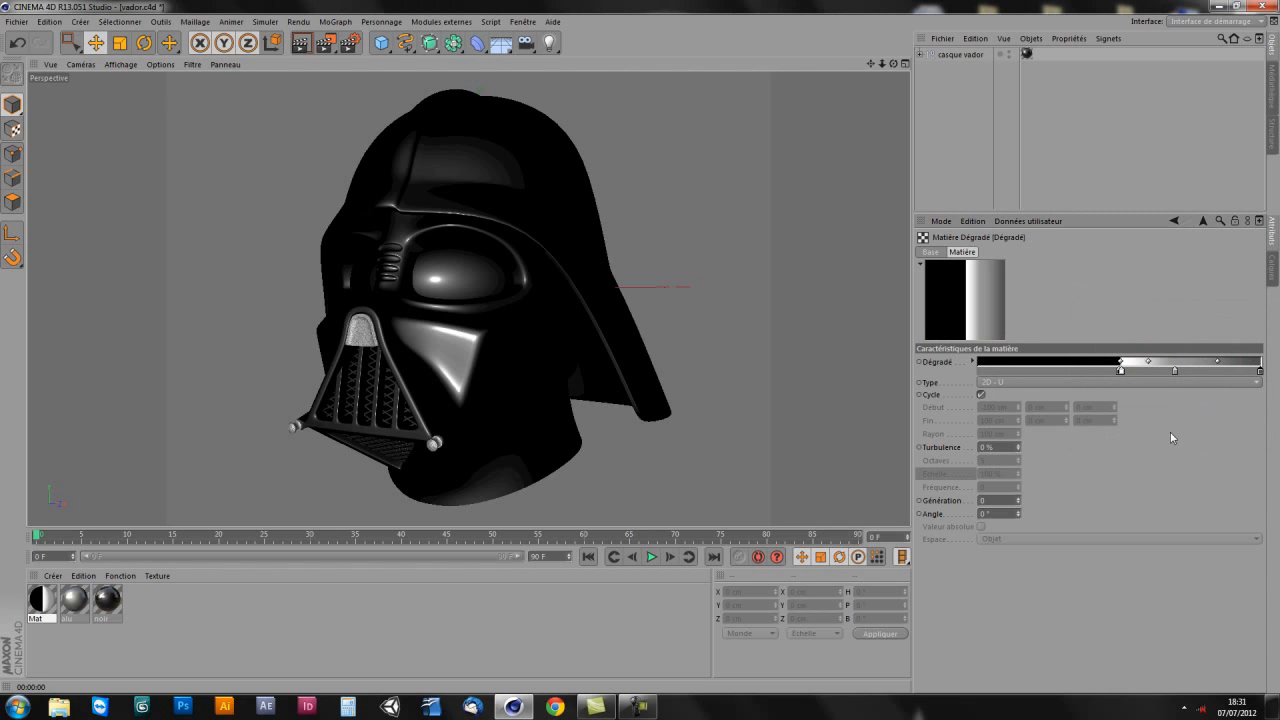
Step: Add a grey knot at about 30% along the gradient's black half and a near-black knot at its start
{"action": "left_click", "coordinate": [1060, 372]}
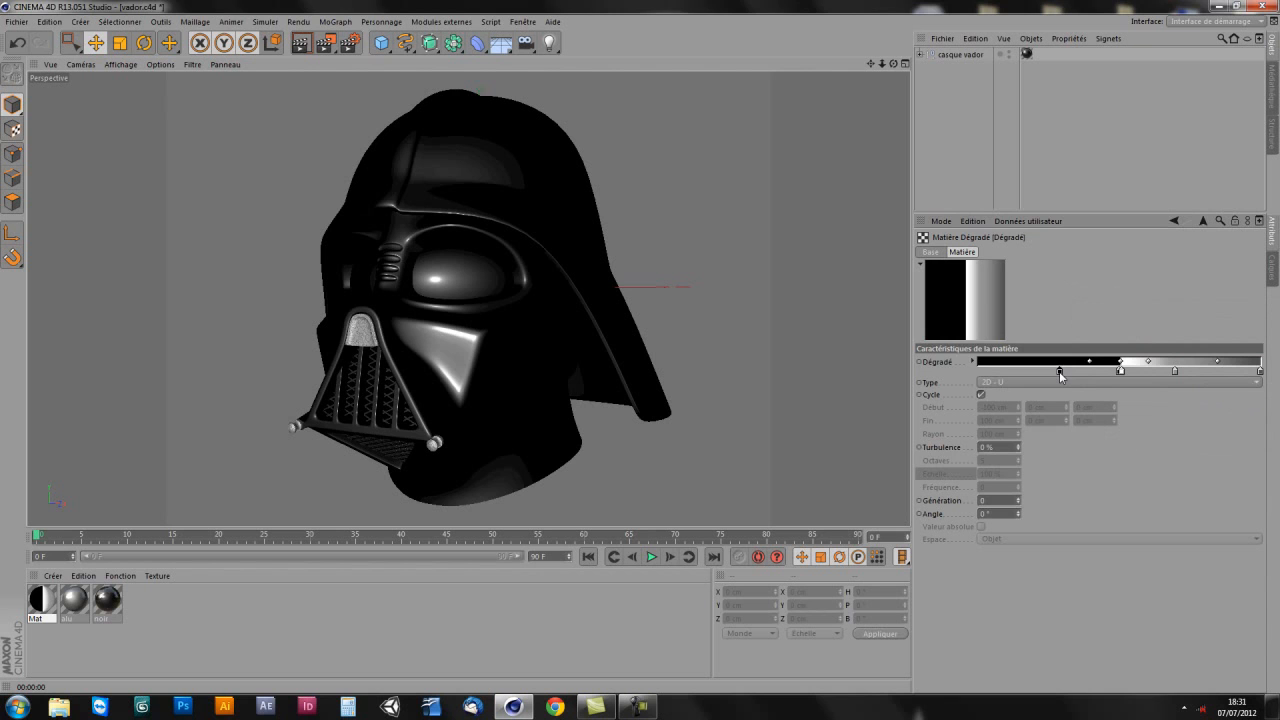
{"action": "double_click", "coordinate": [1060, 372]}
{"action": "left_click_drag", "start_coordinate": [1063, 302], "coordinate": [862, 323]}
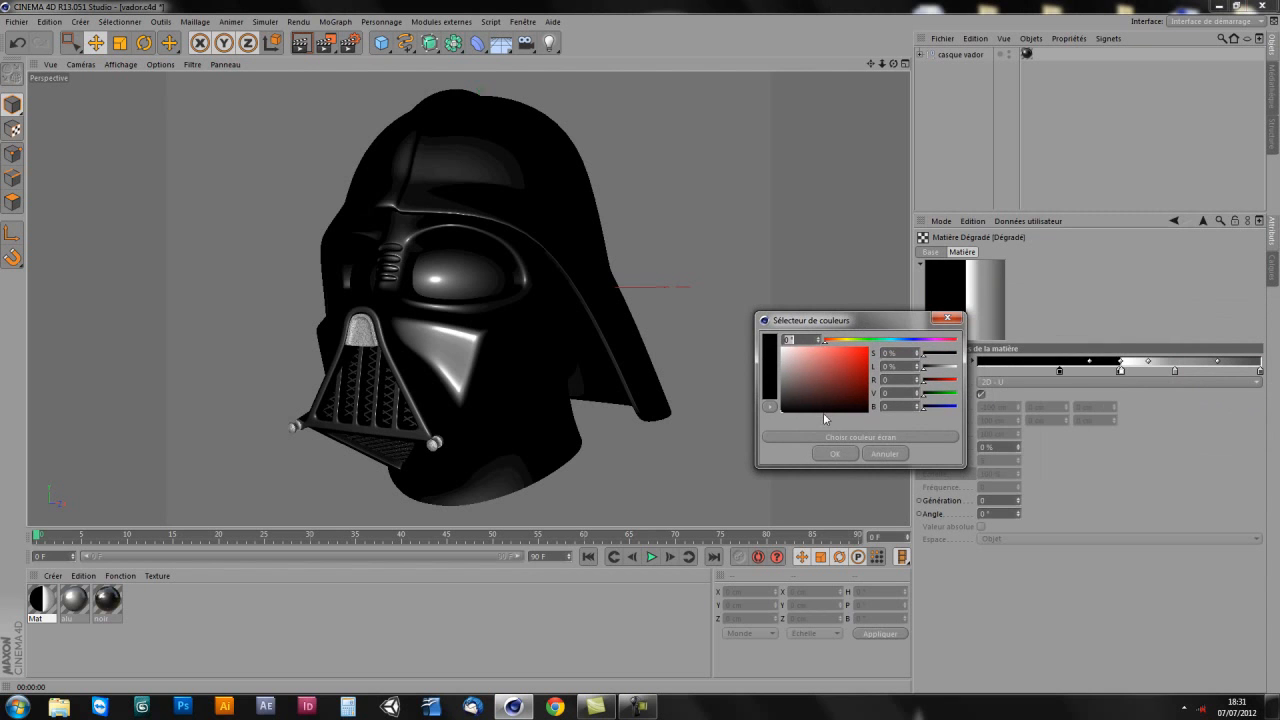
{"action": "left_click", "coordinate": [834, 453]}
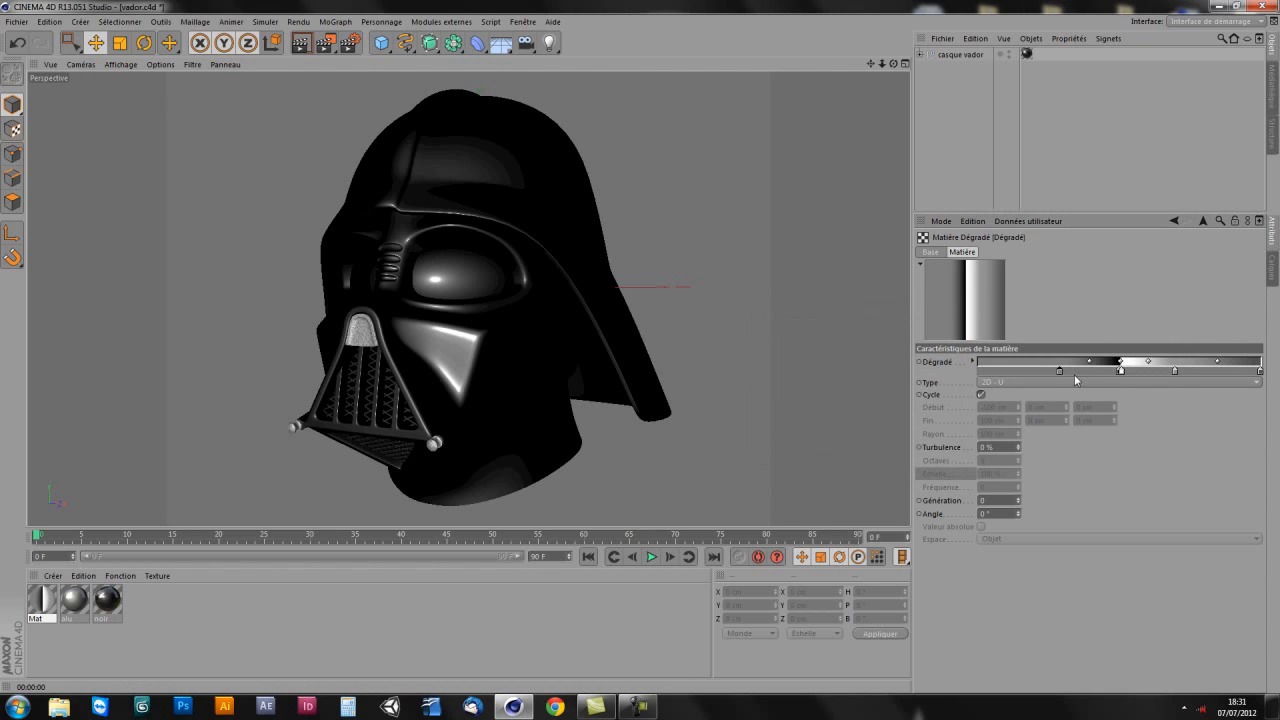
{"action": "double_click", "coordinate": [980, 371]}
{"action": "left_click_drag", "start_coordinate": [948, 384], "coordinate": [937, 412]}
{"action": "left_click", "coordinate": [953, 439]}
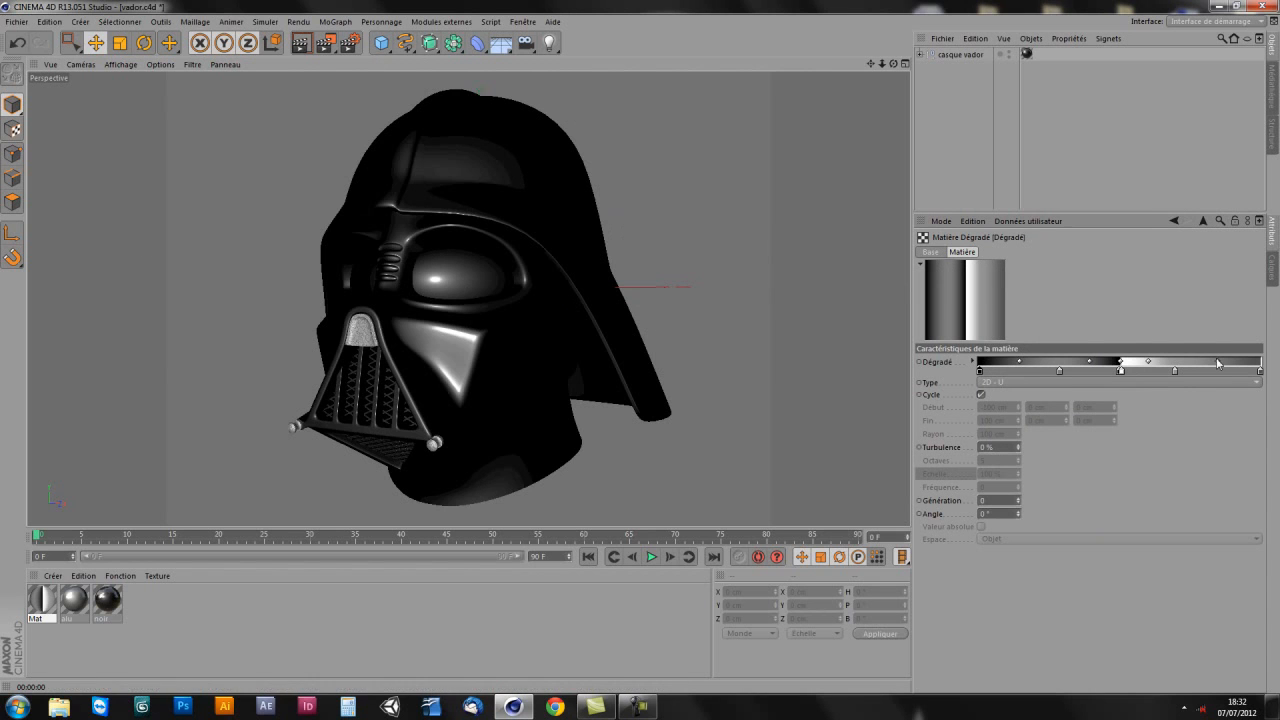
Step: Set the gradient's type to 2D - V, return to the material's luminescence settings and give the object list more height
{"action": "left_click", "coordinate": [1019, 384]}
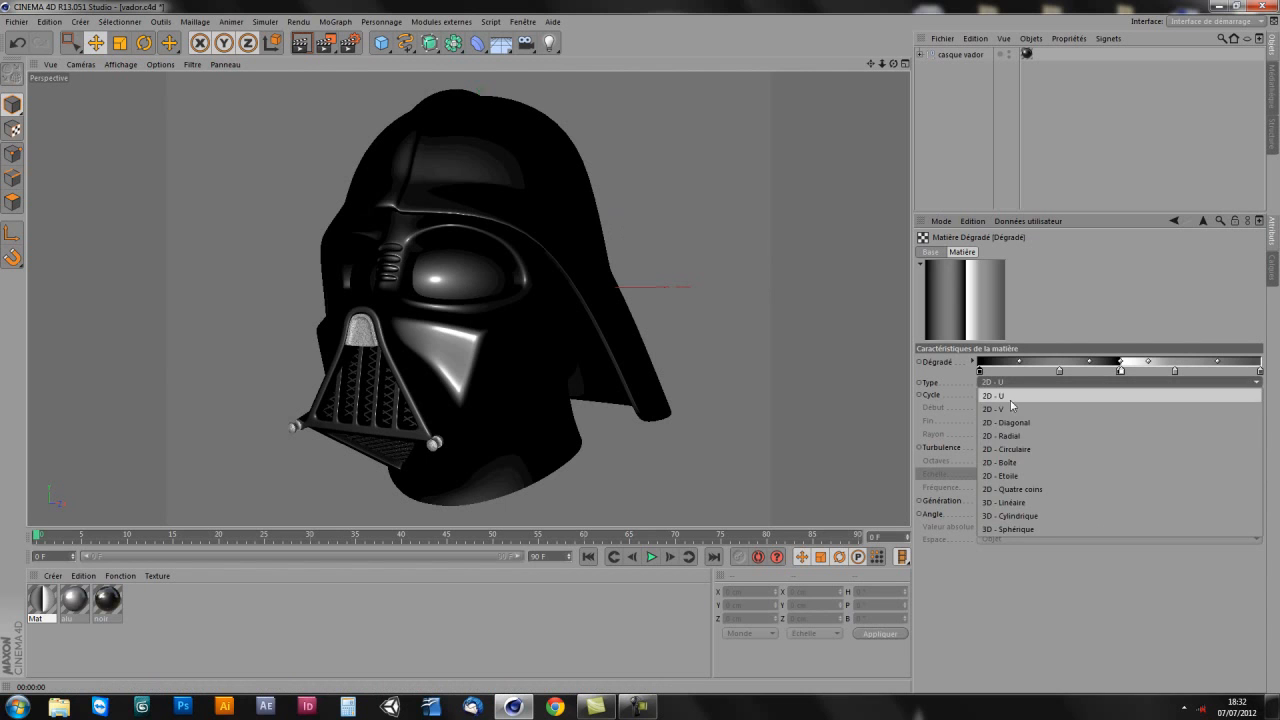
{"action": "left_click", "coordinate": [1011, 412]}
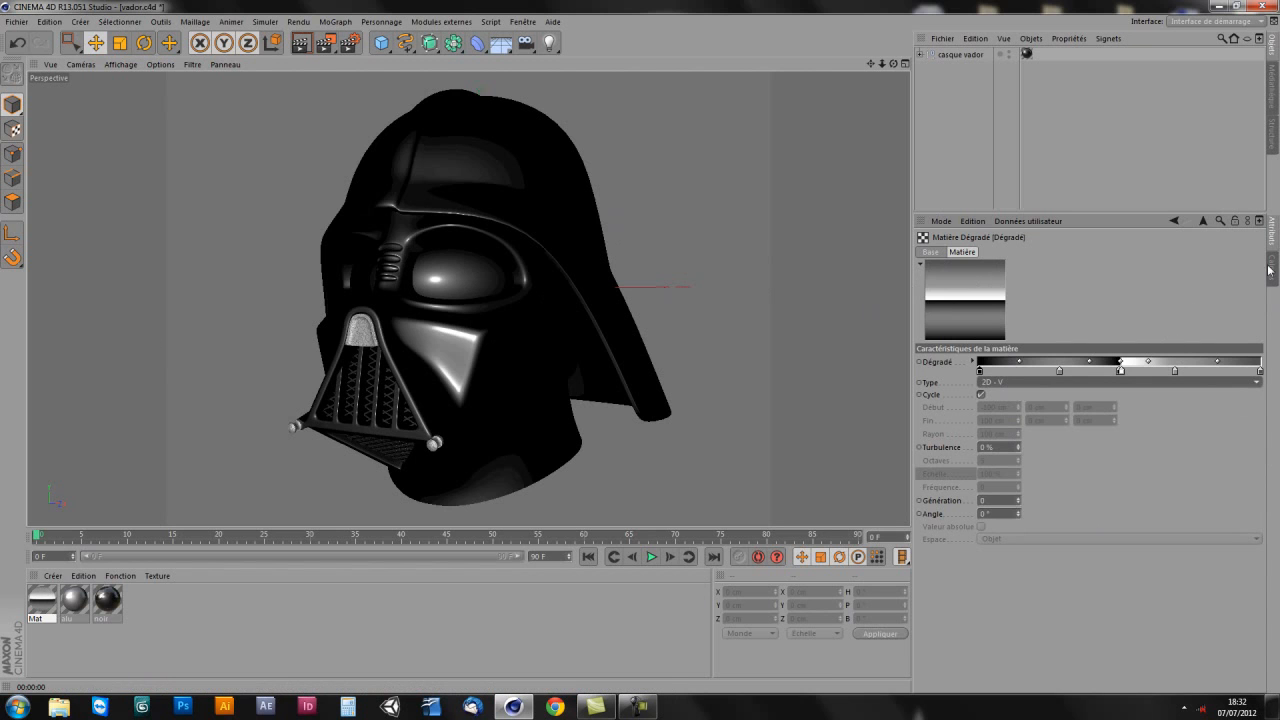
{"action": "left_click", "coordinate": [1204, 220]}
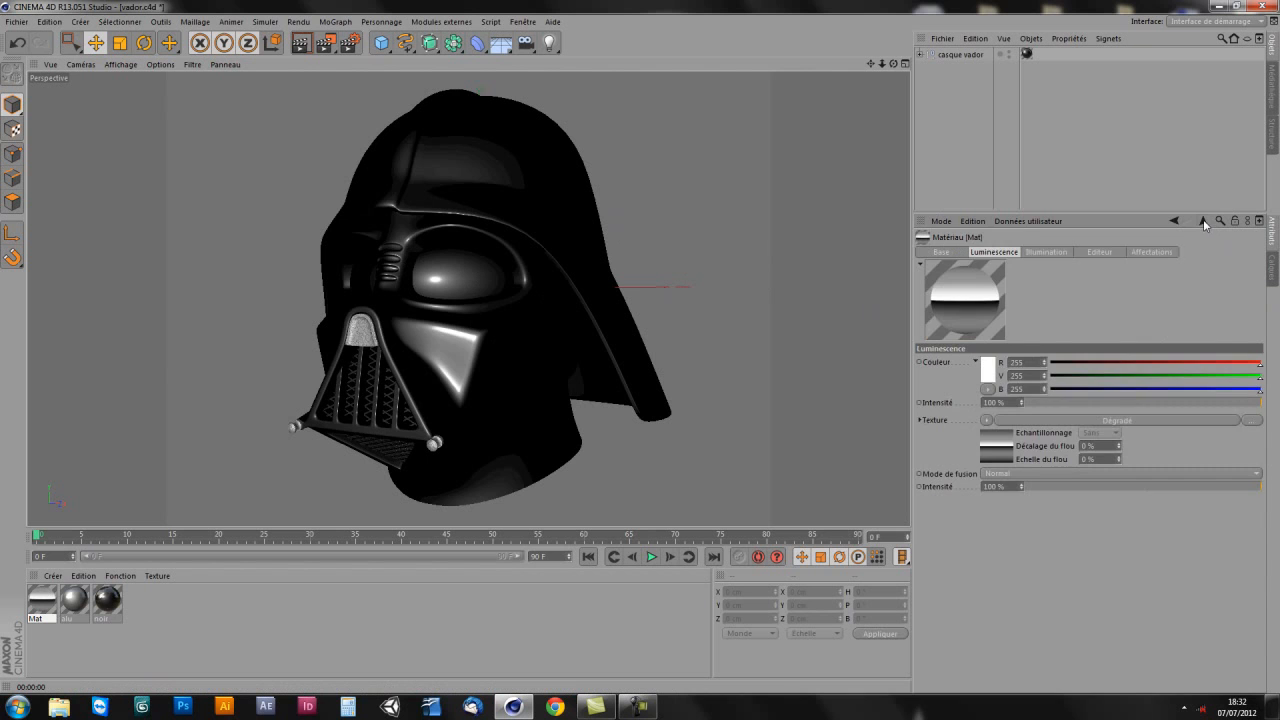
{"action": "left_click_drag", "start_coordinate": [1176, 209], "coordinate": [1176, 352]}
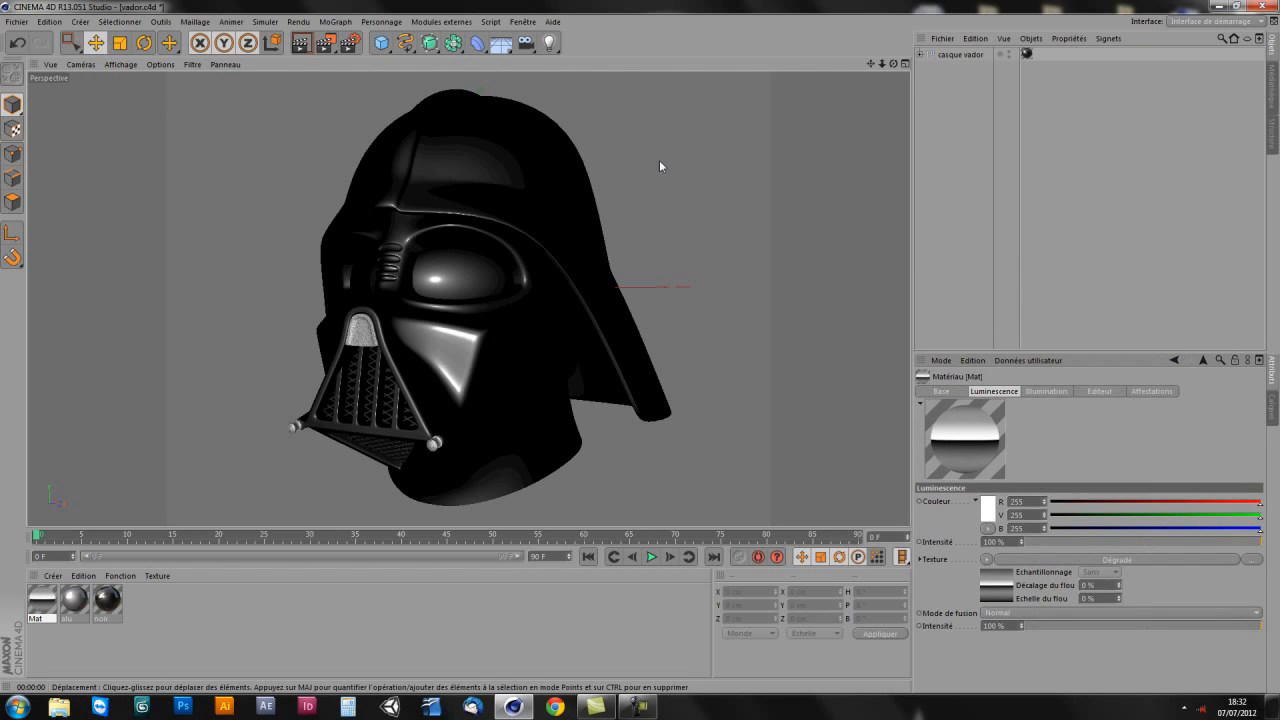
Step: Add a Ciel object to the scene and apply the gradient material Mat to it
{"action": "left_click", "coordinate": [506, 45]}
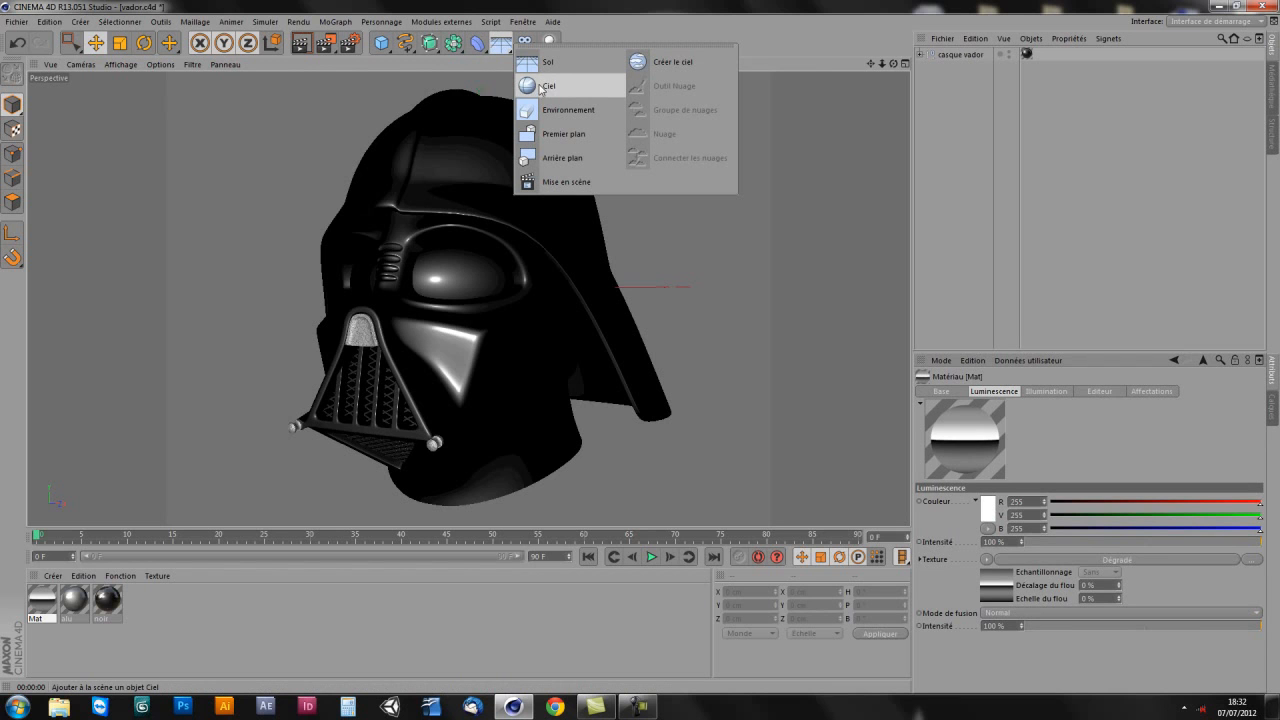
{"action": "left_click", "coordinate": [548, 88]}
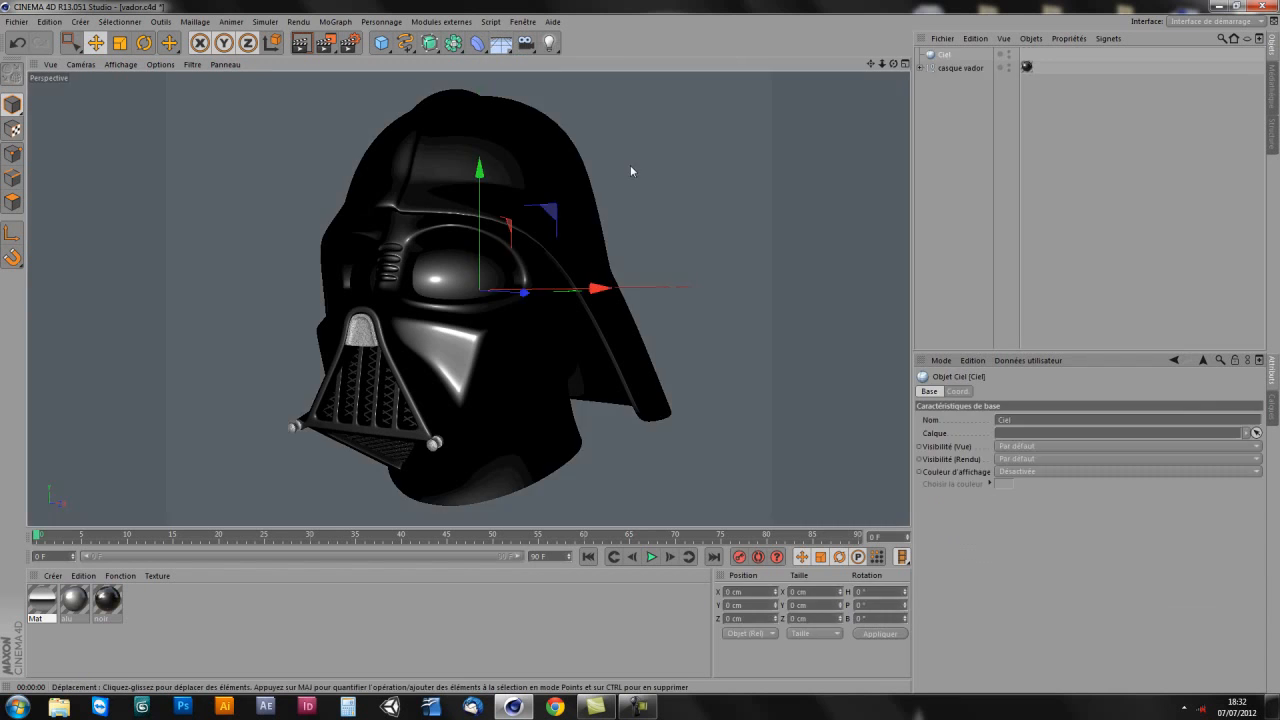
{"action": "left_click_drag", "start_coordinate": [42, 601], "coordinate": [949, 58]}
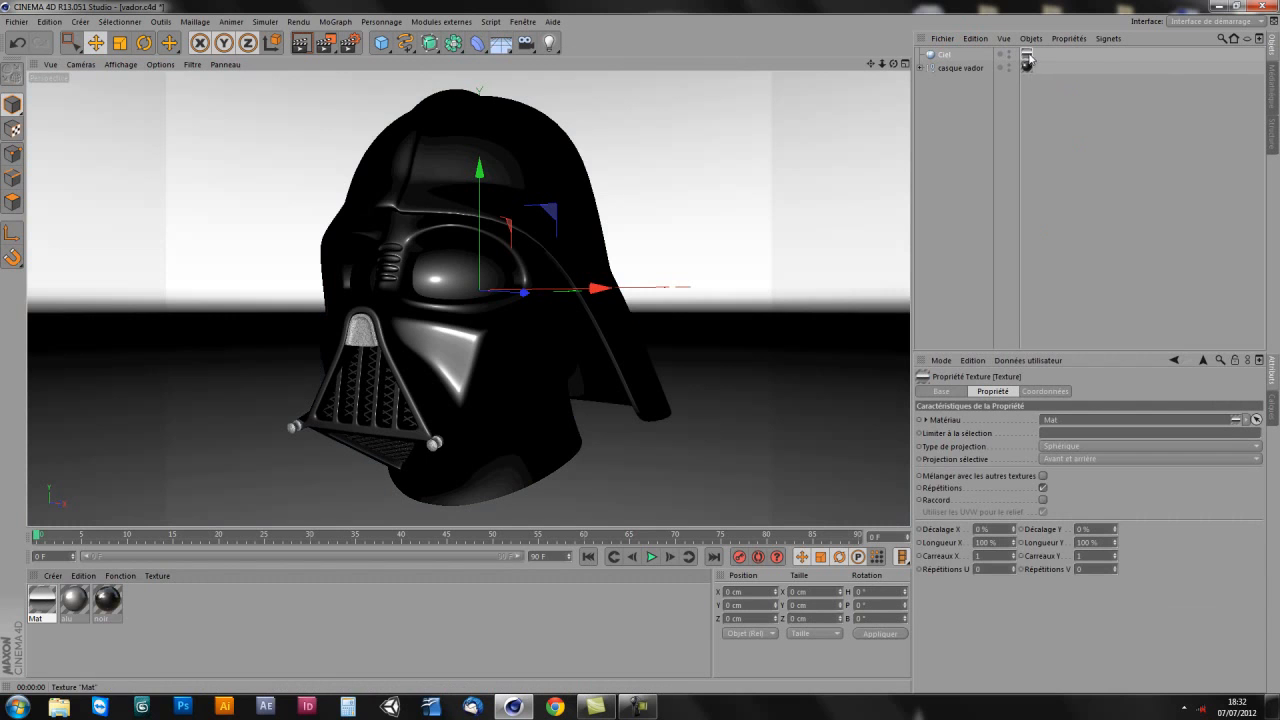
Step: Rename the gradient material as ciel
{"action": "left_click", "coordinate": [38, 612]}
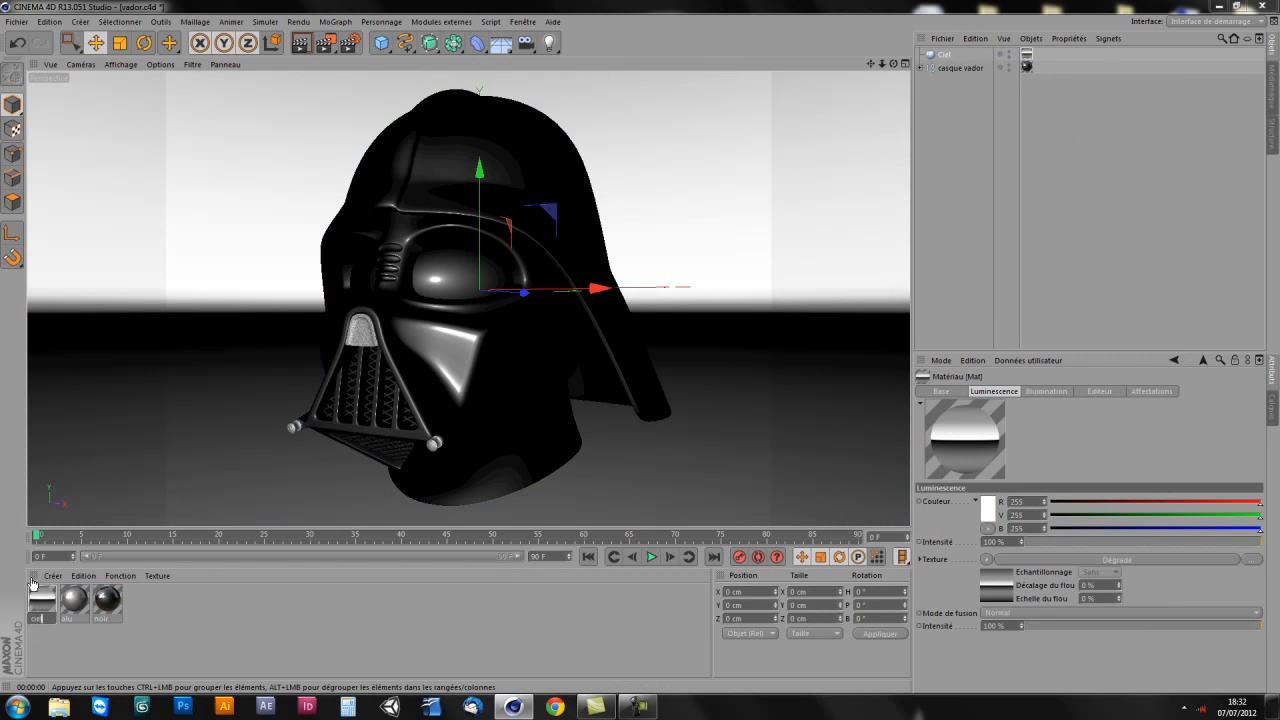
{"action": "type", "text": "ciel"}
{"action": "key", "text": "Return"}
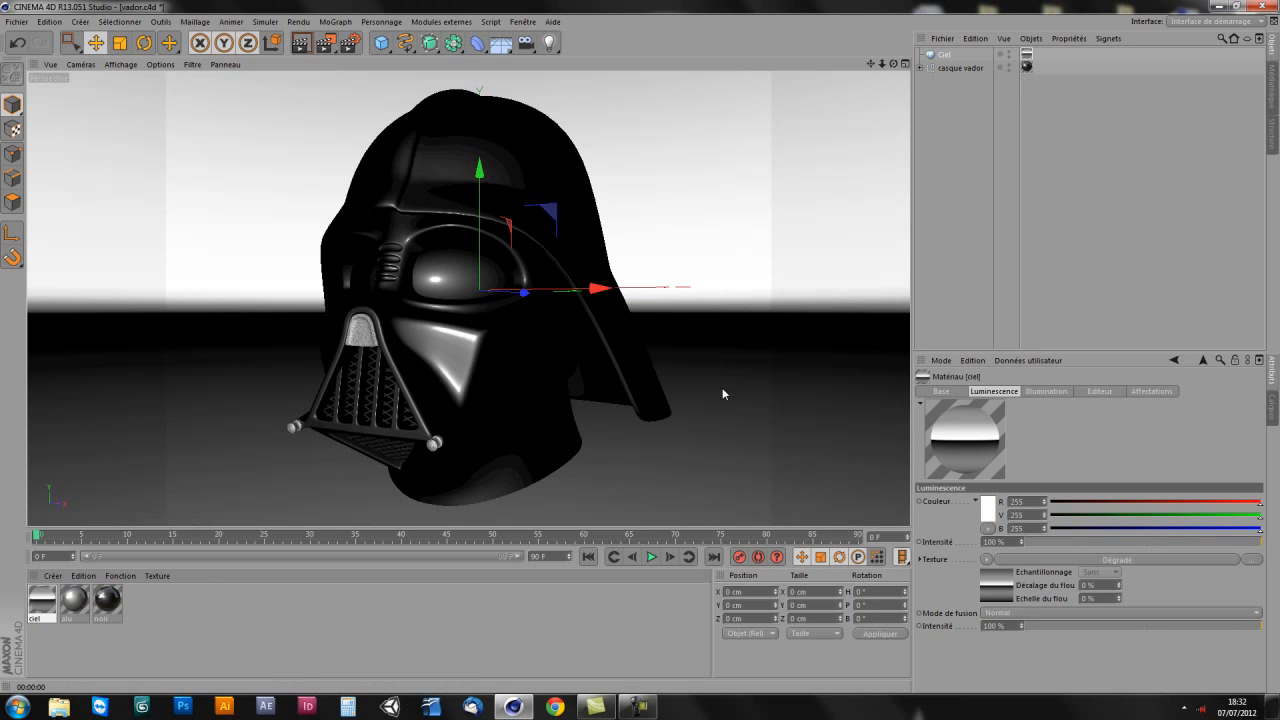
Step: Add a Rendu property to the Ciel object and disable its Visibilité (caméra)
{"action": "left_click_drag", "start_coordinate": [602, 372], "coordinate": [571, 360], "text": "alt"}
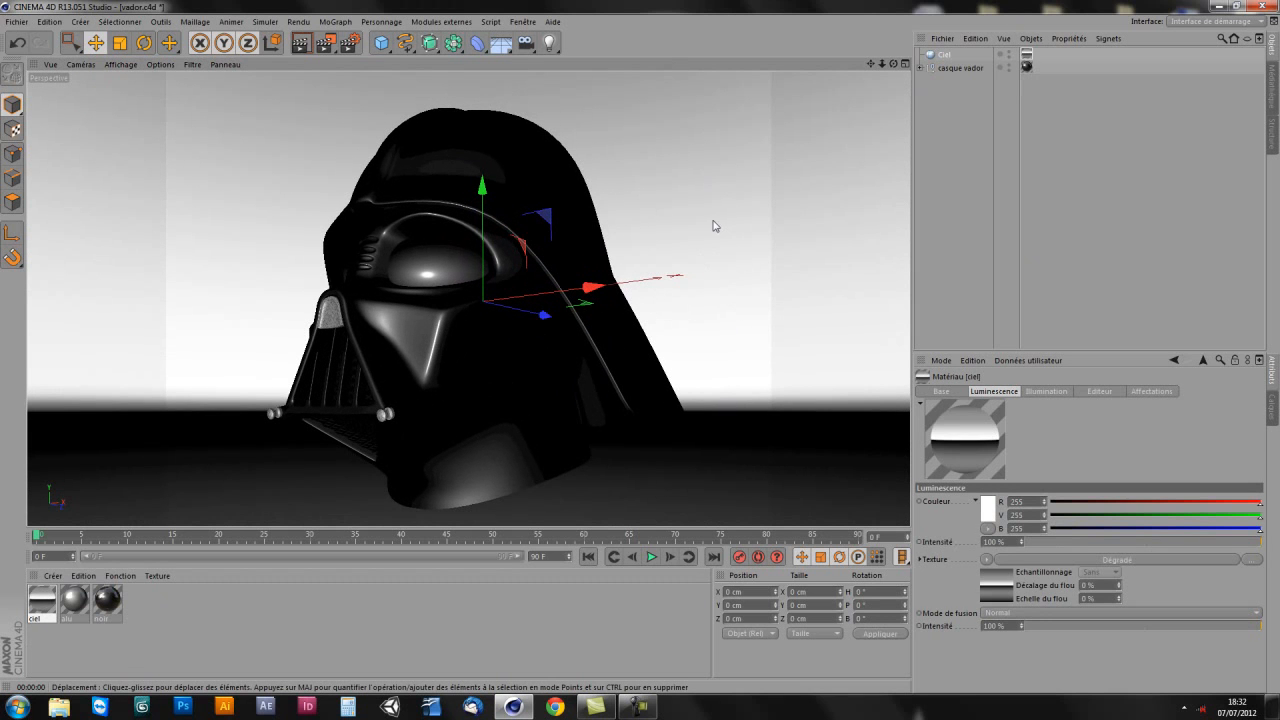
{"action": "left_click", "coordinate": [940, 56]}
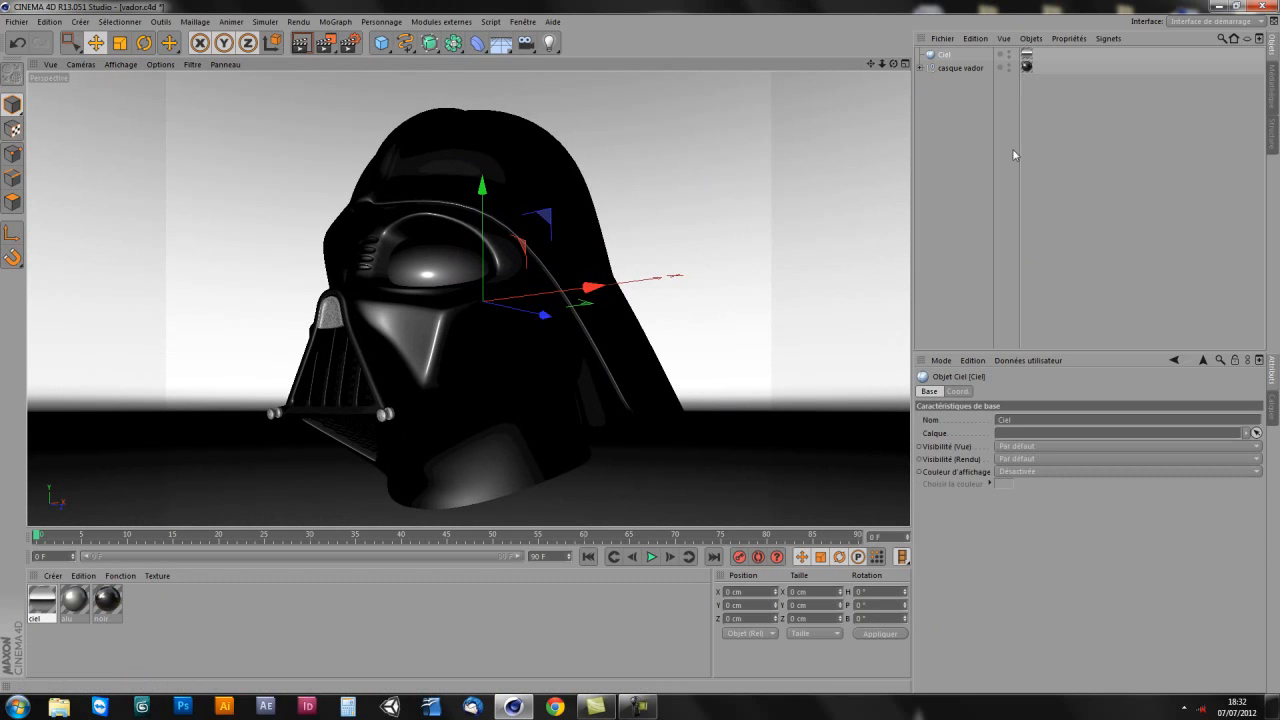
{"action": "right_click", "coordinate": [946, 55]}
{"action": "mouse_move", "coordinate": [995, 64]}
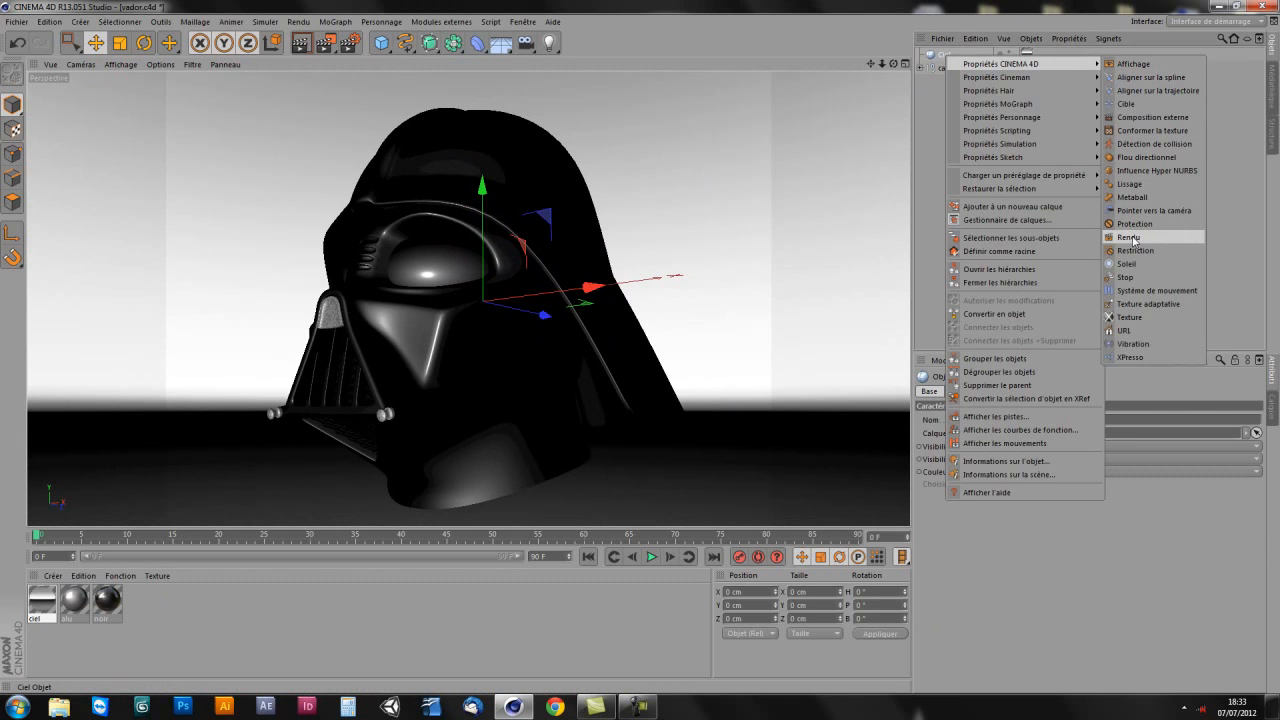
{"action": "left_click", "coordinate": [1130, 237]}
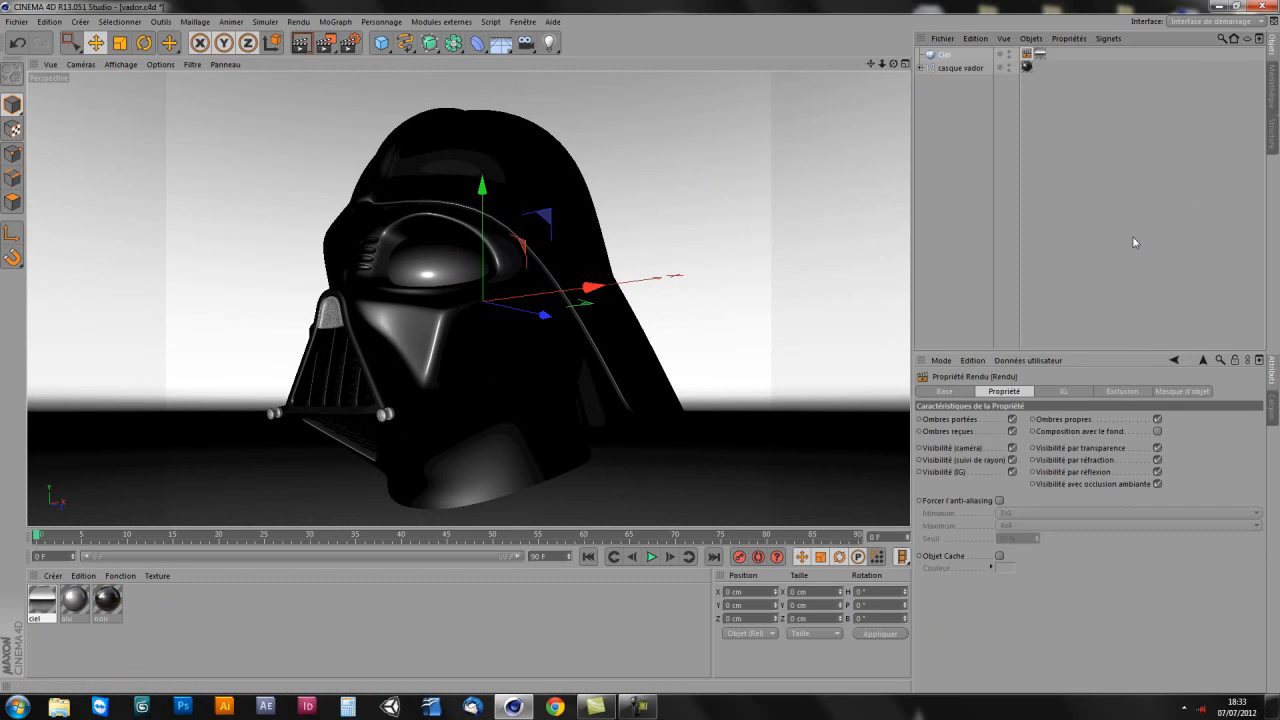
{"action": "left_click", "coordinate": [1012, 447]}
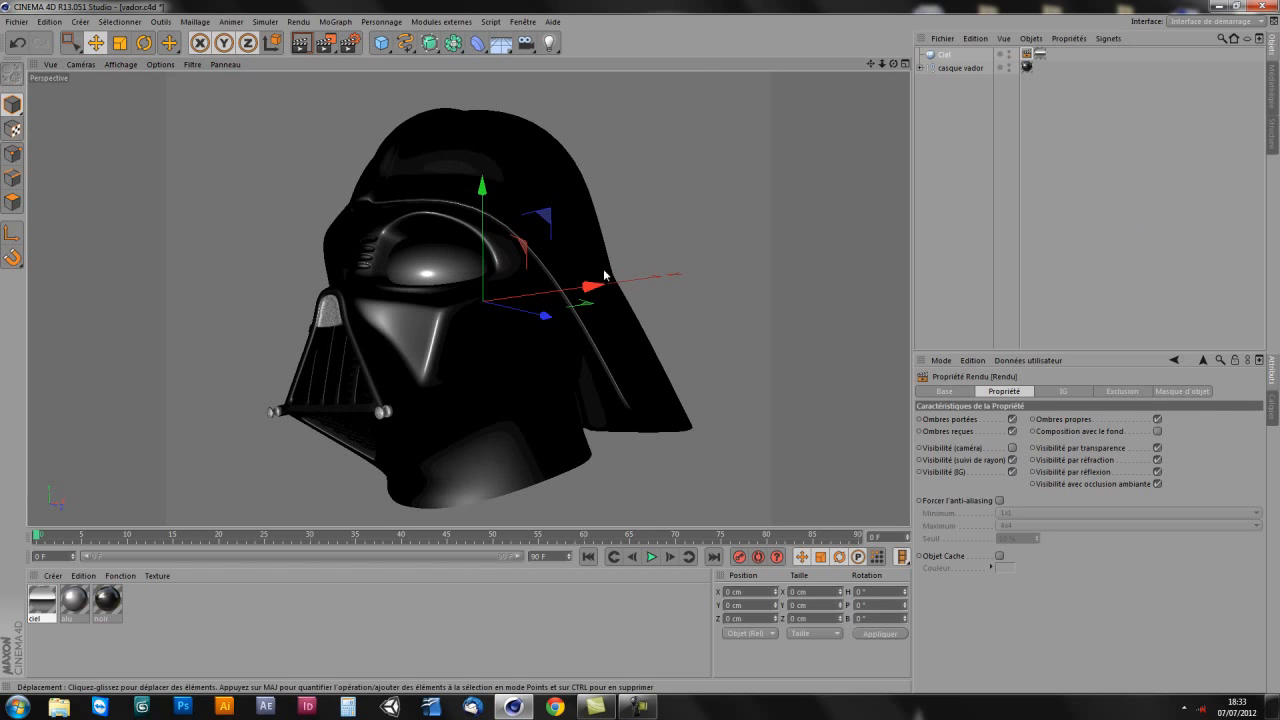
Step: Turn on the interactive render region and enlarge it over most of the helmet
{"action": "left_click_drag", "start_coordinate": [349, 42], "coordinate": [389, 143]}
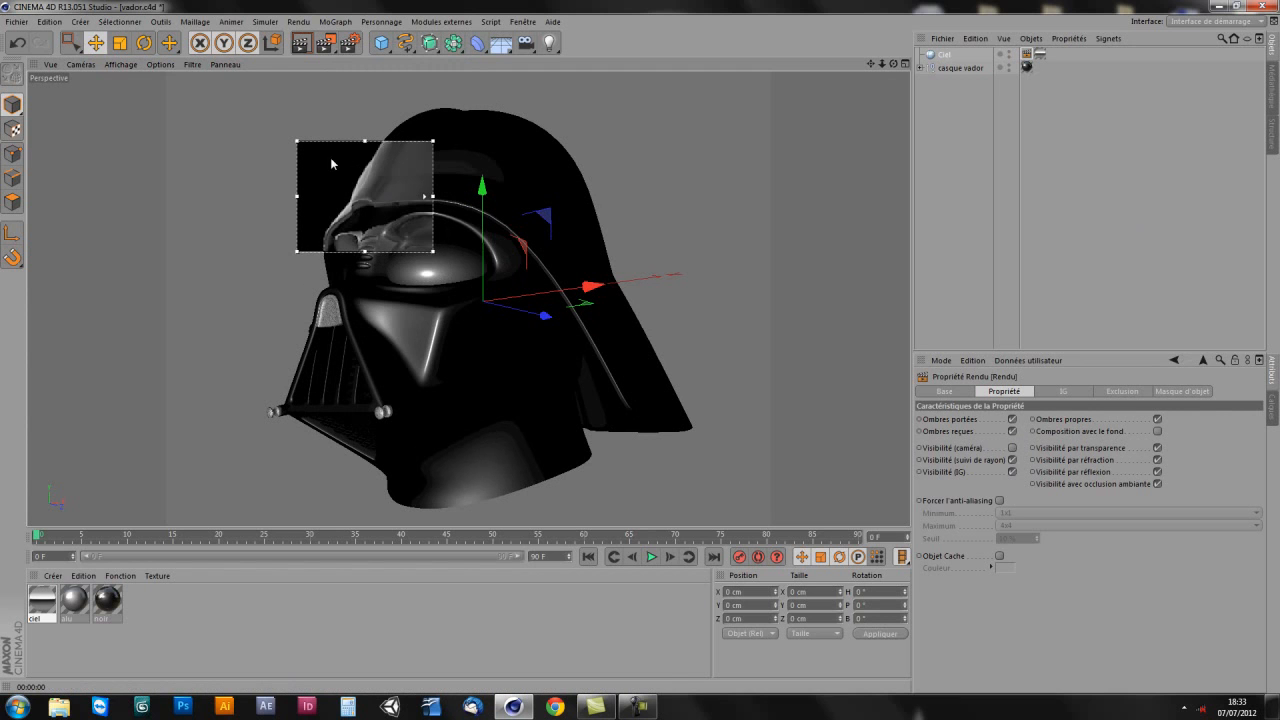
{"action": "left_click_drag", "start_coordinate": [443, 261], "coordinate": [656, 463]}
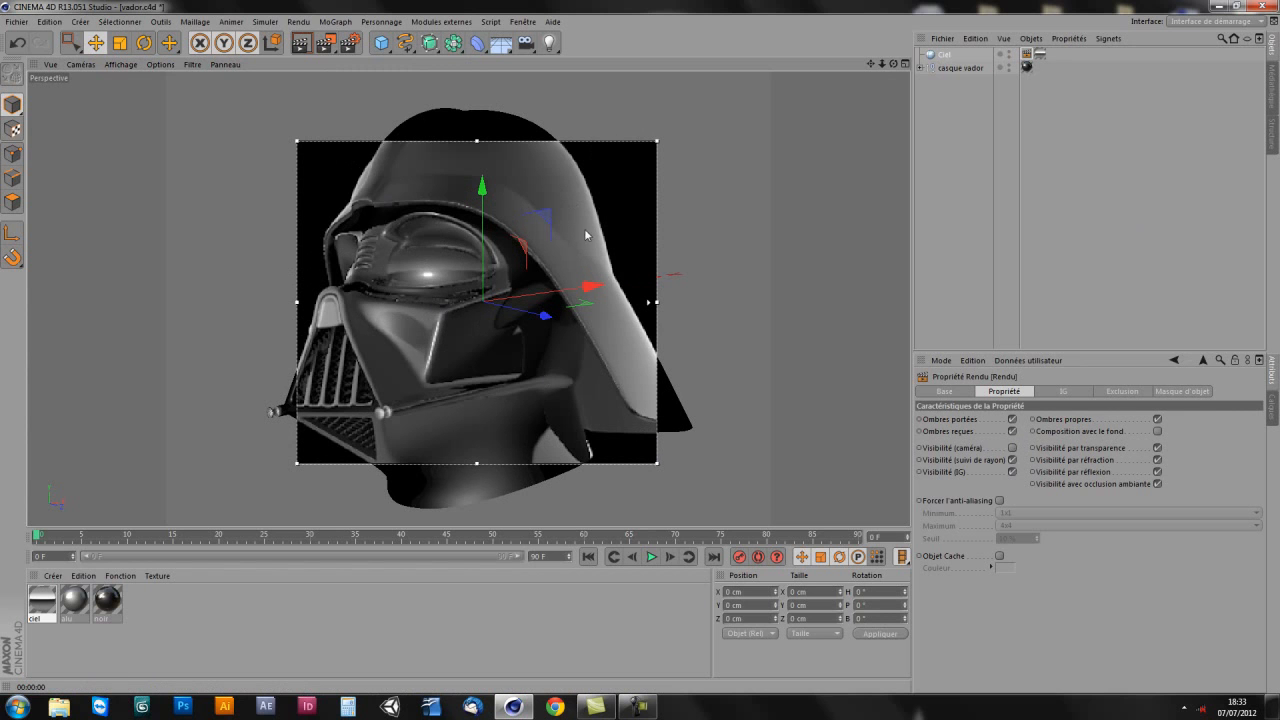
Step: Set the grey knot of the noir material's Fresnel reflection gradient to black and move it inward to about 80%
{"action": "left_click", "coordinate": [110, 608]}
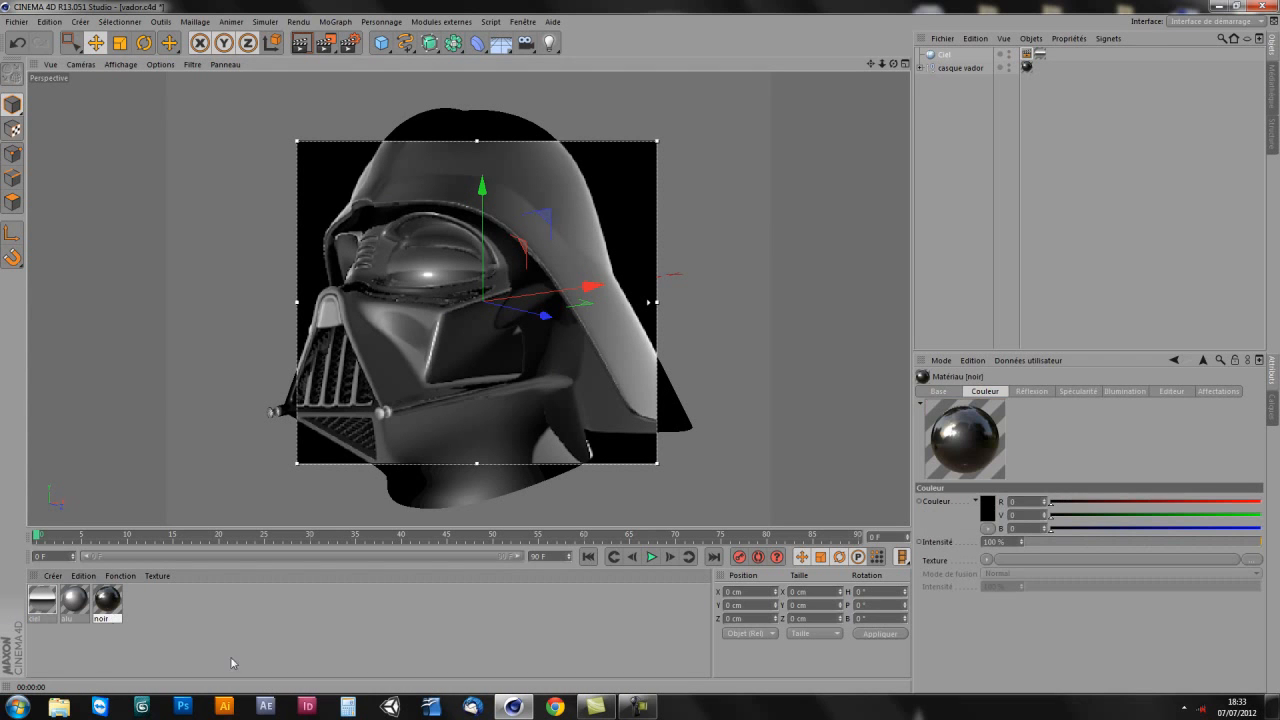
{"action": "left_click", "coordinate": [1031, 392]}
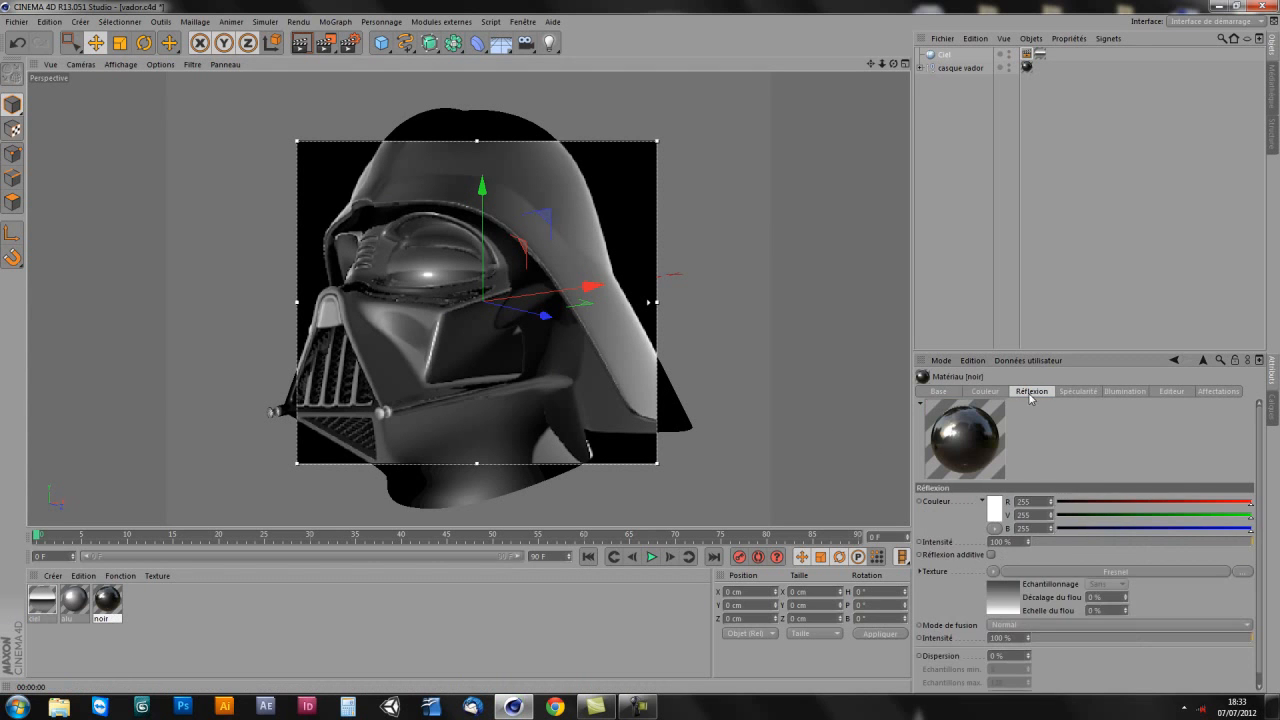
{"action": "left_click", "coordinate": [1001, 601]}
{"action": "double_click", "coordinate": [1260, 536]}
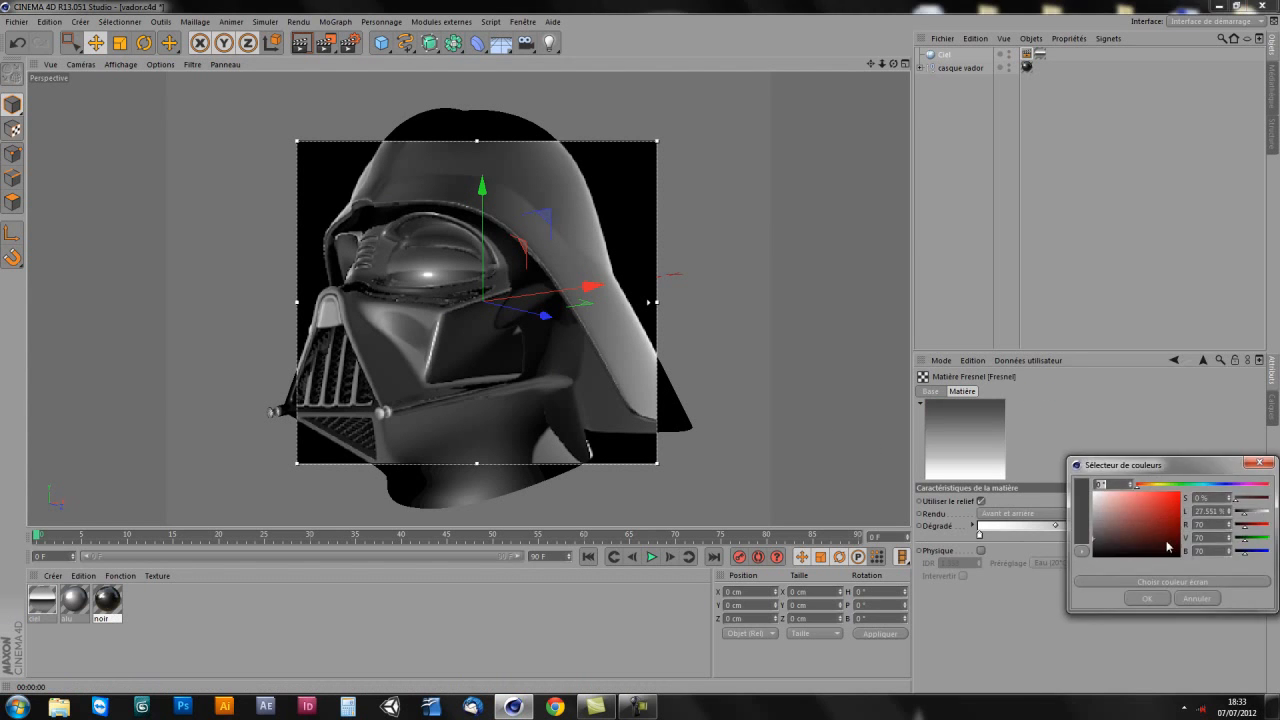
{"action": "left_click", "coordinate": [1144, 598]}
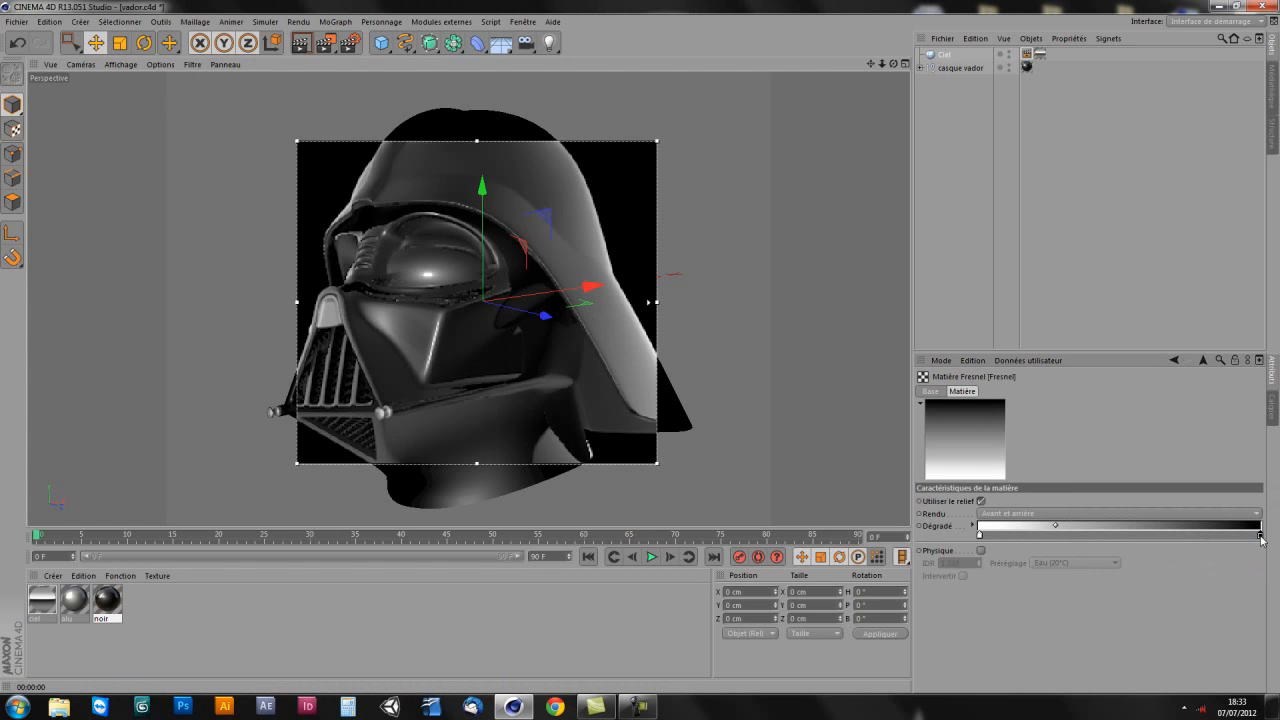
{"action": "left_click_drag", "start_coordinate": [1261, 538], "coordinate": [1212, 541]}
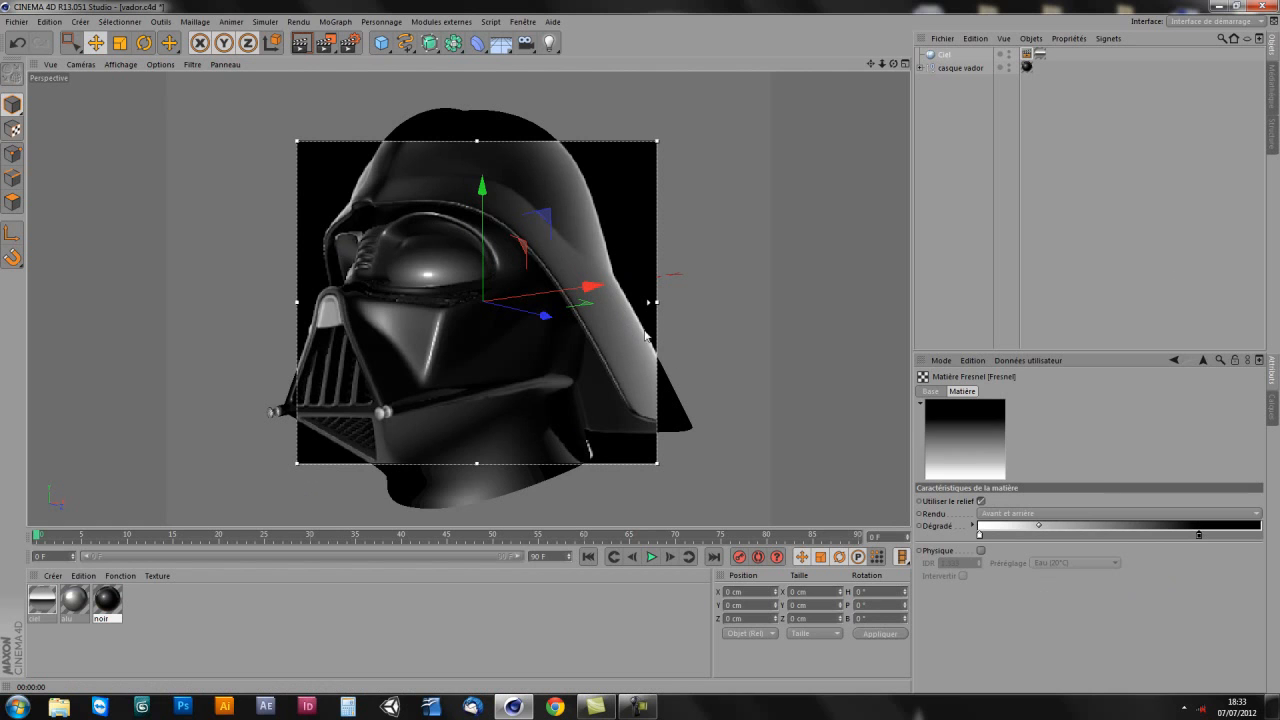
{"action": "left_click", "coordinate": [1204, 361]}
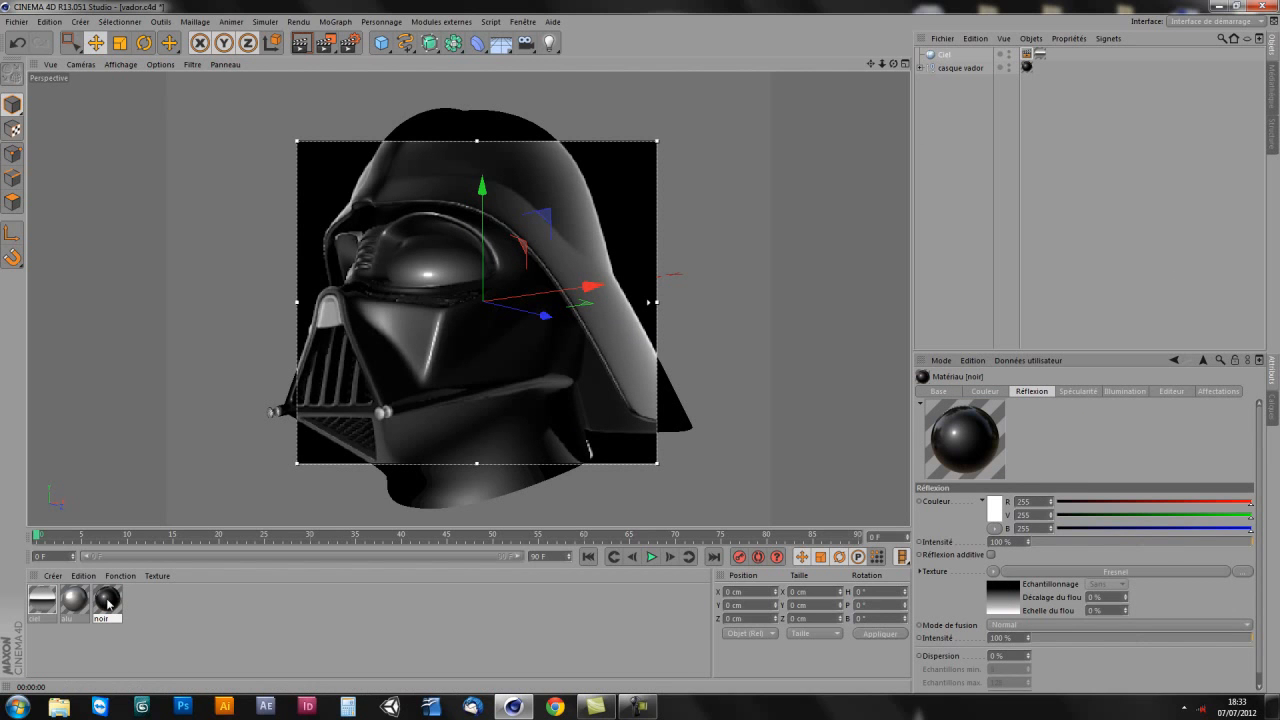
Step: Widen the interactive render region past both sides of the helmet and lower its render quality
{"action": "left_click", "coordinate": [349, 42]}
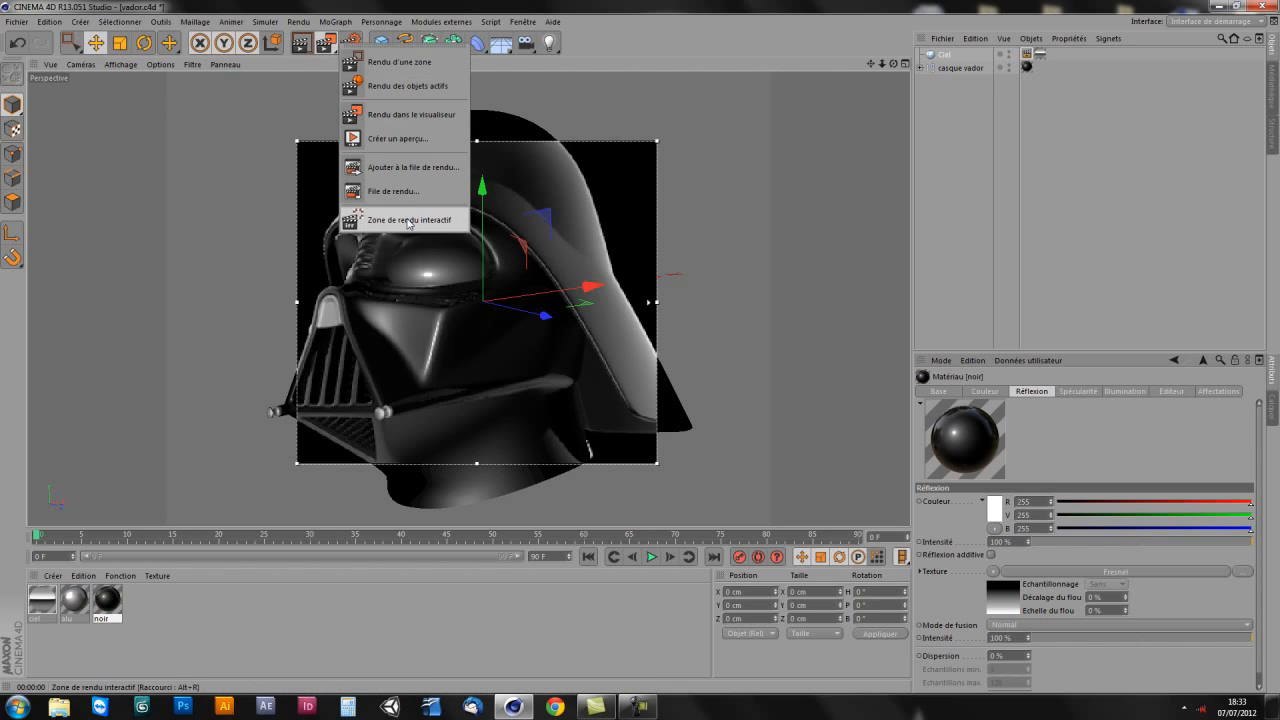
{"action": "left_click", "coordinate": [408, 220]}
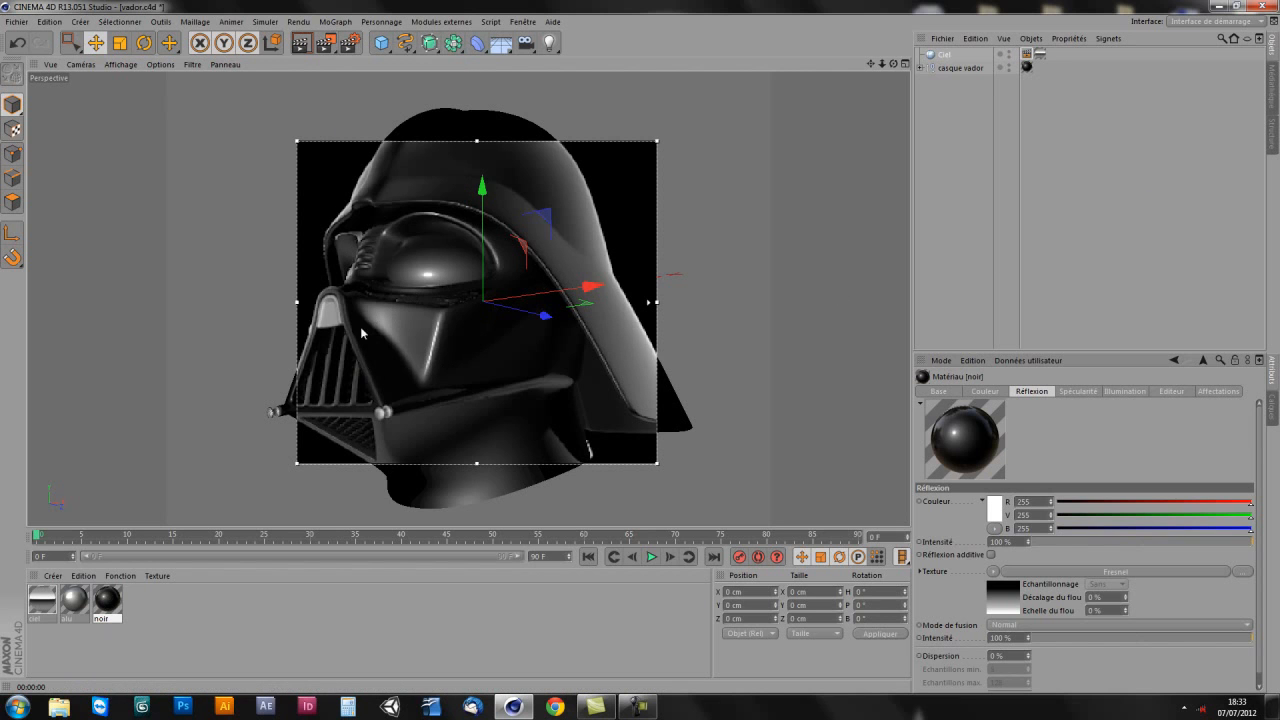
{"action": "left_click_drag", "start_coordinate": [296, 302], "coordinate": [212, 302]}
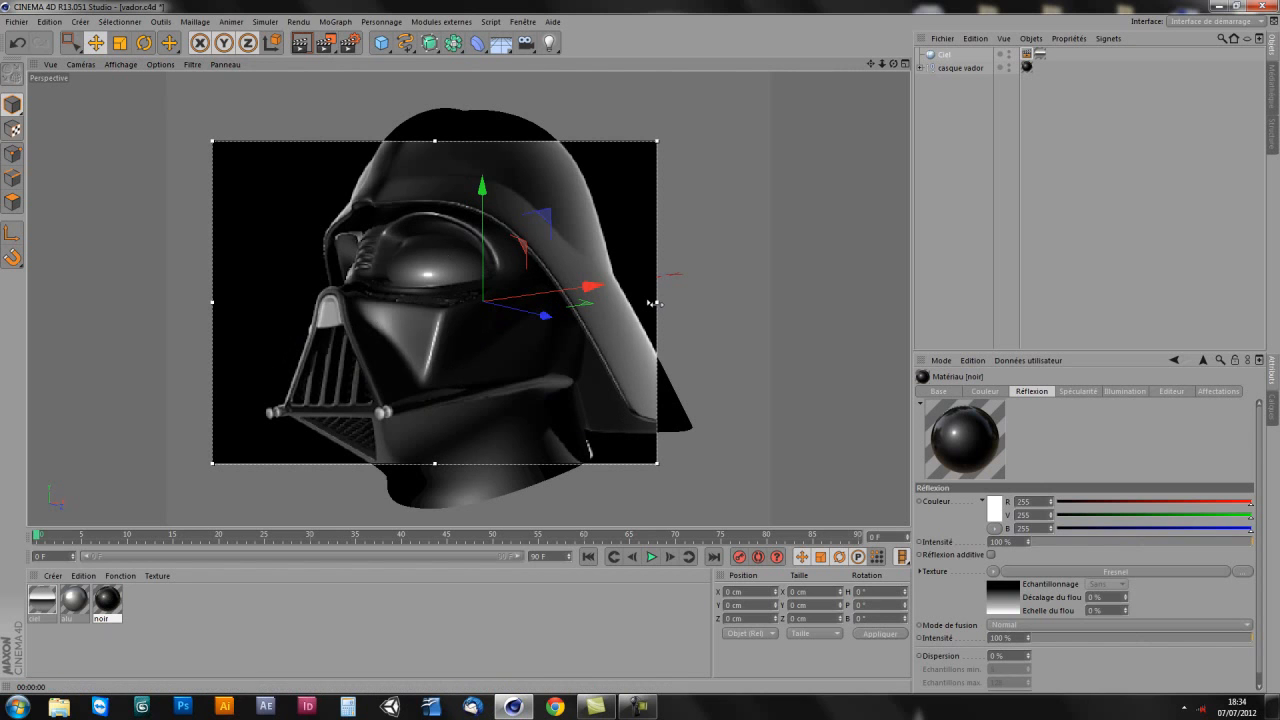
{"action": "left_click_drag", "start_coordinate": [675, 302], "coordinate": [745, 322]}
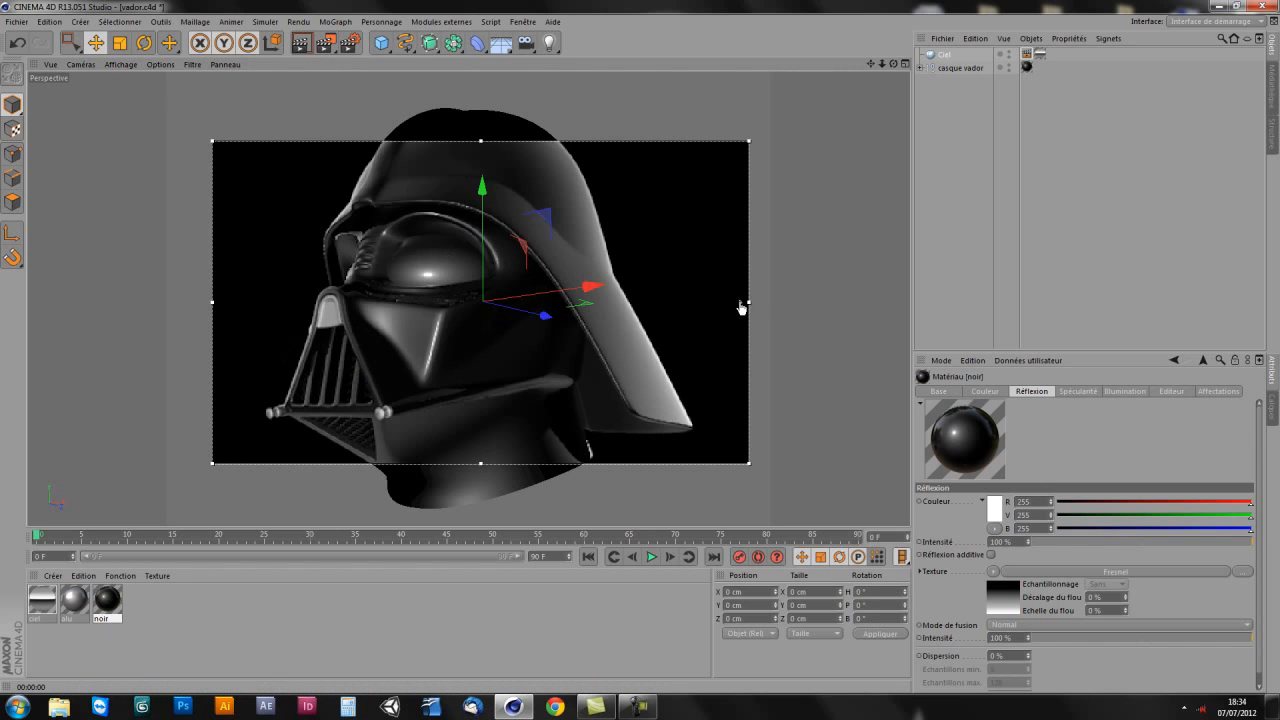
{"action": "left_click_drag", "start_coordinate": [741, 366], "coordinate": [741, 365]}
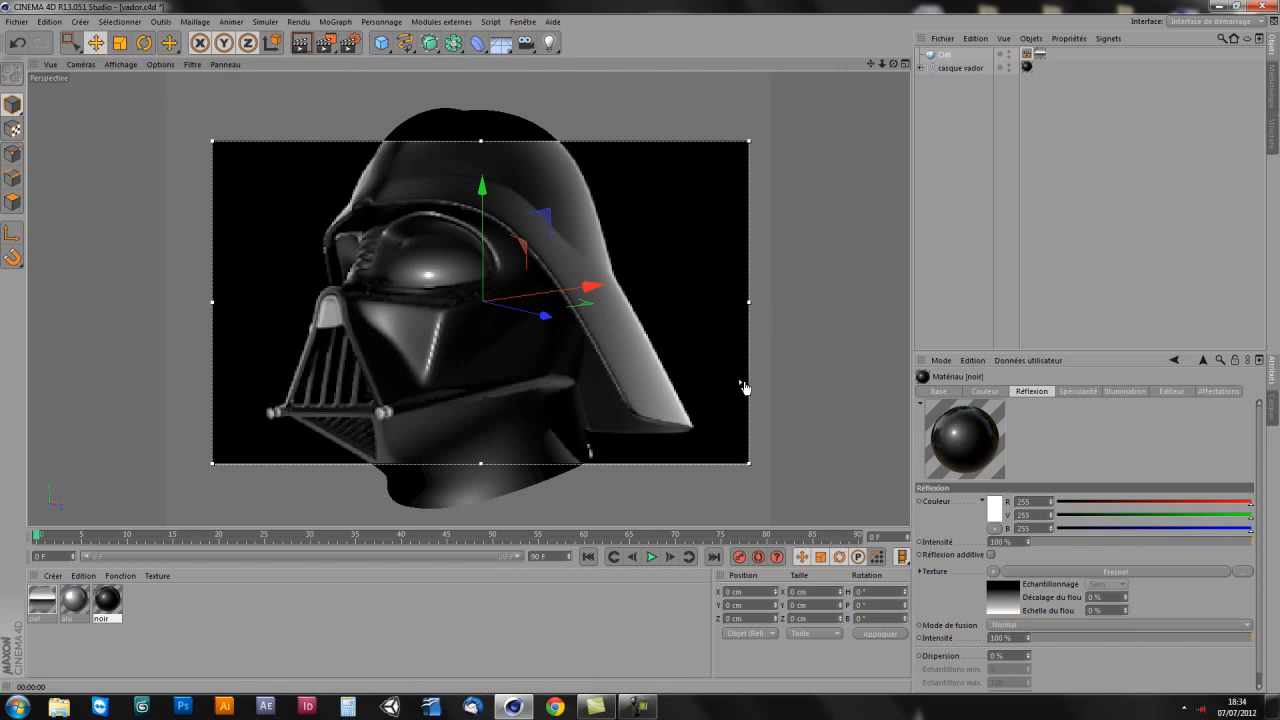
{"action": "mouse_move", "coordinate": [527, 357]}
{"action": "left_mouse_down", "text": "alt"}
{"action": "mouse_move", "coordinate": [534, 320]}
{"action": "mouse_move", "coordinate": [530, 334]}
{"action": "left_mouse_up", "text": "alt"}
{"action": "left_click_drag", "start_coordinate": [575, 383], "coordinate": [592, 432], "text": "alt"}
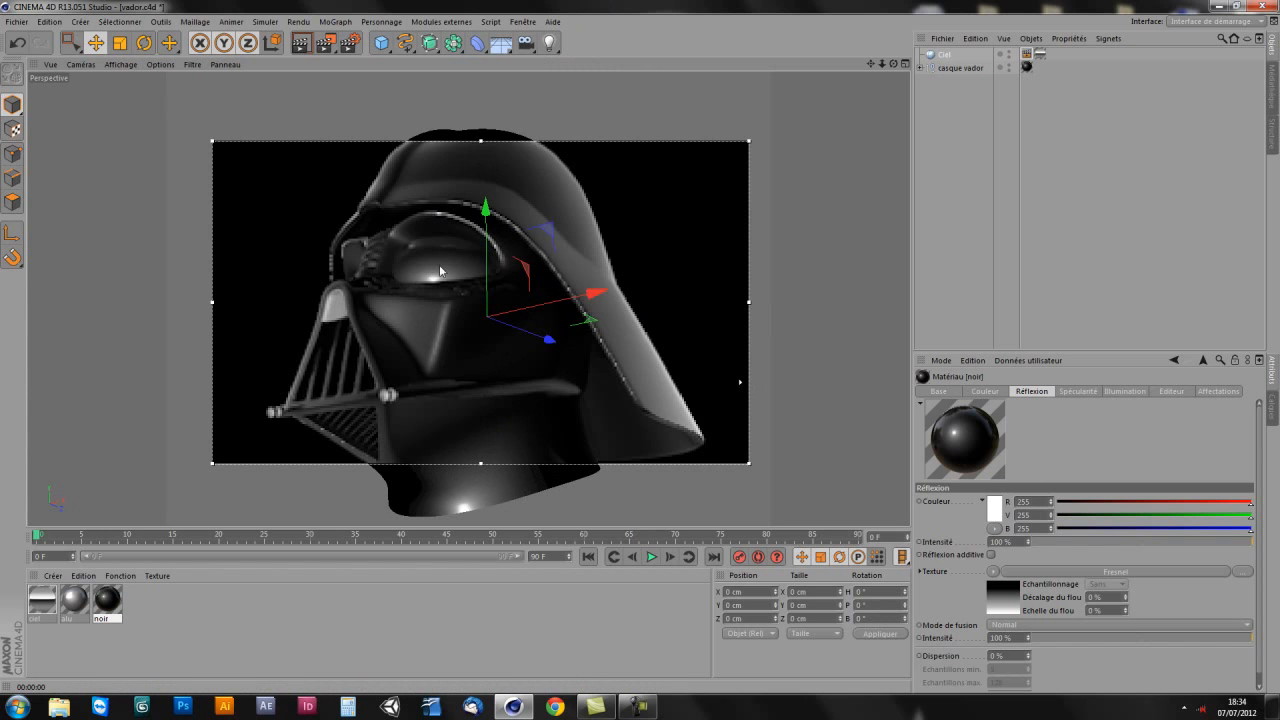
Step: Turn off the interactive render region after checking the reflections, and pull the view back from the helmet
{"action": "mouse_move", "coordinate": [455, 390]}
{"action": "left_mouse_down", "text": "alt"}
{"action": "mouse_move", "coordinate": [448, 406]}
{"action": "mouse_move", "coordinate": [463, 407]}
{"action": "left_mouse_up", "text": "alt"}
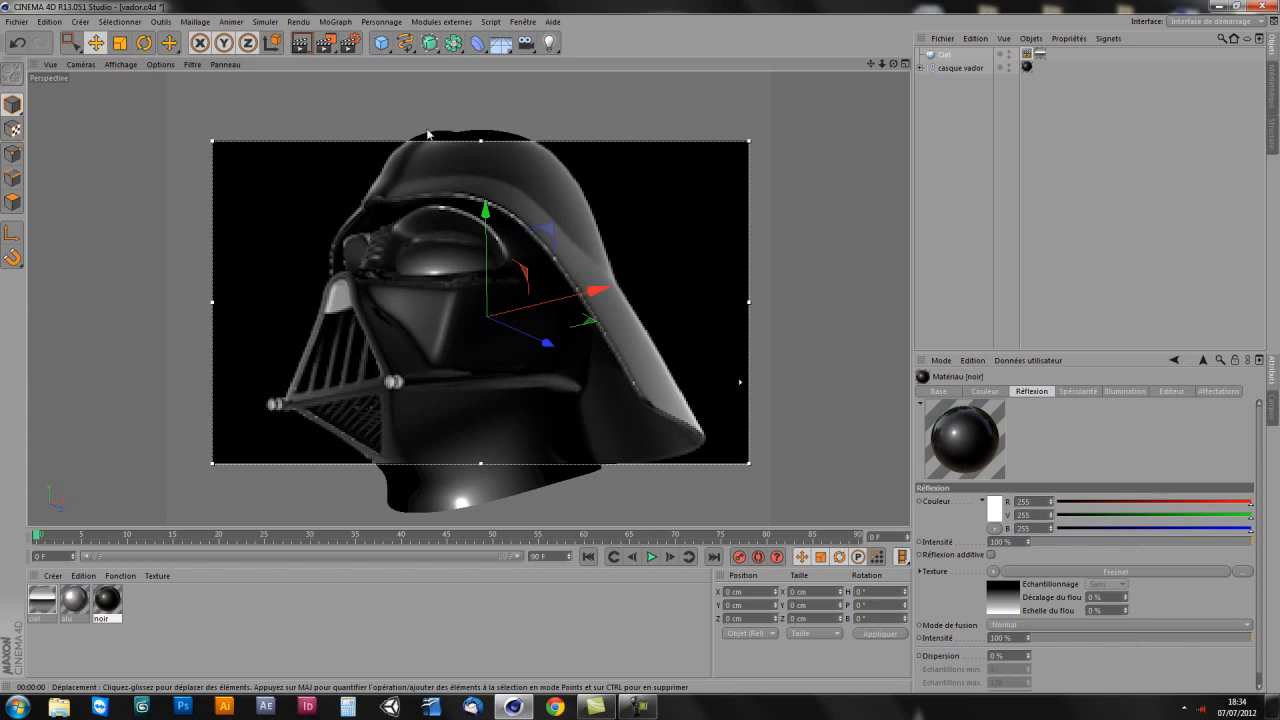
{"action": "left_click_drag", "start_coordinate": [437, 287], "coordinate": [467, 316], "text": "alt"}
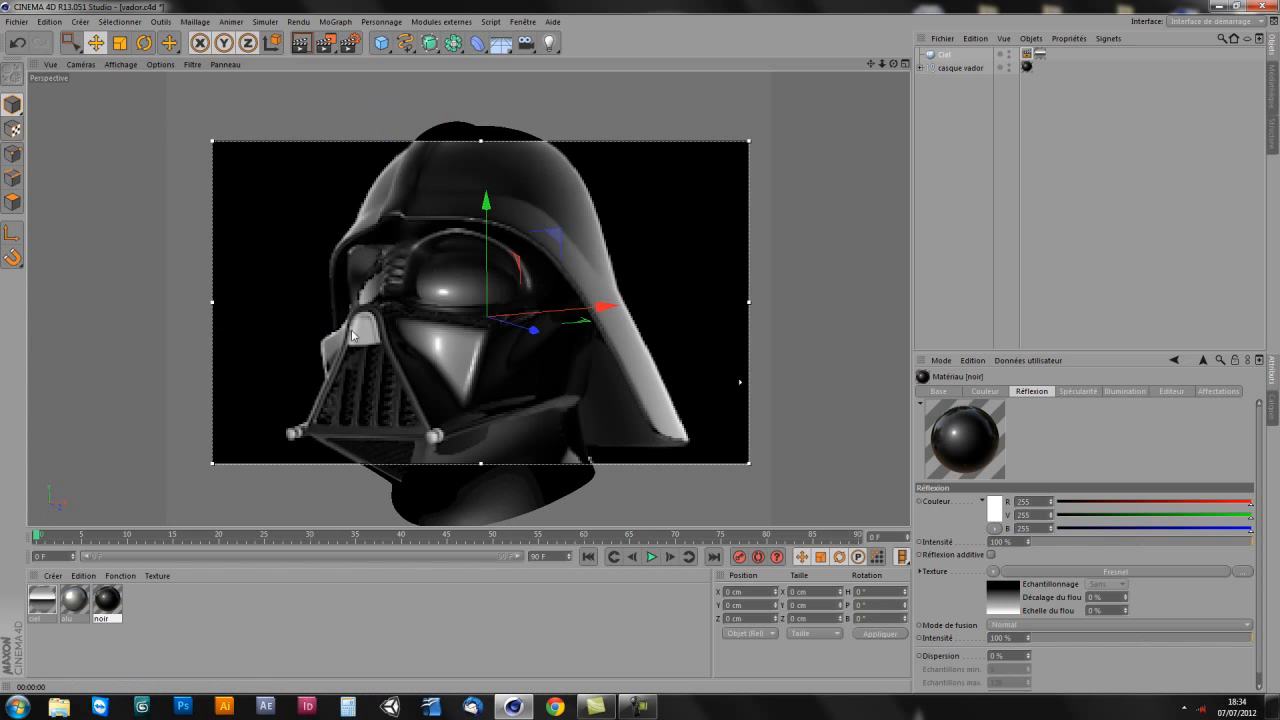
{"action": "left_click_drag", "start_coordinate": [412, 344], "coordinate": [392, 354], "text": "alt"}
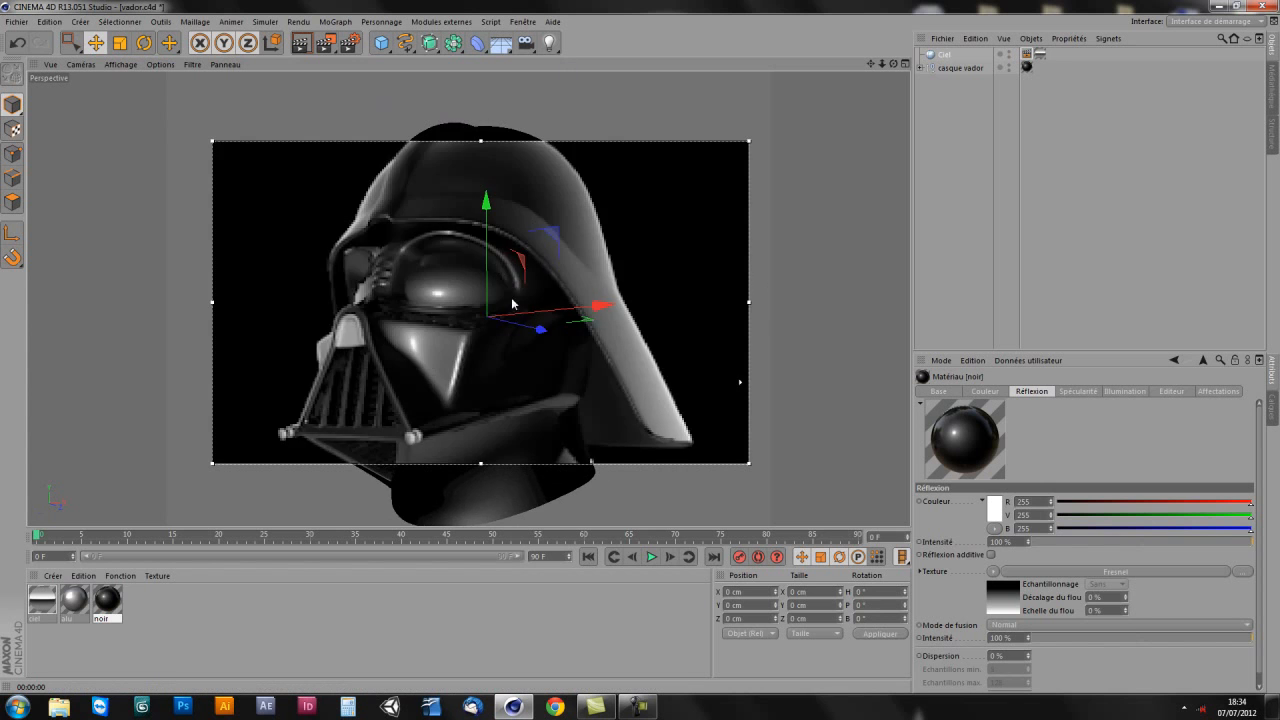
{"action": "right_click_drag", "start_coordinate": [552, 313], "coordinate": [371, 300], "text": "alt"}
{"action": "left_click_drag", "start_coordinate": [515, 392], "coordinate": [574, 450], "text": "alt"}
{"action": "middle_click_drag", "start_coordinate": [574, 434], "coordinate": [400, 368], "text": "alt"}
{"action": "right_click_drag", "start_coordinate": [400, 368], "coordinate": [372, 296], "text": "alt"}
{"action": "left_click_drag", "start_coordinate": [326, 42], "coordinate": [395, 217]}
Step: Add an omni light, move it to about X -903 cm, and set its Ombres to Raytrace (ombres franches)
{"action": "right_click_drag", "start_coordinate": [412, 332], "coordinate": [380, 342], "text": "alt"}
{"action": "middle_click_drag", "start_coordinate": [438, 346], "coordinate": [449, 320], "text": "alt"}
{"action": "left_click", "coordinate": [548, 44]}
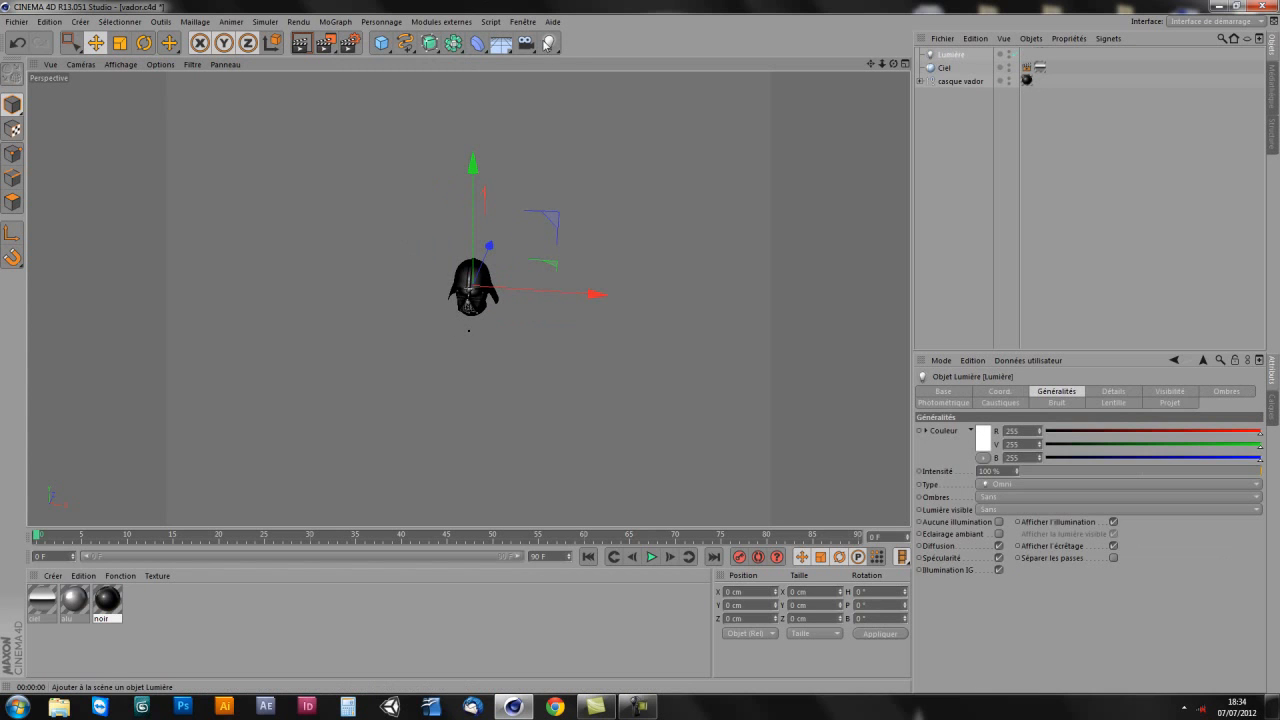
{"action": "left_click_drag", "start_coordinate": [600, 294], "coordinate": [530, 289]}
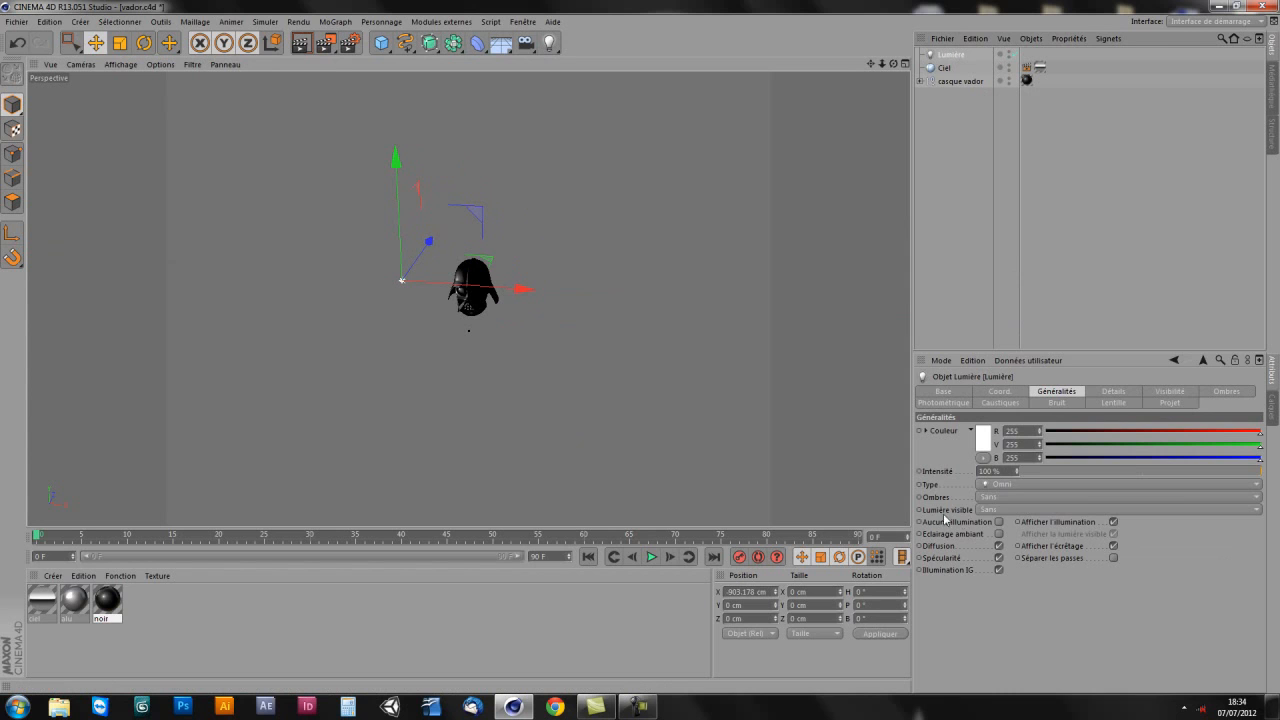
{"action": "left_click", "coordinate": [995, 498]}
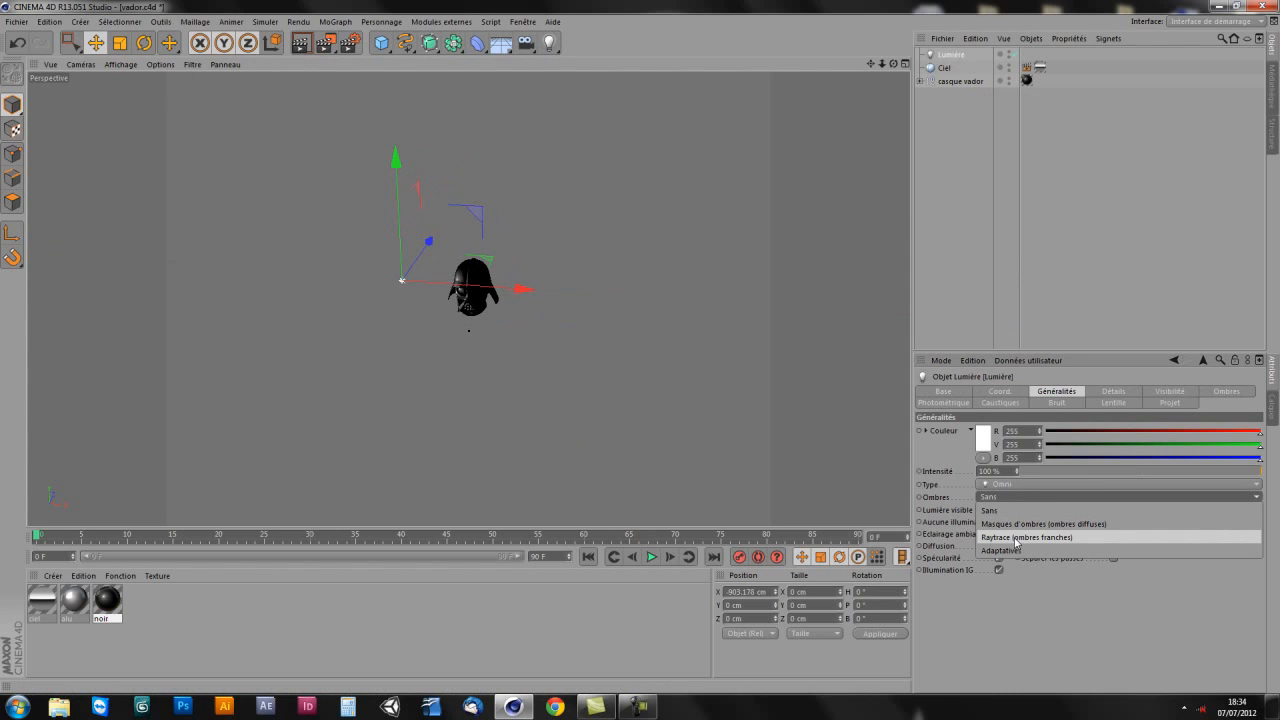
{"action": "left_click", "coordinate": [1021, 538]}
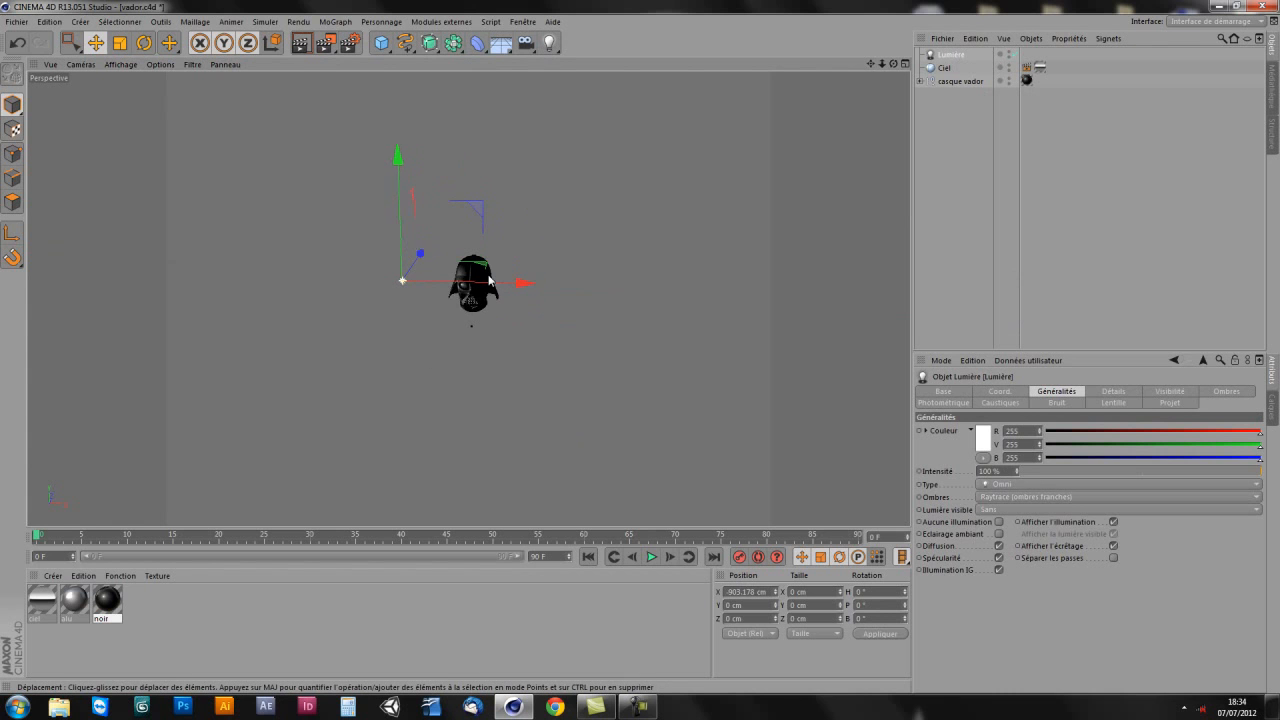
Step: Duplicate the light and place the copy on the other side of the helmet, at about X -2166, Y 1335, Z 1160 cm
{"action": "left_click_drag", "start_coordinate": [499, 235], "coordinate": [410, 308], "text": "alt"}
{"action": "left_click_drag", "start_coordinate": [543, 361], "coordinate": [655, 402], "text": "alt"}
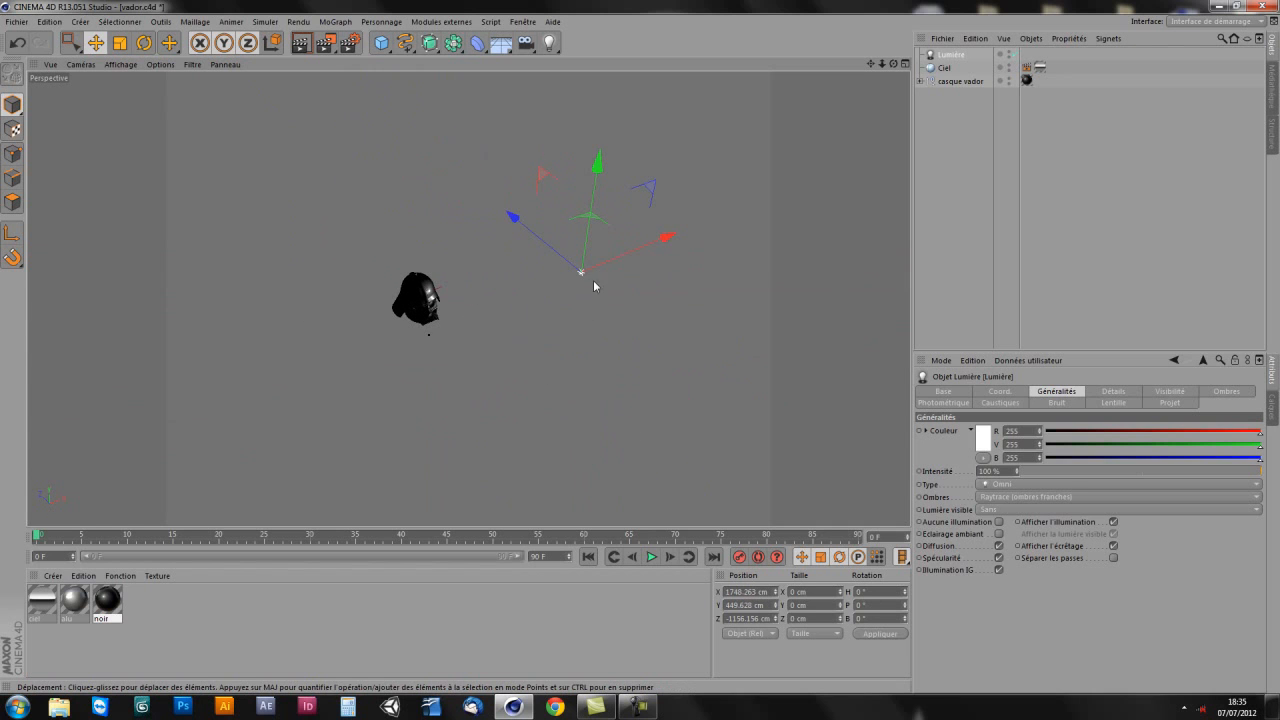
{"action": "left_click_drag", "start_coordinate": [595, 343], "coordinate": [351, 277], "text": "ctrl"}
{"action": "left_click_drag", "start_coordinate": [350, 340], "coordinate": [331, 339]}
Step: Examine the two lights' highlights on the helmet's mask and eyes from several angles and distances
{"action": "left_click_drag", "start_coordinate": [485, 385], "coordinate": [488, 264], "text": "alt"}
{"action": "left_click_drag", "start_coordinate": [488, 310], "coordinate": [340, 343], "text": "alt"}
{"action": "middle_click_drag", "start_coordinate": [340, 343], "coordinate": [378, 342], "text": "alt"}
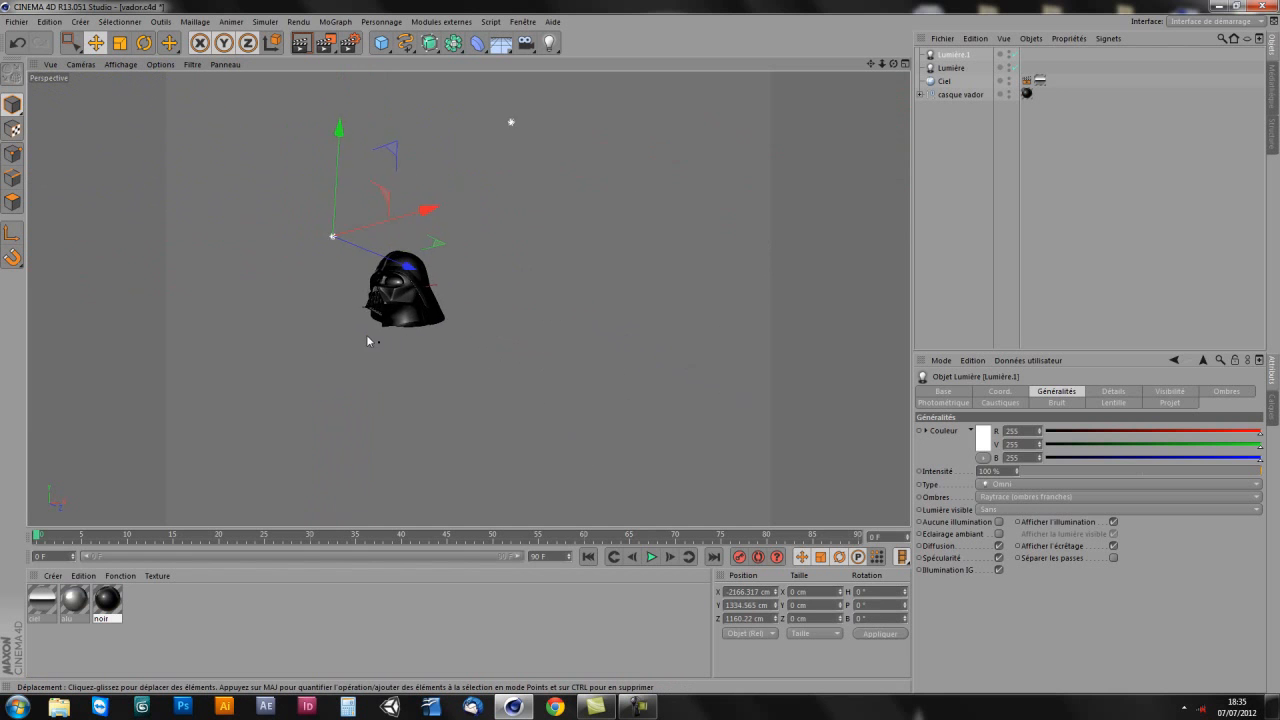
{"action": "right_click_drag", "start_coordinate": [378, 342], "coordinate": [449, 260], "text": "alt"}
{"action": "middle_click_drag", "start_coordinate": [449, 260], "coordinate": [511, 374], "text": "alt"}
{"action": "left_click_drag", "start_coordinate": [511, 374], "coordinate": [533, 366], "text": "alt"}
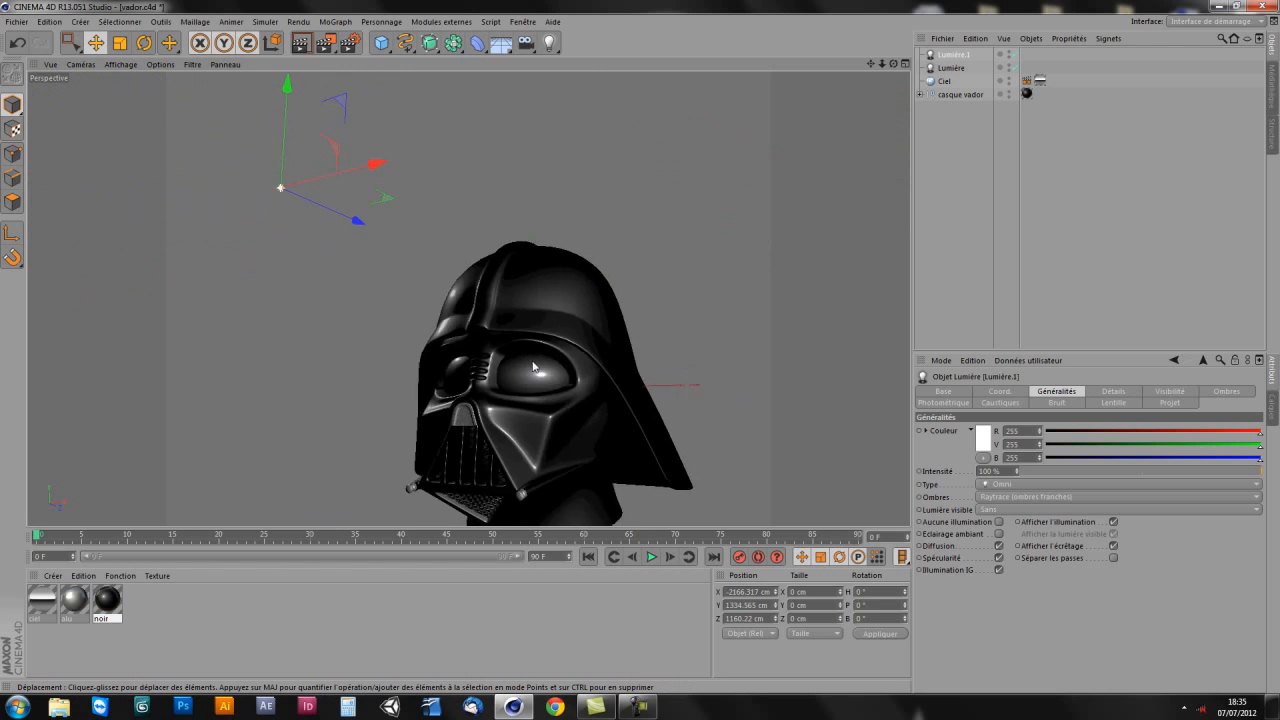
{"action": "middle_click_drag", "start_coordinate": [533, 366], "coordinate": [499, 332], "text": "alt"}
{"action": "right_click_drag", "start_coordinate": [499, 332], "coordinate": [505, 326], "text": "alt"}
{"action": "mouse_move", "coordinate": [505, 326]}
{"action": "middle_mouse_down", "text": "alt"}
{"action": "mouse_move", "coordinate": [495, 347]}
{"action": "mouse_move", "coordinate": [501, 331]}
{"action": "middle_mouse_up", "text": "alt"}
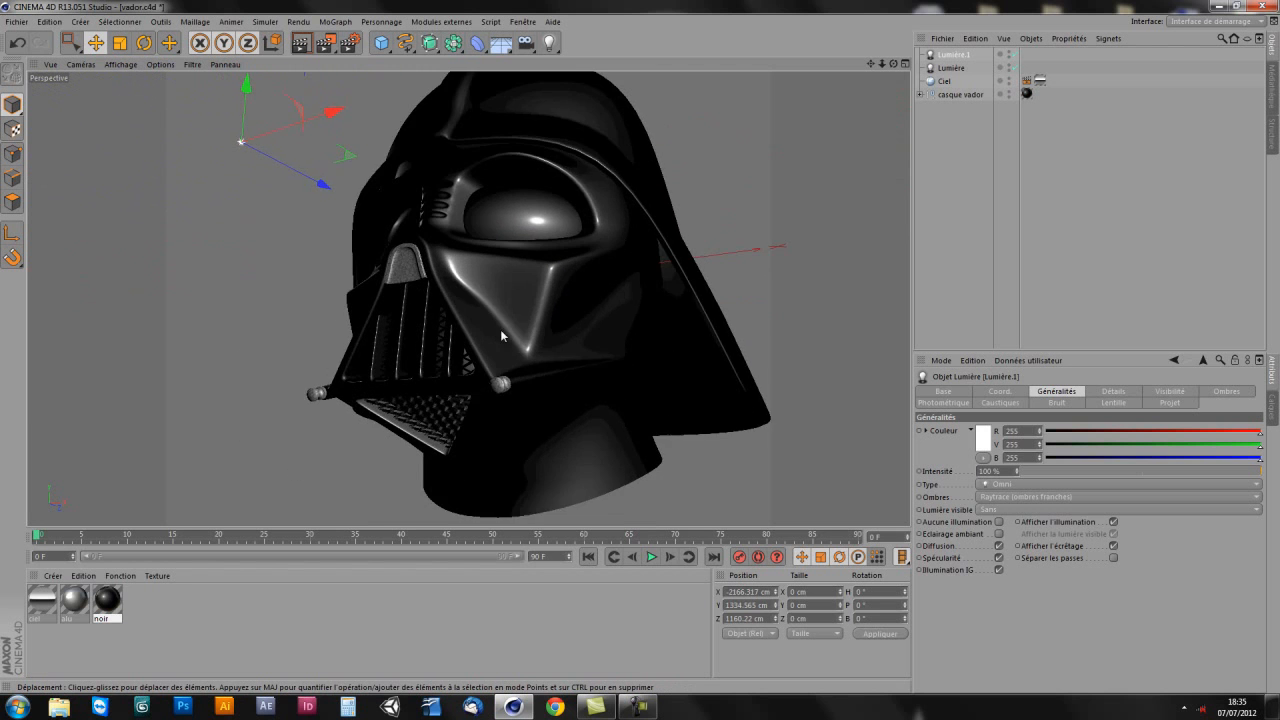
{"action": "left_click_drag", "start_coordinate": [501, 331], "coordinate": [497, 336], "text": "alt"}
{"action": "right_click_drag", "start_coordinate": [497, 336], "coordinate": [505, 347], "text": "alt"}
{"action": "middle_click_drag", "start_coordinate": [505, 347], "coordinate": [483, 309], "text": "alt"}
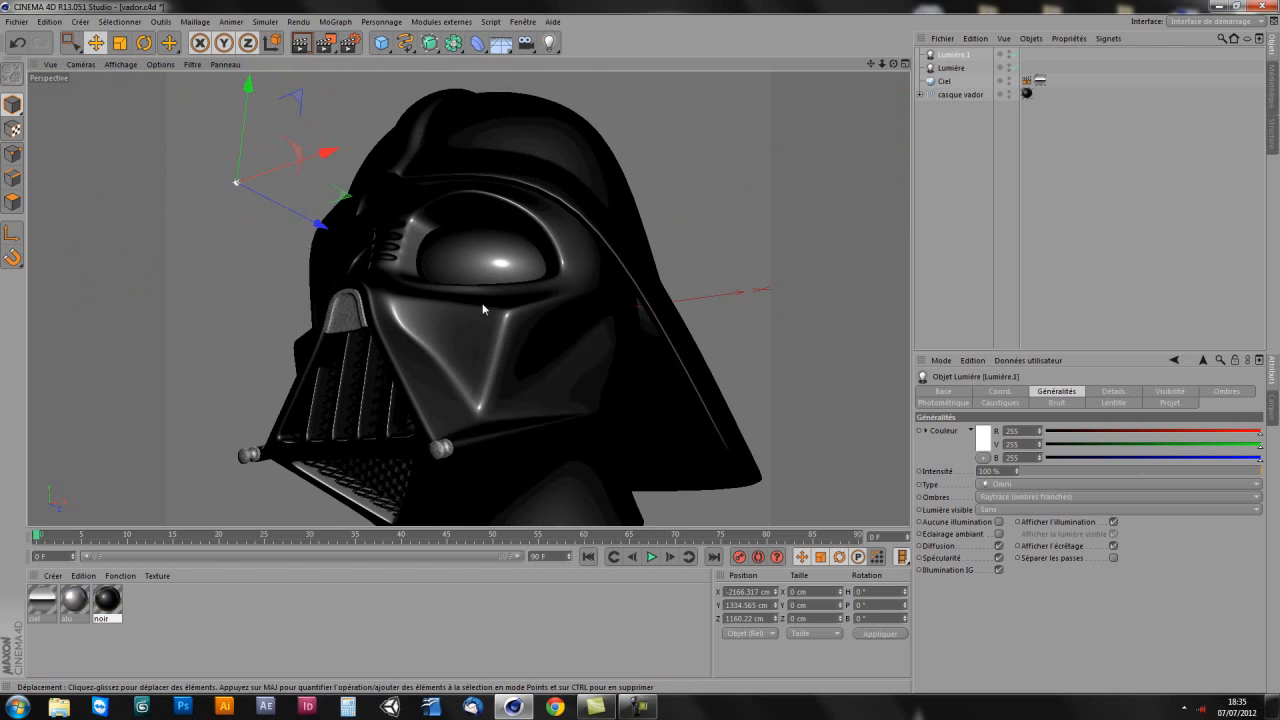
{"action": "left_click", "coordinate": [511, 371]}
{"action": "left_click_drag", "start_coordinate": [511, 371], "coordinate": [501, 400], "text": "alt"}
{"action": "middle_click_drag", "start_coordinate": [501, 400], "coordinate": [493, 380], "text": "alt"}
{"action": "right_click_drag", "start_coordinate": [493, 380], "coordinate": [483, 383], "text": "alt"}
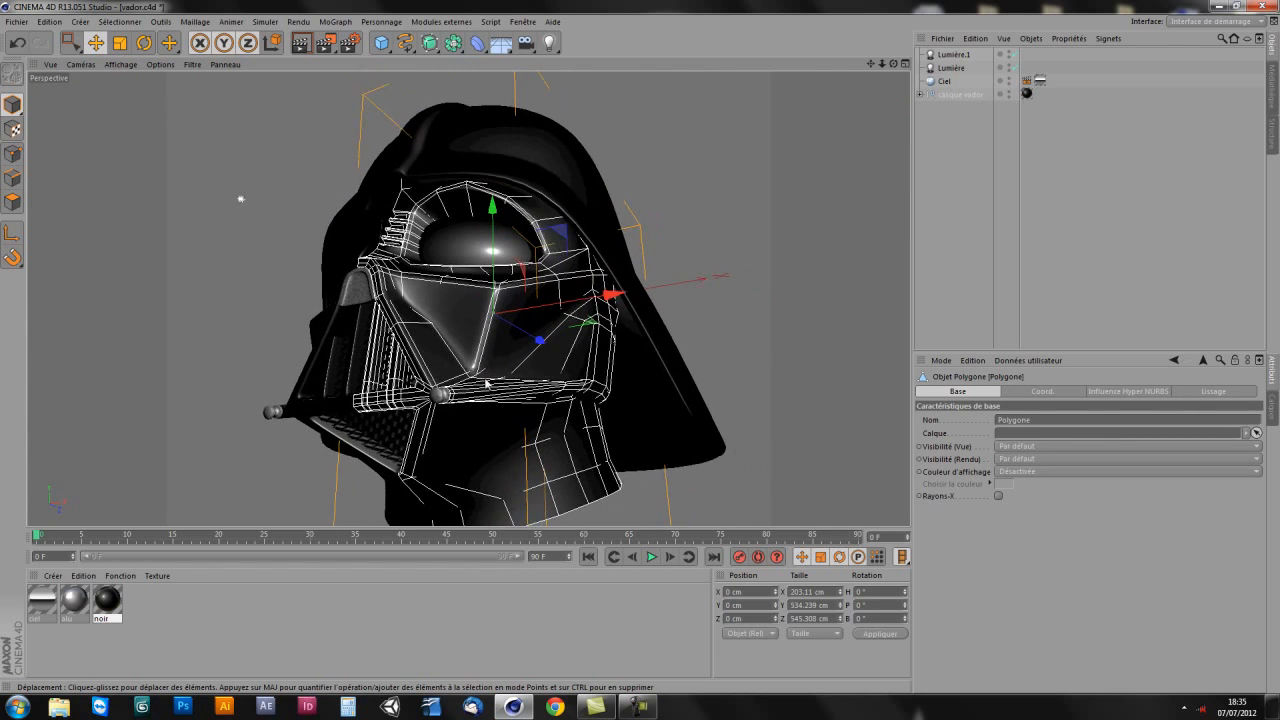
{"action": "middle_click_drag", "start_coordinate": [483, 383], "coordinate": [477, 391], "text": "alt"}
{"action": "right_click_drag", "start_coordinate": [477, 391], "coordinate": [478, 394], "text": "alt"}
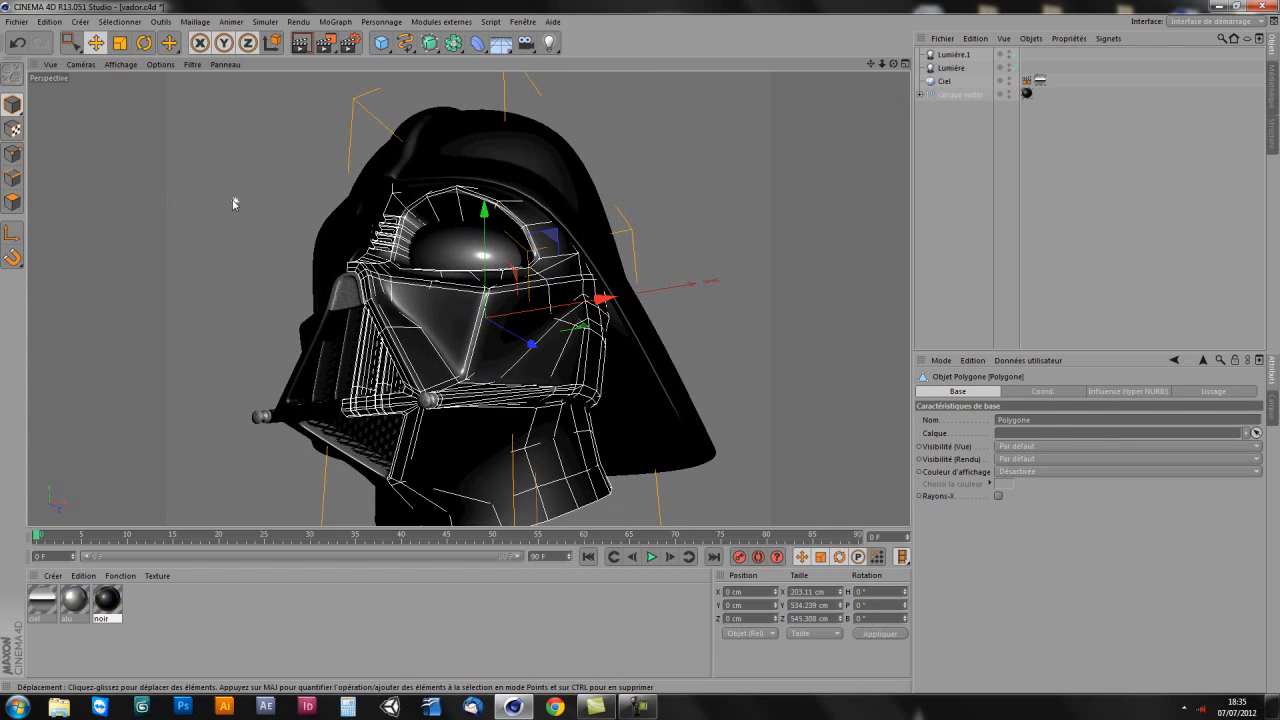
Step: Reposition the duplicated light Lumière.1 to about X -2472, Y 1389, Z 993 cm
{"action": "left_click", "coordinate": [236, 202]}
{"action": "left_click_drag", "start_coordinate": [298, 282], "coordinate": [296, 345], "text": "alt"}
{"action": "left_click", "coordinate": [562, 421]}
{"action": "middle_click_drag", "start_coordinate": [564, 466], "coordinate": [513, 364], "text": "alt"}
{"action": "left_click_drag", "start_coordinate": [513, 364], "coordinate": [500, 333], "text": "alt"}
{"action": "right_click_drag", "start_coordinate": [500, 333], "coordinate": [523, 356], "text": "alt"}
{"action": "left_click_drag", "start_coordinate": [523, 356], "coordinate": [492, 385], "text": "alt"}
{"action": "left_click", "coordinate": [204, 168]}
{"action": "left_click_drag", "start_coordinate": [204, 168], "coordinate": [190, 322]}
{"action": "left_click_drag", "start_coordinate": [461, 386], "coordinate": [519, 376], "text": "alt"}
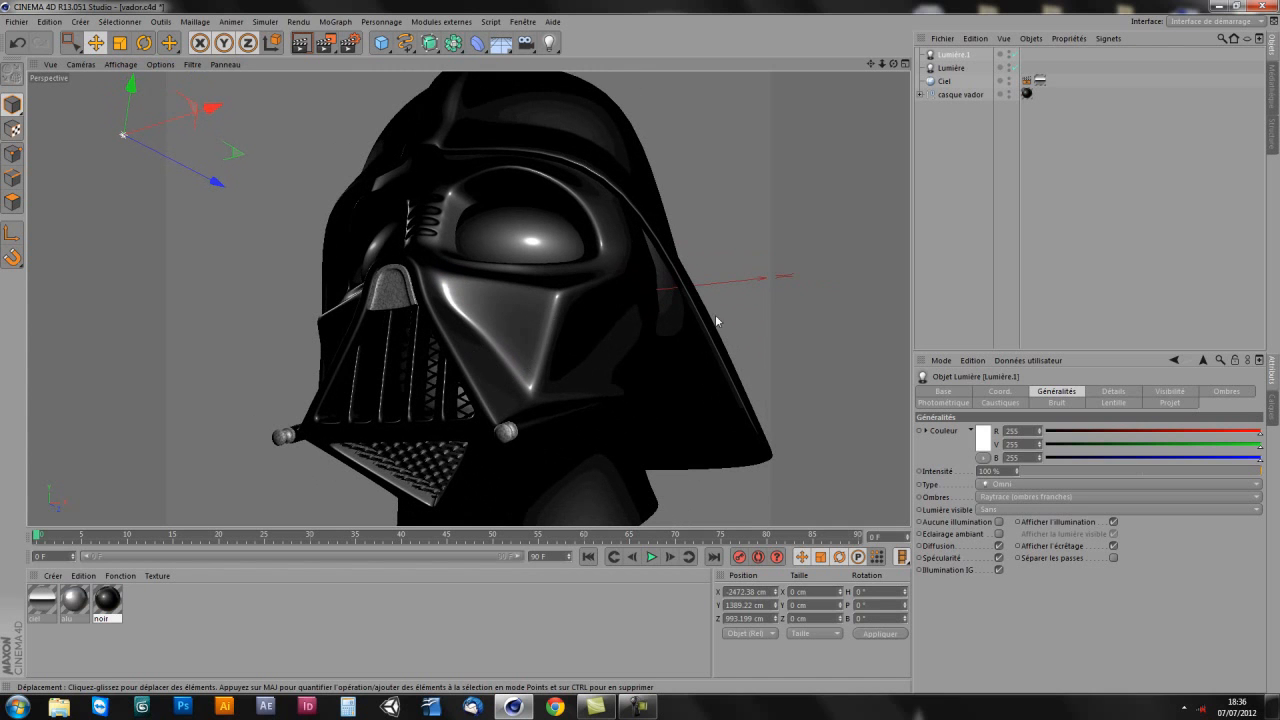
Step: Reposition the original light Lumière to about X 1530, Y 742, Z -1340 cm
{"action": "left_click", "coordinate": [951, 67]}
{"action": "mouse_move", "coordinate": [688, 148]}
{"action": "left_mouse_down"}
{"action": "mouse_move", "coordinate": [530, 107]}
{"action": "mouse_move", "coordinate": [585, 88]}
{"action": "mouse_move", "coordinate": [335, 288]}
{"action": "mouse_move", "coordinate": [530, 165]}
{"action": "mouse_move", "coordinate": [614, 84]}
{"action": "mouse_move", "coordinate": [571, 150]}
{"action": "mouse_move", "coordinate": [474, 239]}
{"action": "mouse_move", "coordinate": [214, 286]}
{"action": "mouse_move", "coordinate": [312, 393]}
{"action": "left_mouse_up"}
{"action": "left_click_drag", "start_coordinate": [743, 135], "coordinate": [821, 306]}
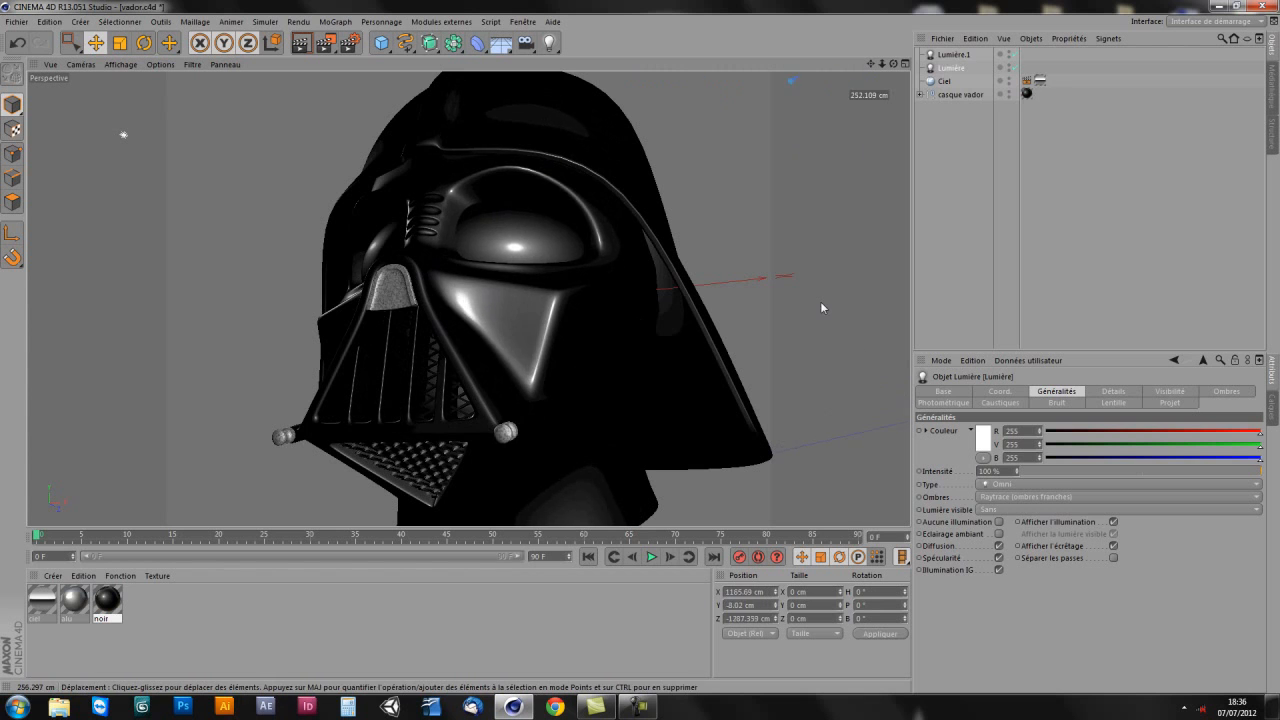
{"action": "left_click_drag", "start_coordinate": [722, 151], "coordinate": [640, 35]}
{"action": "left_click_drag", "start_coordinate": [620, 82], "coordinate": [552, 82]}
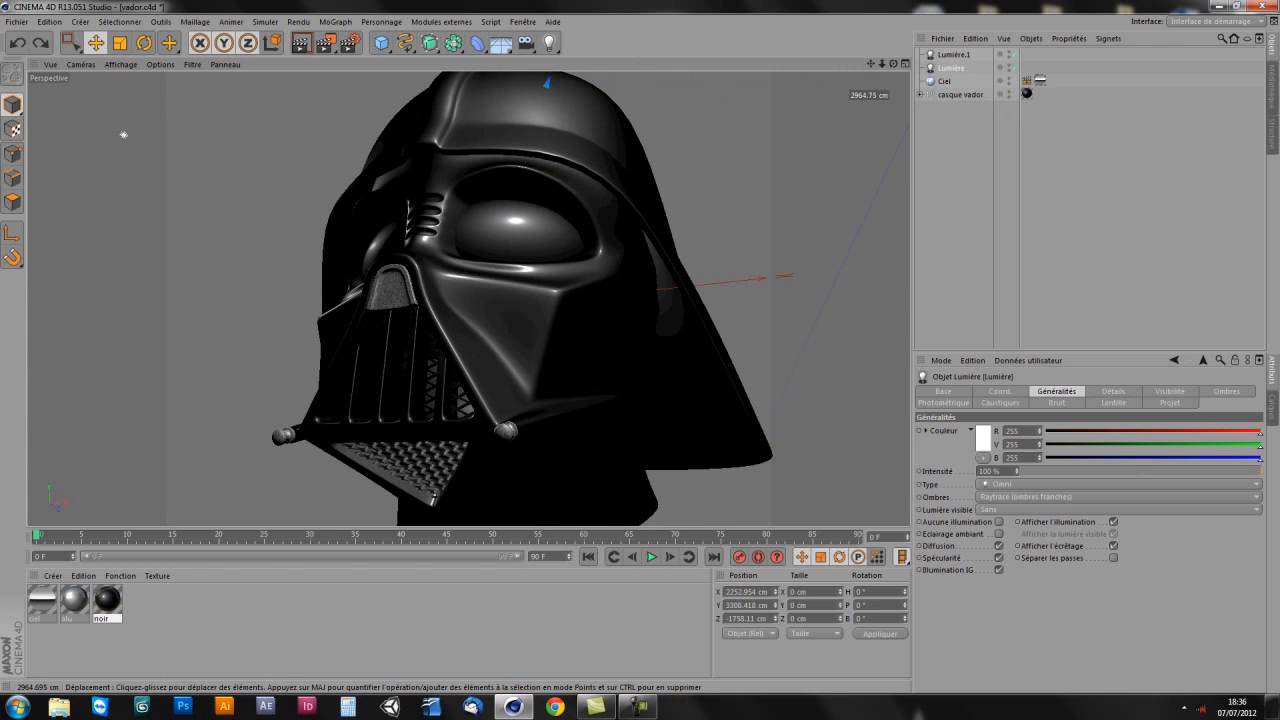
{"action": "left_click_drag", "start_coordinate": [123, 134], "coordinate": [123, 134]}
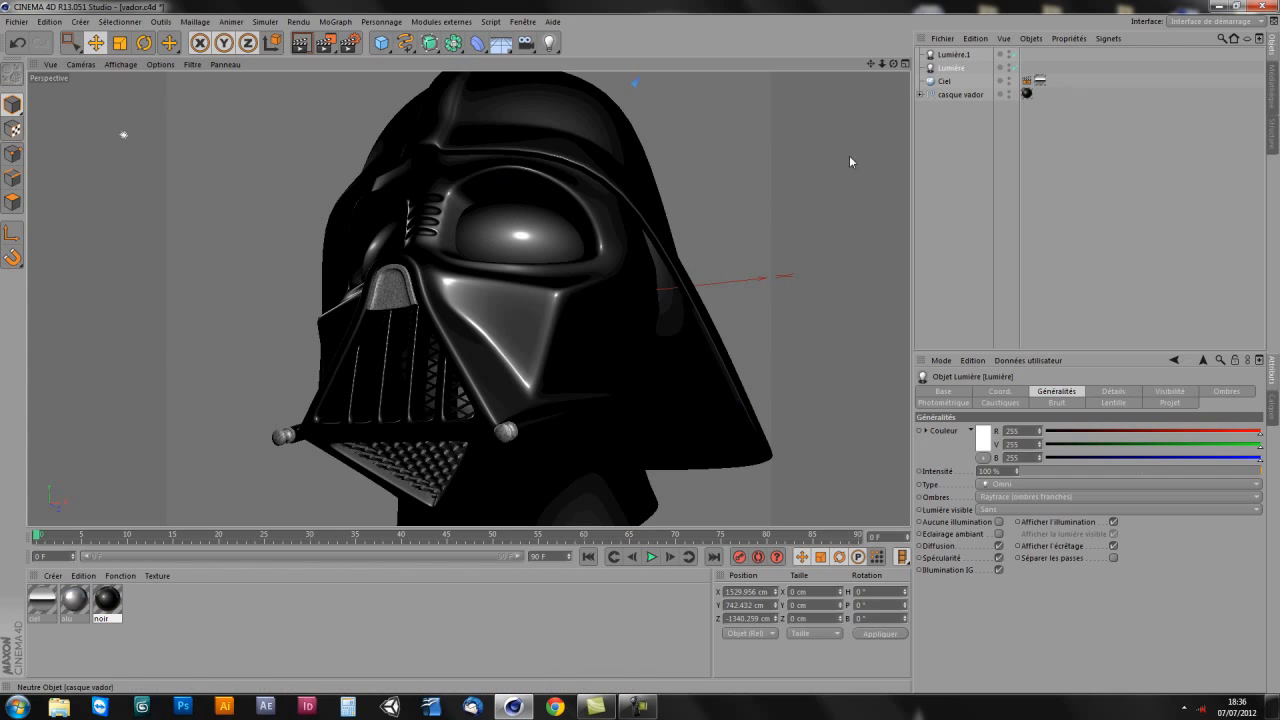
Step: Turn the interactive render region back on, enlarge it around the whole helmet, and frame the face more closely
{"action": "left_click", "coordinate": [325, 42]}
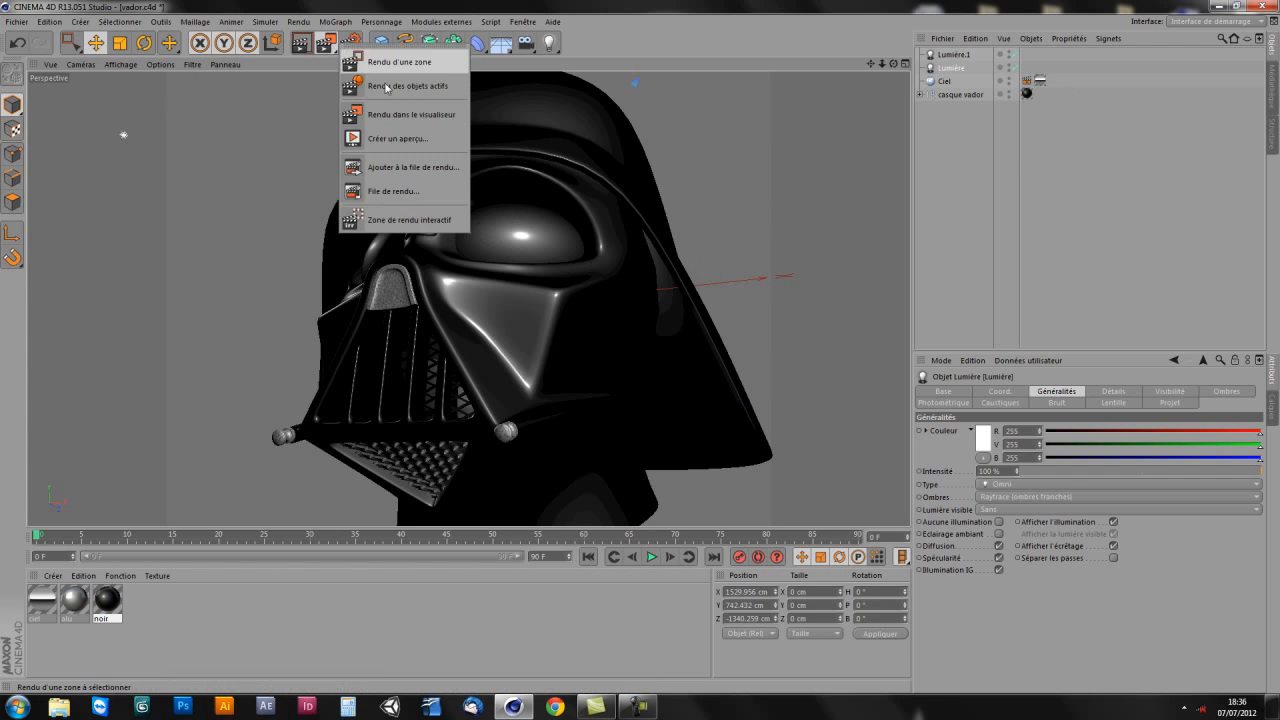
{"action": "left_click", "coordinate": [410, 219]}
{"action": "left_click_drag", "start_coordinate": [479, 139], "coordinate": [480, 72]}
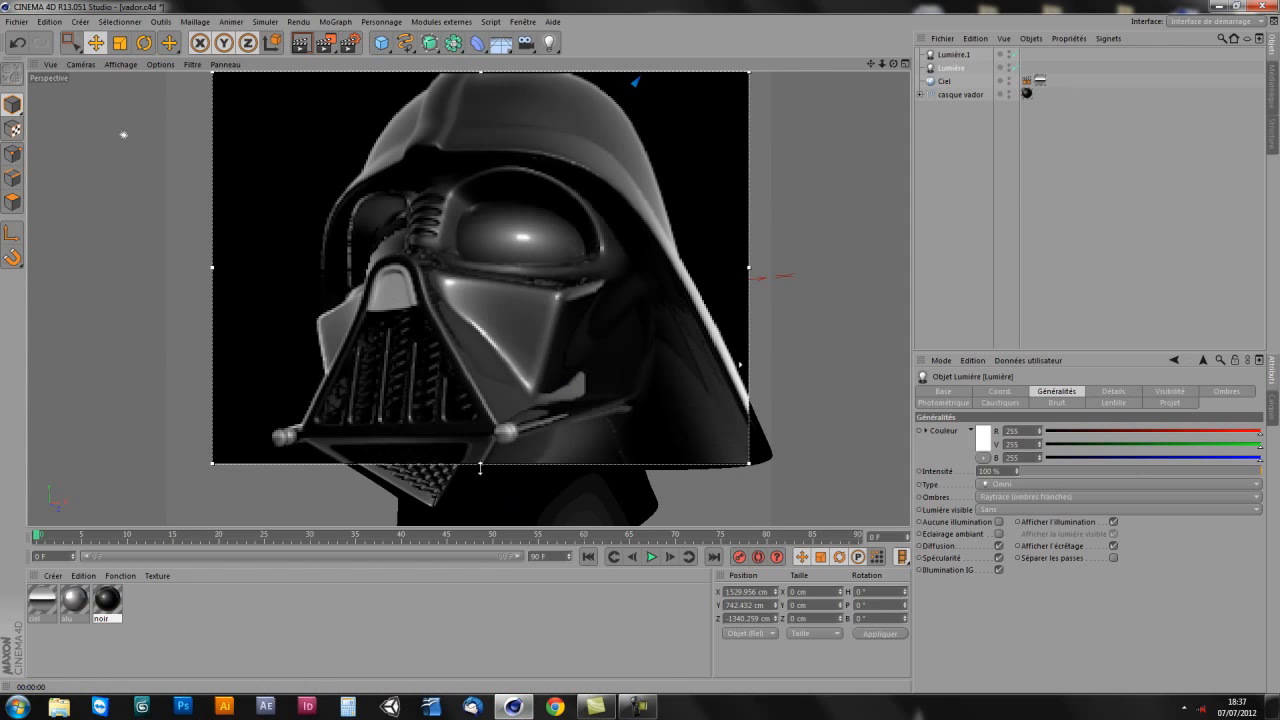
{"action": "left_click_drag", "start_coordinate": [481, 463], "coordinate": [481, 526]}
{"action": "left_click_drag", "start_coordinate": [752, 298], "coordinate": [882, 300]}
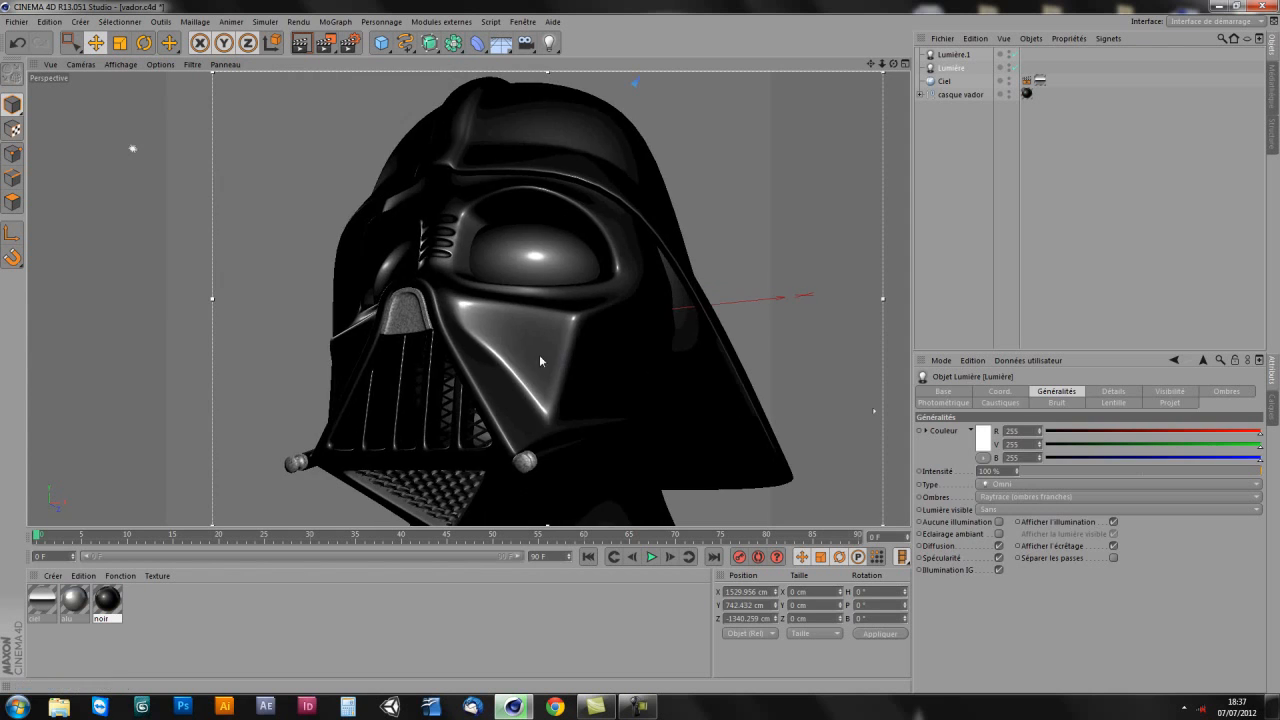
{"action": "left_click", "coordinate": [587, 423]}
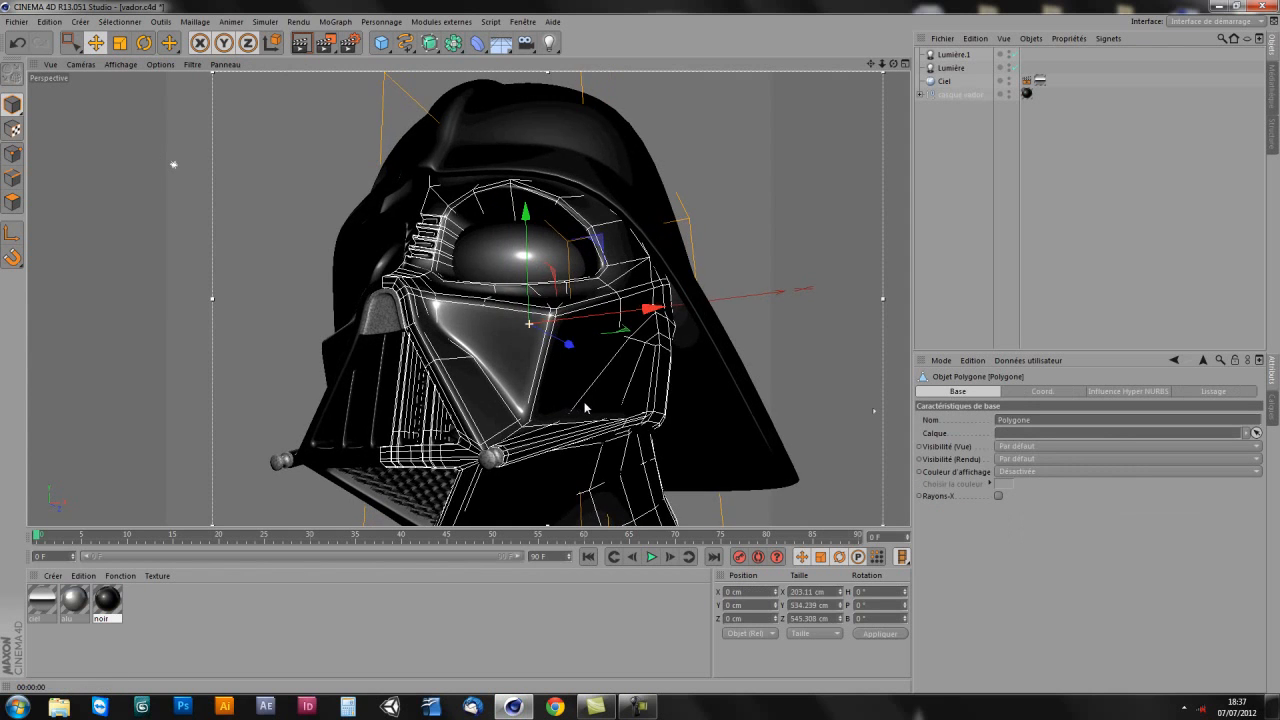
{"action": "mouse_move", "coordinate": [584, 400]}
{"action": "left_mouse_down", "text": "alt"}
{"action": "mouse_move", "coordinate": [610, 400]}
{"action": "mouse_move", "coordinate": [592, 405]}
{"action": "mouse_move", "coordinate": [601, 421]}
{"action": "mouse_move", "coordinate": [590, 401]}
{"action": "mouse_move", "coordinate": [601, 393]}
{"action": "left_mouse_up", "text": "alt"}
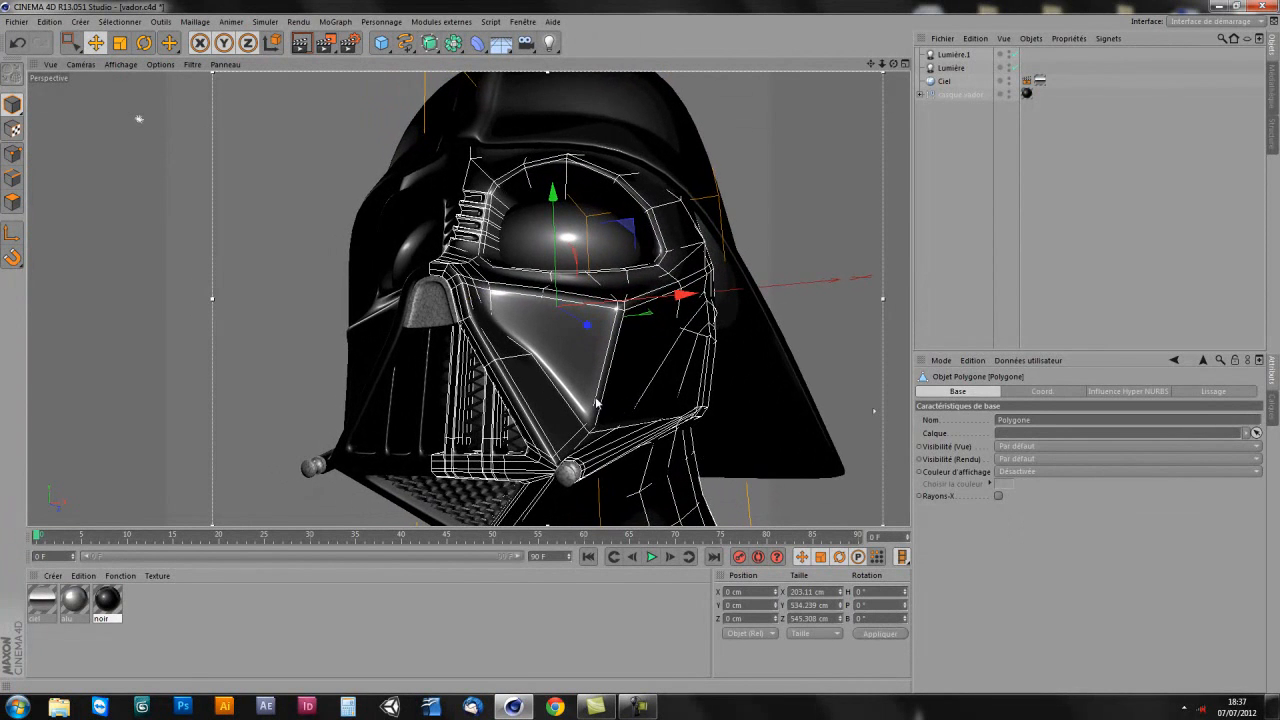
{"action": "key", "text": "ctrl+r"}
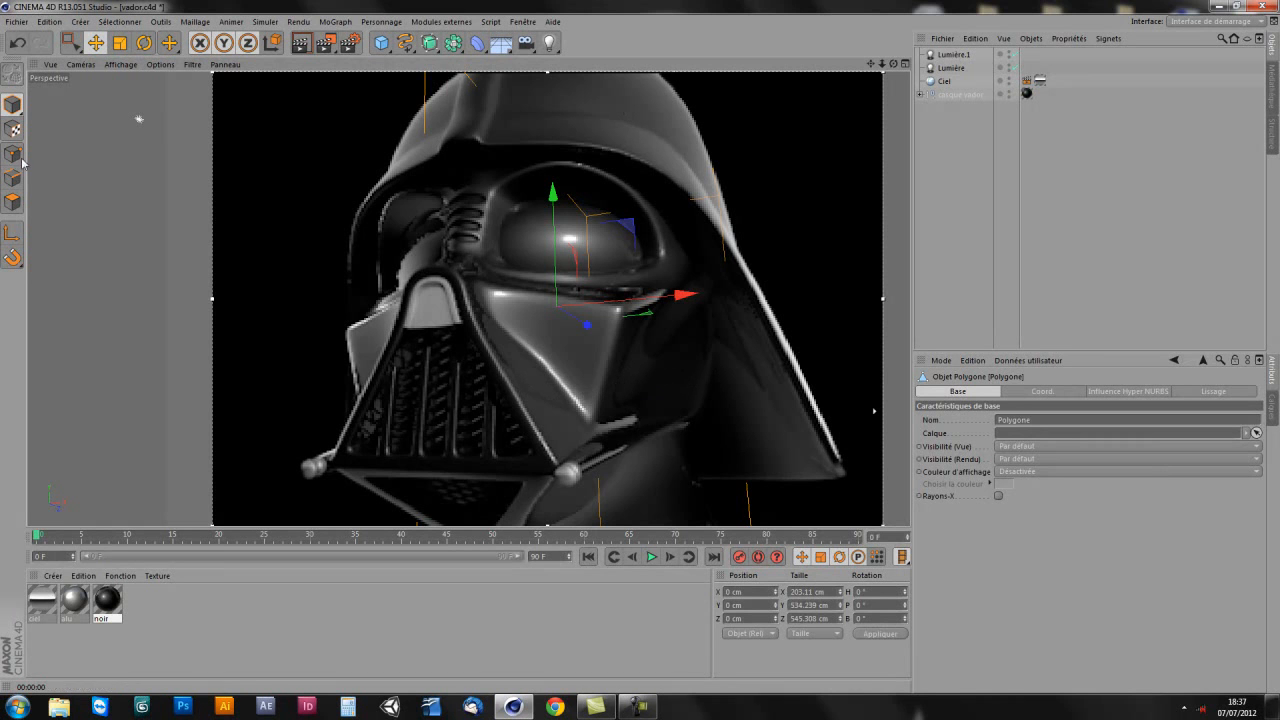
Step: Set Lumière.1's intensity to 300 % and raise the light to about X -2611, Y 2243, Z 710 cm
{"action": "left_click", "coordinate": [139, 119]}
{"action": "left_click", "coordinate": [995, 470]}
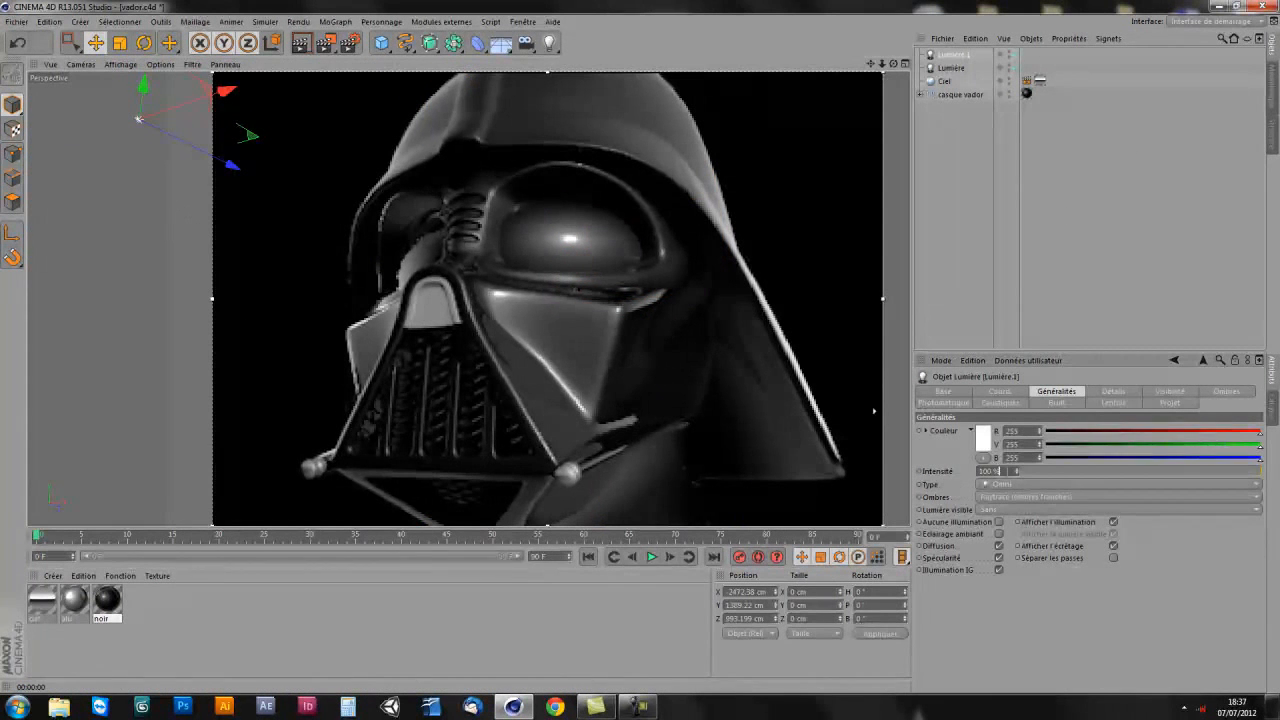
{"action": "type", "text": "20"}
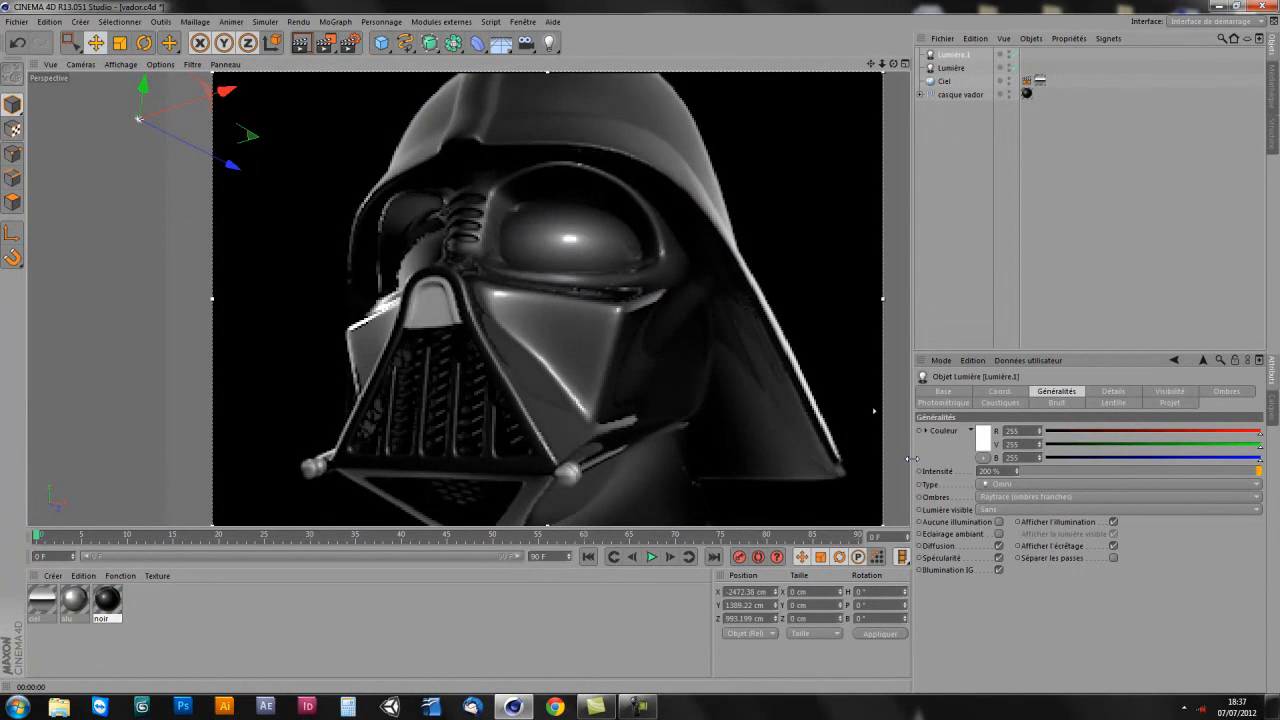
{"action": "left_click_drag", "start_coordinate": [1003, 471], "coordinate": [935, 449]}
{"action": "type", "text": "300"}
{"action": "key", "text": "Return"}
{"action": "left_click_drag", "start_coordinate": [293, 193], "coordinate": [280, 97]}
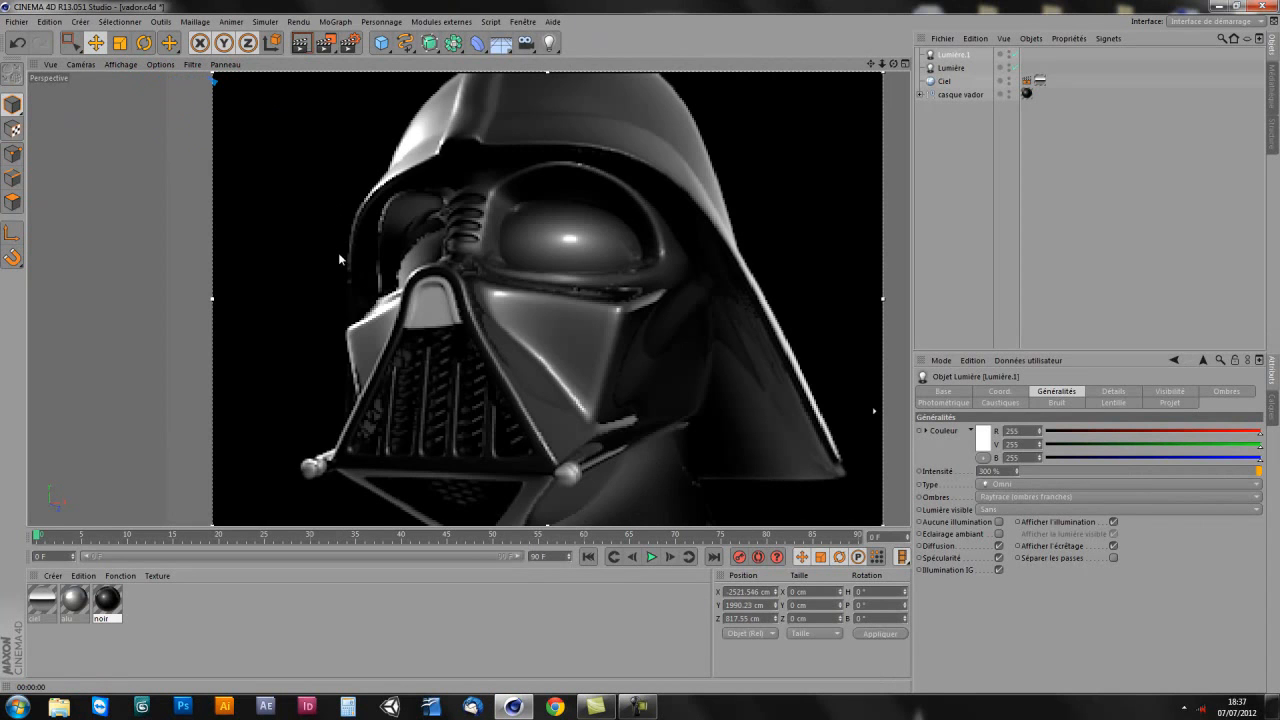
{"action": "mouse_move", "coordinate": [316, 255]}
{"action": "left_mouse_down"}
{"action": "mouse_move", "coordinate": [323, 209]}
{"action": "mouse_move", "coordinate": [297, 204]}
{"action": "left_mouse_up"}
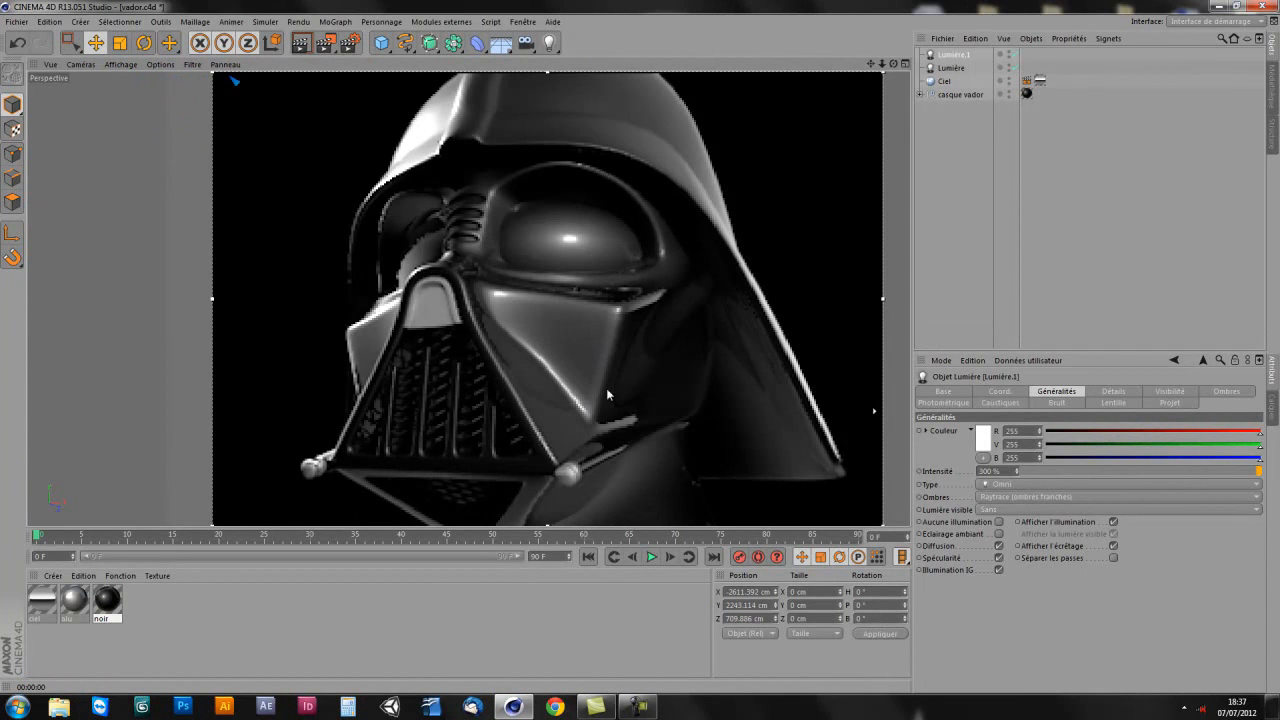
Step: Move the Lumière light higher and farther sideways, to about X 1783, Y 1177, Z -1327 cm
{"action": "left_click", "coordinate": [951, 67]}
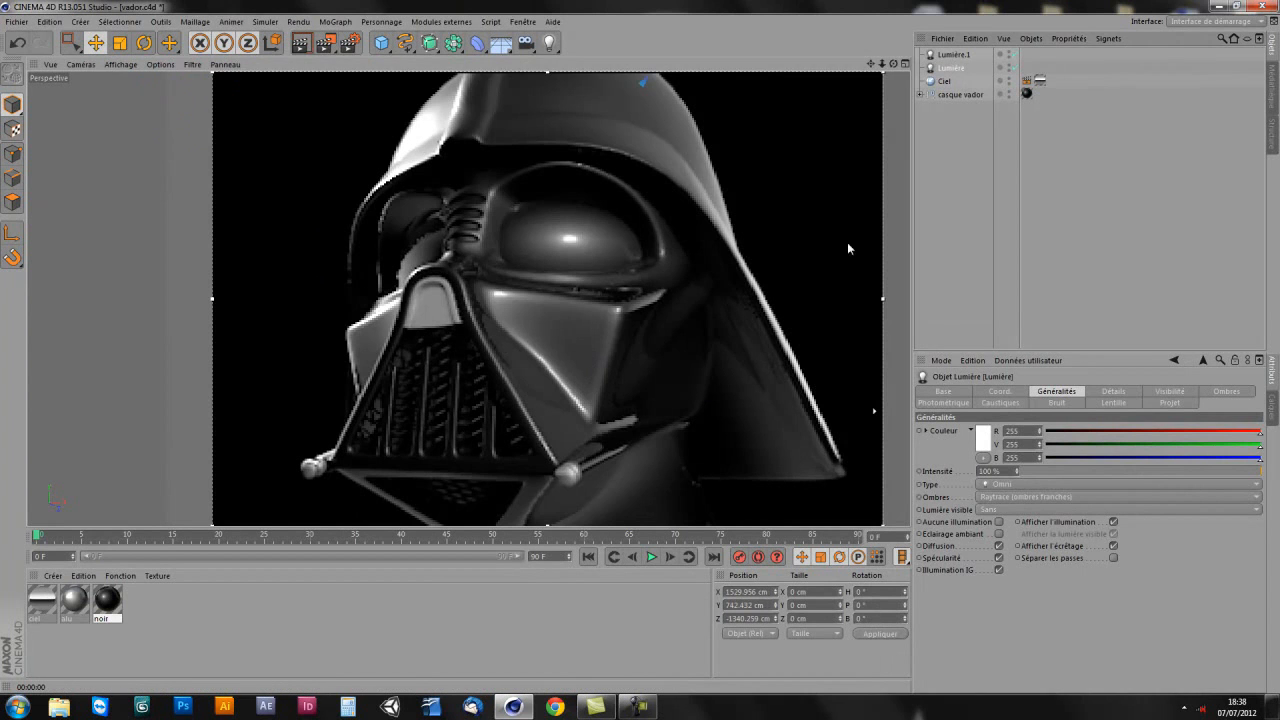
{"action": "mouse_move", "coordinate": [756, 367]}
{"action": "left_mouse_down"}
{"action": "mouse_move", "coordinate": [714, 265]}
{"action": "mouse_move", "coordinate": [702, 126]}
{"action": "mouse_move", "coordinate": [555, 12]}
{"action": "left_mouse_up"}
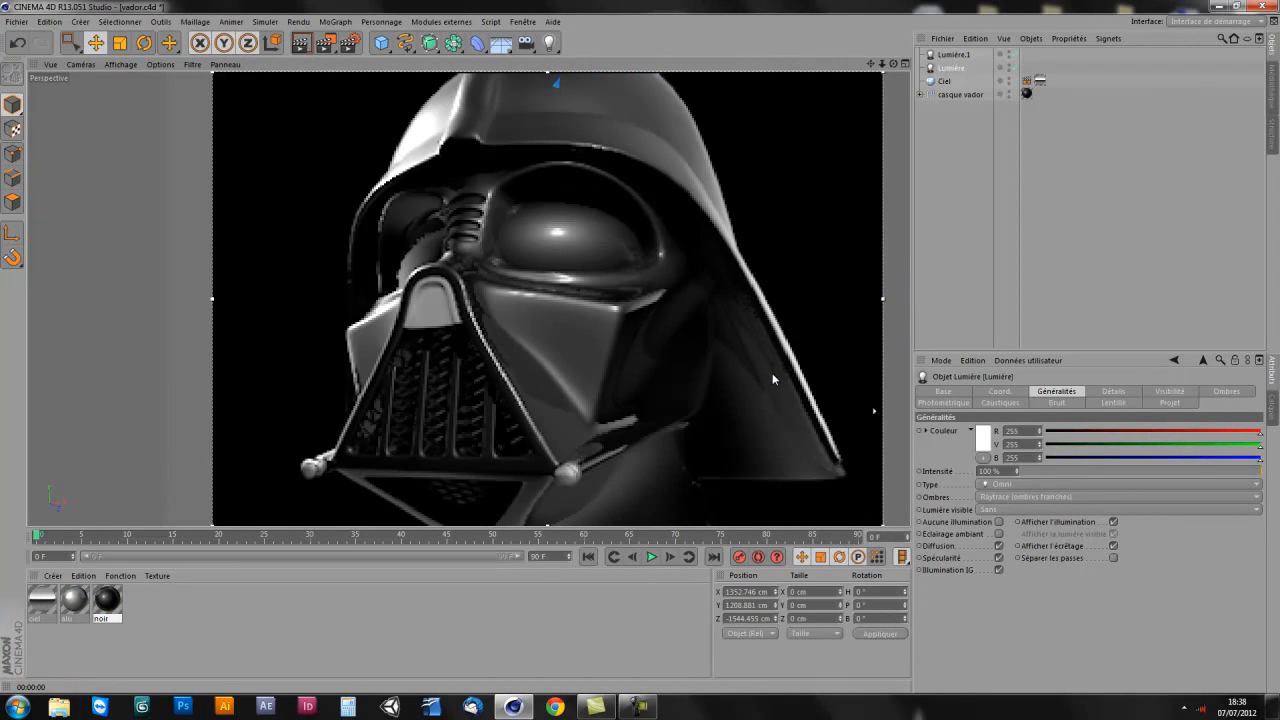
{"action": "mouse_move", "coordinate": [742, 376]}
{"action": "left_mouse_down"}
{"action": "mouse_move", "coordinate": [251, 331]}
{"action": "mouse_move", "coordinate": [262, 330]}
{"action": "left_mouse_up"}
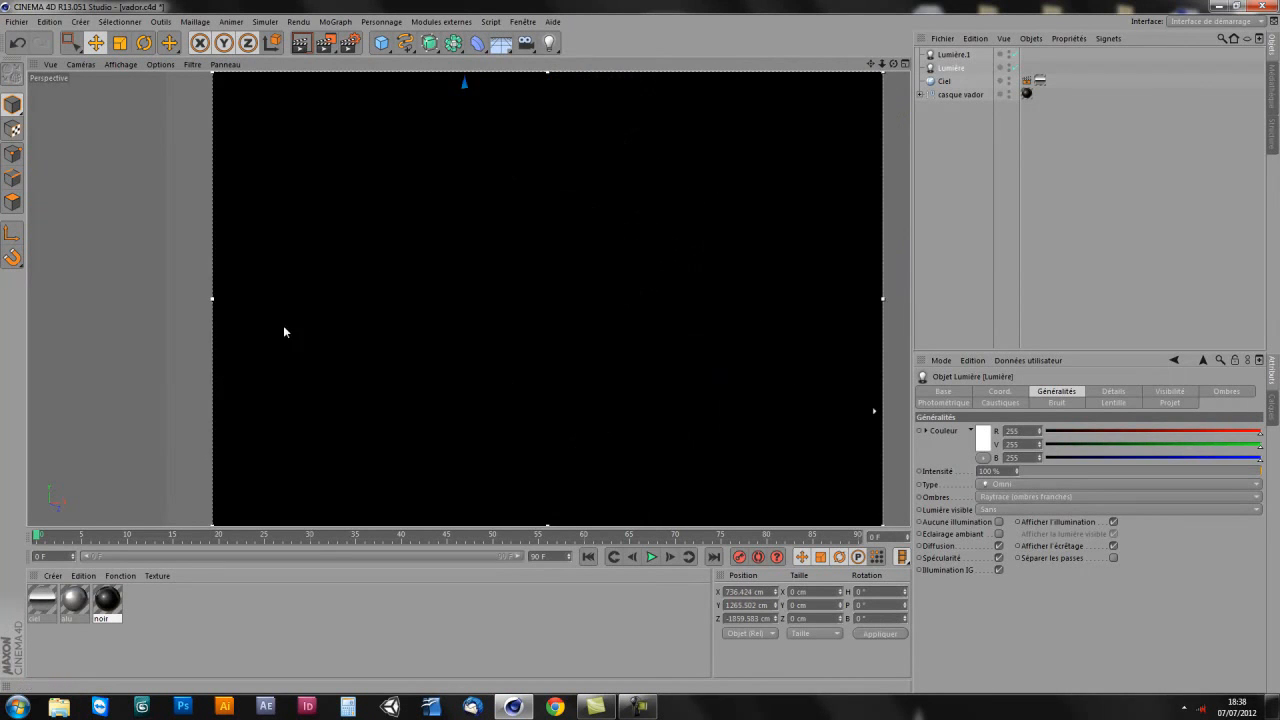
{"action": "left_click_drag", "start_coordinate": [668, 323], "coordinate": [830, 342]}
{"action": "left_click_drag", "start_coordinate": [517, 320], "coordinate": [644, 316]}
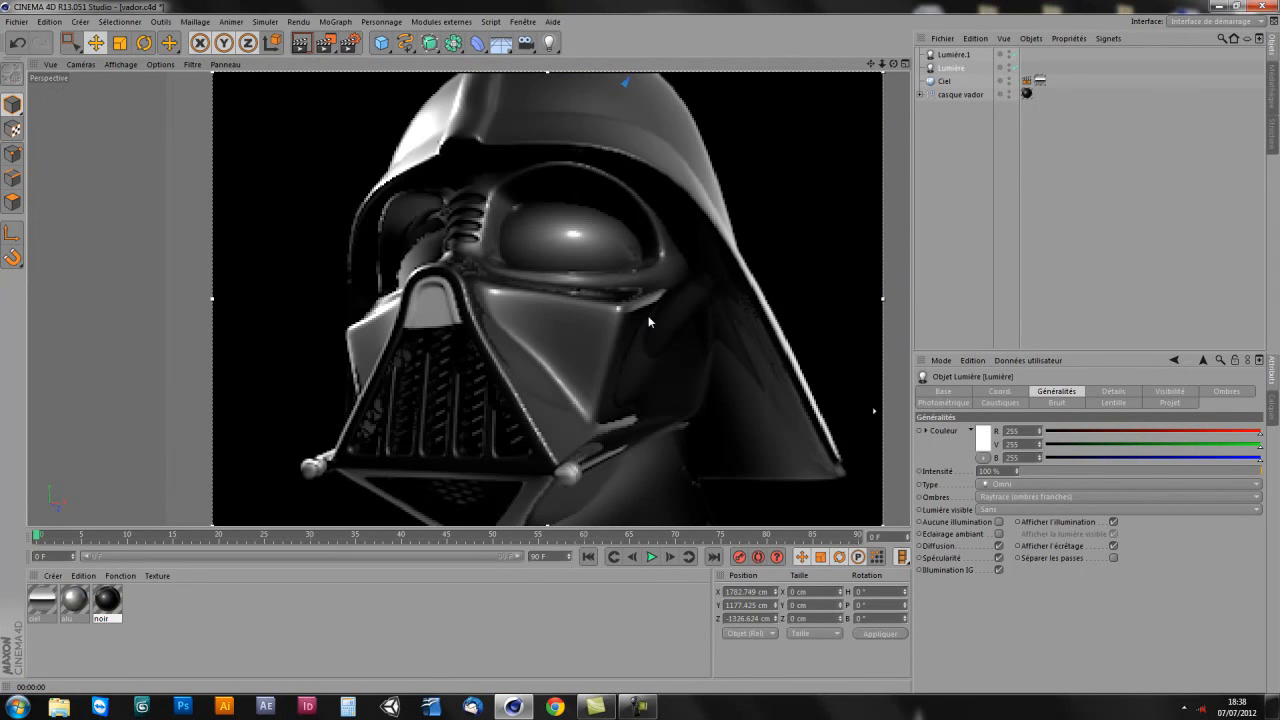
Step: Move the black knot of the noir material's Fresnel reflection gradient inward to about 55%
{"action": "left_click", "coordinate": [118, 597]}
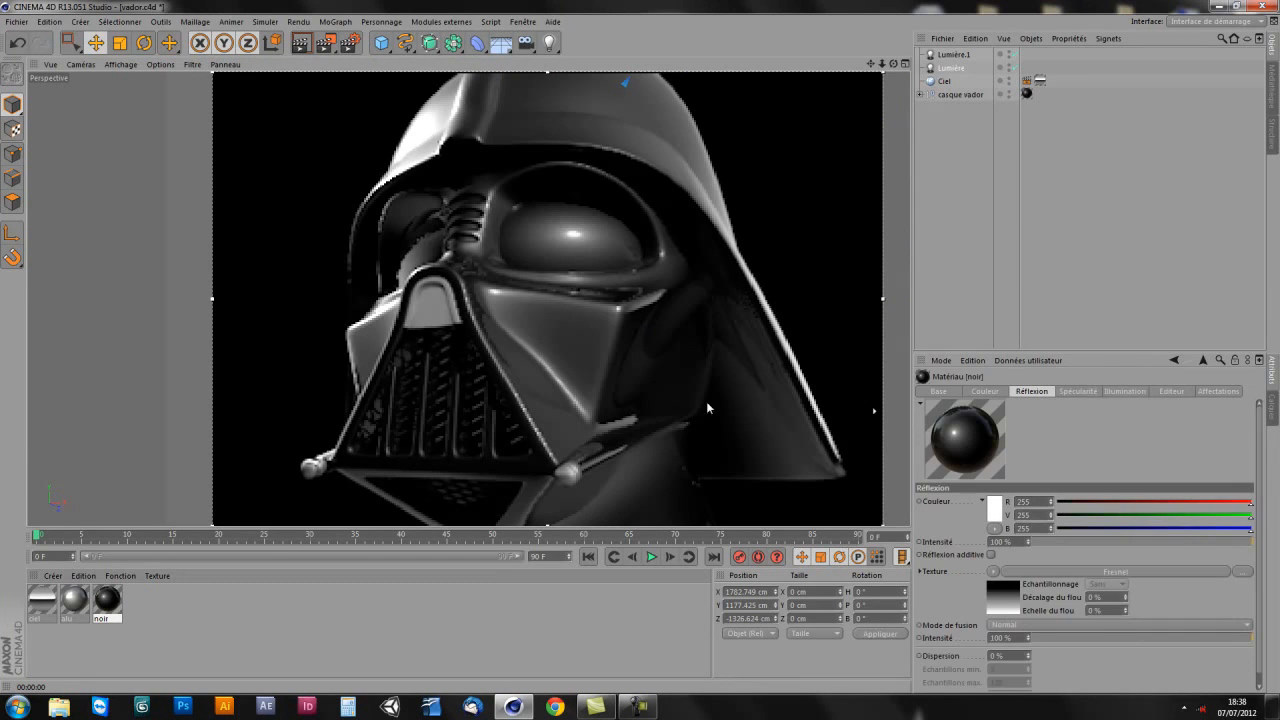
{"action": "left_click", "coordinate": [993, 596]}
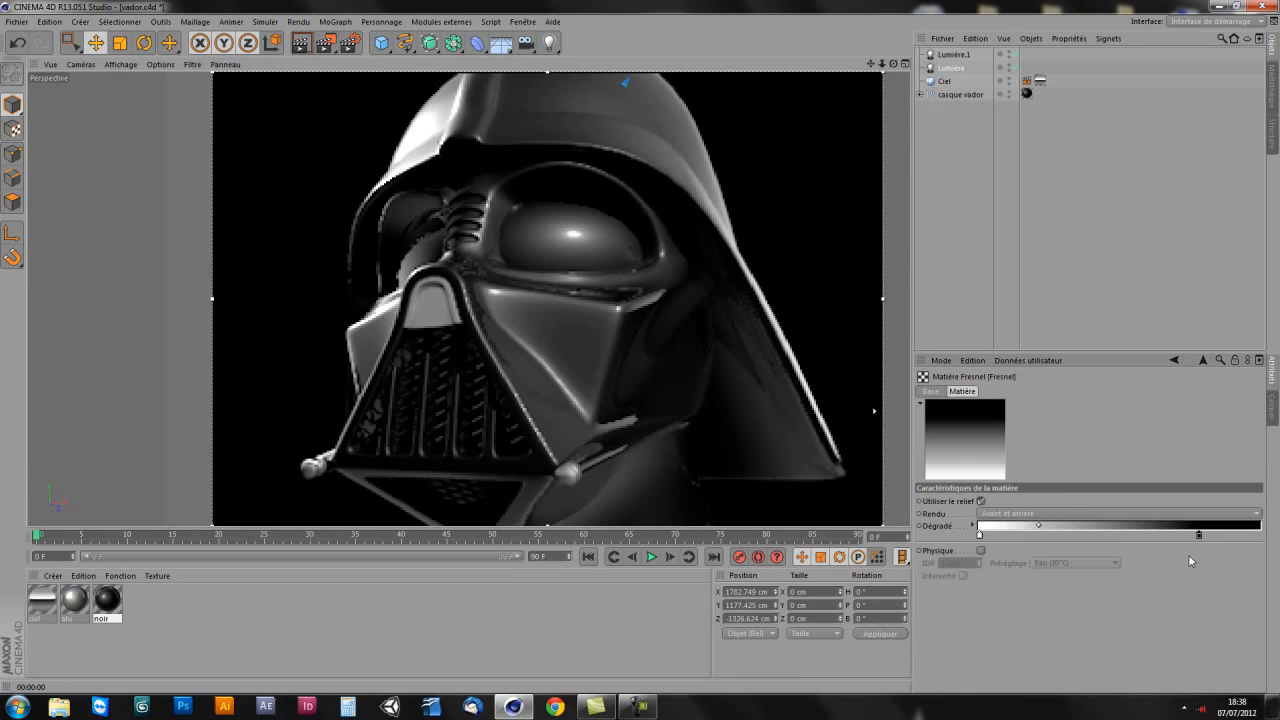
{"action": "left_click_drag", "start_coordinate": [1200, 537], "coordinate": [1134, 540]}
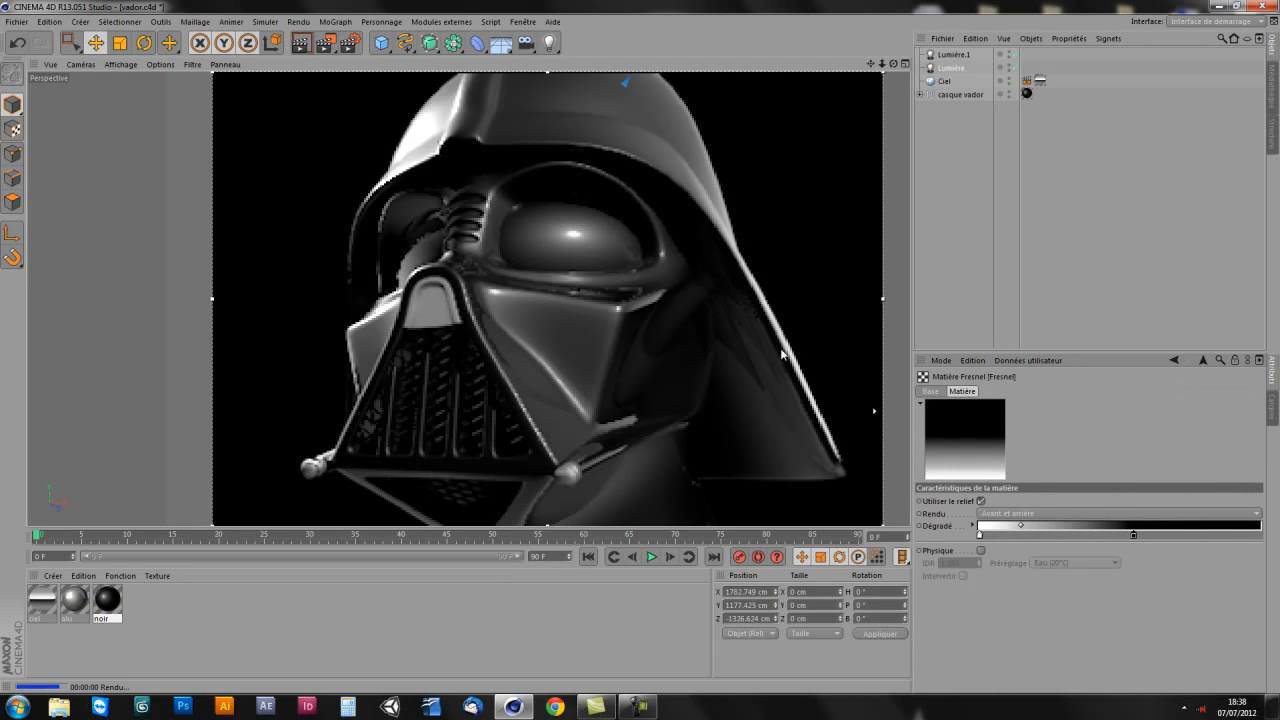
Step: Try a tighter Fresnel gradient, return its black knot to about 54%, and turn off the interactive render region
{"action": "left_click_drag", "start_coordinate": [1131, 534], "coordinate": [1099, 537]}
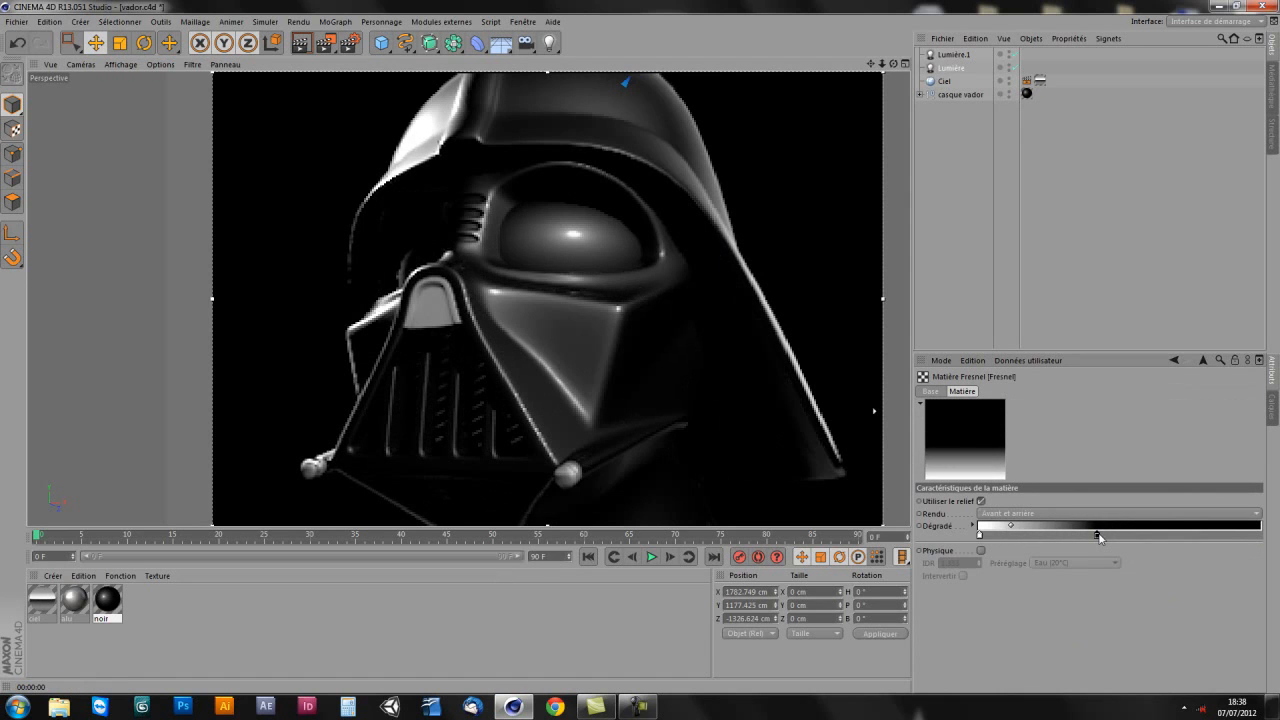
{"action": "left_click_drag", "start_coordinate": [1098, 537], "coordinate": [1131, 540]}
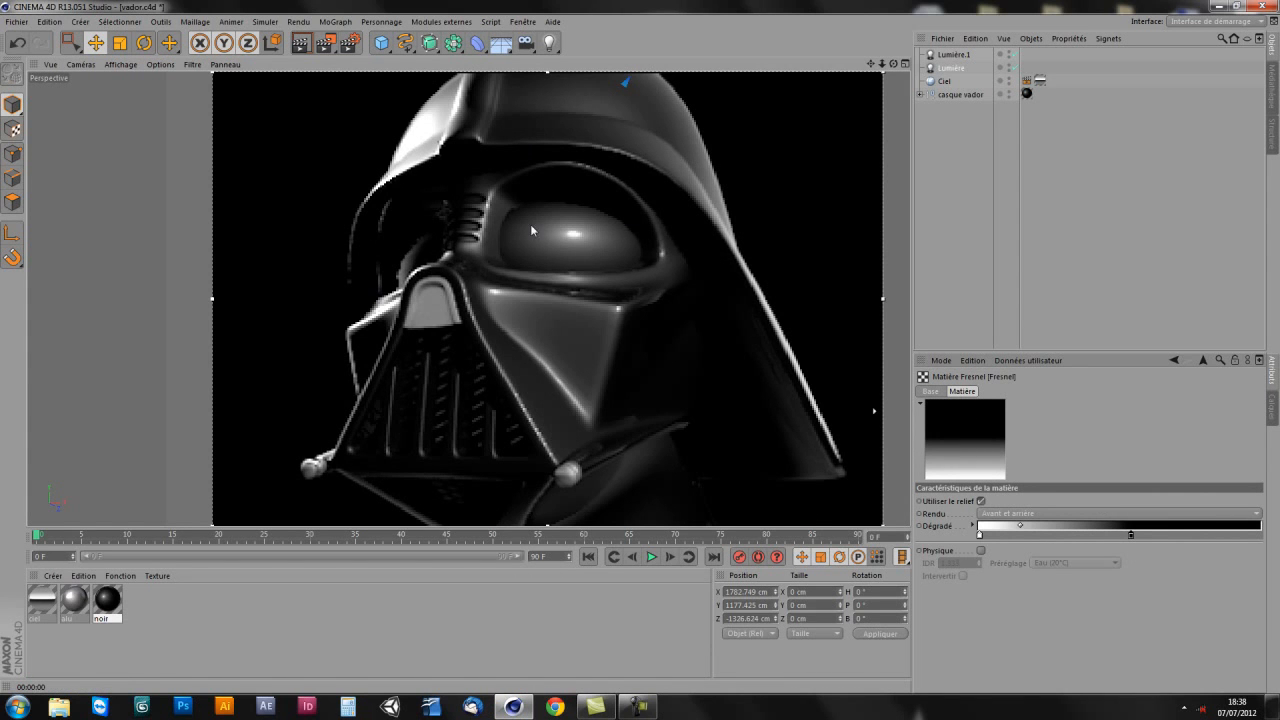
{"action": "left_click_drag", "start_coordinate": [326, 42], "coordinate": [396, 229]}
{"action": "left_click", "coordinate": [403, 226]}
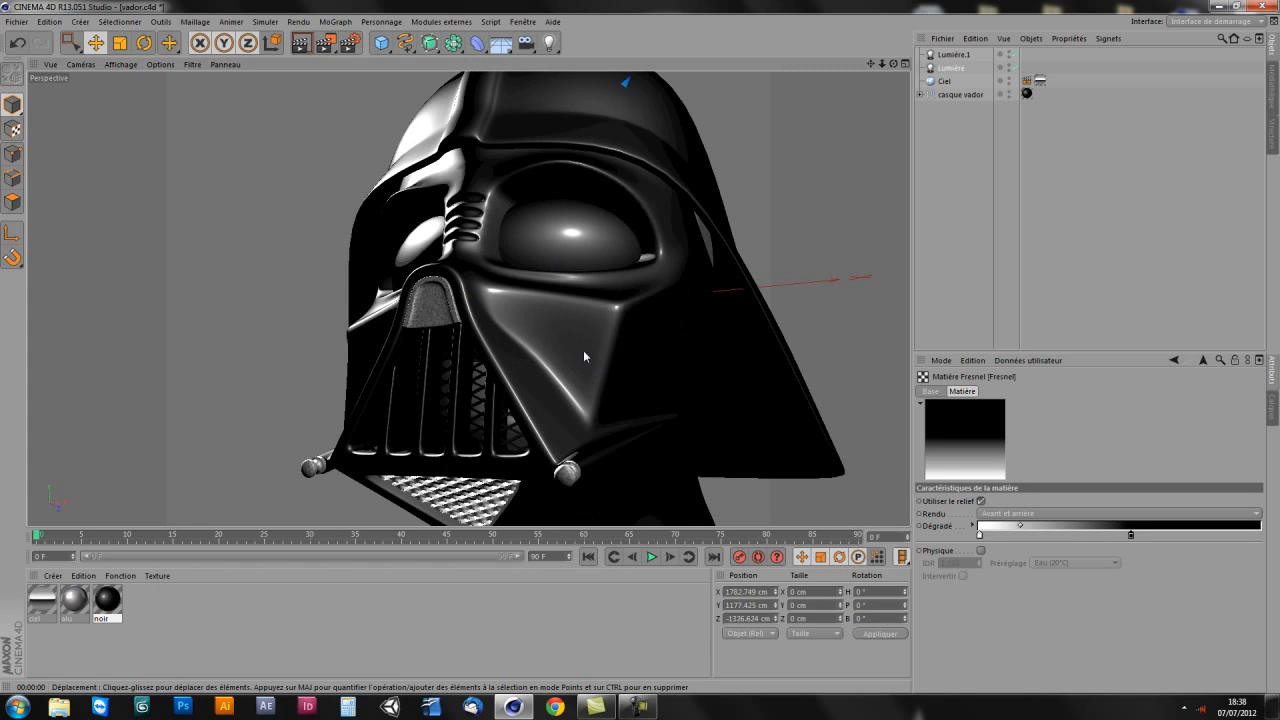
Step: Set the render output size to 1280 x 720 pixels in the render settings
{"action": "left_click", "coordinate": [350, 42]}
{"action": "left_click_drag", "start_coordinate": [438, 52], "coordinate": [950, 178]}
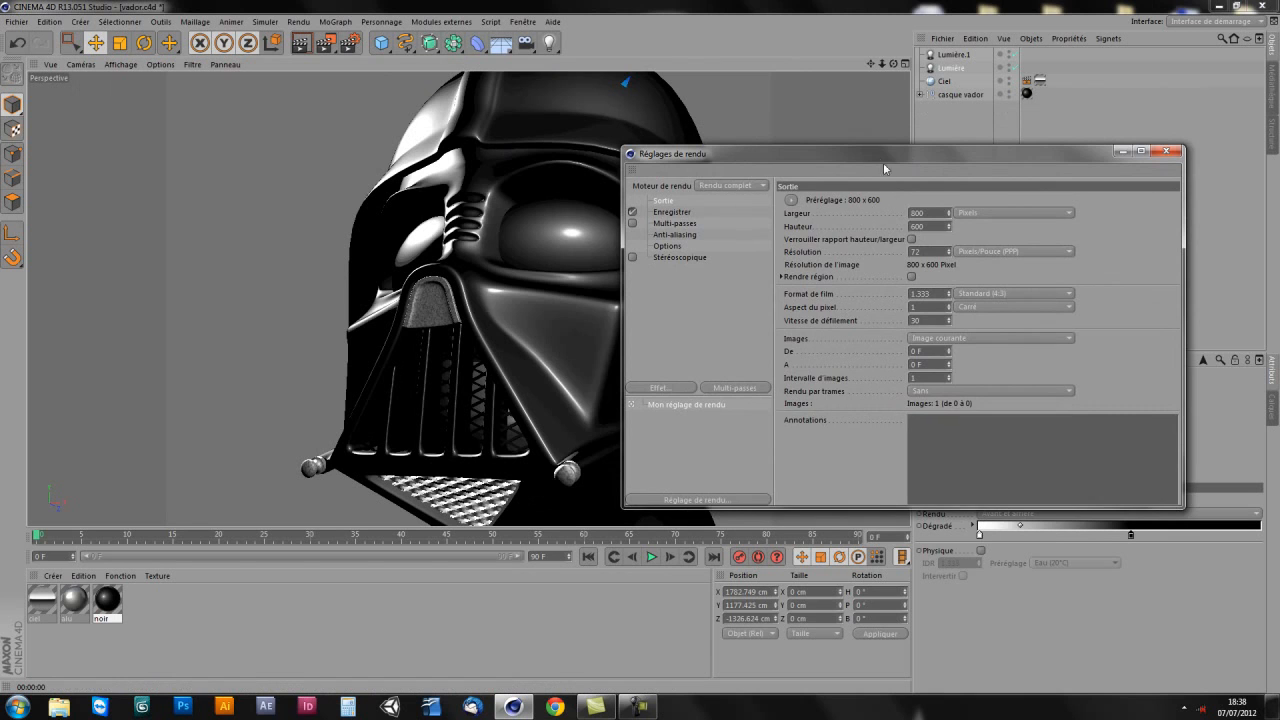
{"action": "left_click_drag", "start_coordinate": [891, 168], "coordinate": [859, 163]}
{"action": "left_click", "coordinate": [886, 207]}
{"action": "type", "text": "1"}
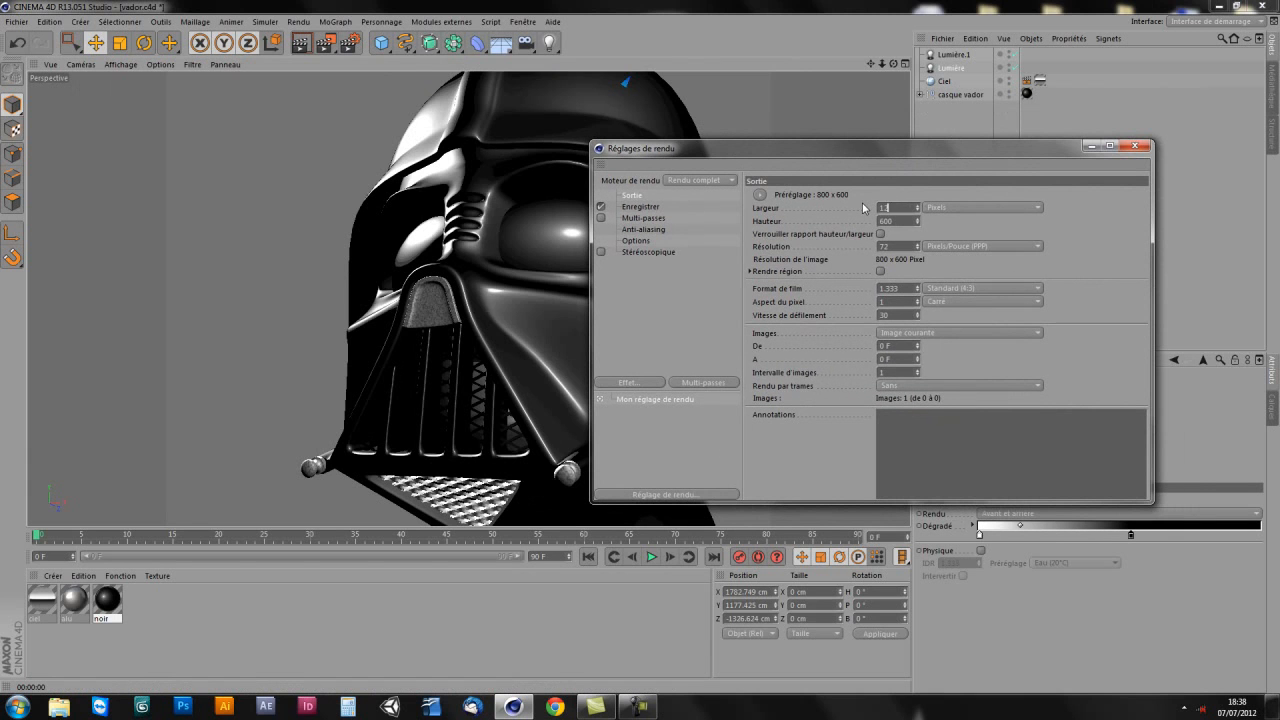
{"action": "type", "text": "28"}
{"action": "key", "text": "Return"}
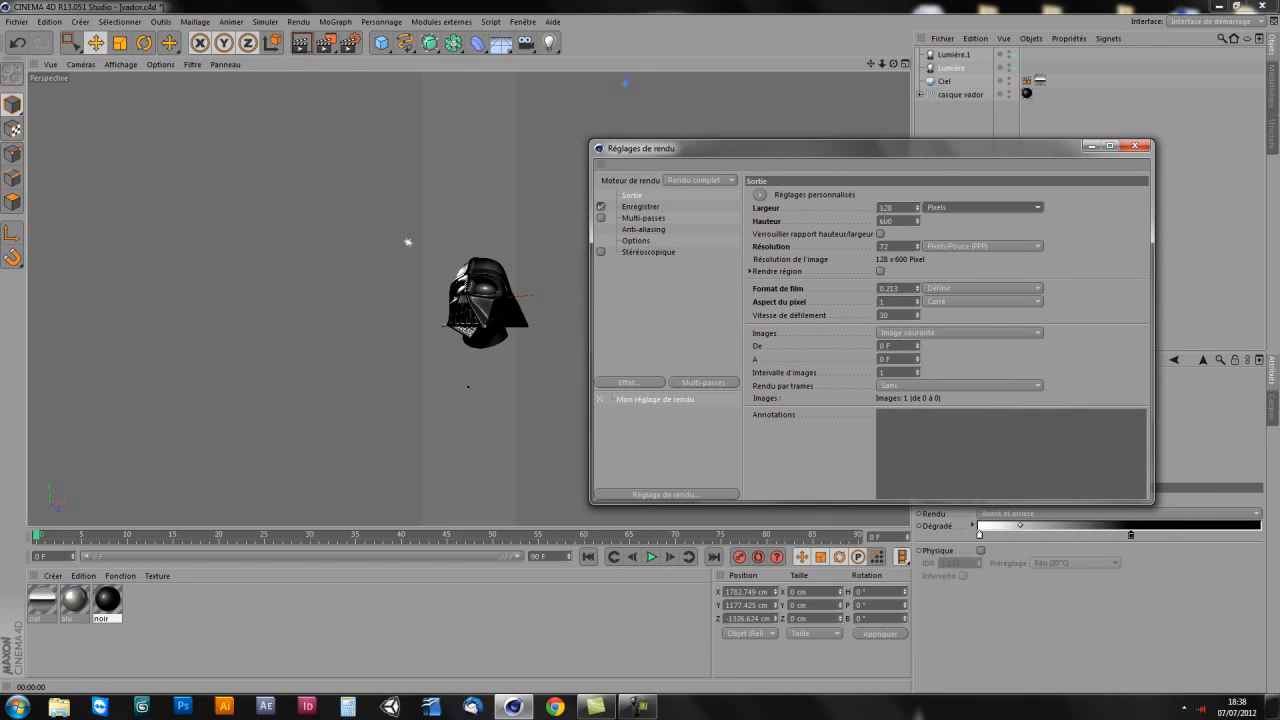
{"action": "left_click", "coordinate": [899, 207]}
{"action": "type", "text": "0"}
{"action": "key", "text": "Return"}
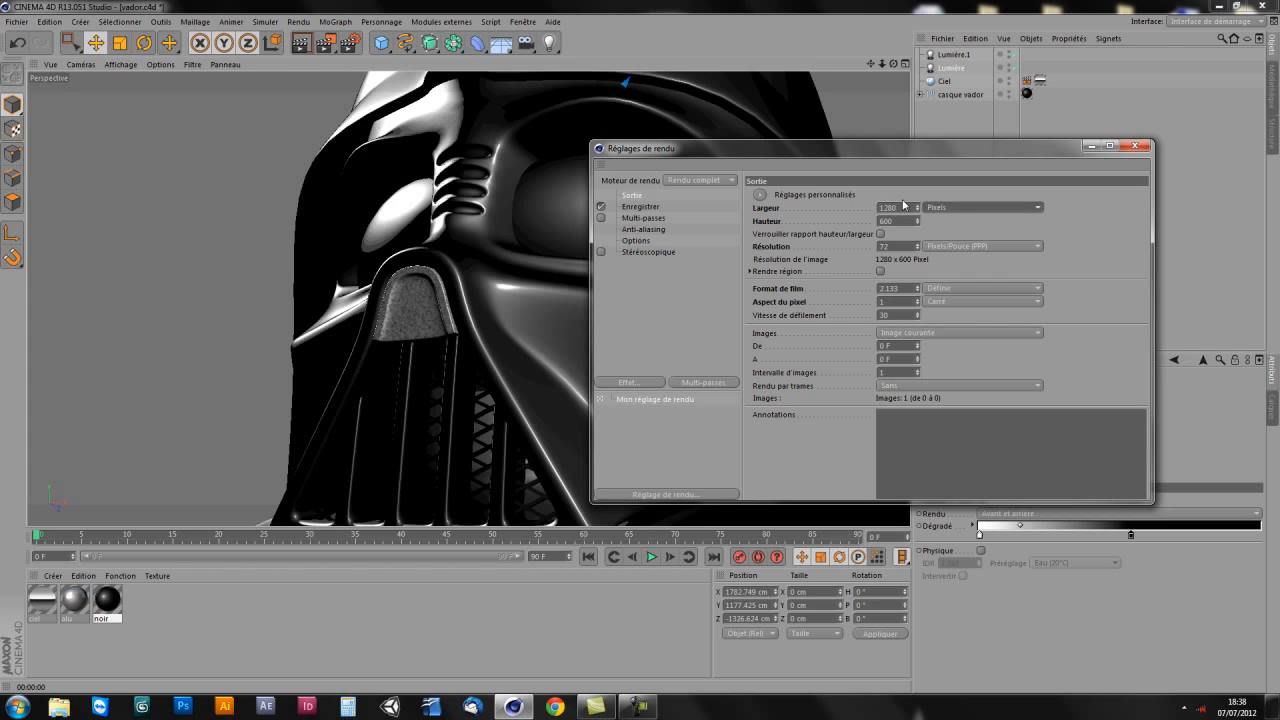
{"action": "key", "text": "Tab"}
{"action": "type", "text": "720"}
{"action": "key", "text": "Return"}
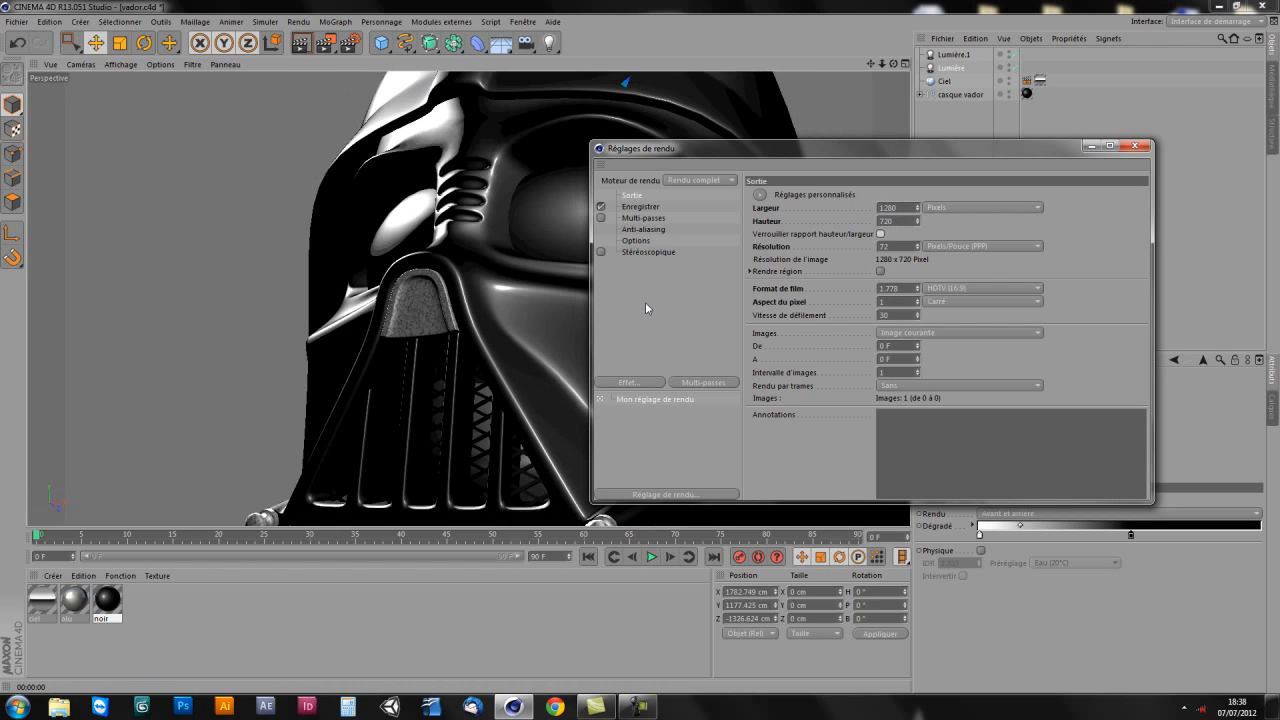
Step: Set the render's anti-aliasing to Au mieux
{"action": "left_click_drag", "start_coordinate": [831, 157], "coordinate": [877, 123]}
{"action": "left_click", "coordinate": [705, 208]}
{"action": "left_click", "coordinate": [960, 171]}
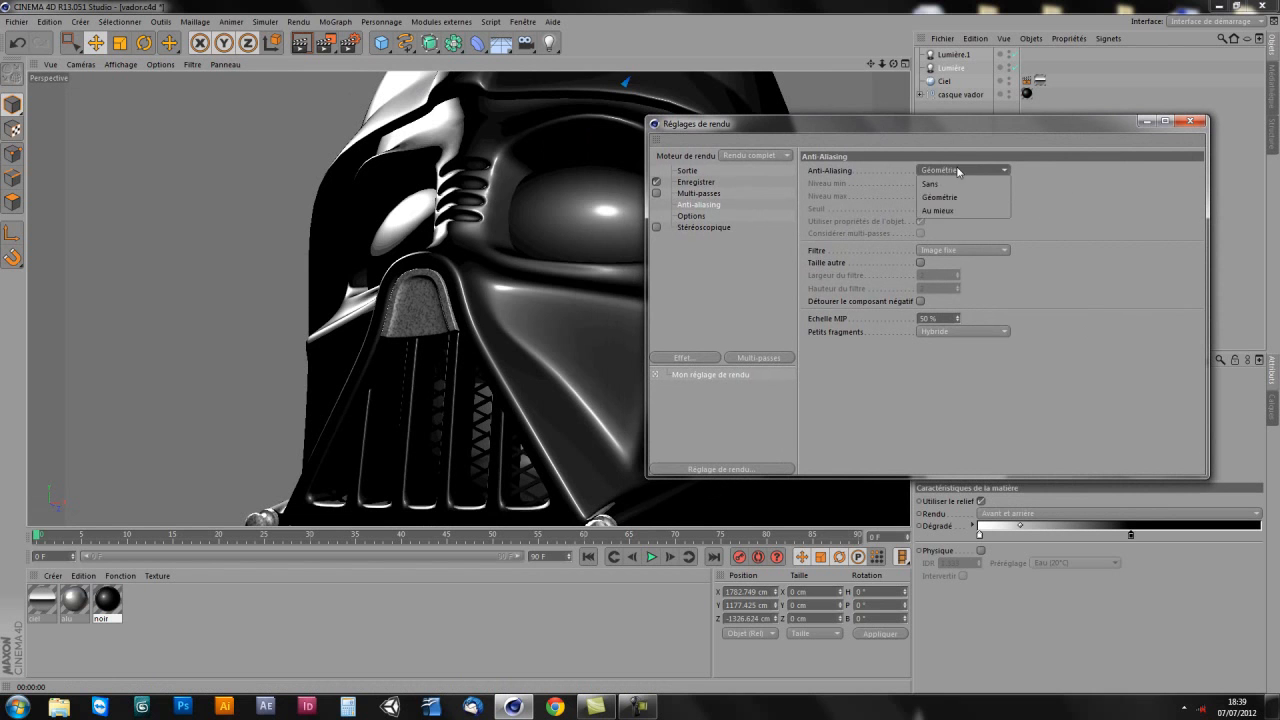
{"action": "left_click", "coordinate": [952, 211]}
{"action": "left_click_drag", "start_coordinate": [959, 123], "coordinate": [1013, 119]}
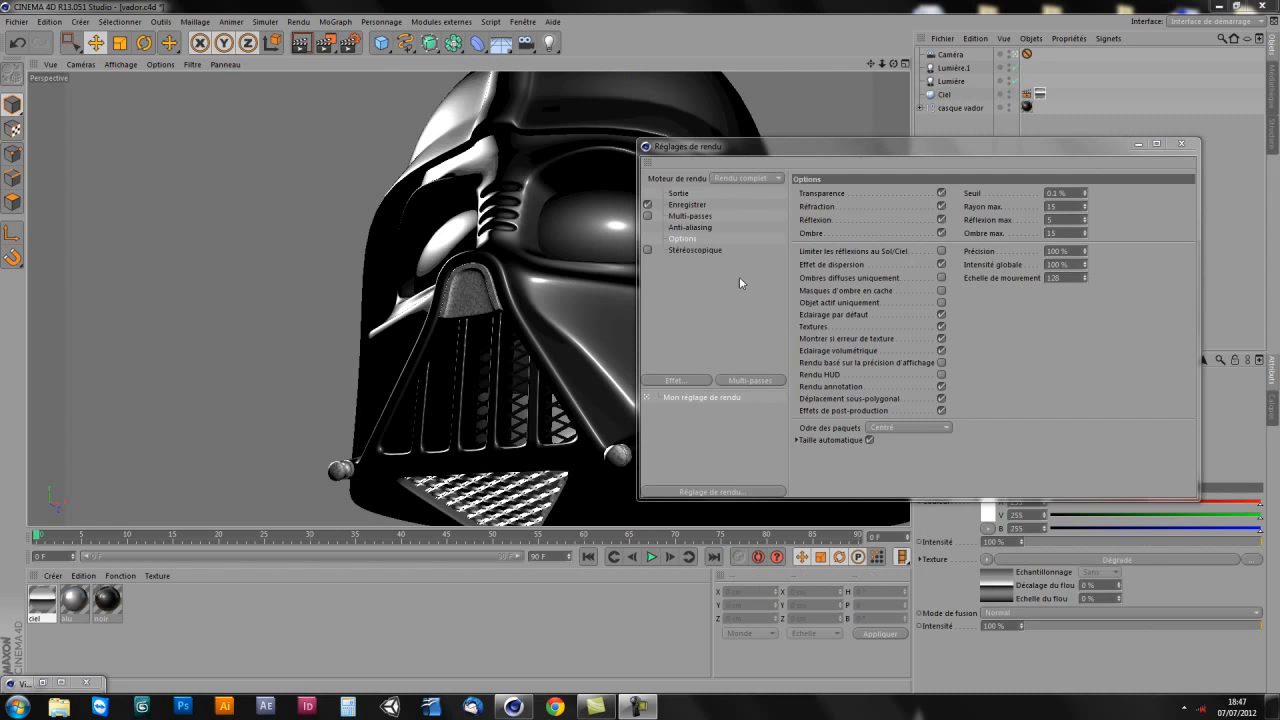
Step: Render the helmet in the Visualiseur, examine the image at full window size, and minimize the viewer
{"action": "left_click_drag", "start_coordinate": [795, 147], "coordinate": [798, 139]}
{"action": "left_click", "coordinate": [331, 43]}
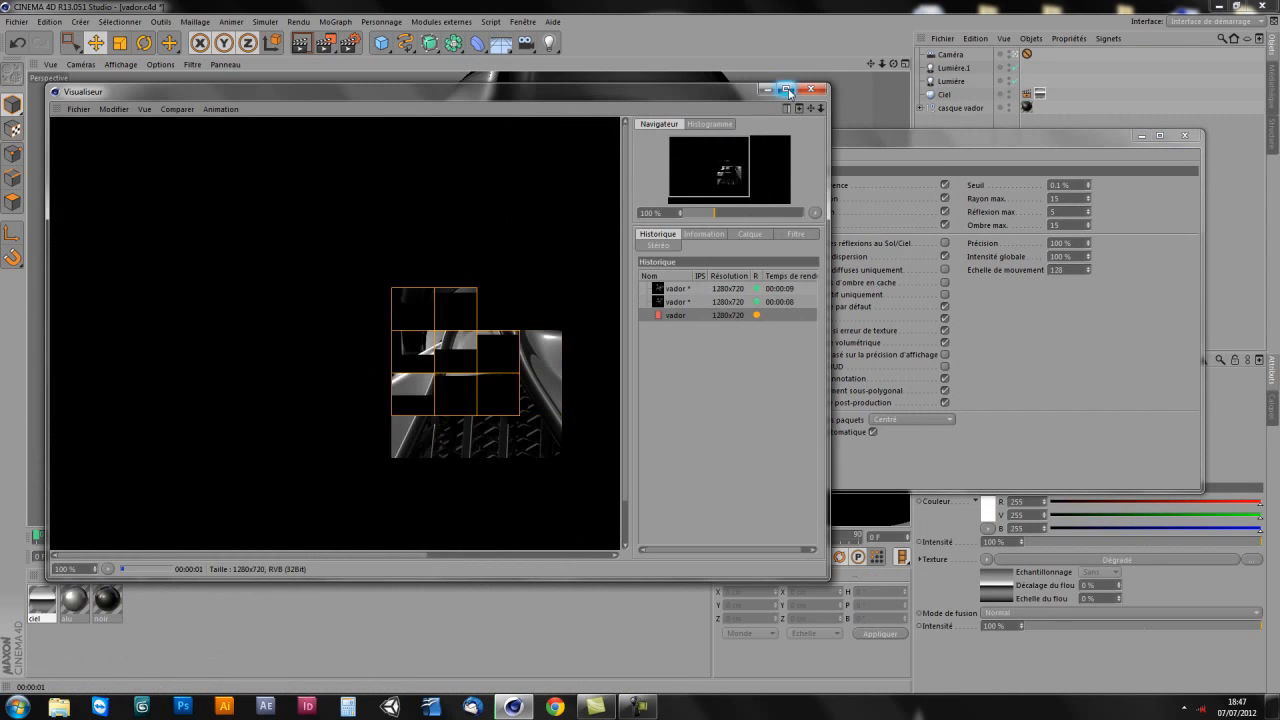
{"action": "left_click", "coordinate": [786, 88]}
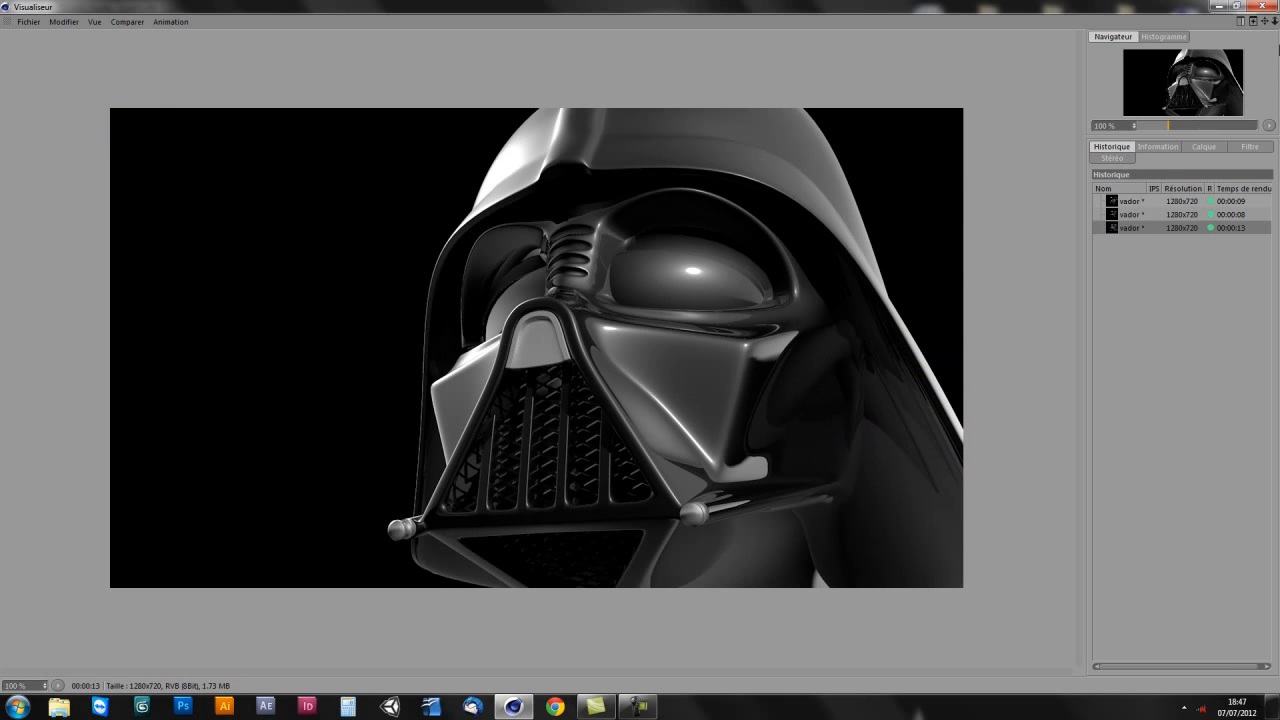
{"action": "left_click", "coordinate": [1218, 5]}
Step: Move the black knot of the noir material's Fresnel reflection gradient out to the 100% end
{"action": "left_click_drag", "start_coordinate": [1082, 144], "coordinate": [657, 98]}
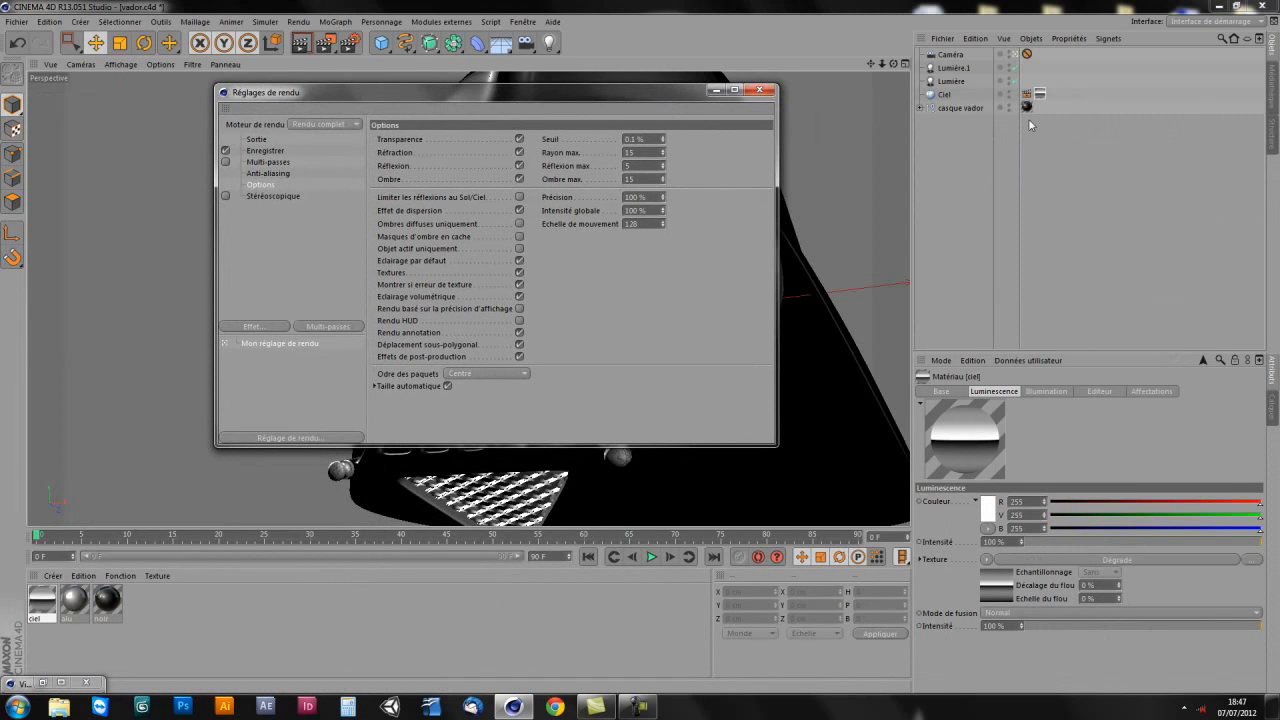
{"action": "left_click", "coordinate": [107, 600]}
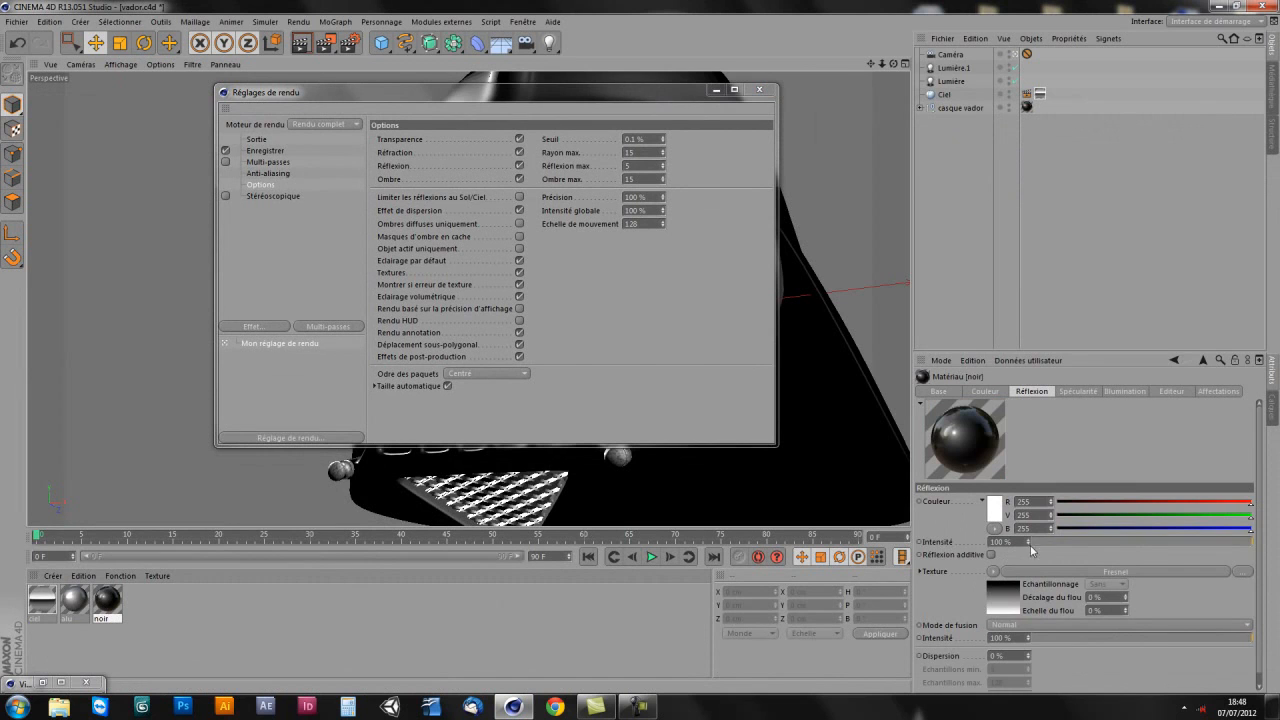
{"action": "left_click", "coordinate": [1008, 607]}
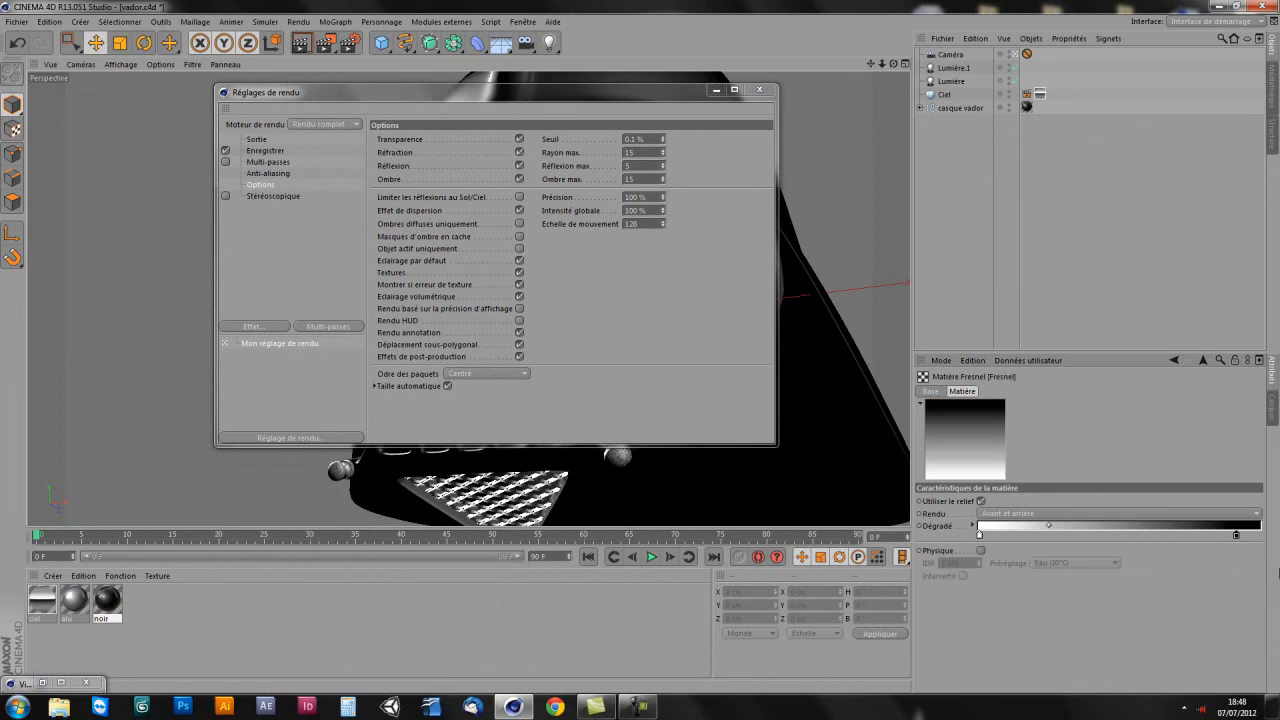
{"action": "mouse_move", "coordinate": [1237, 535]}
{"action": "left_mouse_down"}
{"action": "mouse_move", "coordinate": [1223, 536]}
{"action": "mouse_move", "coordinate": [1262, 537]}
{"action": "left_mouse_up"}
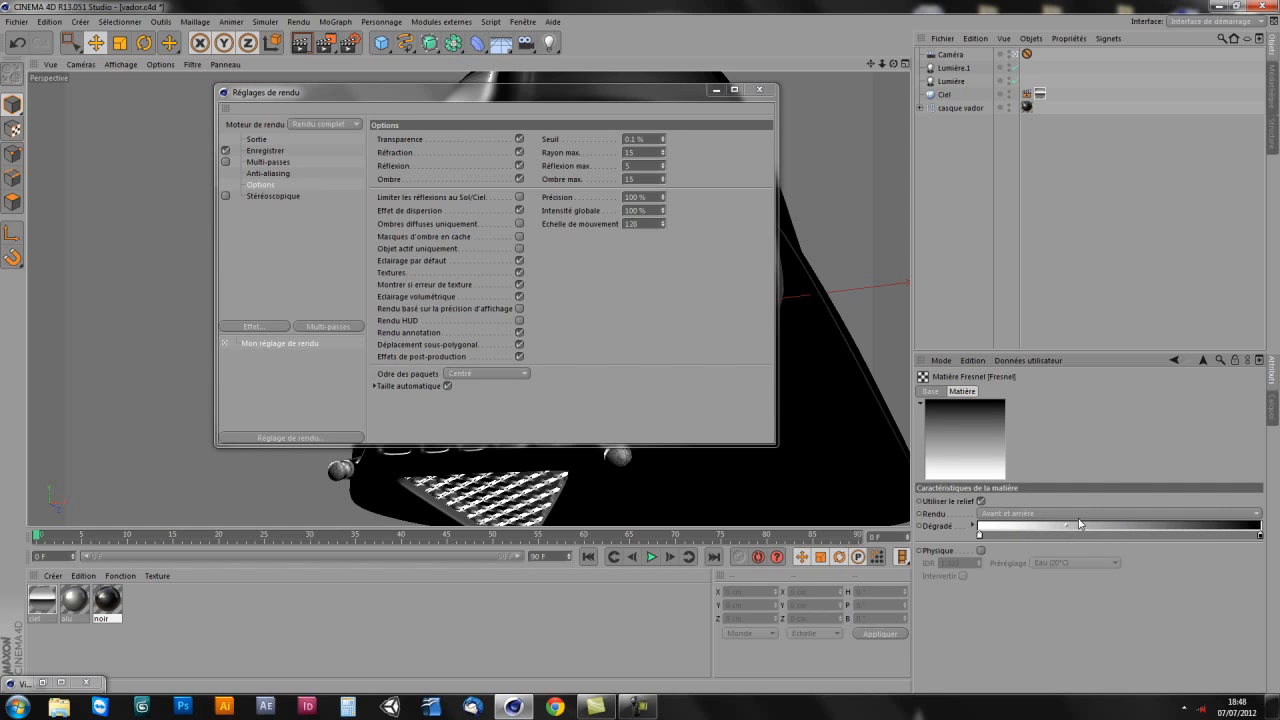
{"action": "left_click", "coordinate": [1202, 362]}
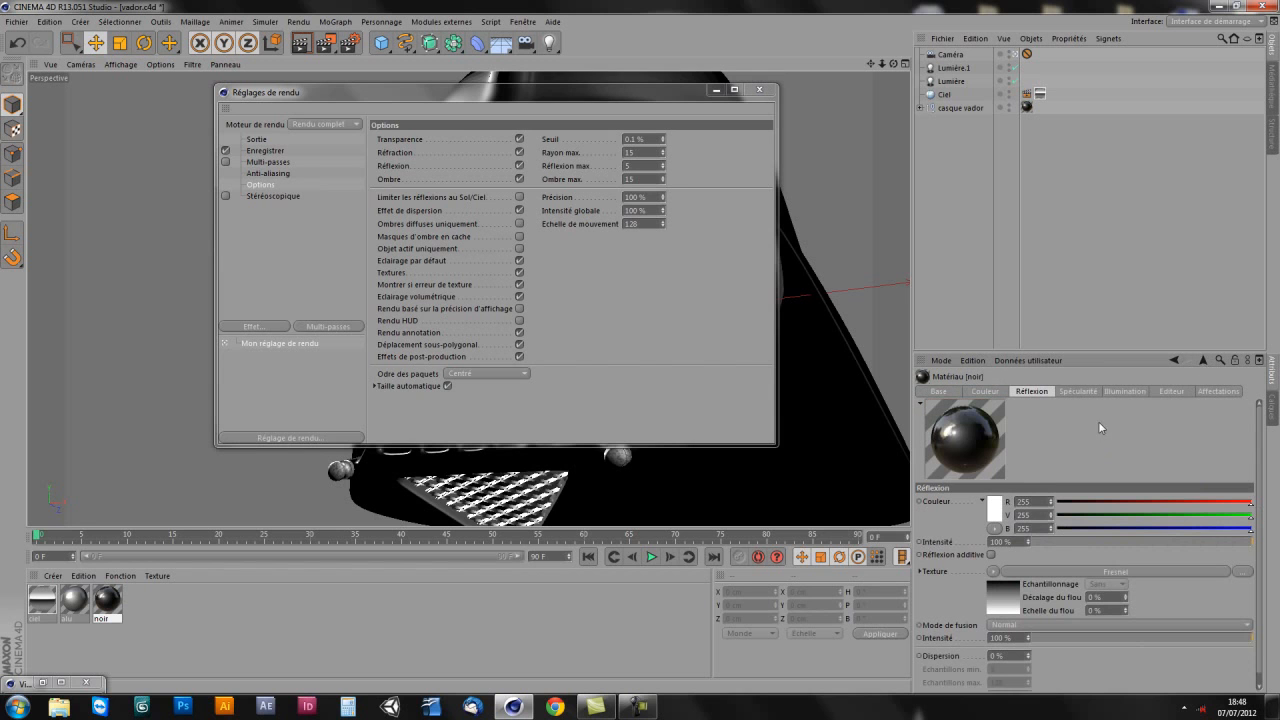
Step: In the ciel material's luminance gradient, remove the knot in the first half and turn the grey knot at about 70% black
{"action": "left_click", "coordinate": [46, 603]}
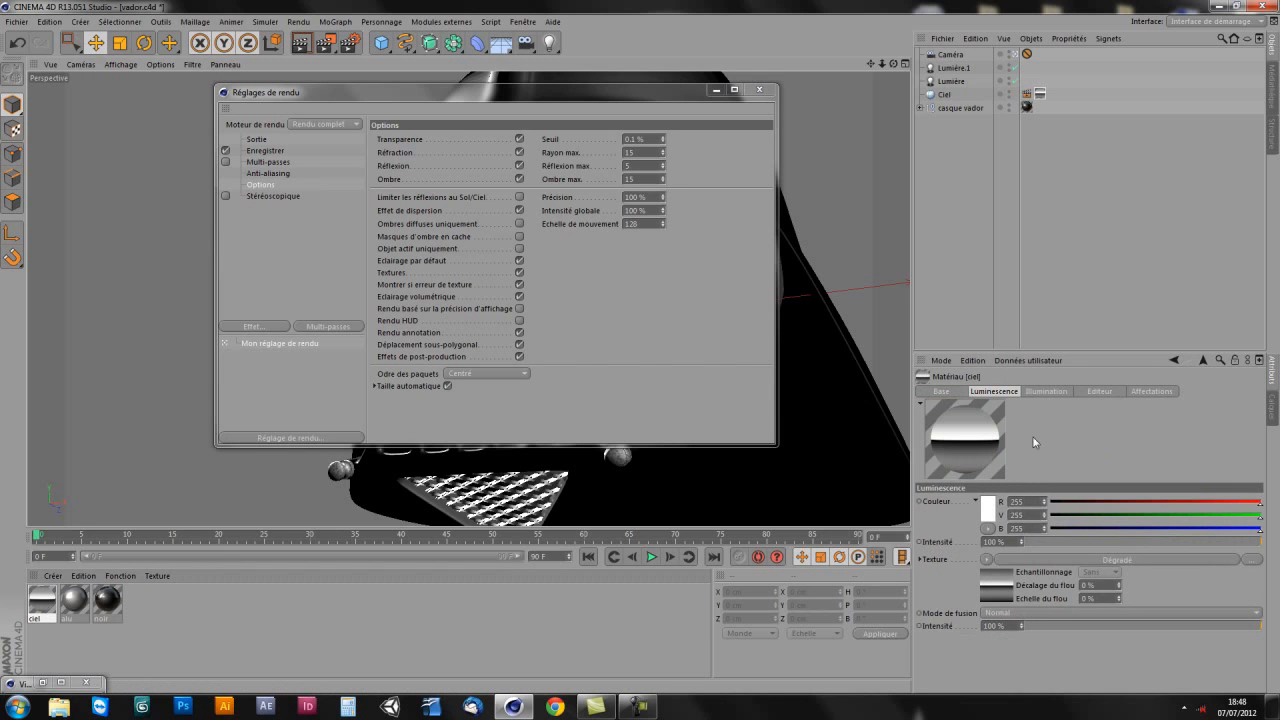
{"action": "left_click", "coordinate": [997, 559]}
{"action": "left_click_drag", "start_coordinate": [1060, 511], "coordinate": [1056, 547]}
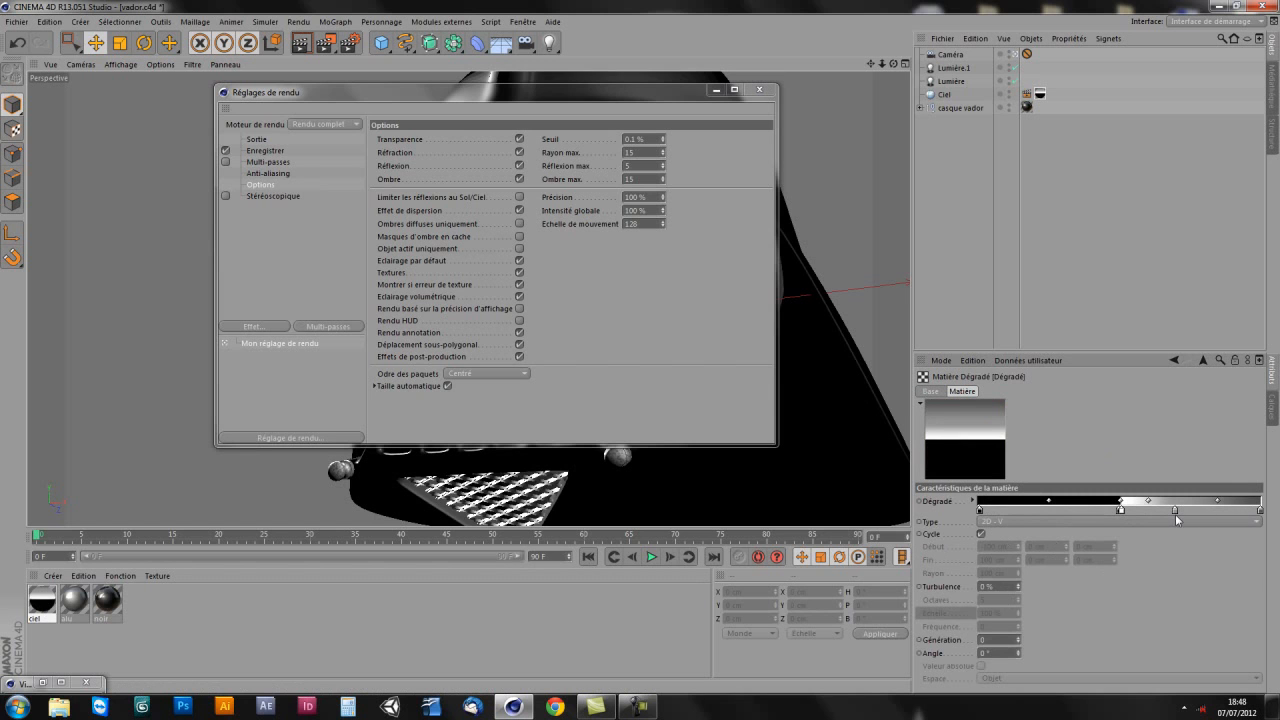
{"action": "double_click", "coordinate": [1175, 511]}
{"action": "left_click_drag", "start_coordinate": [1082, 470], "coordinate": [1082, 520]}
{"action": "left_click", "coordinate": [1130, 572]}
Step: Remove the sky gradient's outer grey knot and leave a single black knot at about 72% beyond the white band
{"action": "left_click_drag", "start_coordinate": [1260, 511], "coordinate": [1243, 563]}
{"action": "left_click", "coordinate": [1210, 511]}
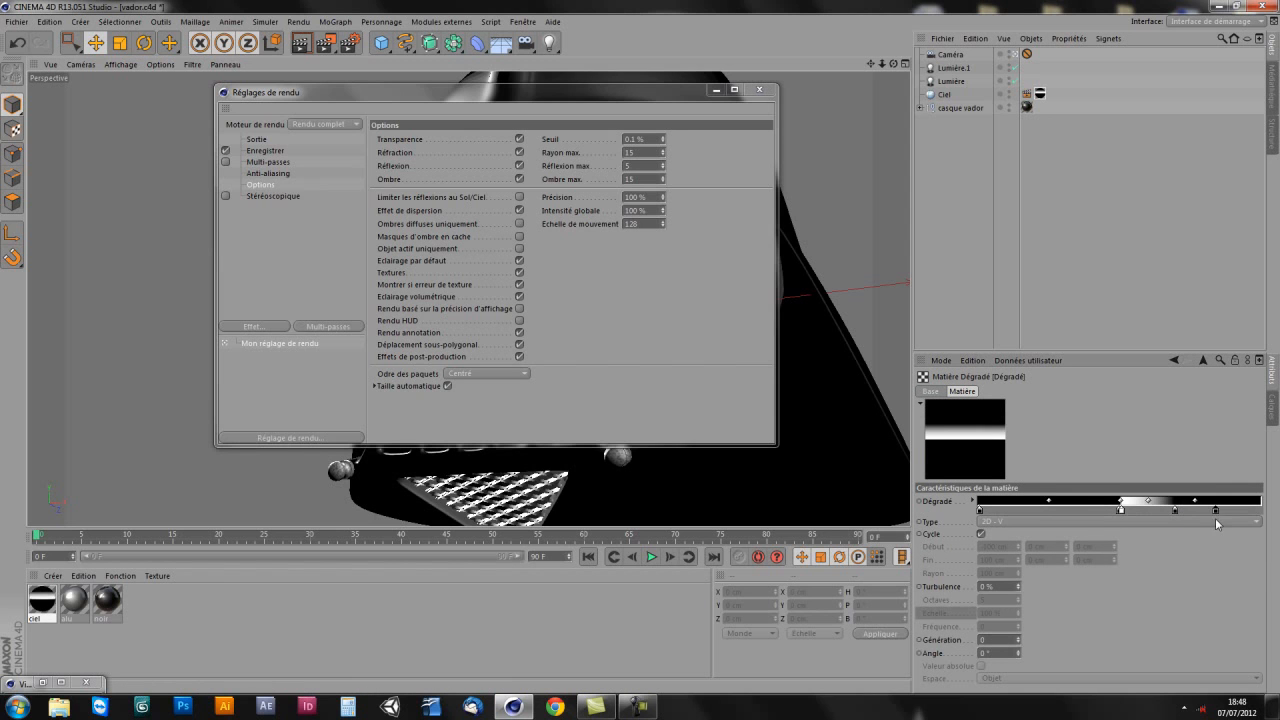
{"action": "mouse_move", "coordinate": [1152, 501]}
{"action": "left_mouse_down"}
{"action": "mouse_move", "coordinate": [1260, 511]}
{"action": "mouse_move", "coordinate": [1264, 535]}
{"action": "left_mouse_up"}
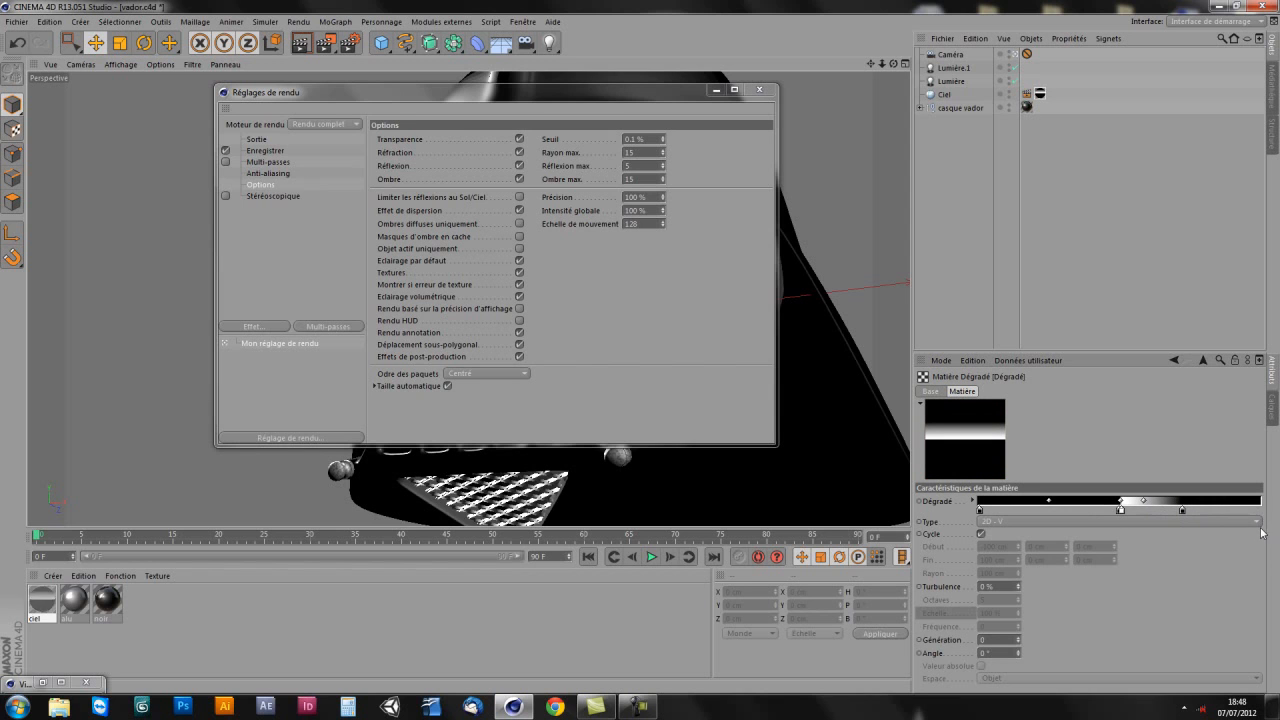
{"action": "left_click", "coordinate": [1204, 360]}
Step: Narrow the sky gradient's white band by moving its hard black-to-white edge to about 56%
{"action": "left_click_drag", "start_coordinate": [661, 100], "coordinate": [1162, 214]}
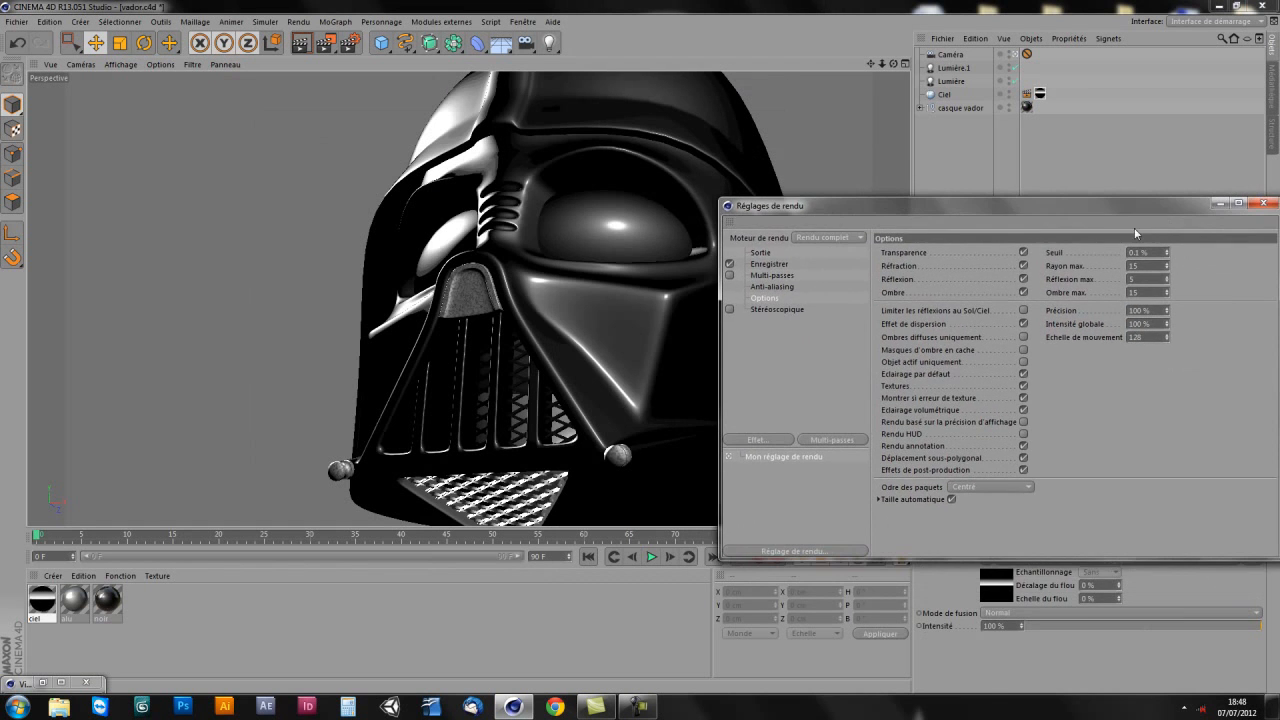
{"action": "left_click_drag", "start_coordinate": [939, 213], "coordinate": [450, 123]}
{"action": "left_click", "coordinate": [989, 598]}
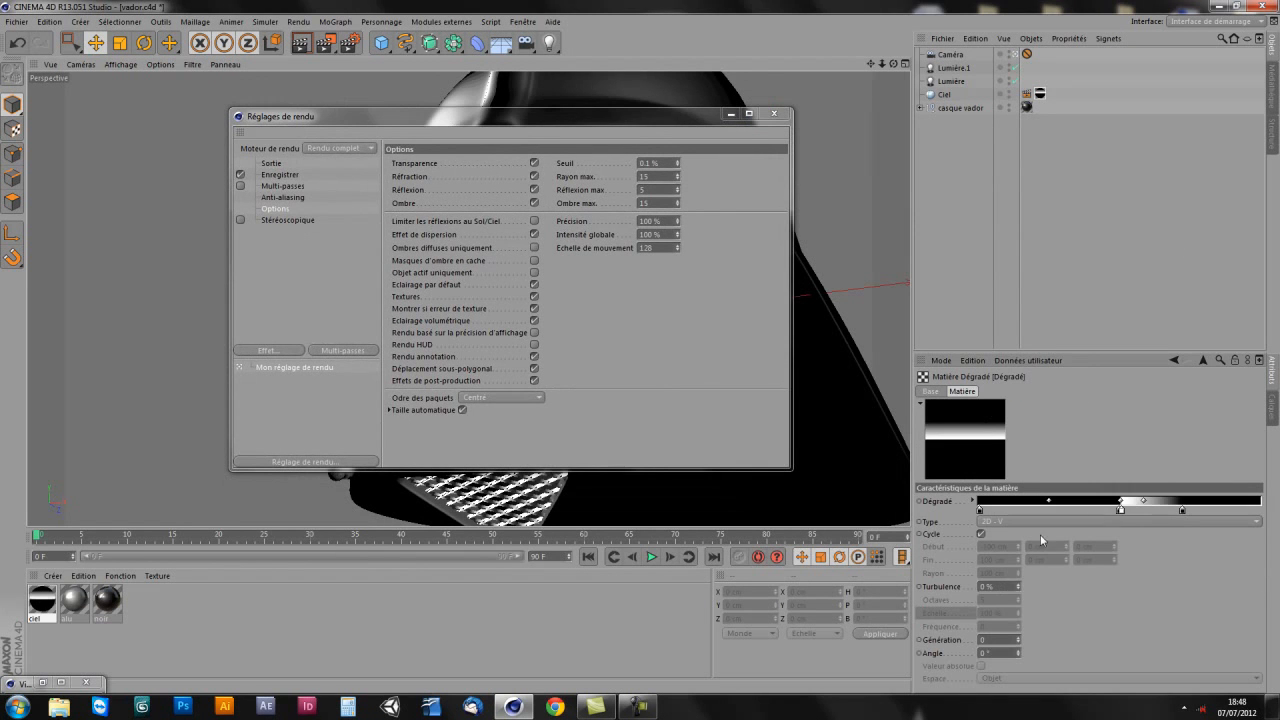
{"action": "left_click", "coordinate": [1129, 510]}
{"action": "left_click_drag", "start_coordinate": [1130, 511], "coordinate": [1138, 511]}
Step: Minimize the render settings and turn the interactive render region back on
{"action": "left_click", "coordinate": [731, 114]}
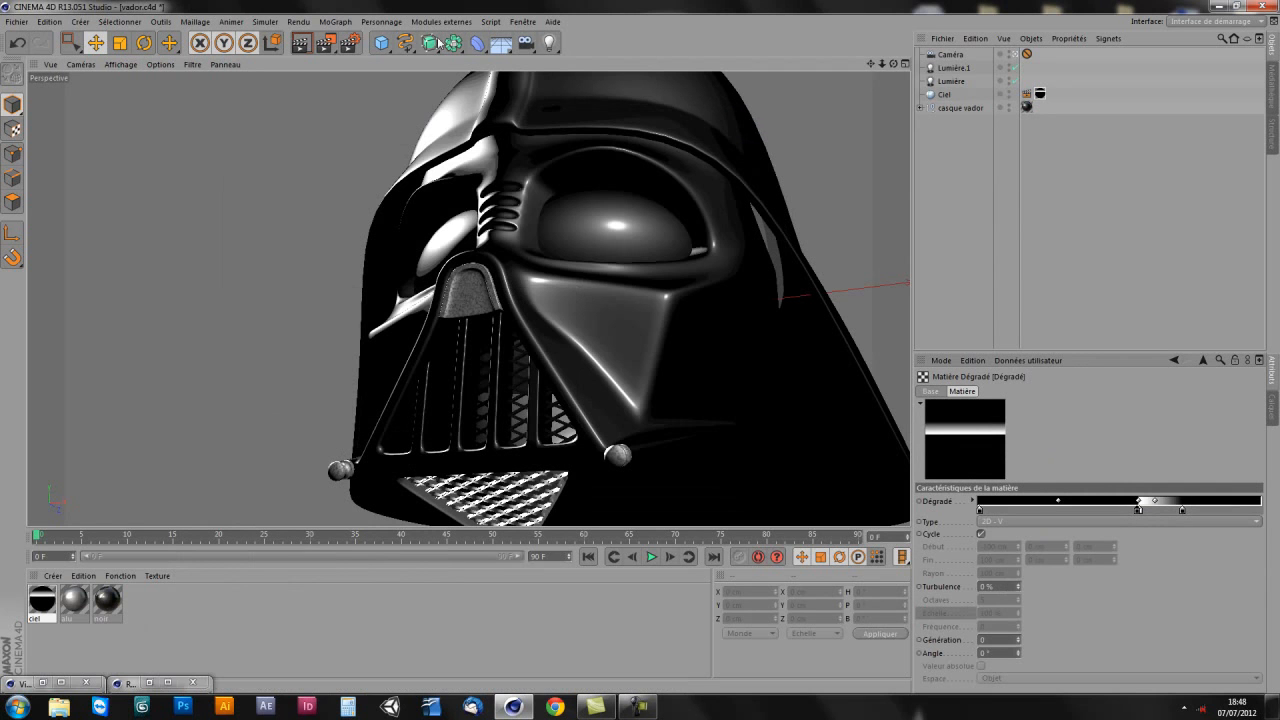
{"action": "left_click_drag", "start_coordinate": [330, 46], "coordinate": [372, 51]}
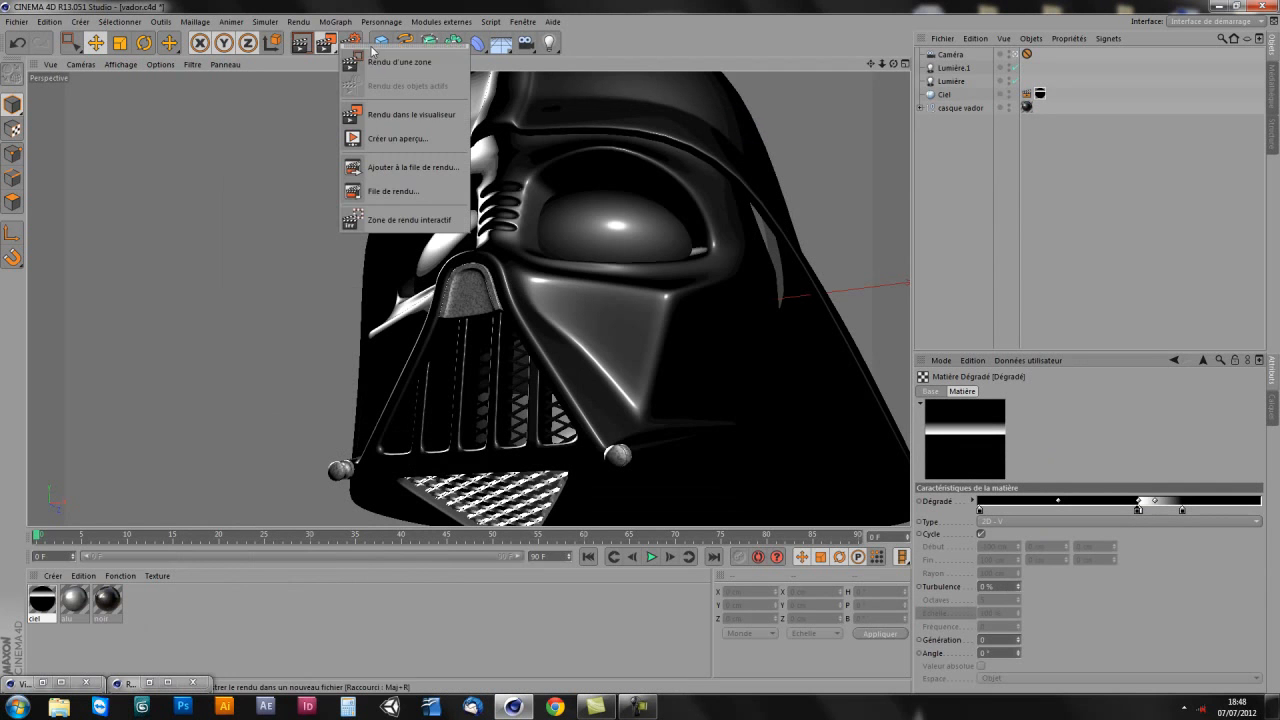
{"action": "left_click", "coordinate": [410, 220]}
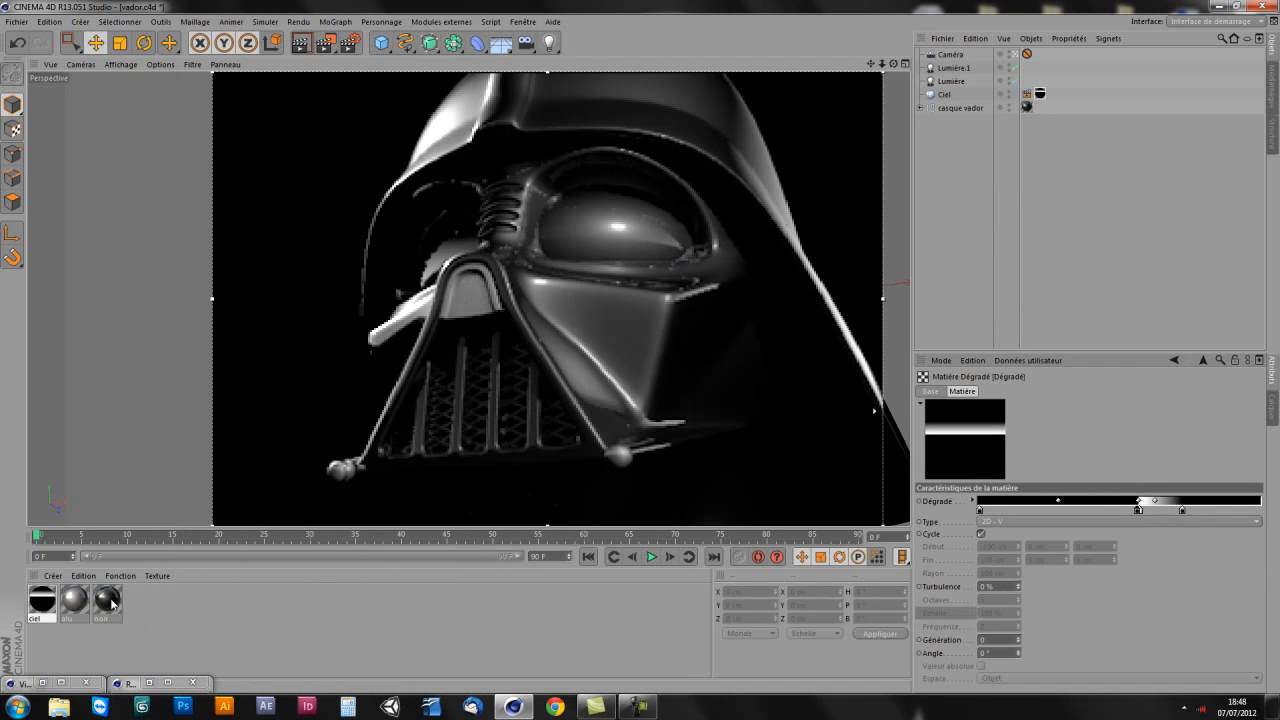
Step: Remove the protection tag from the existing camera and delete that camera
{"action": "left_click", "coordinate": [1026, 55]}
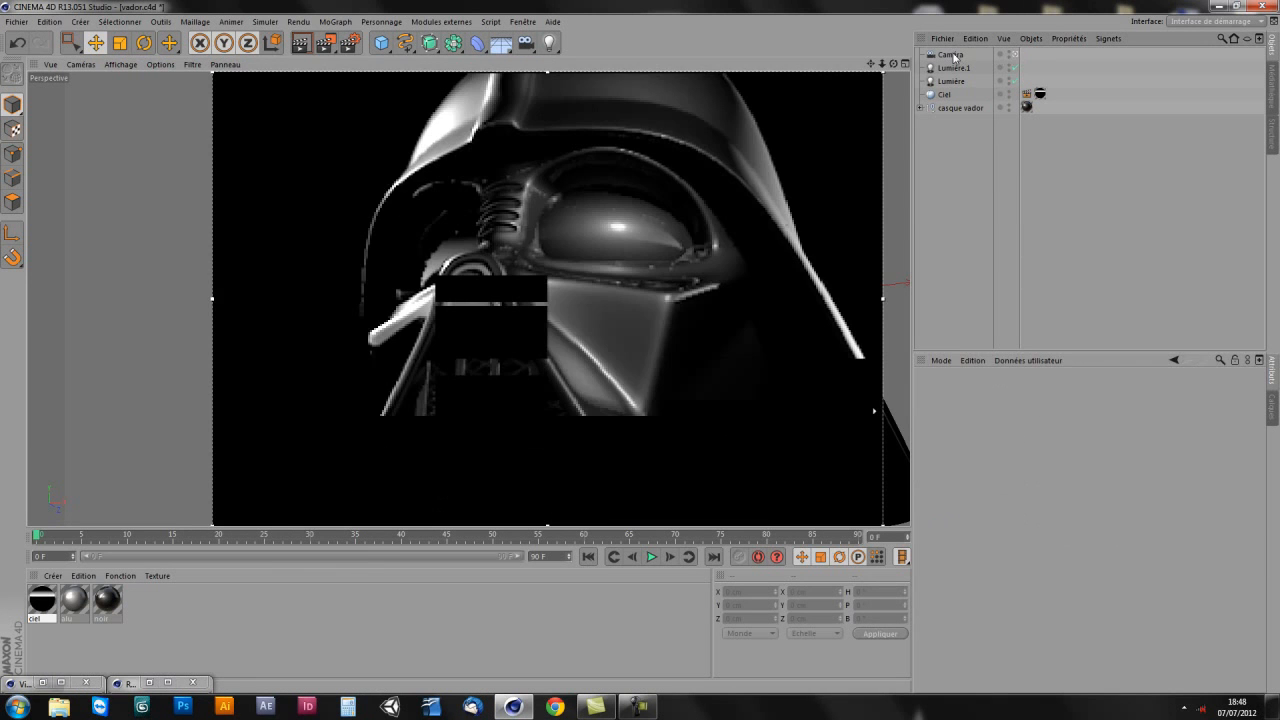
{"action": "left_click", "coordinate": [953, 55]}
{"action": "key", "text": "Delete"}
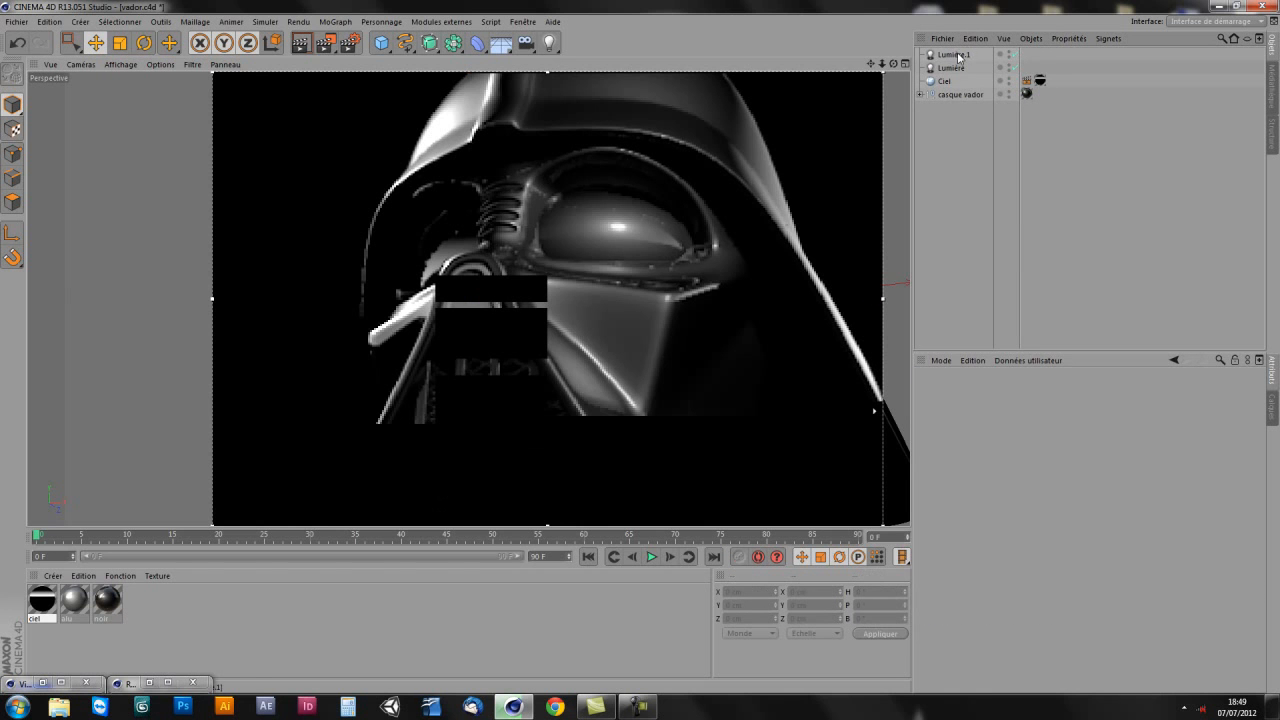
Step: Reframe the whole helmet within the render region and add a new camera from this view
{"action": "left_click_drag", "start_coordinate": [650, 315], "coordinate": [559, 318], "text": "alt"}
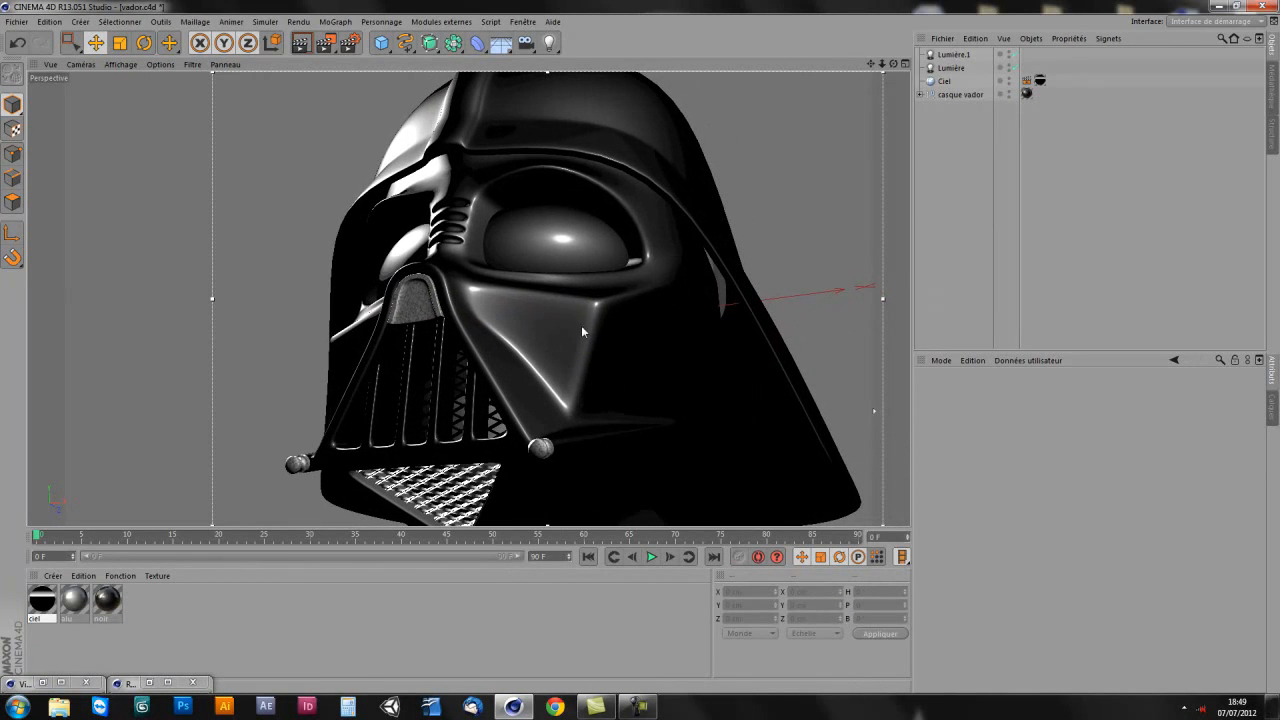
{"action": "key", "text": "ctrl+r"}
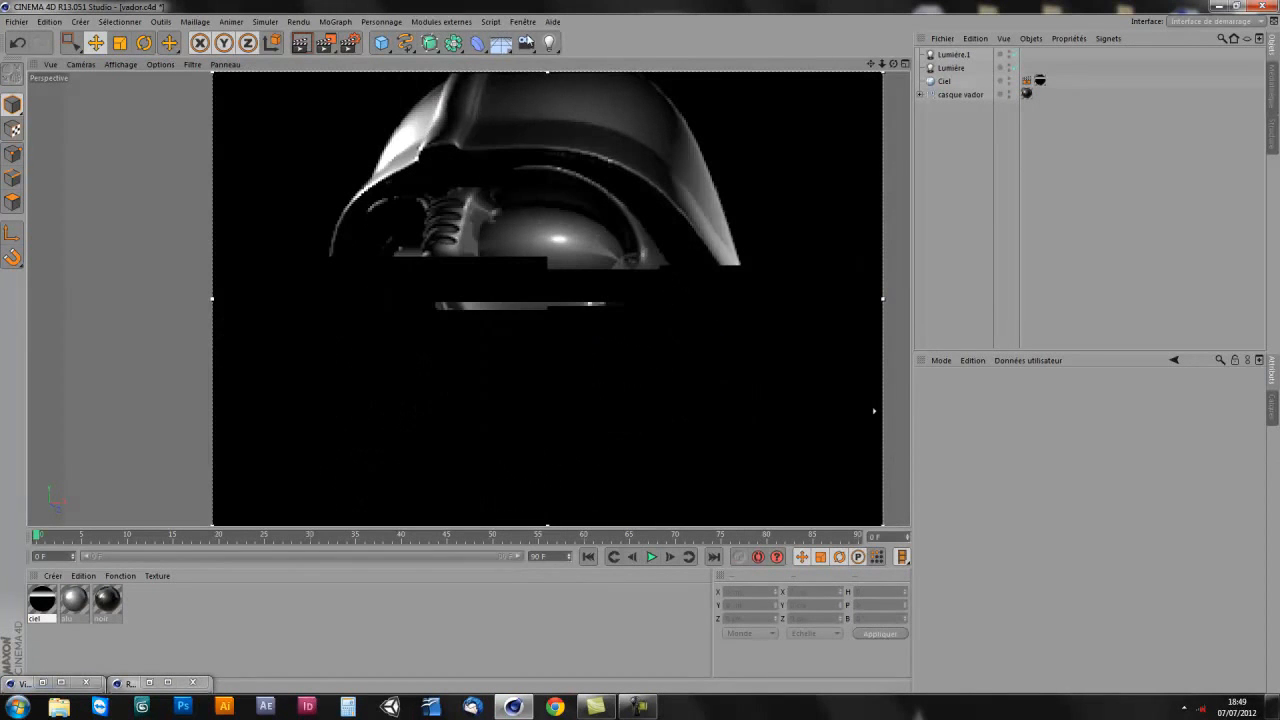
{"action": "left_click", "coordinate": [525, 44]}
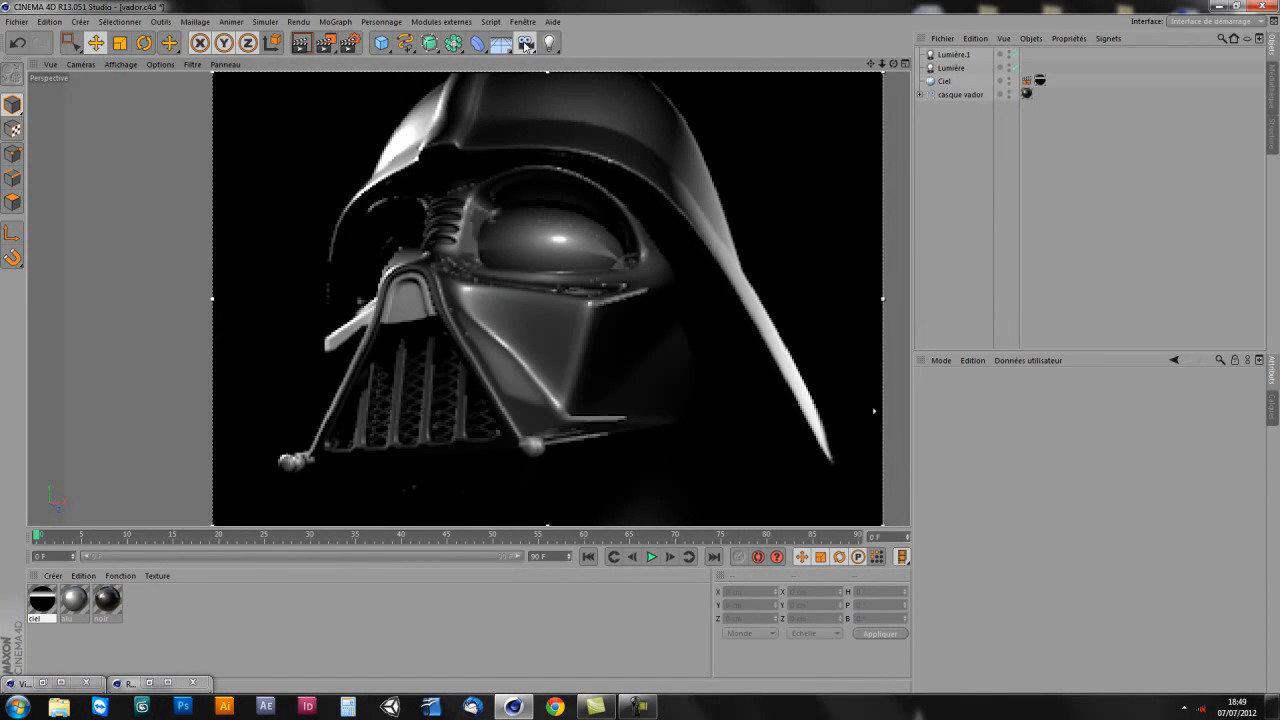
{"action": "left_click", "coordinate": [578, 62]}
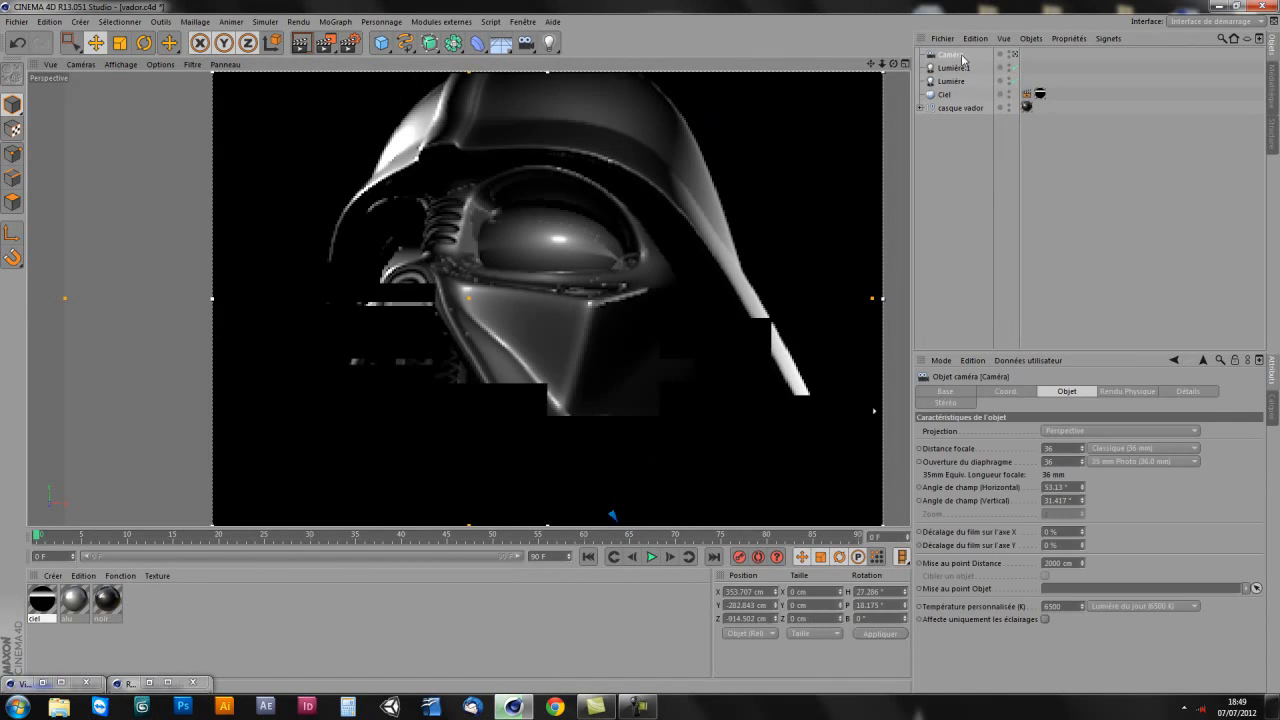
Step: Add a Protection tag to the new camera and switch the view to look through it
{"action": "right_click", "coordinate": [953, 58]}
{"action": "mouse_move", "coordinate": [1006, 65]}
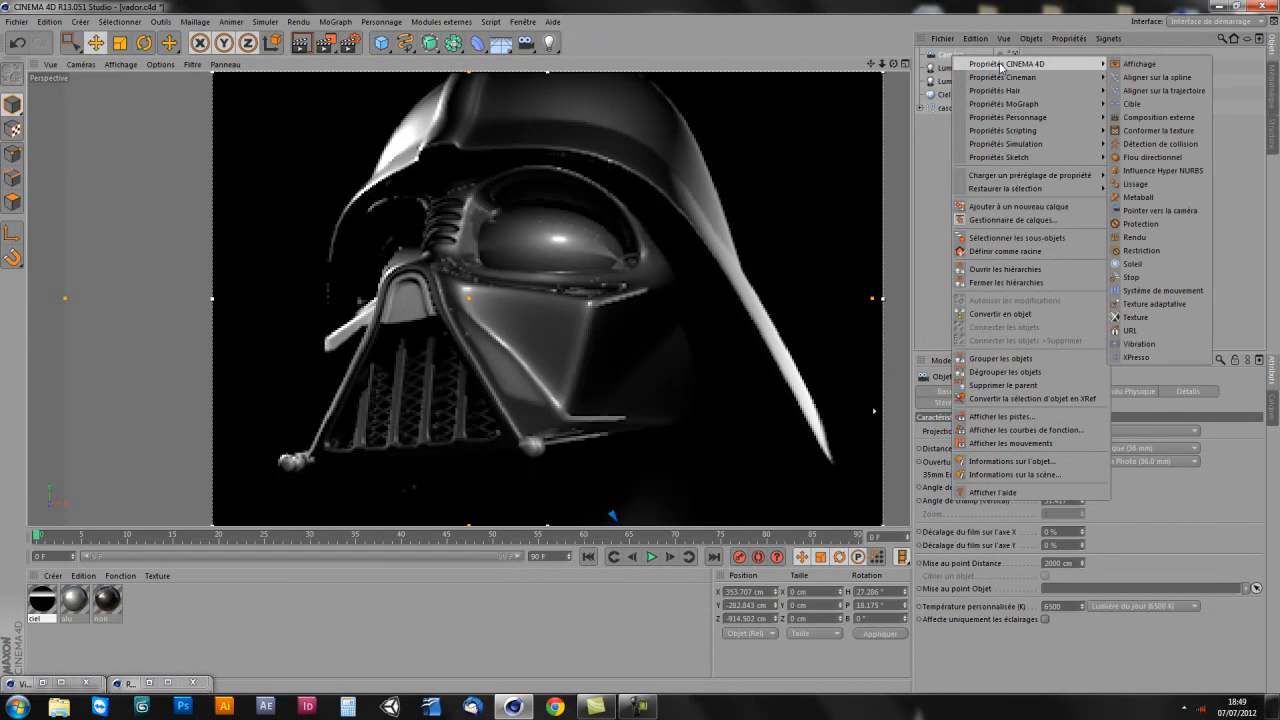
{"action": "left_click", "coordinate": [1140, 224]}
{"action": "left_click_drag", "start_coordinate": [143, 285], "coordinate": [580, 290], "text": "alt"}
{"action": "key", "text": "ctrl+r"}
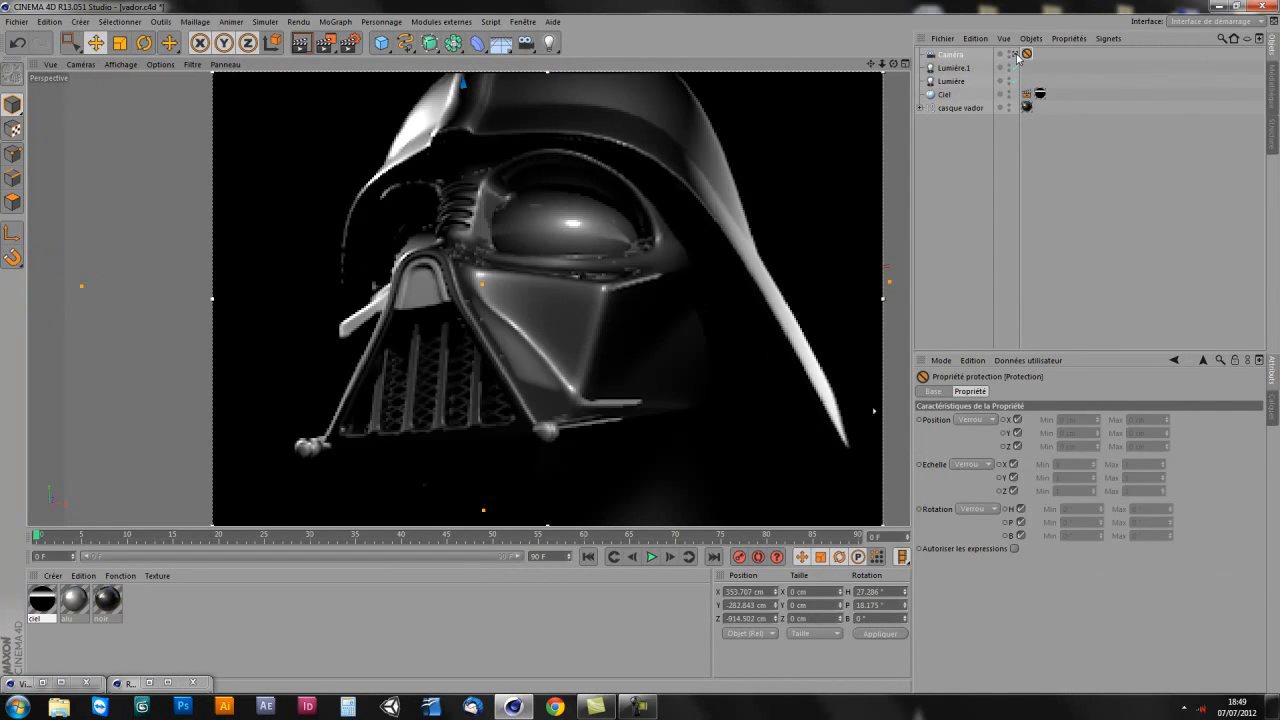
{"action": "left_click", "coordinate": [1016, 55]}
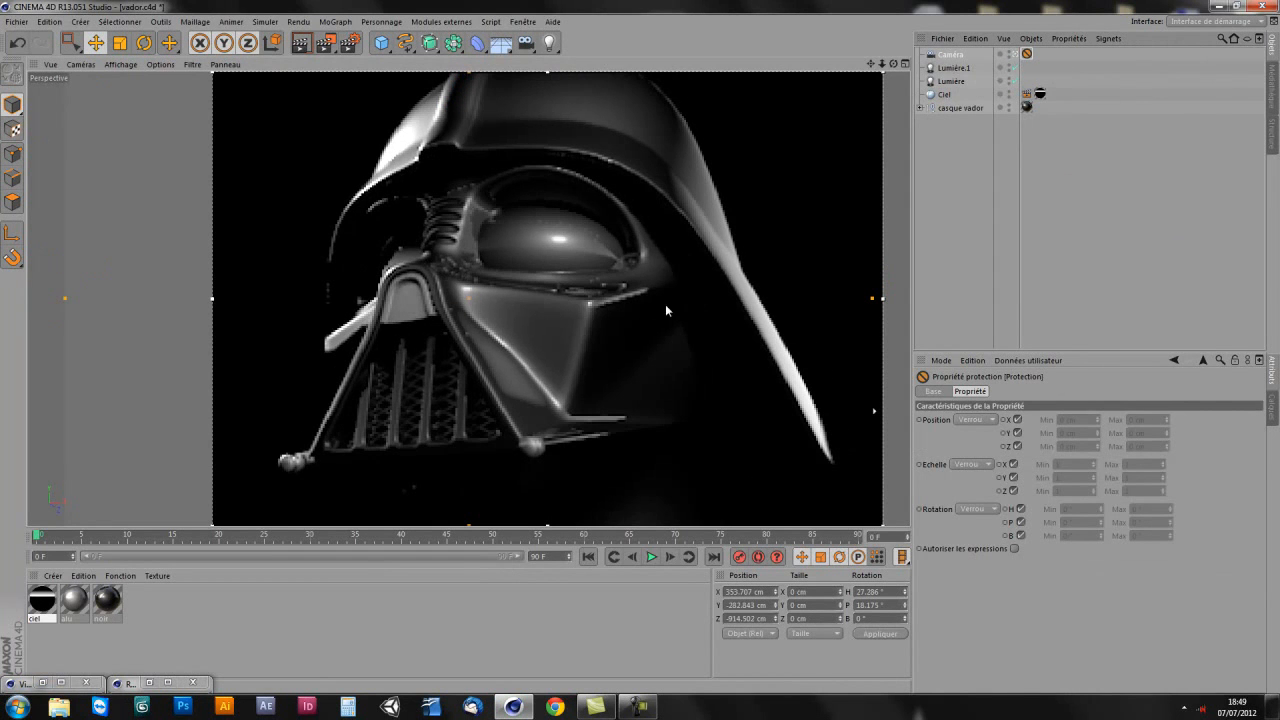
Step: Test the camera's protection by trying to orbit the view, then inspect the Protection tag and clear the selection
{"action": "left_click_drag", "start_coordinate": [521, 357], "coordinate": [521, 357], "text": "alt"}
{"action": "left_click_drag", "start_coordinate": [406, 282], "coordinate": [625, 313], "text": "alt"}
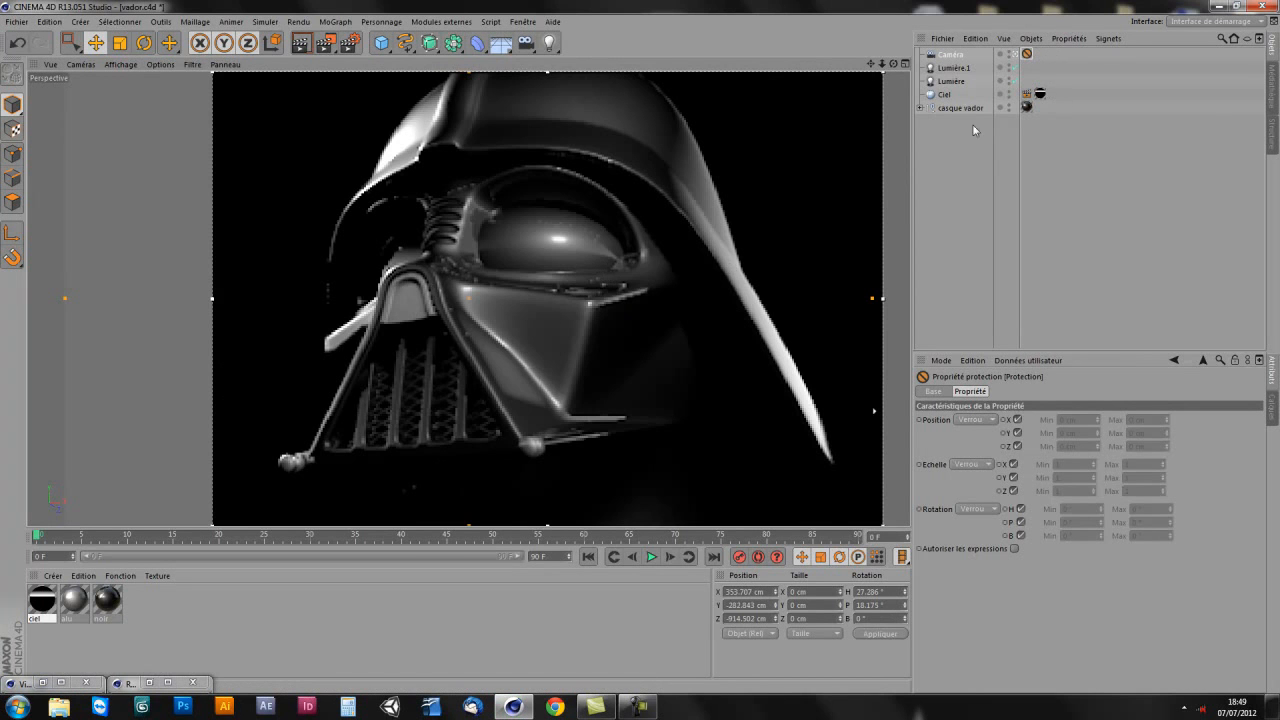
{"action": "left_click", "coordinate": [1026, 55]}
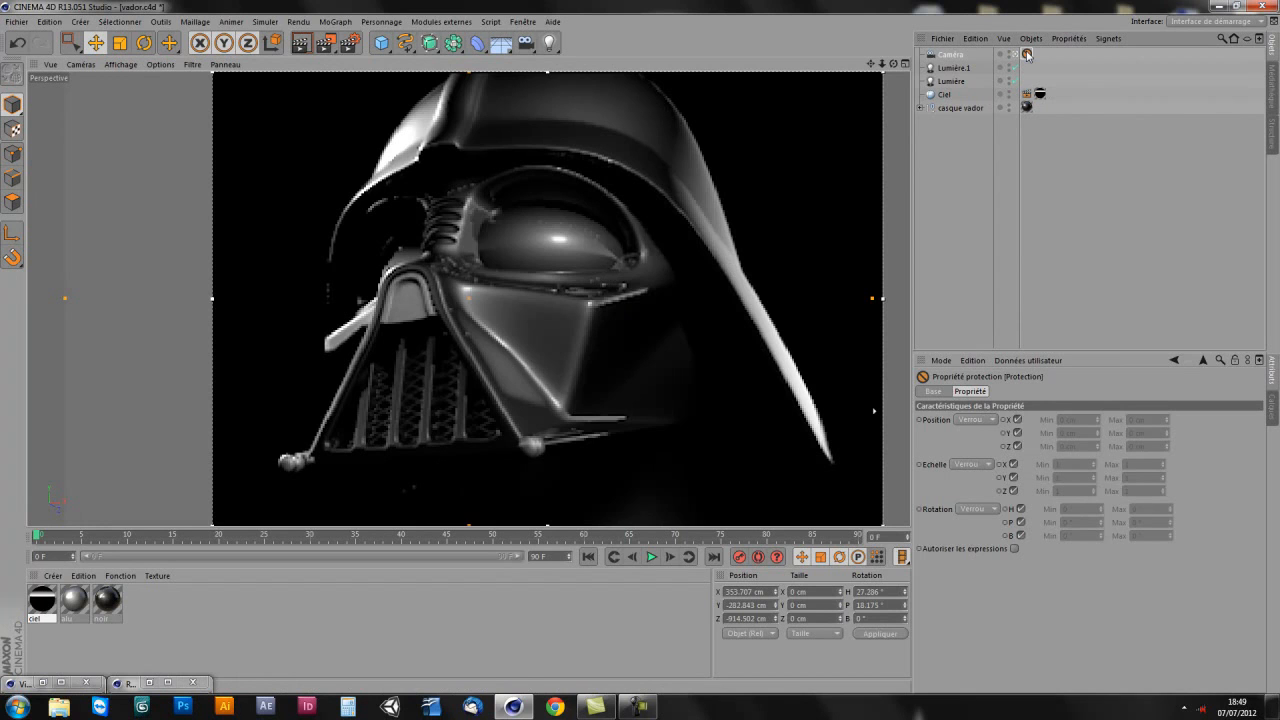
{"action": "left_click", "coordinate": [955, 201]}
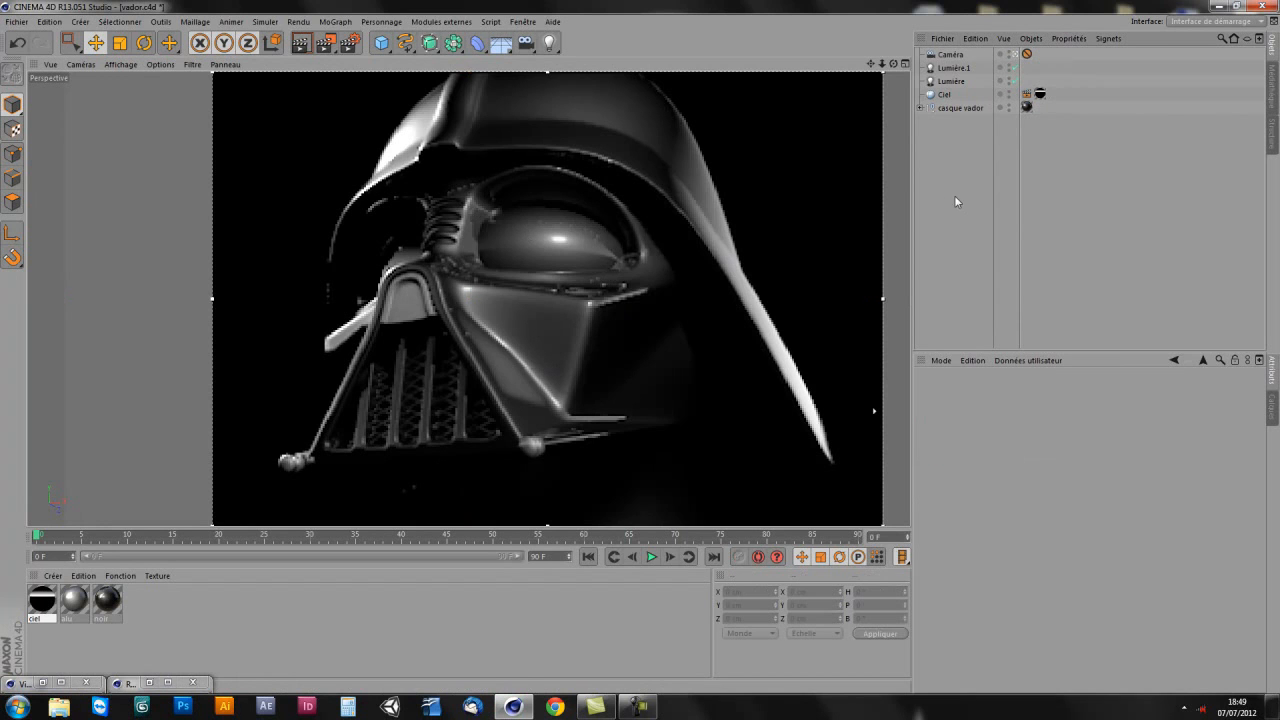
Step: Check the Fresnel reflection of the noir material and adjust its specular falloff to -41%
{"action": "left_click", "coordinate": [103, 605]}
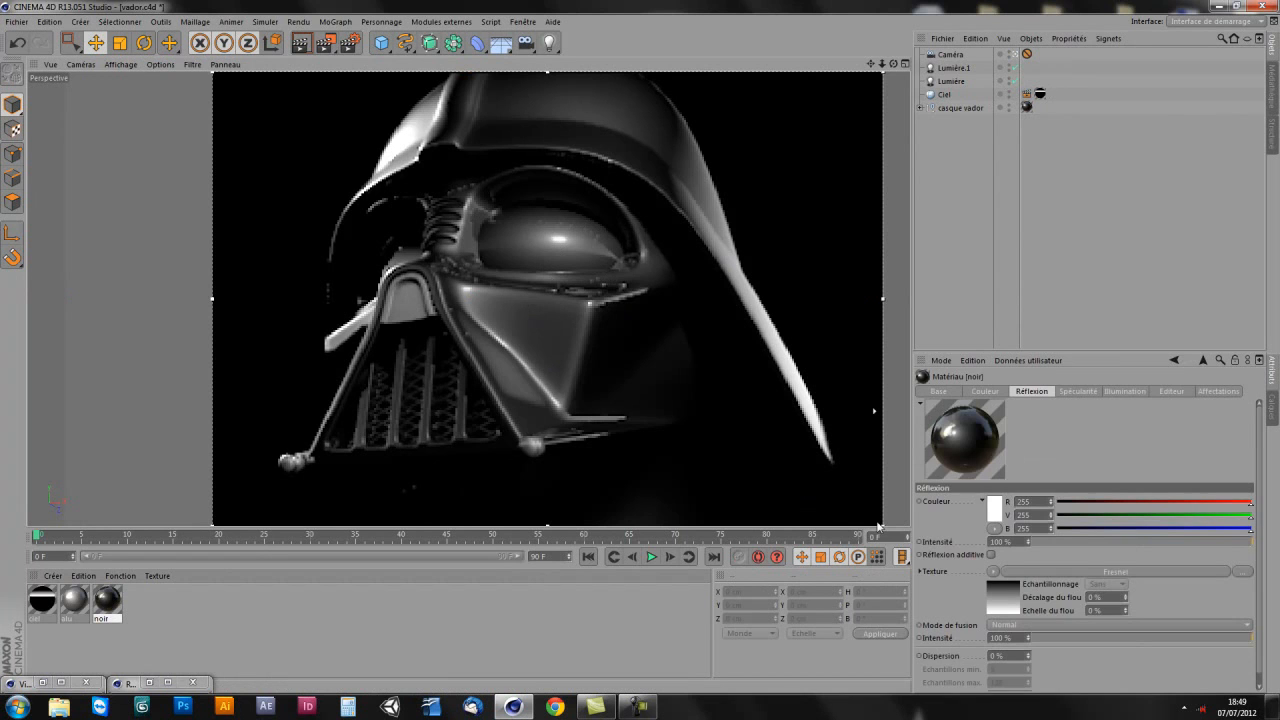
{"action": "left_click", "coordinate": [1016, 570]}
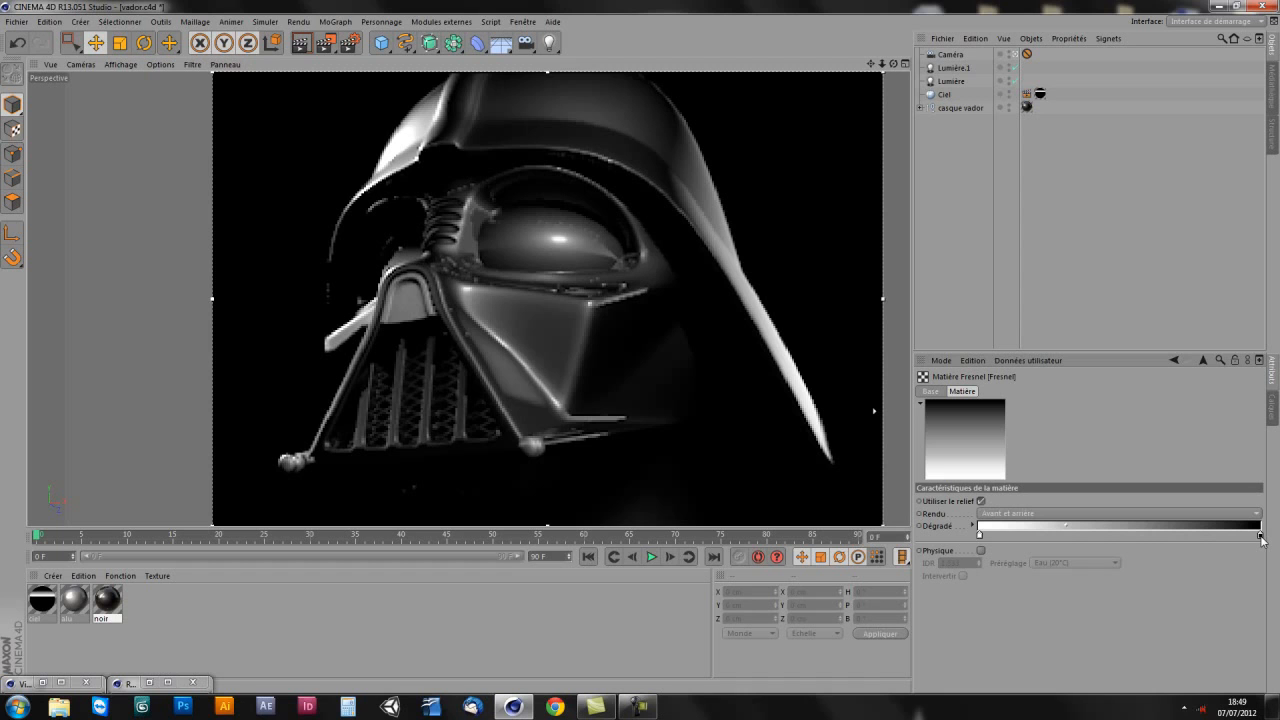
{"action": "left_click", "coordinate": [1204, 360]}
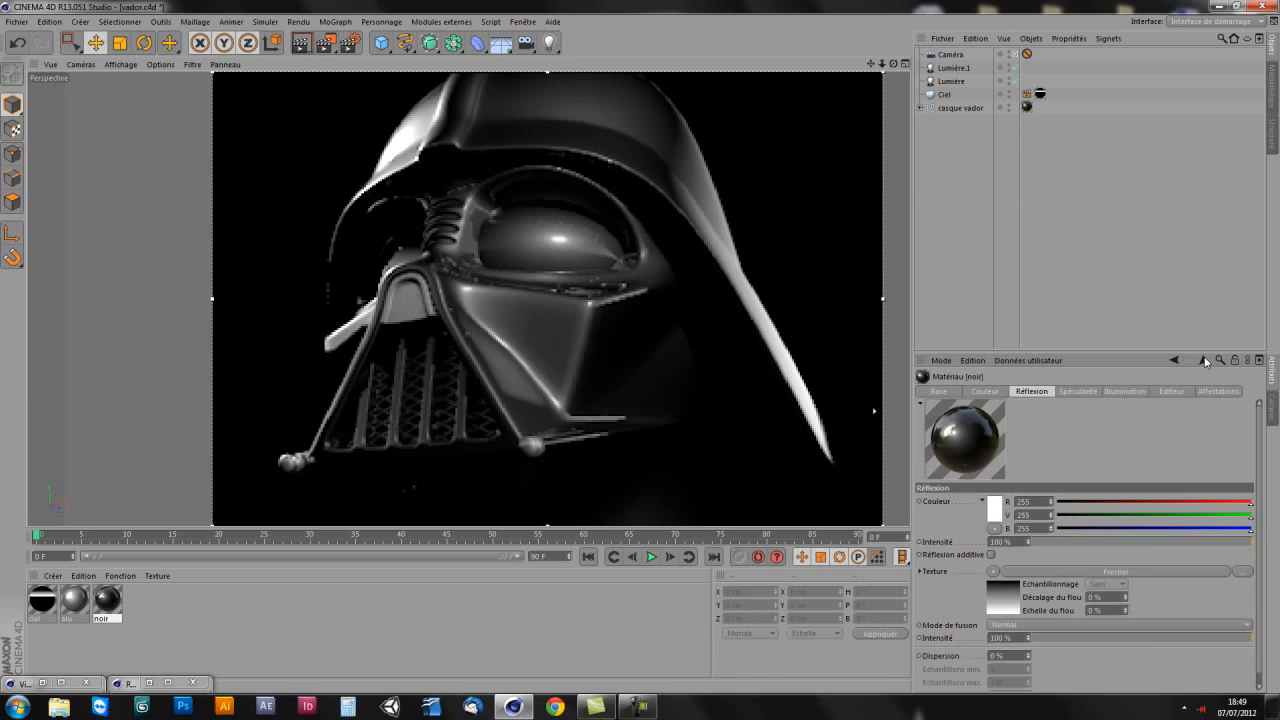
{"action": "left_click", "coordinate": [1079, 391]}
{"action": "left_click_drag", "start_coordinate": [1099, 589], "coordinate": [1097, 588]}
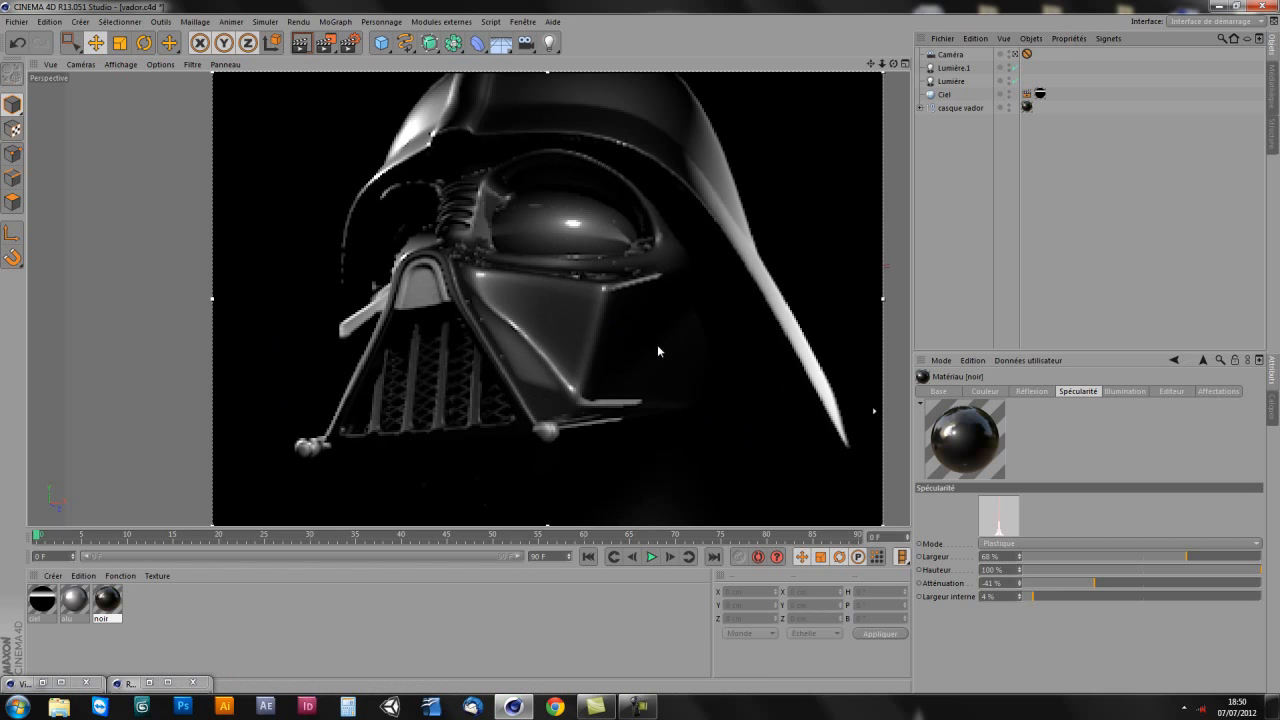
Step: Delete the camera's Protection tag and reframe the helmet from a slightly more frontal angle
{"action": "left_click", "coordinate": [1027, 54]}
{"action": "key", "text": "Delete"}
{"action": "left_click", "coordinate": [606, 318]}
{"action": "left_click_drag", "start_coordinate": [490, 395], "coordinate": [507, 390], "text": "alt"}
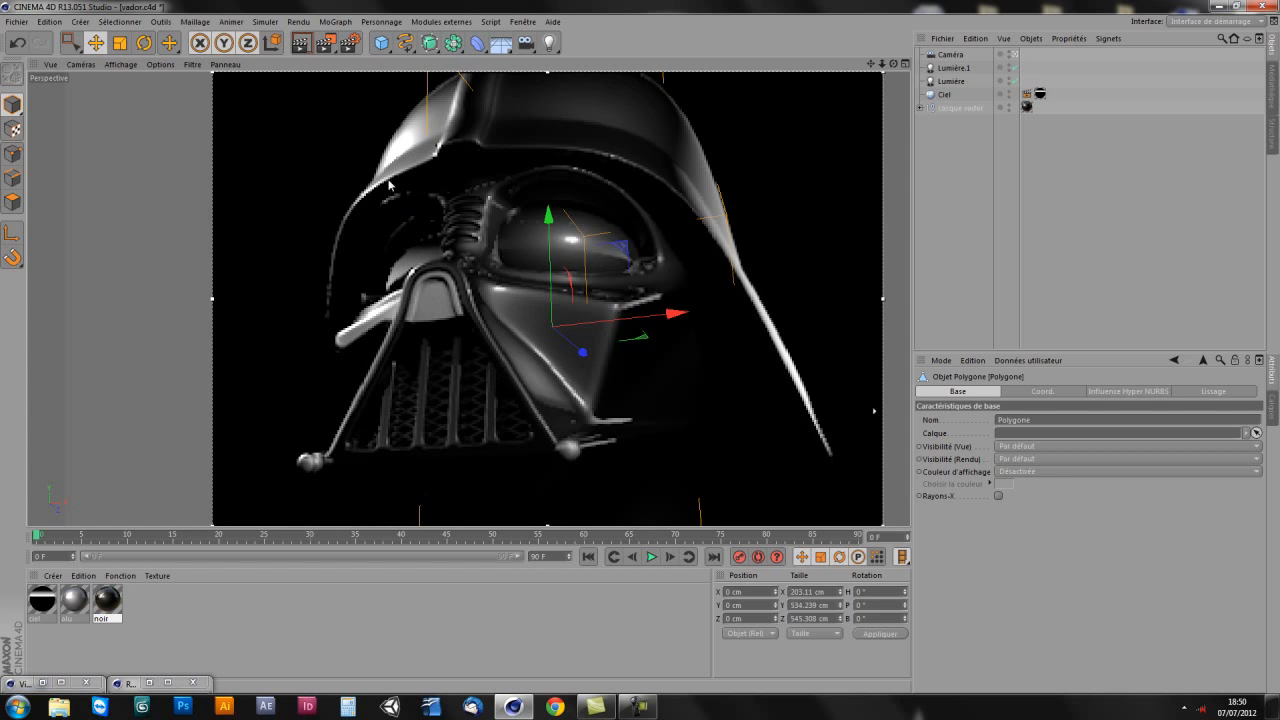
{"action": "left_click_drag", "start_coordinate": [472, 388], "coordinate": [494, 378], "text": "alt"}
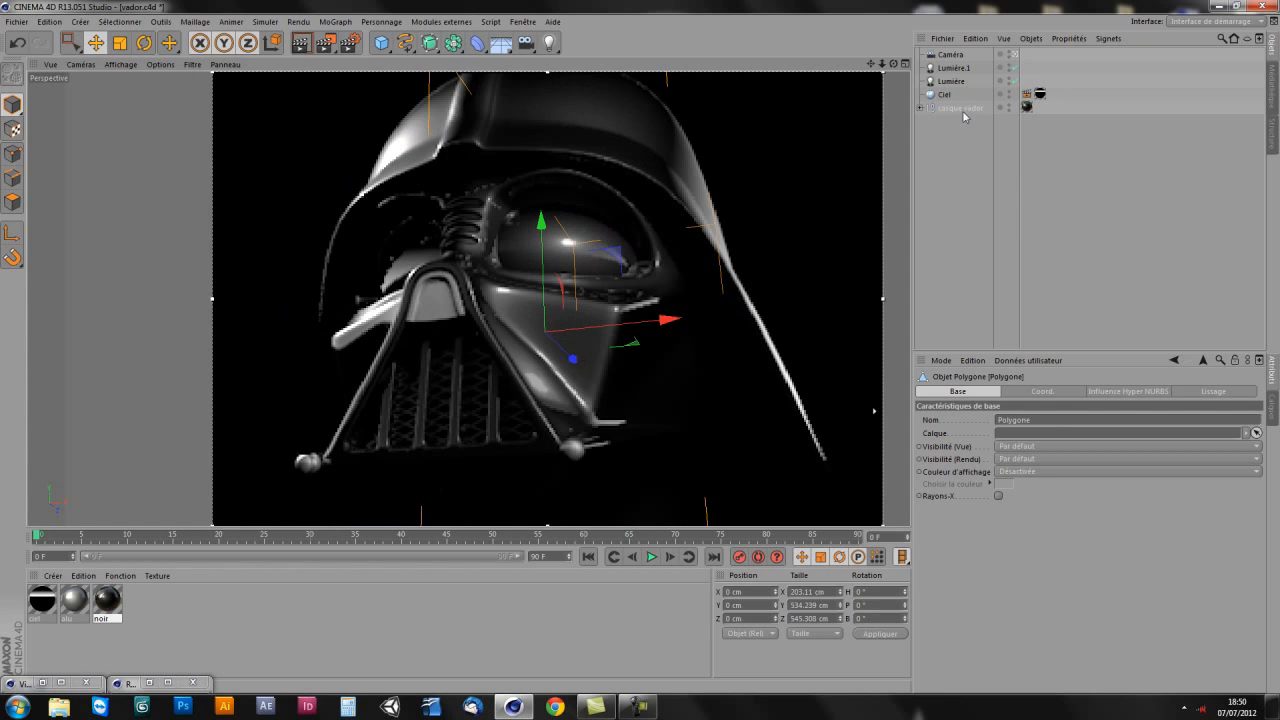
Step: Move the Lumière.1 light about 967 cm farther out from the helmet and render the scene in the Picture Viewer
{"action": "left_click", "coordinate": [953, 67]}
{"action": "mouse_move", "coordinate": [334, 170]}
{"action": "left_mouse_down"}
{"action": "mouse_move", "coordinate": [292, 174]}
{"action": "mouse_move", "coordinate": [322, 183]}
{"action": "mouse_move", "coordinate": [304, 186]}
{"action": "mouse_move", "coordinate": [358, 102]}
{"action": "mouse_move", "coordinate": [468, 116]}
{"action": "mouse_move", "coordinate": [214, 200]}
{"action": "mouse_move", "coordinate": [103, 203]}
{"action": "mouse_move", "coordinate": [71, 155]}
{"action": "mouse_move", "coordinate": [73, 124]}
{"action": "mouse_move", "coordinate": [136, 93]}
{"action": "mouse_move", "coordinate": [138, 79]}
{"action": "left_mouse_up"}
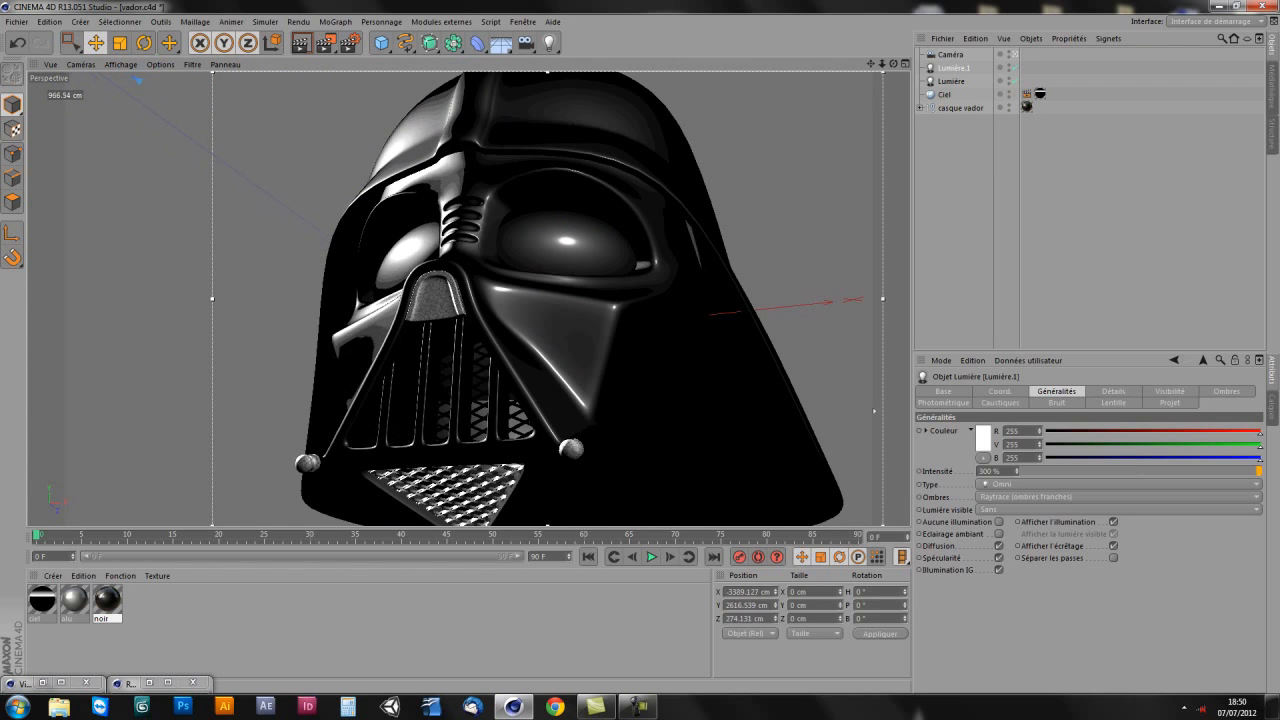
{"action": "key", "text": "ctrl+r"}
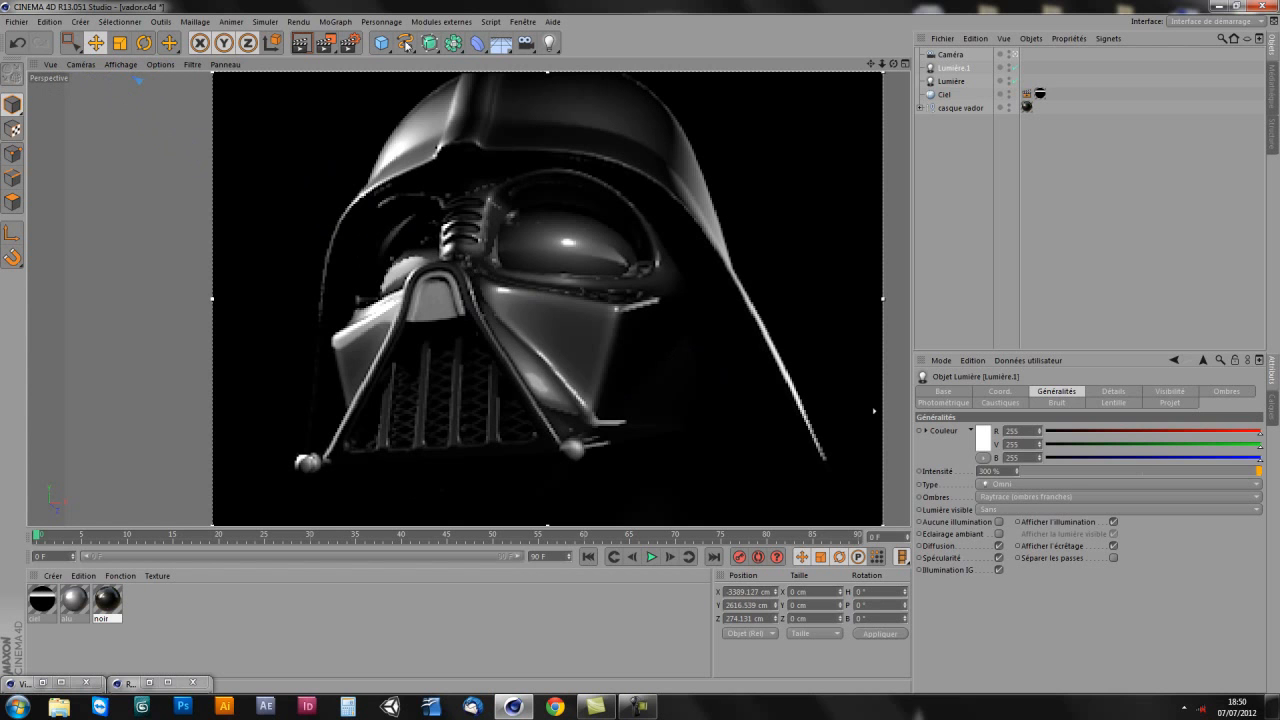
{"action": "left_click", "coordinate": [326, 42]}
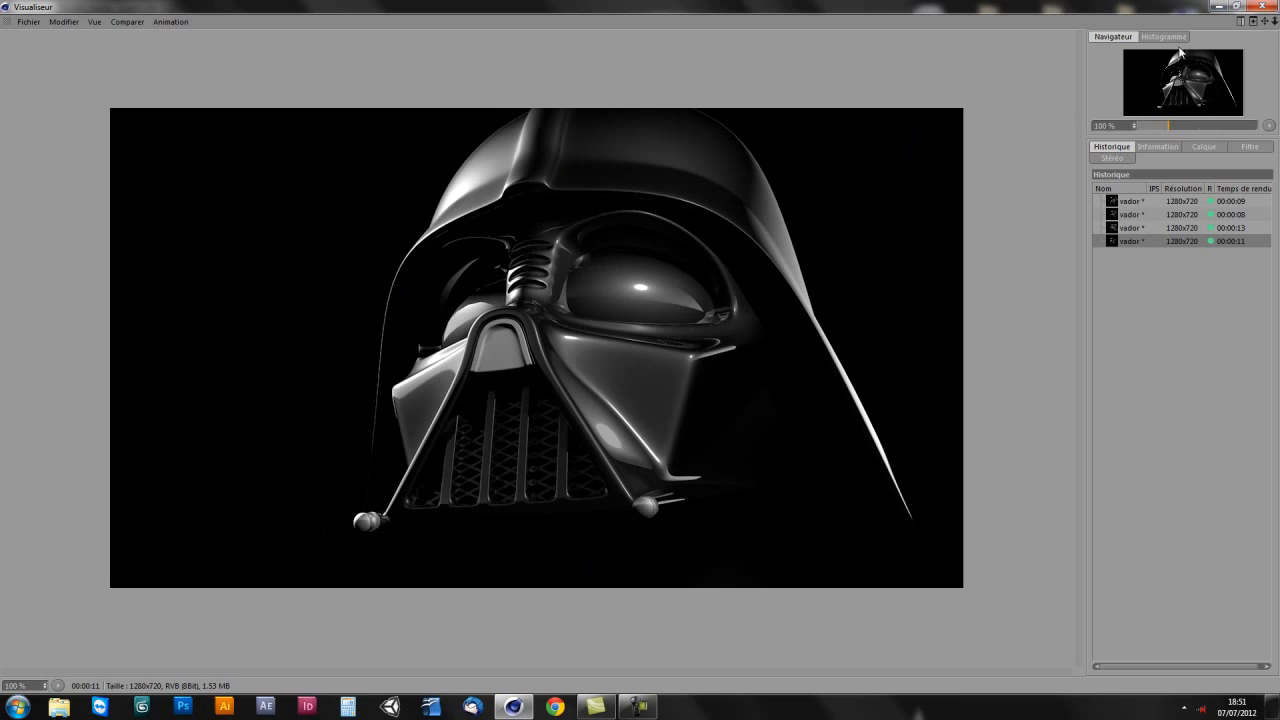
{"action": "left_click", "coordinate": [1218, 6]}
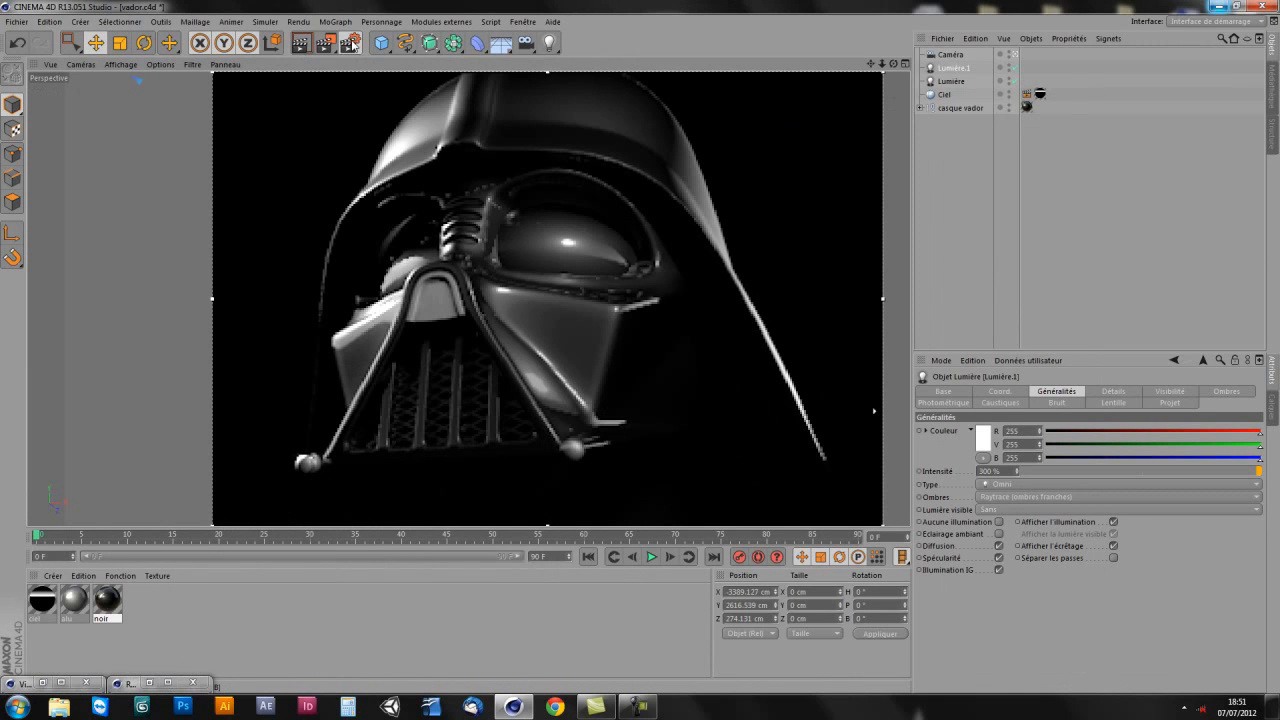
Step: Review the output size and the anti-aliasing minimum and maximum levels in the render settings, leaving the minimum at 1x1
{"action": "left_click", "coordinate": [352, 44]}
{"action": "left_click", "coordinate": [271, 164]}
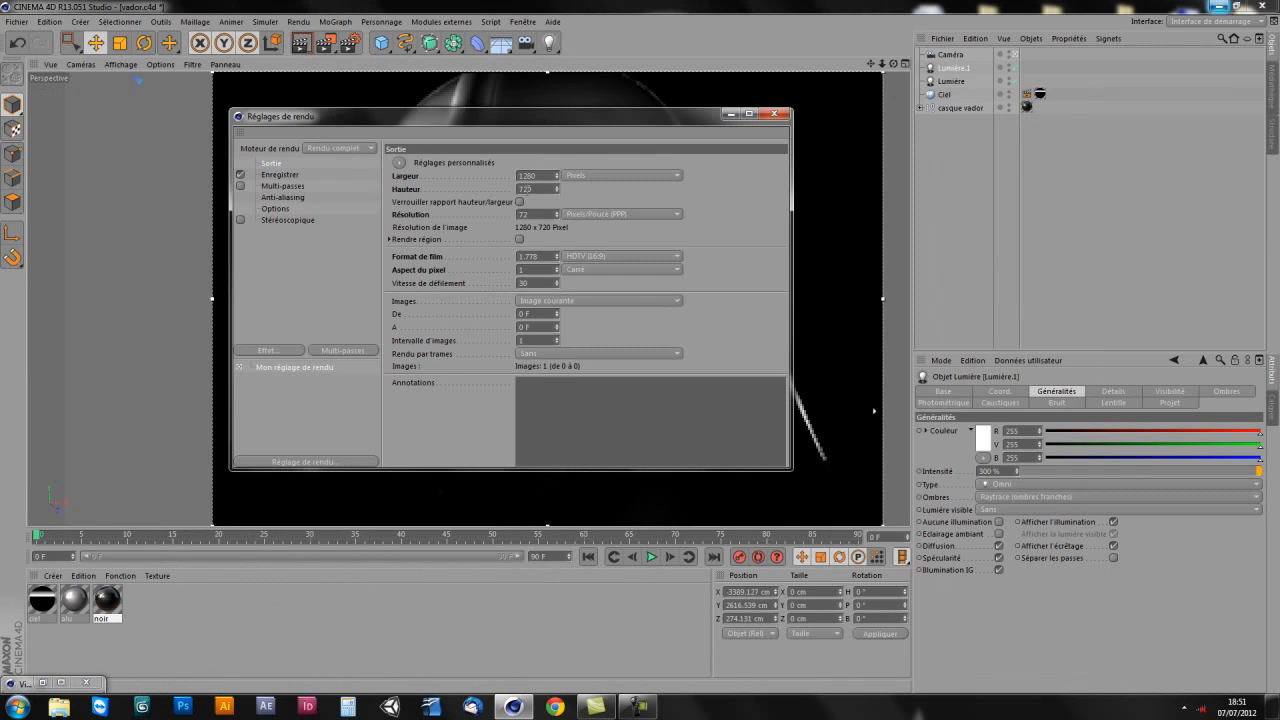
{"action": "left_click", "coordinate": [283, 186]}
{"action": "left_click", "coordinate": [284, 197]}
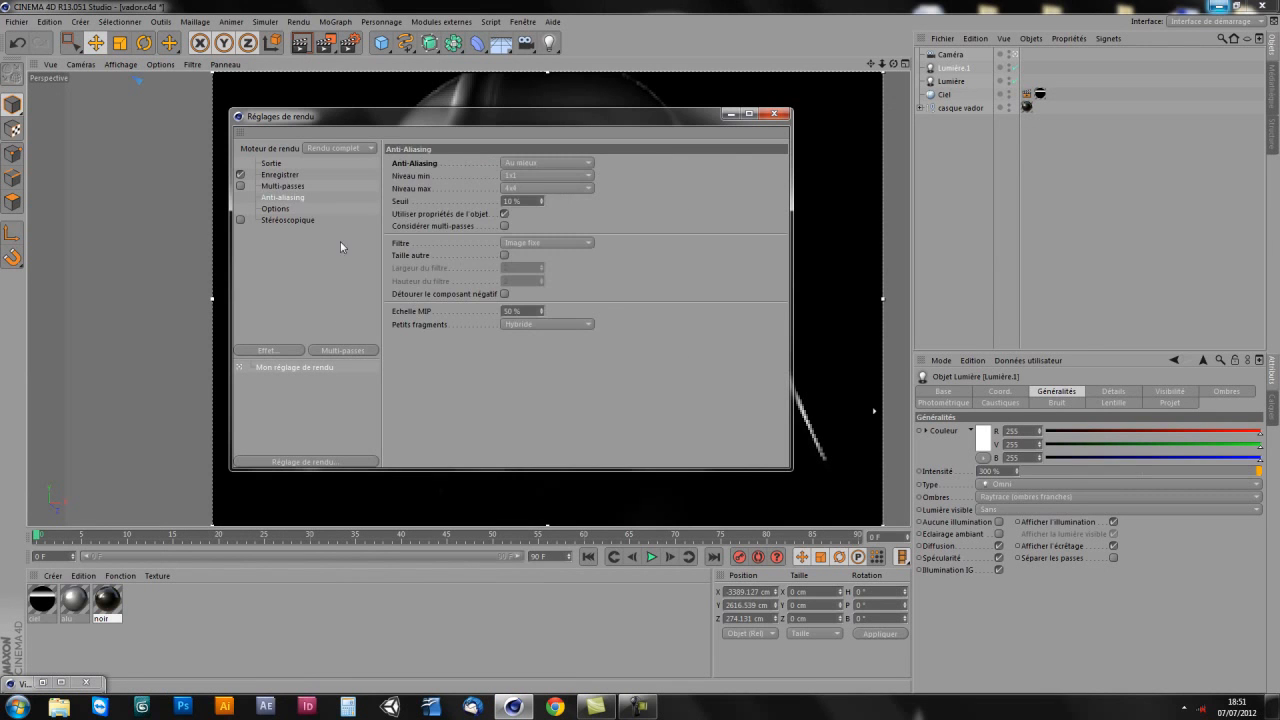
{"action": "left_click", "coordinate": [527, 178]}
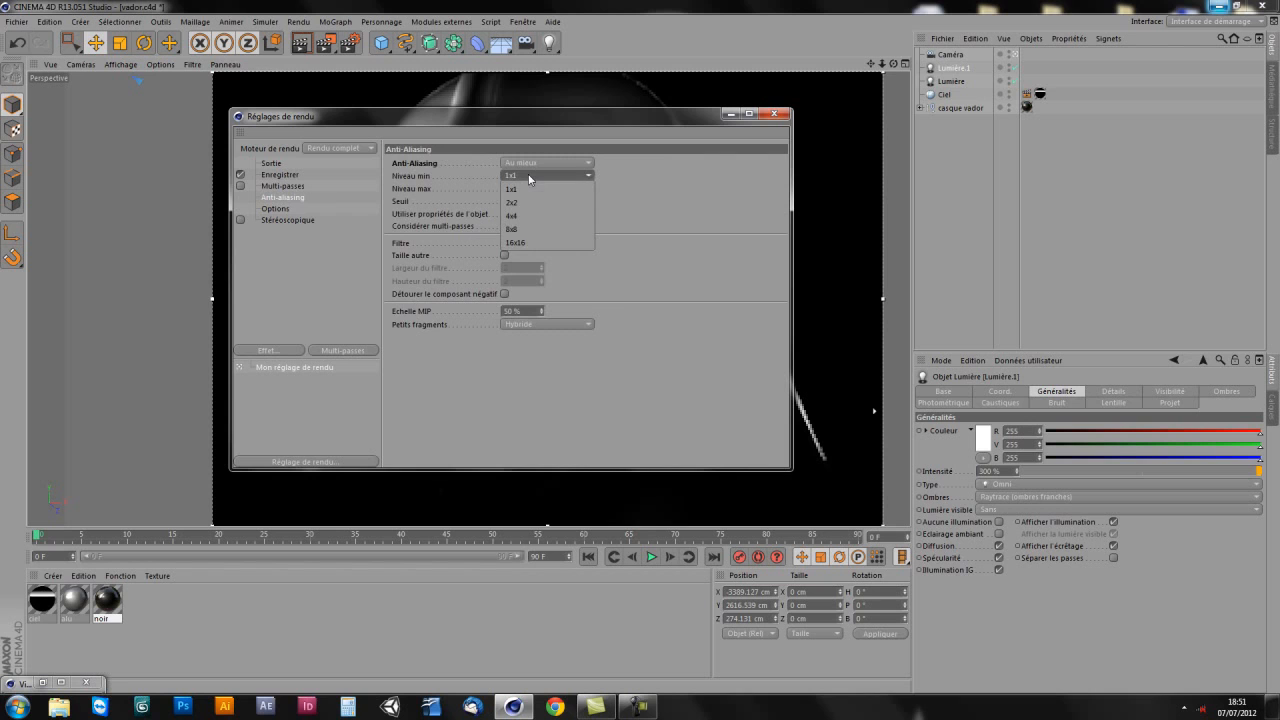
{"action": "left_click", "coordinate": [529, 186]}
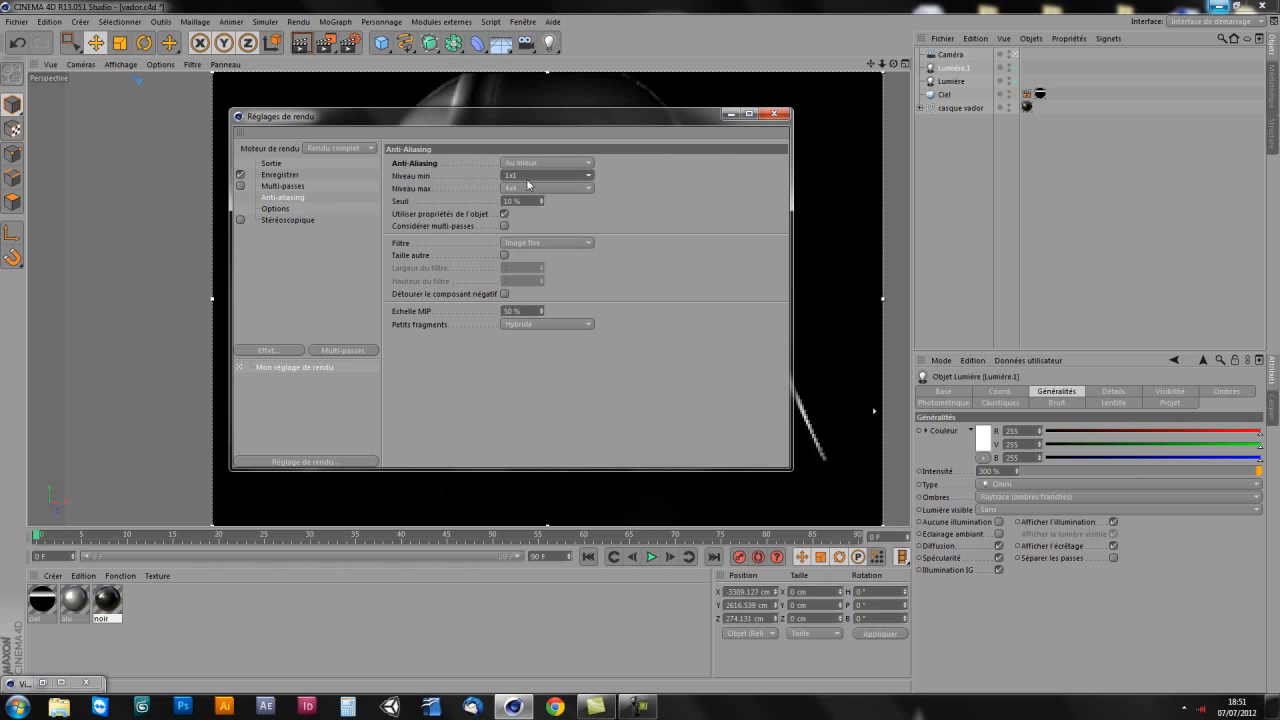
{"action": "left_click", "coordinate": [775, 116]}
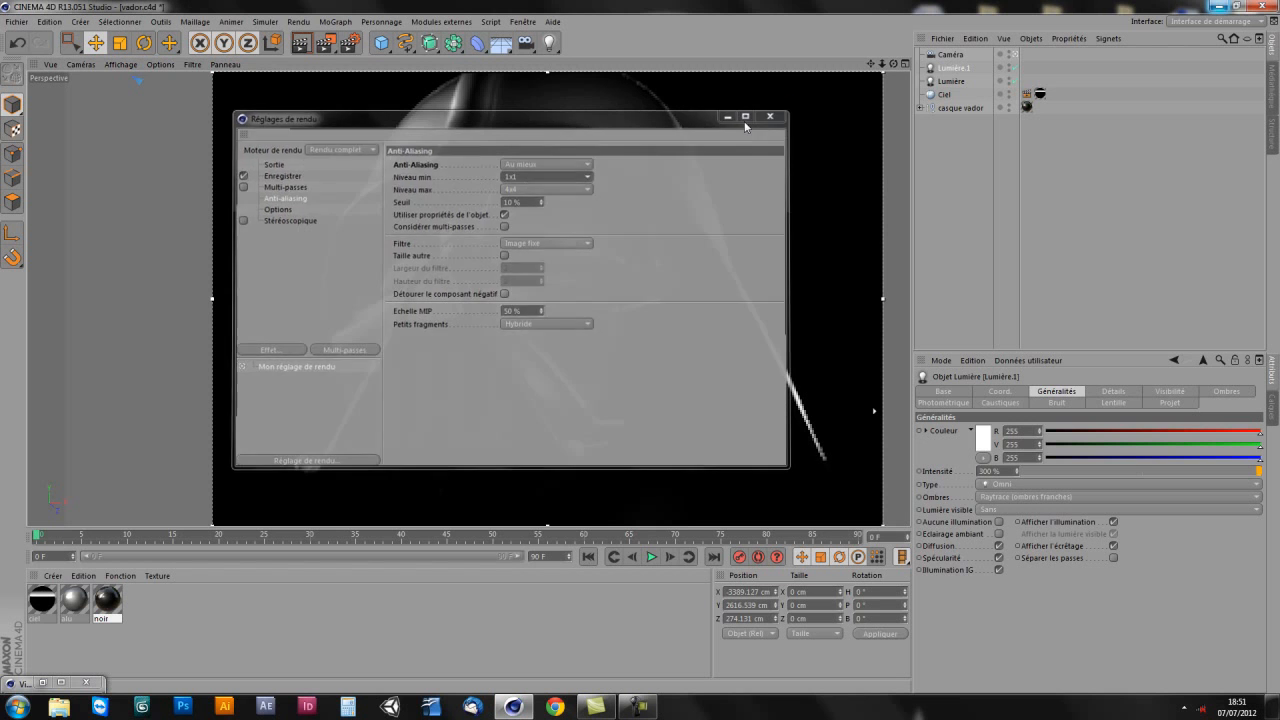
Step: Prepare to save the latest render as a still PNG image with 8 bits per channel
{"action": "left_click", "coordinate": [42, 683]}
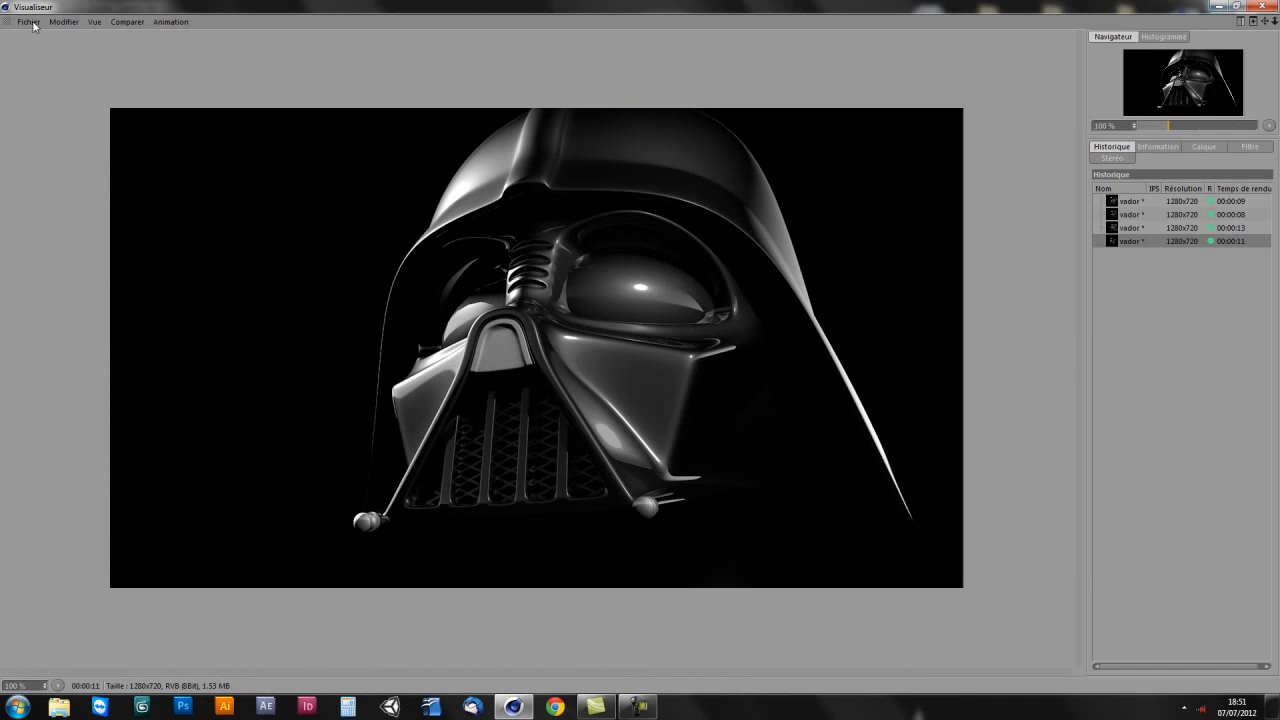
{"action": "left_click", "coordinate": [28, 21]}
{"action": "left_click", "coordinate": [57, 54]}
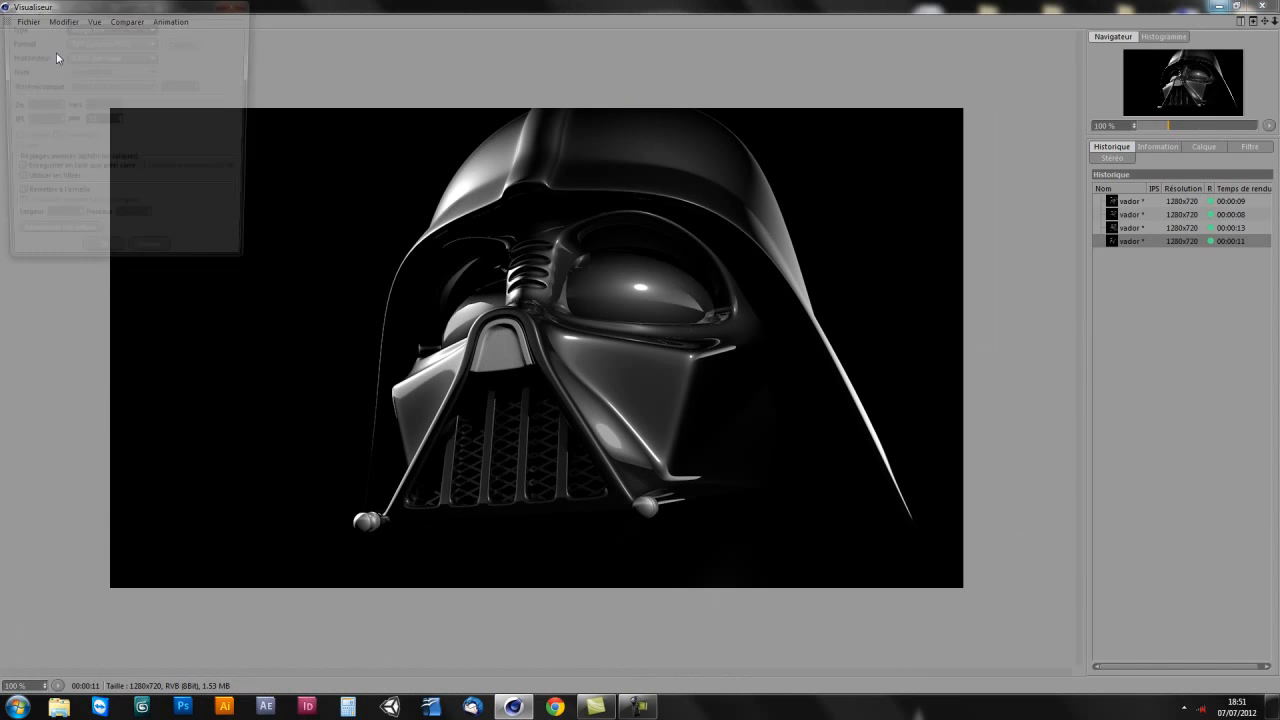
{"action": "left_click", "coordinate": [417, 139]}
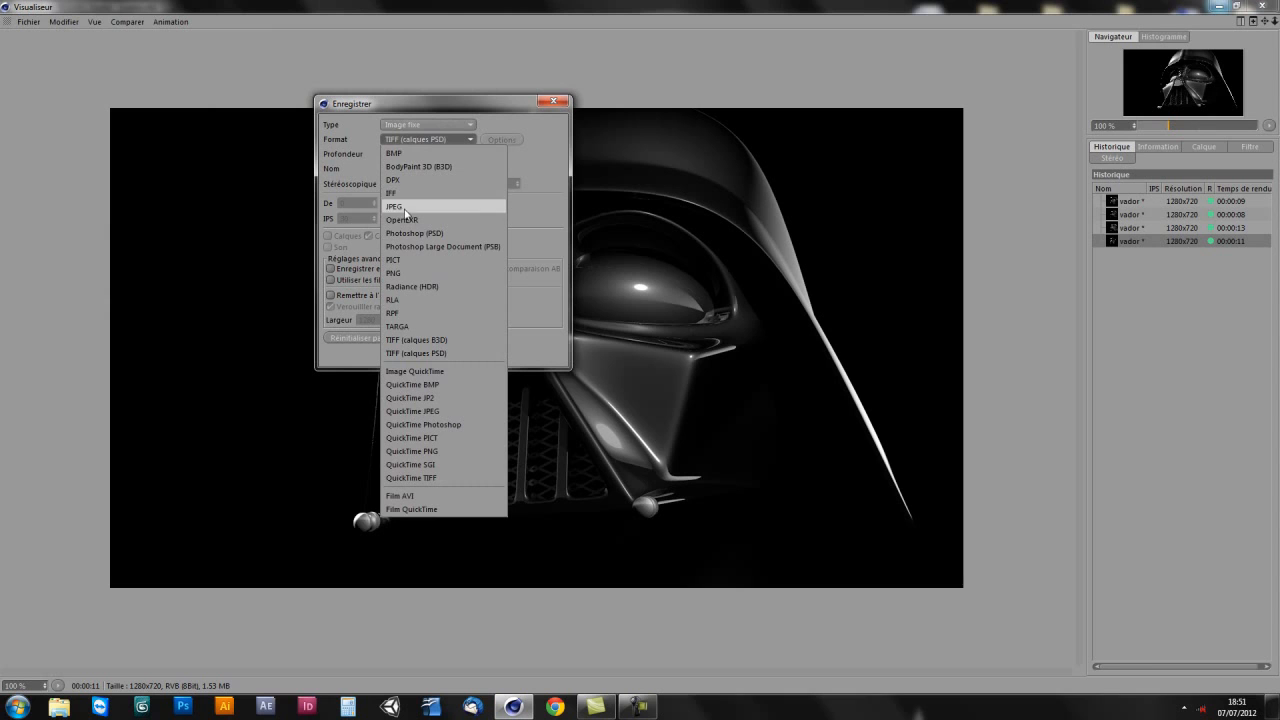
{"action": "left_click", "coordinate": [397, 274]}
{"action": "left_click_drag", "start_coordinate": [474, 105], "coordinate": [508, 101]}
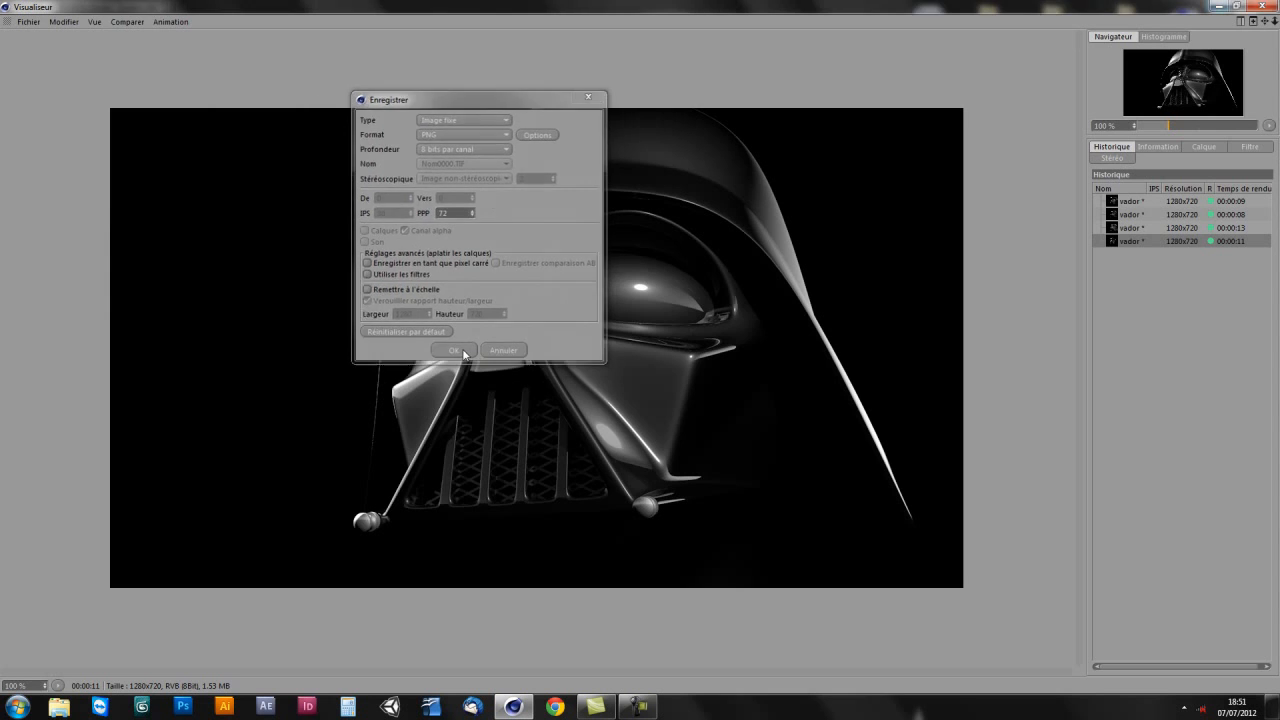
{"action": "left_click", "coordinate": [462, 350]}
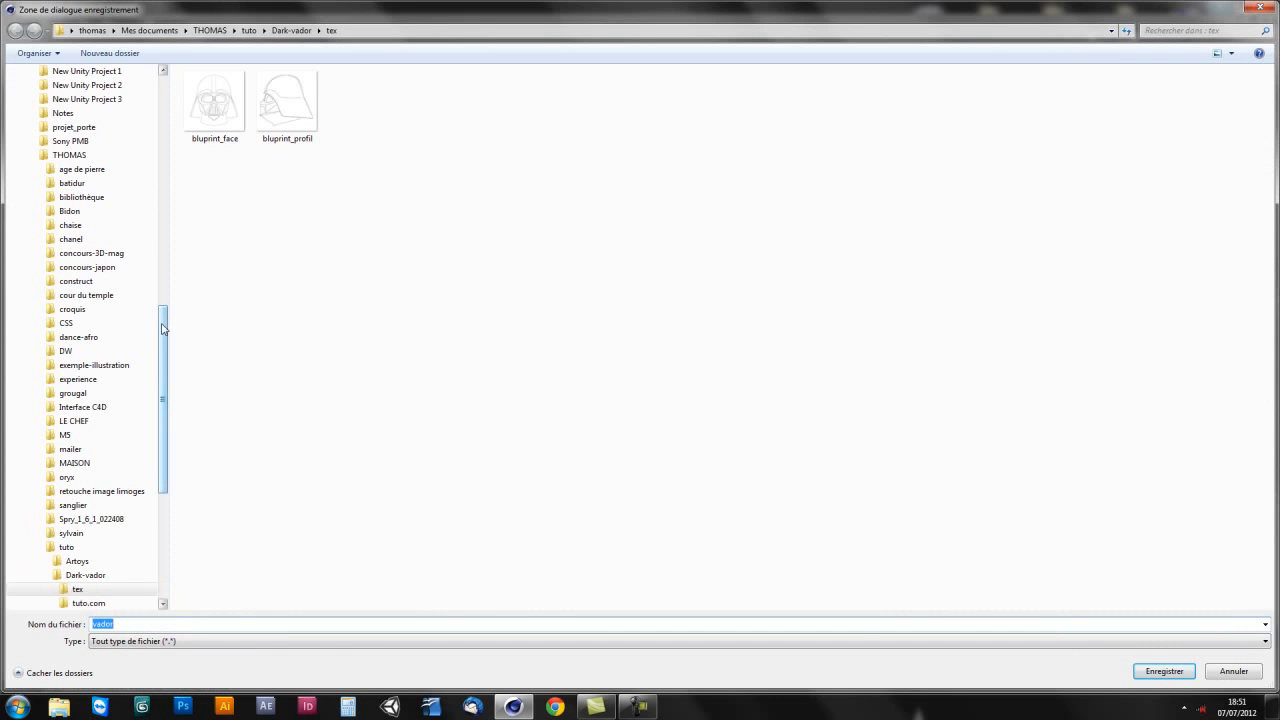
Step: Save the image to the desktop (Bureau) under the name vador
{"action": "left_click_drag", "start_coordinate": [166, 427], "coordinate": [166, 108]}
{"action": "left_click", "coordinate": [51, 91]}
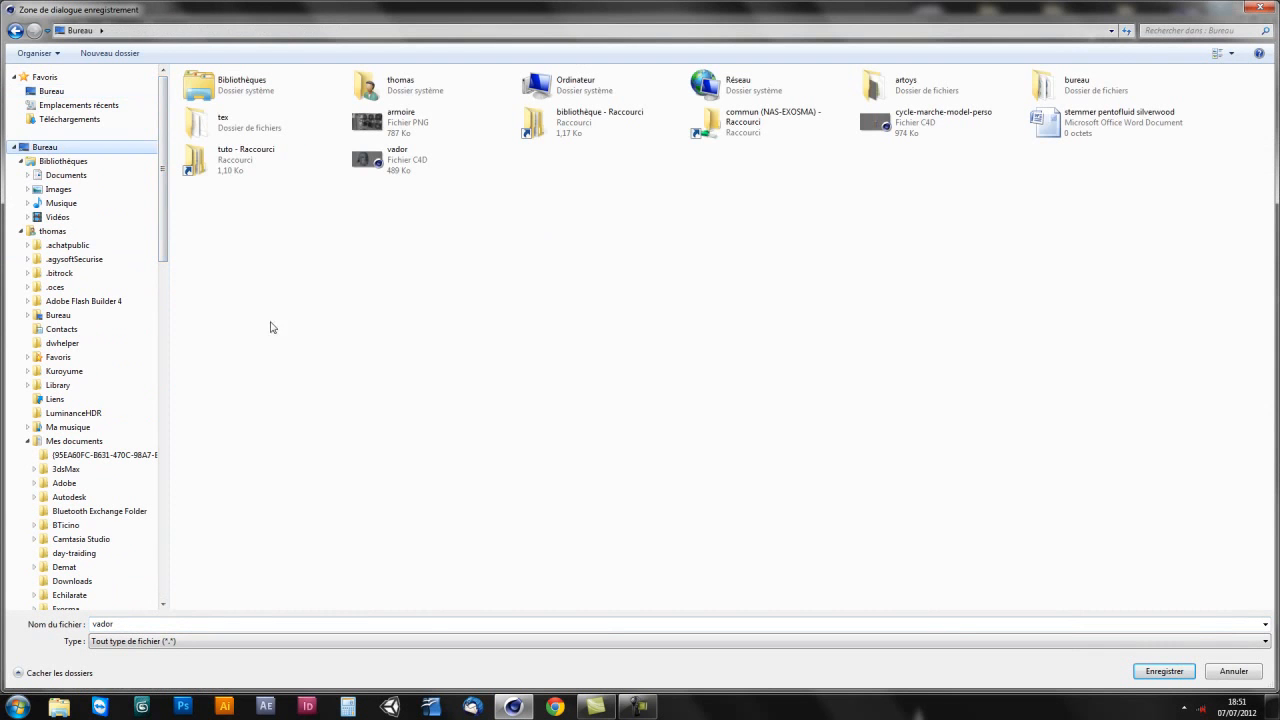
{"action": "left_click", "coordinate": [122, 621]}
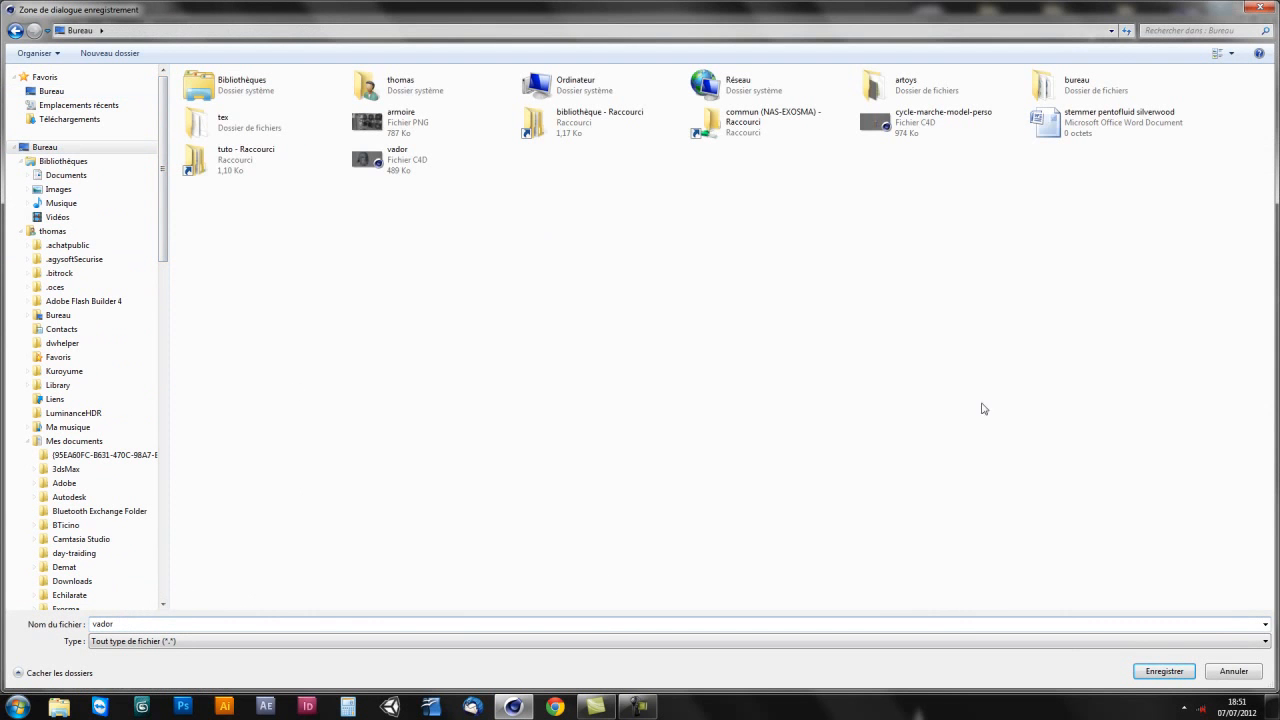
{"action": "left_click", "coordinate": [1164, 671]}
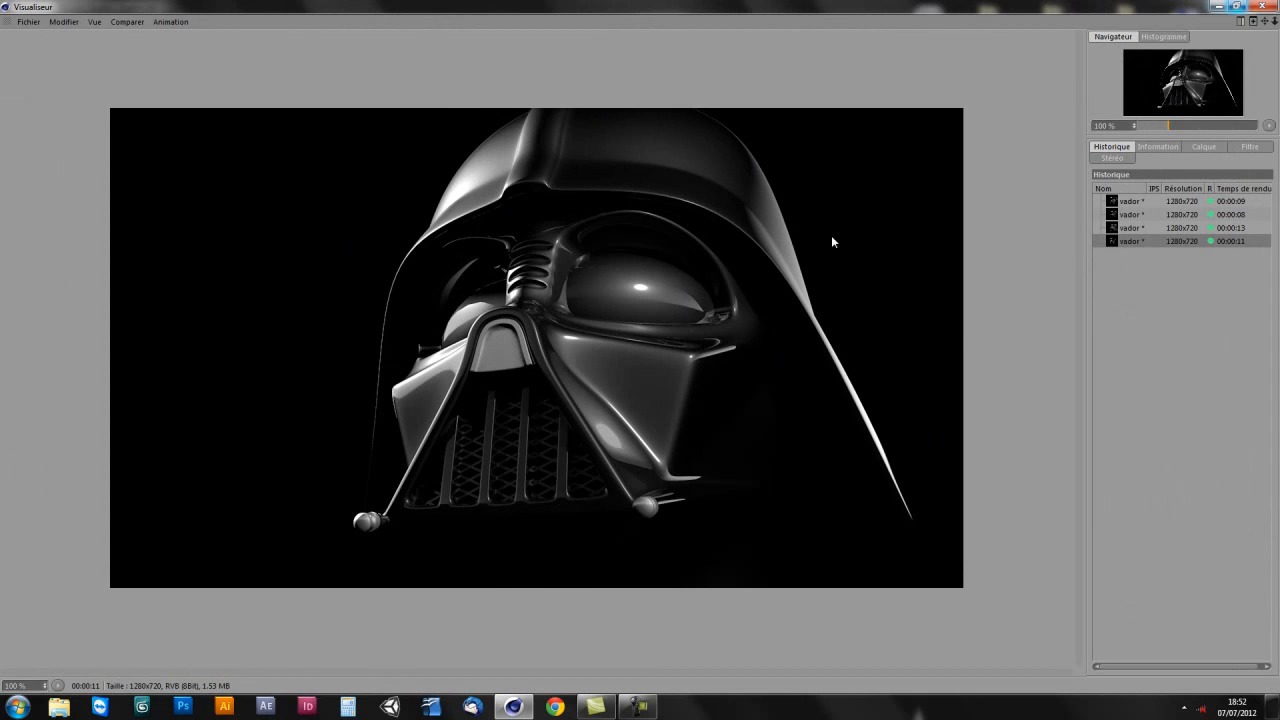
Step: Restore the Picture Viewer to a floating window and enlarge it until the whole render fits inside
{"action": "left_click", "coordinate": [1238, 6]}
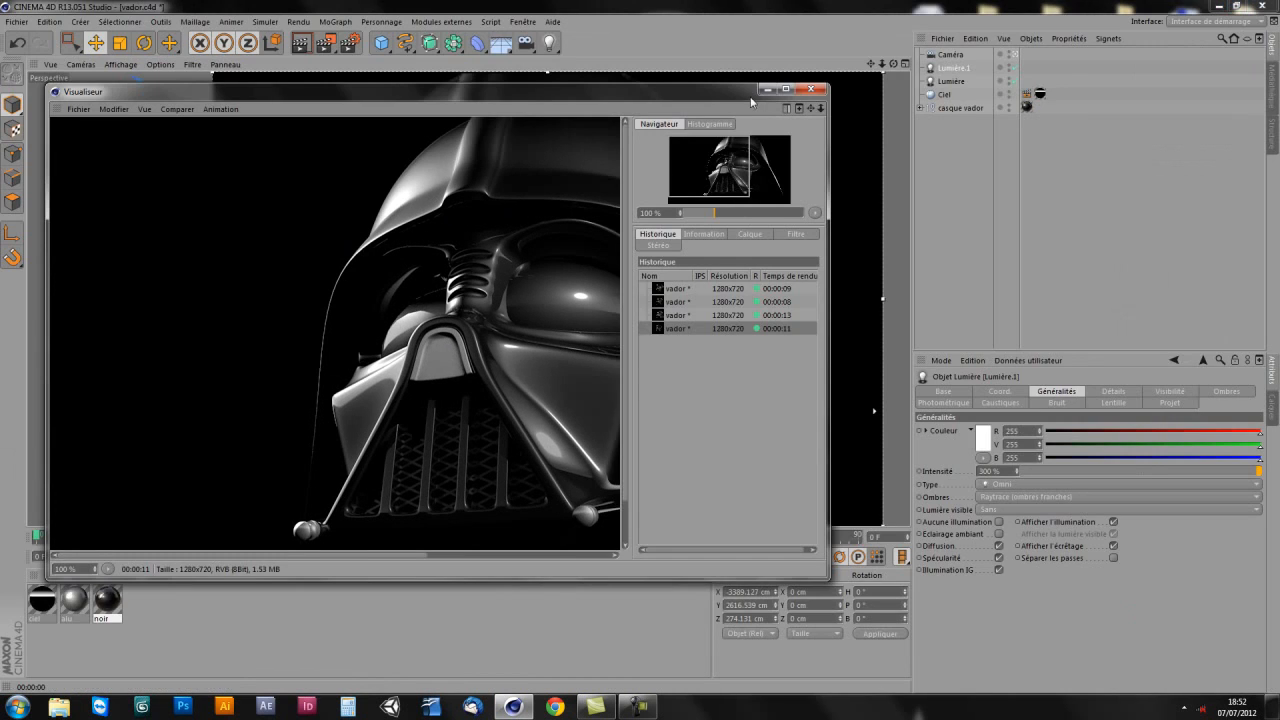
{"action": "left_click_drag", "start_coordinate": [723, 89], "coordinate": [717, 88]}
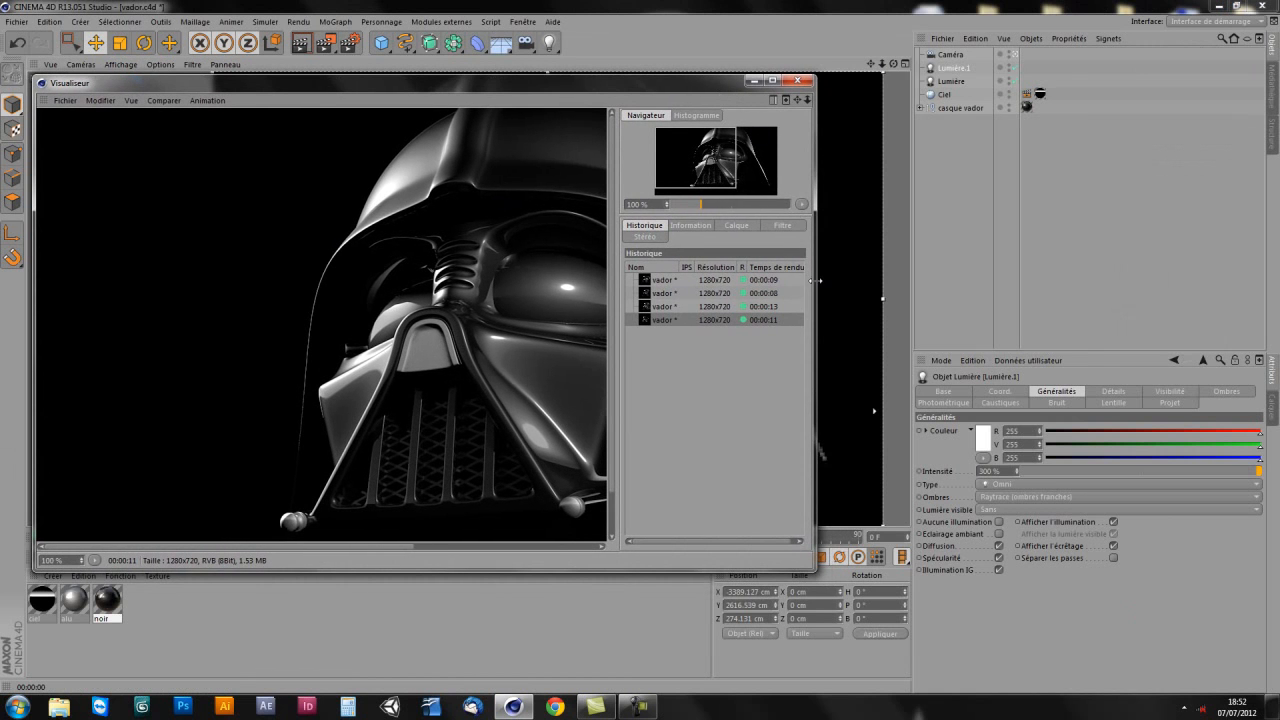
{"action": "left_click_drag", "start_coordinate": [815, 281], "coordinate": [907, 282]}
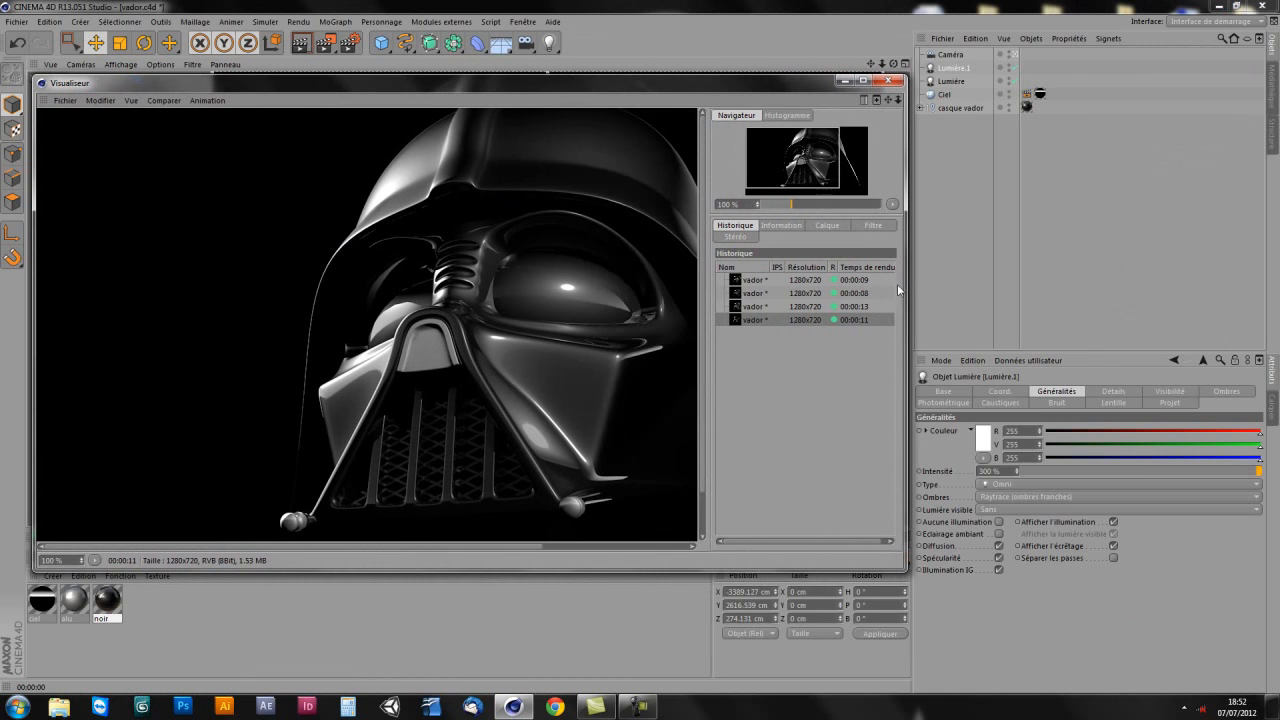
{"action": "left_click_drag", "start_coordinate": [399, 572], "coordinate": [413, 656]}
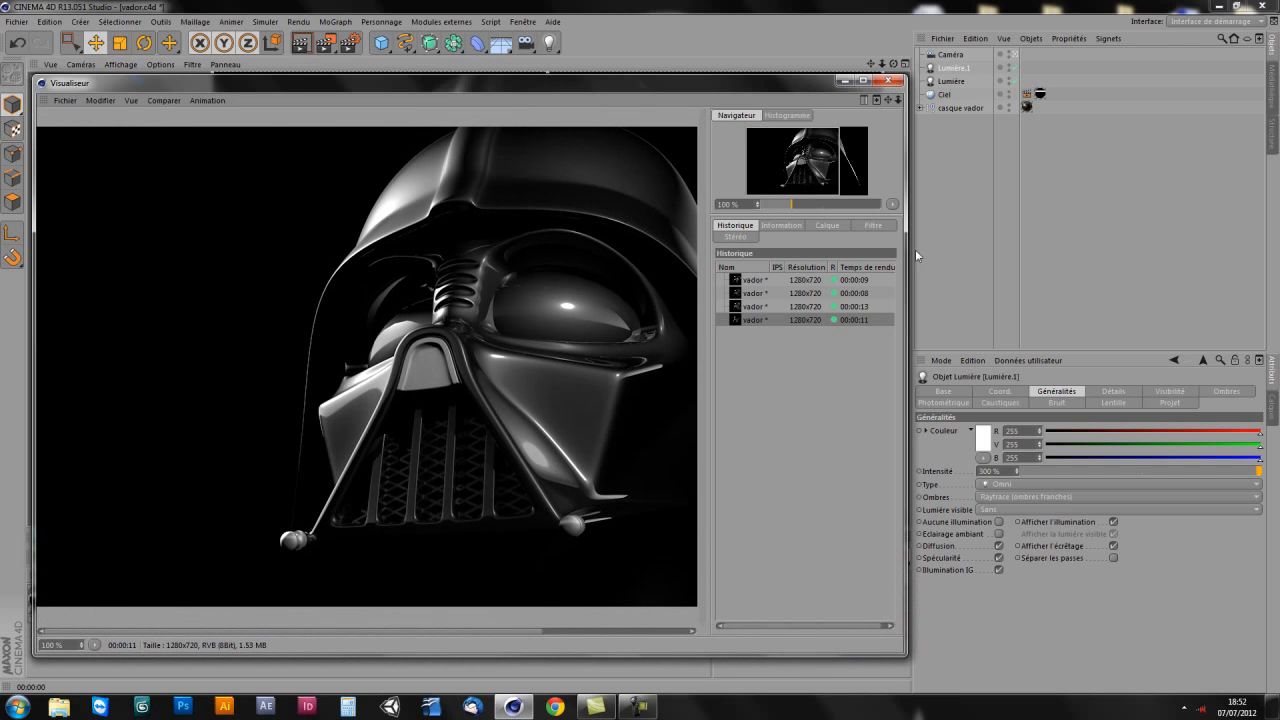
{"action": "left_click_drag", "start_coordinate": [907, 251], "coordinate": [1142, 254]}
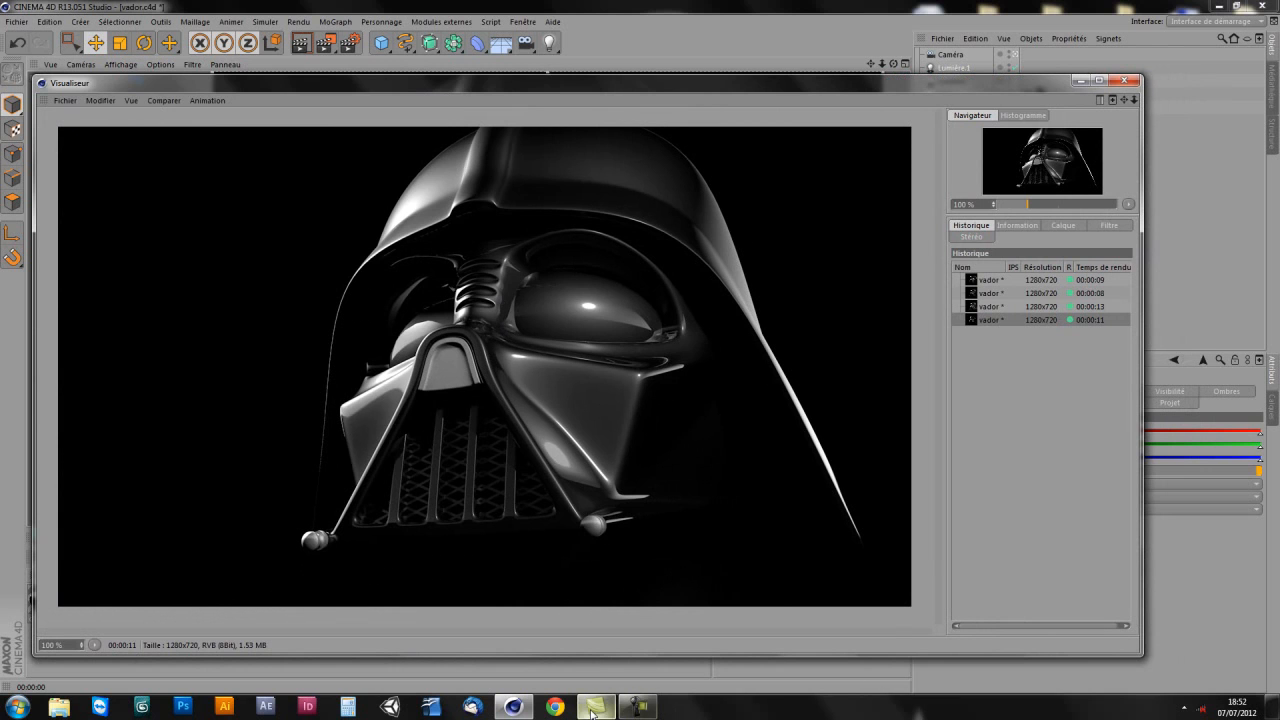
{"action": "left_click", "coordinate": [634, 711]}
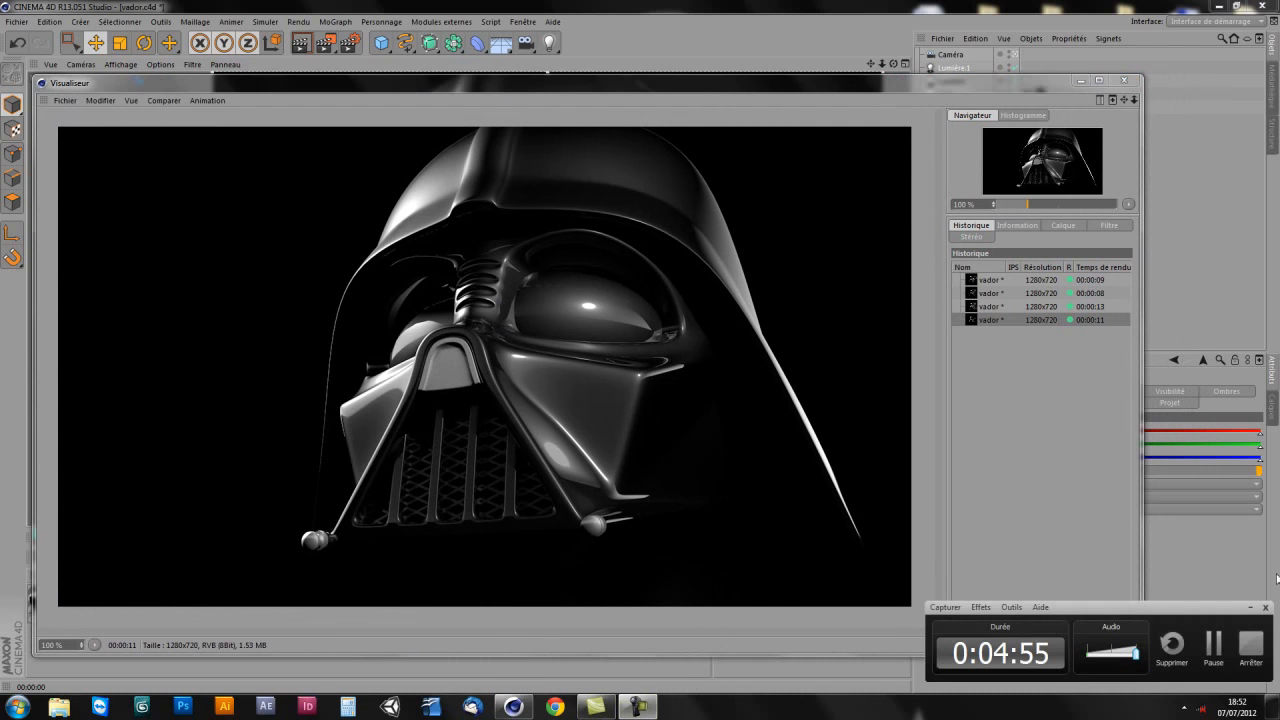